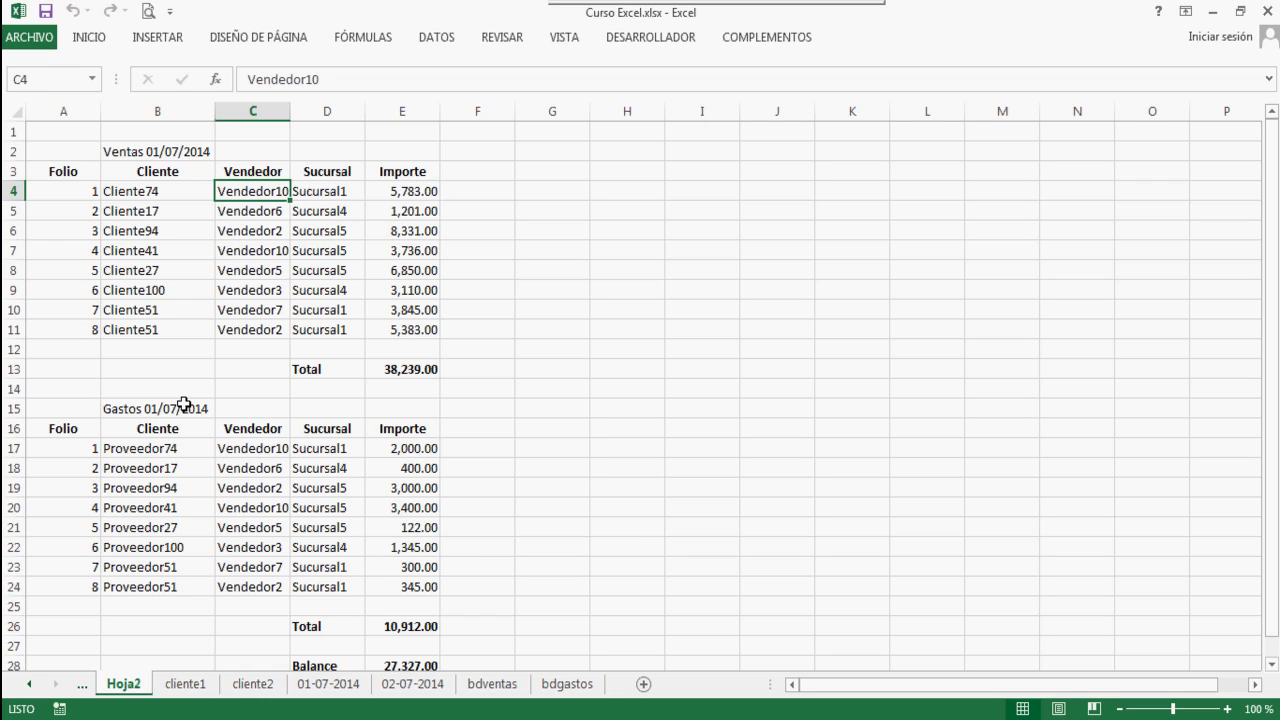
# Examine the sales tables for 01/07/2014 and 02/07/2014 on the Hoja1 sheet, including the folio numbers and the first table's total formula
pyautogui.click(184, 404)
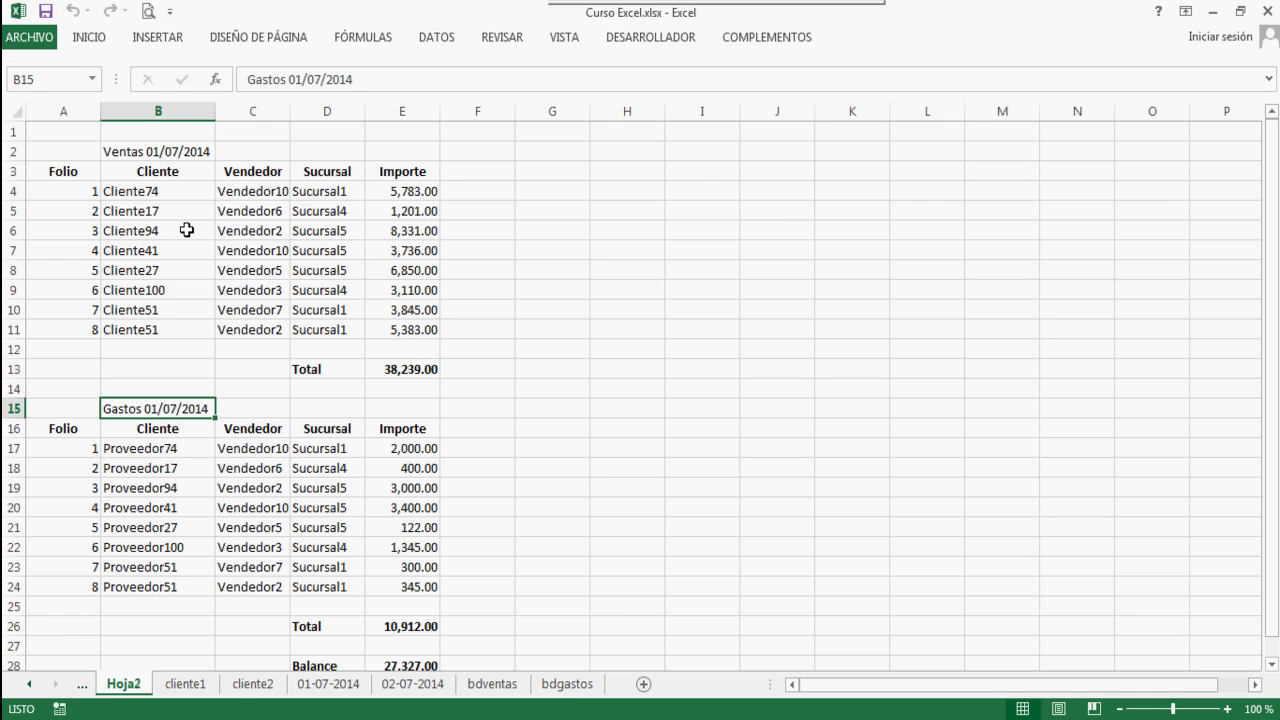
pyautogui.click(80, 686)
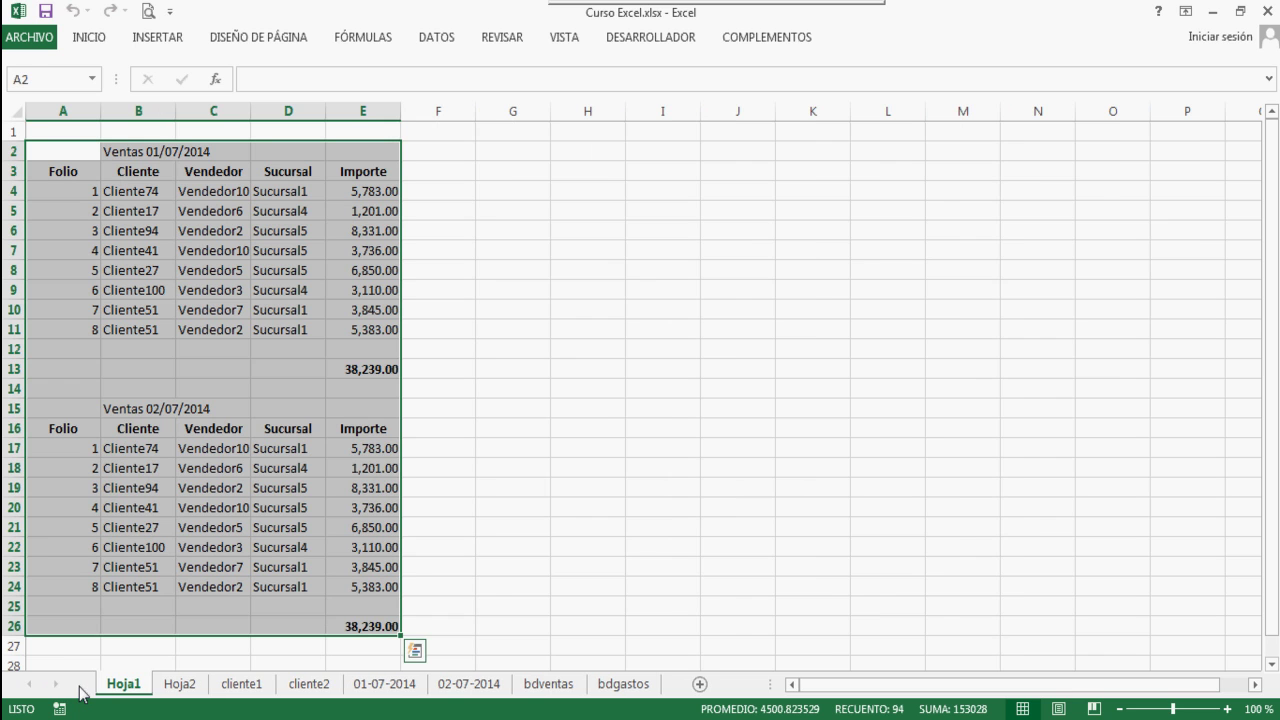
pyautogui.click(215, 325)
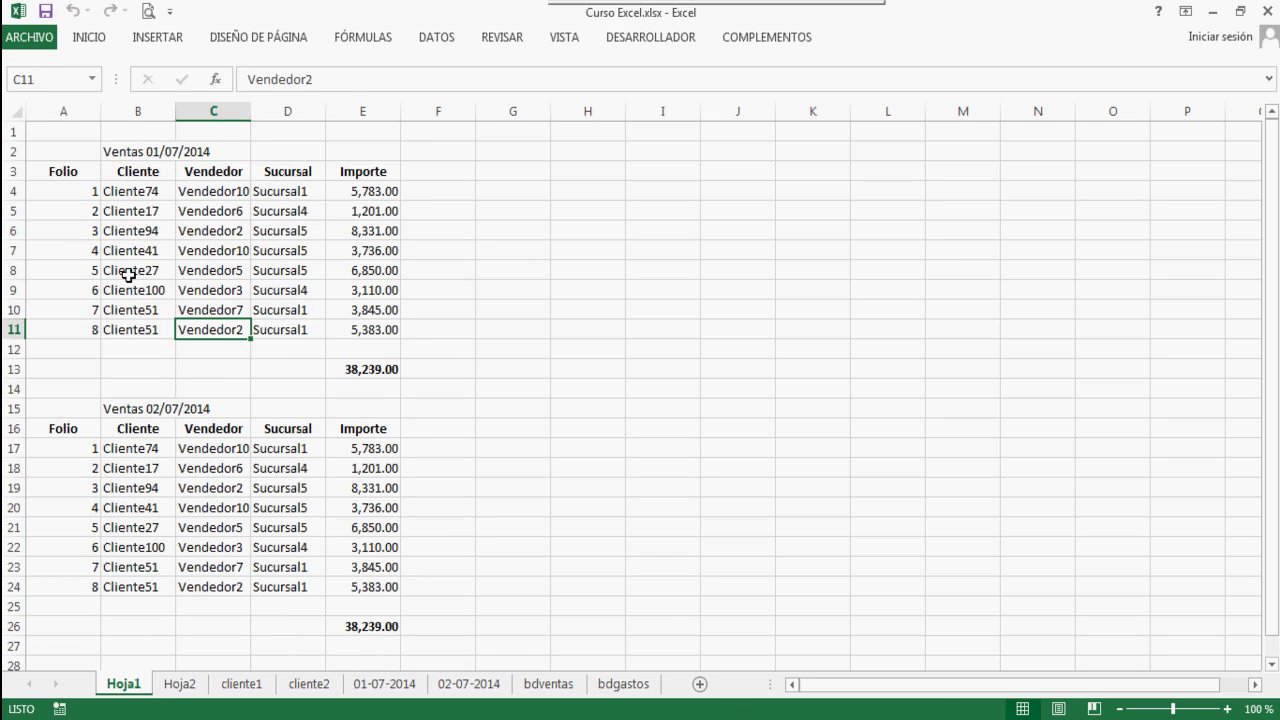
pyautogui.click(127, 210)
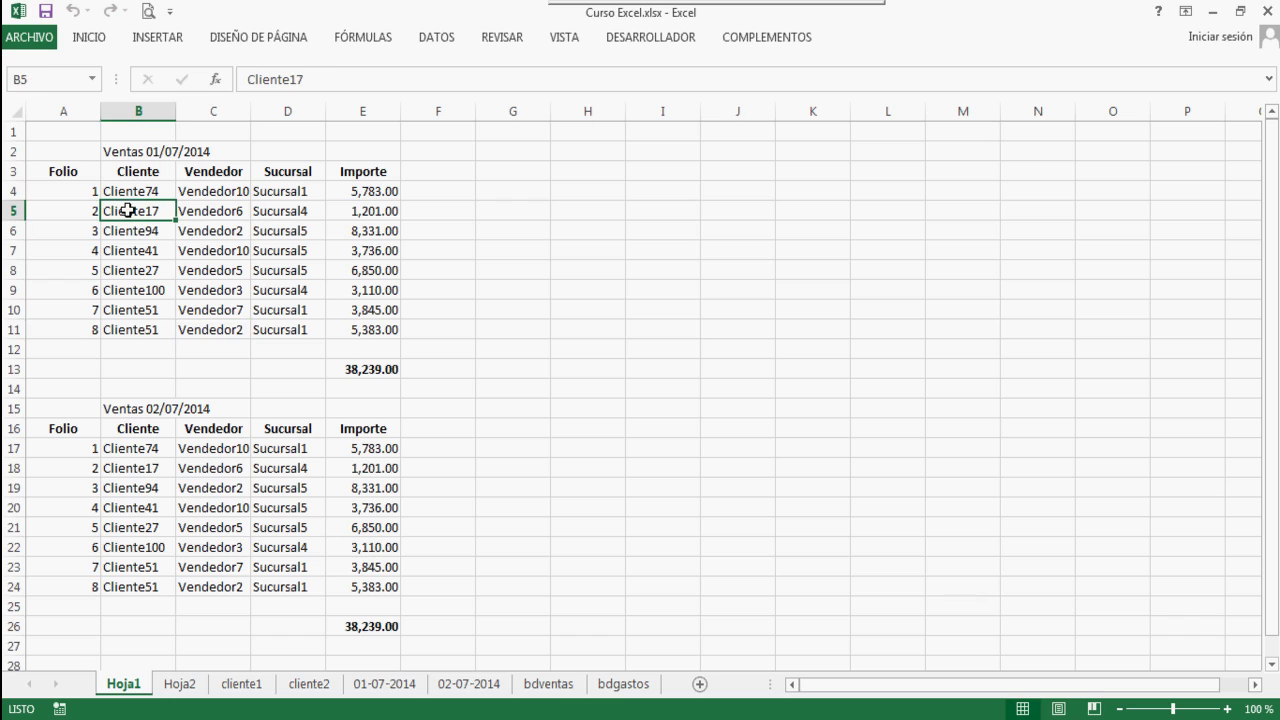
pyautogui.click(127, 151)
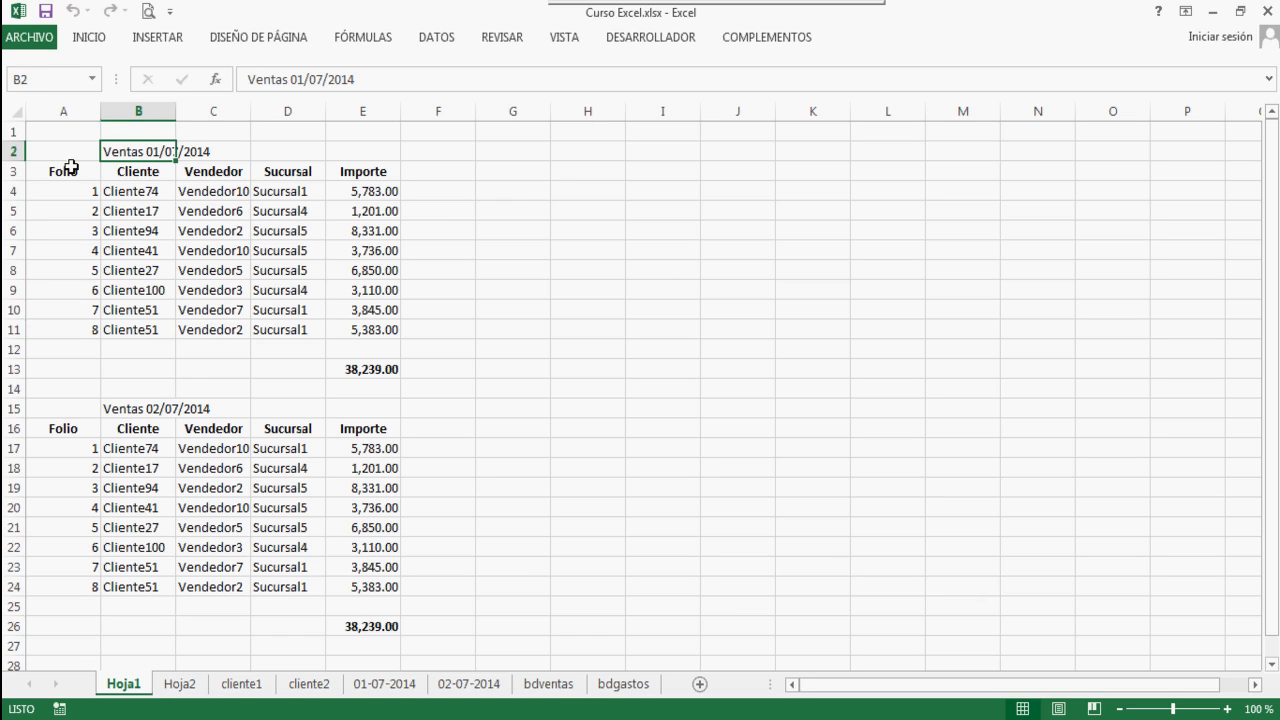
pyautogui.click(83, 192)
pyautogui.moveTo(100, 200); pyautogui.dragTo(94, 332)
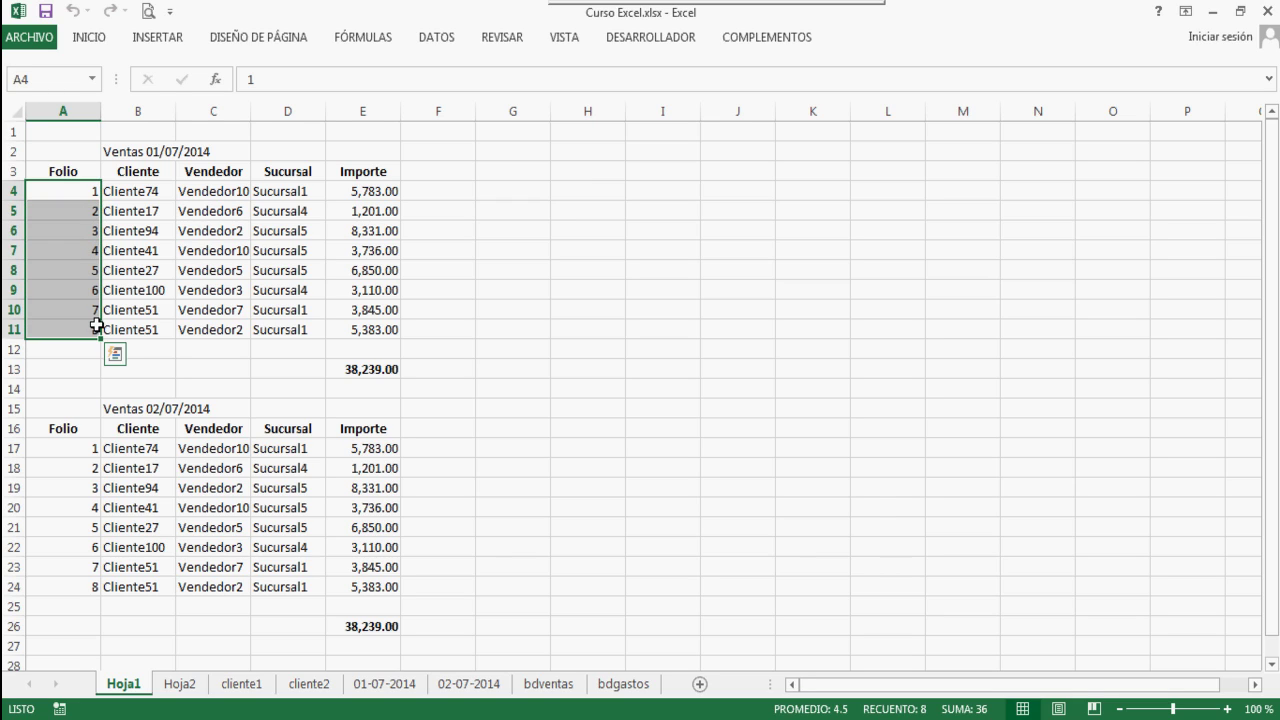
pyautogui.click(356, 368)
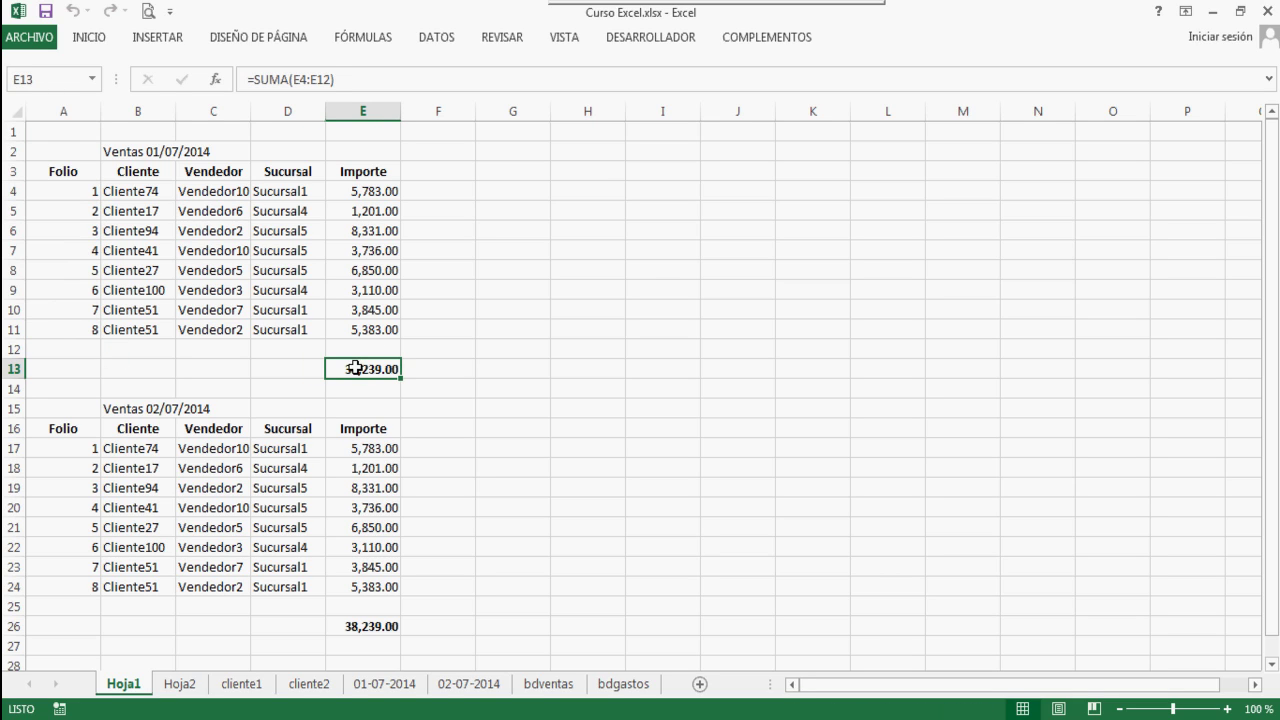
pyautogui.click(123, 410)
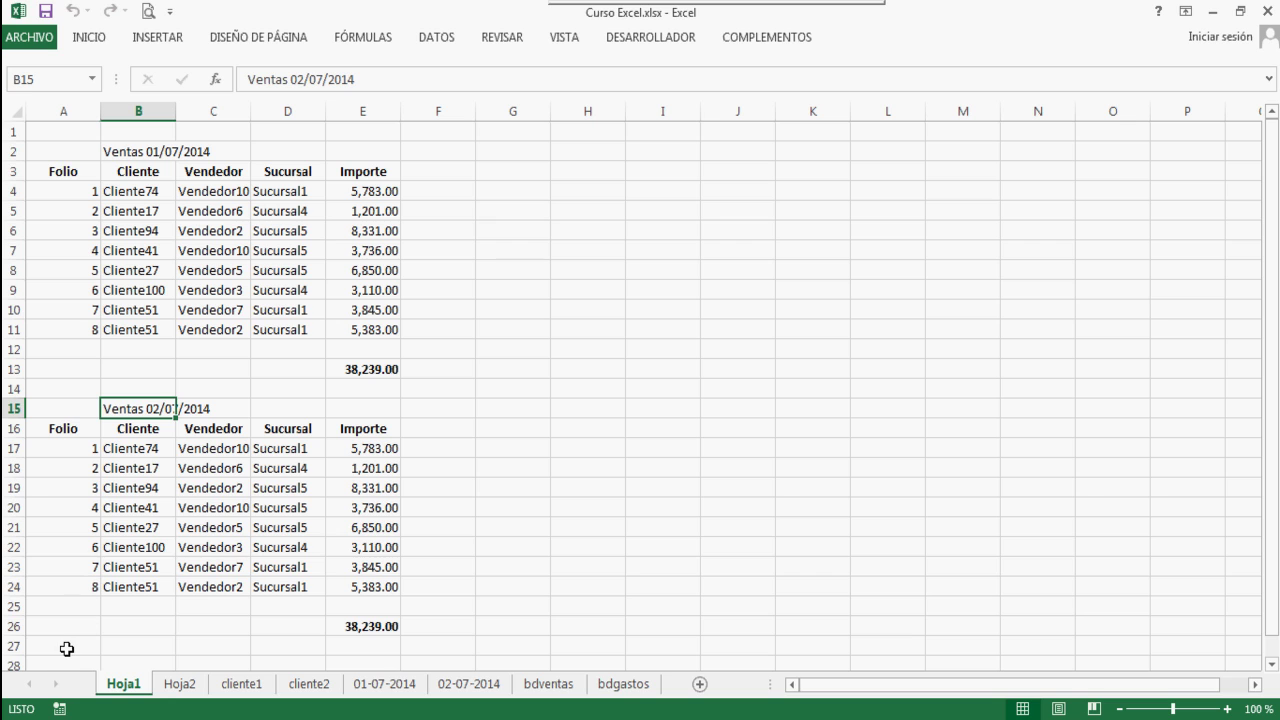
# Look over the empty rows below the 02/07/2014 sales table on Hoja1, then return to cell A1
pyautogui.click(64, 651)
pyautogui.press('Down')
pyautogui.press('Down')
pyautogui.press('Down')
pyautogui.press('Down')
pyautogui.press('Down')
pyautogui.press('Down')
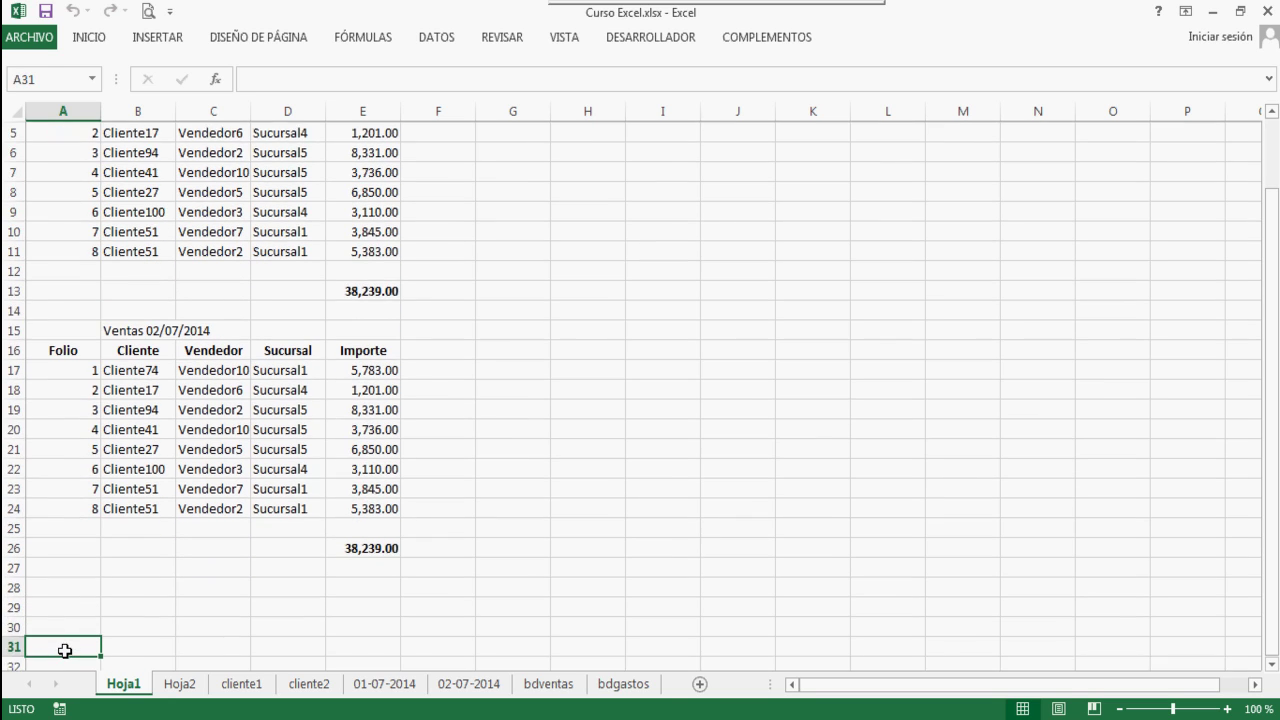
pyautogui.press('Down')
pyautogui.press('Up')
pyautogui.press('Up')
pyautogui.press('Up')
pyautogui.press('Up')
pyautogui.press('Up')
pyautogui.press('Up')
pyautogui.press('Up')
pyautogui.press('Up')
pyautogui.press('Up')
pyautogui.press('Up')
pyautogui.press('Up')
pyautogui.press('Up')
pyautogui.press('Up')
pyautogui.press('Up')
pyautogui.press('Up')
pyautogui.press('Up')
pyautogui.press('Up')
pyautogui.press('Up')
pyautogui.press('Up')
pyautogui.press('Up')
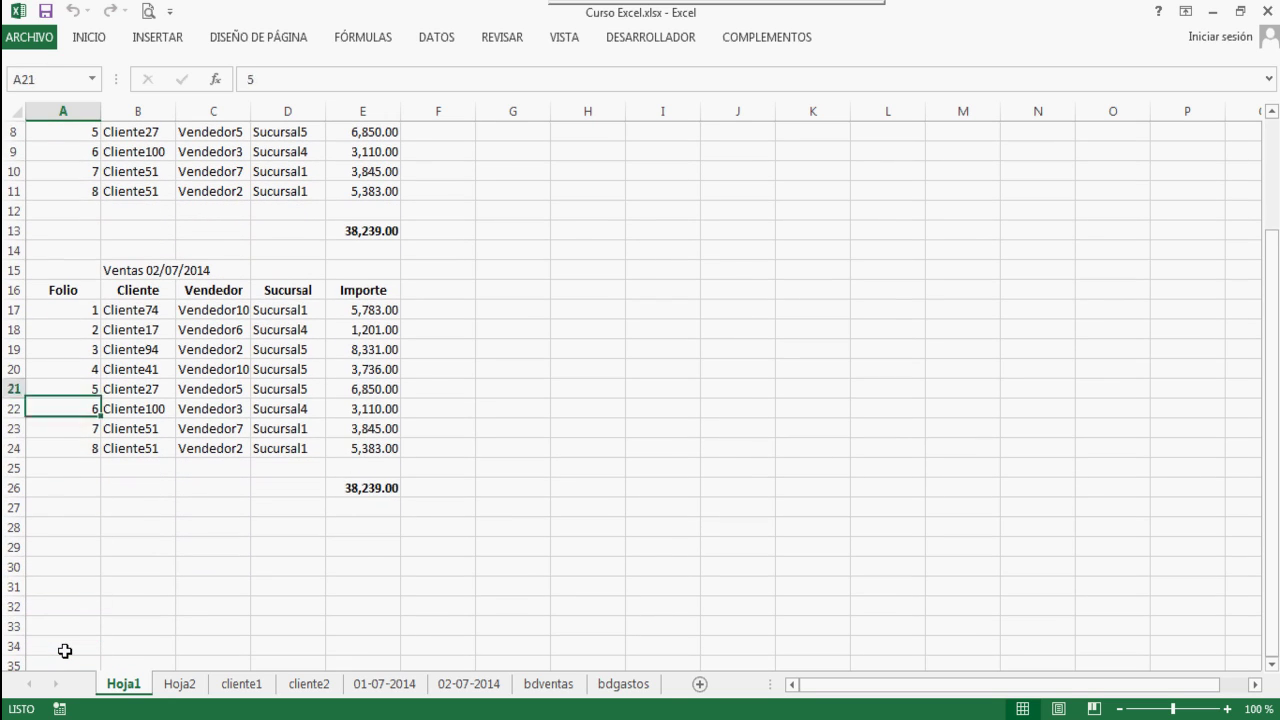
pyautogui.press('Up')
pyautogui.press('Up')
pyautogui.press('Up')
pyautogui.press('Up')
pyautogui.press('Up')
pyautogui.press('Up')
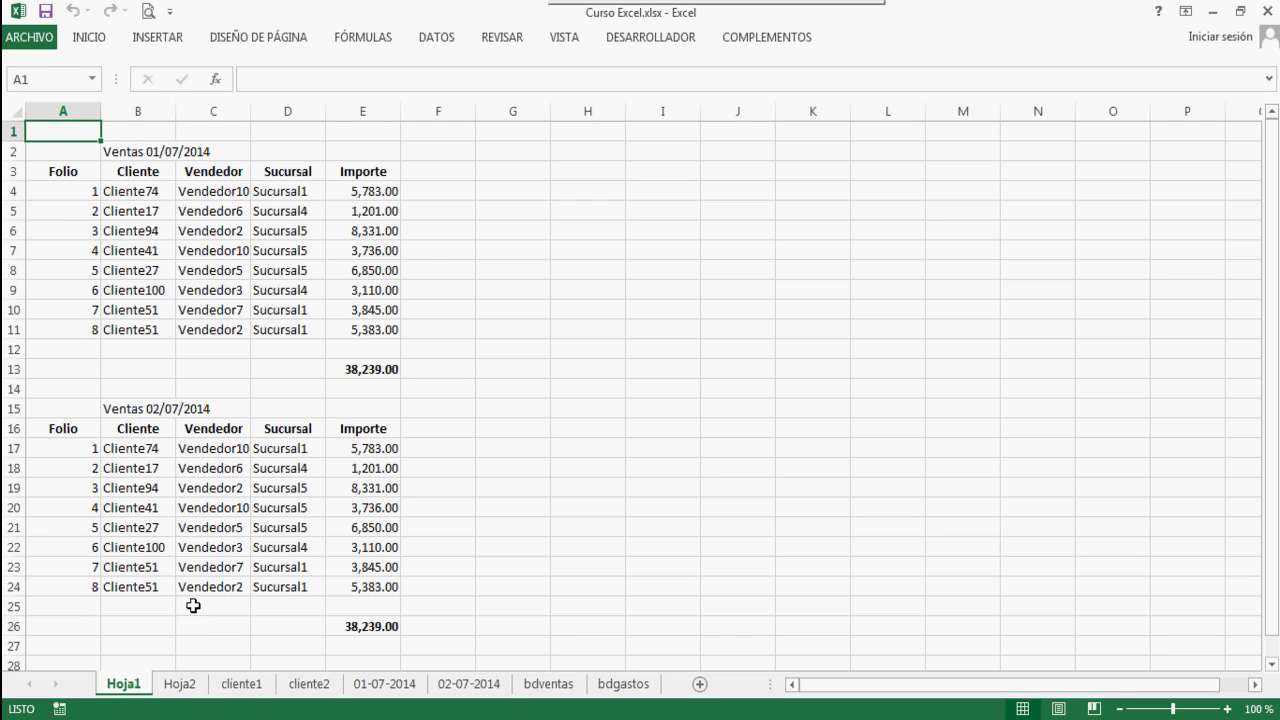
# Examine the Ventas and Gastos tables for 01/07/2014 on the Hoja2 sheet
pyautogui.click(181, 684)
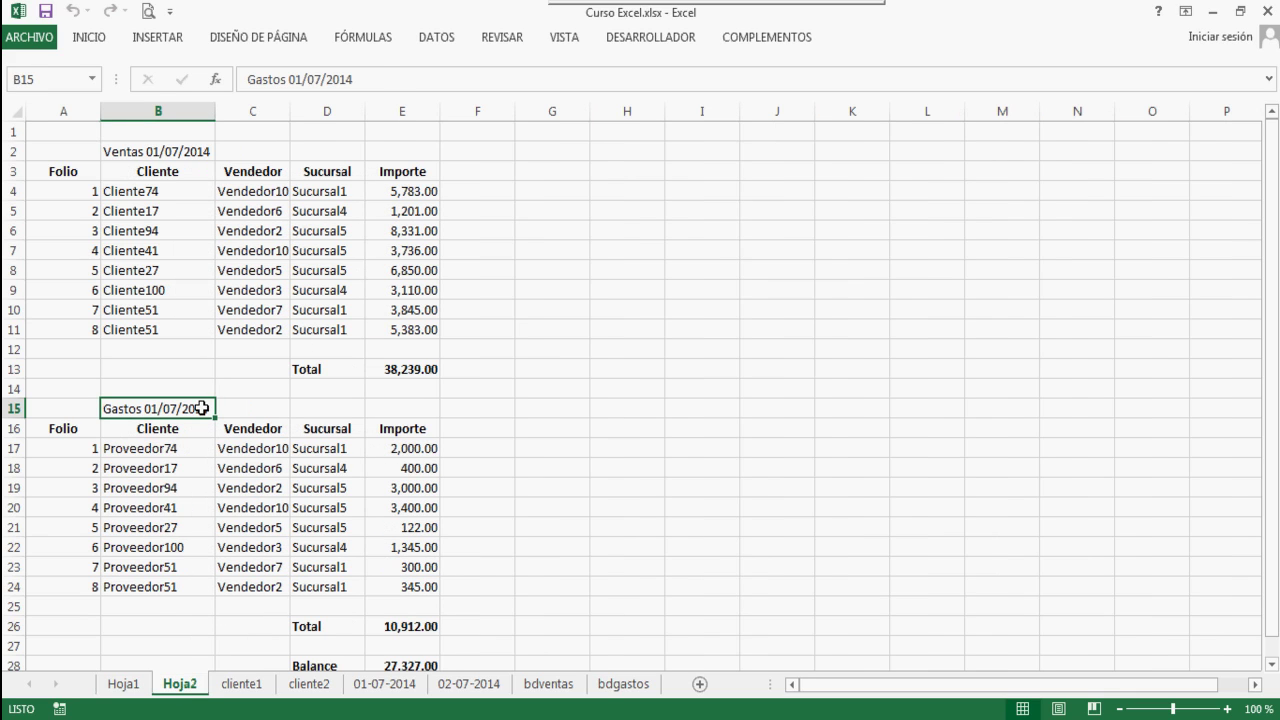
pyautogui.click(150, 249)
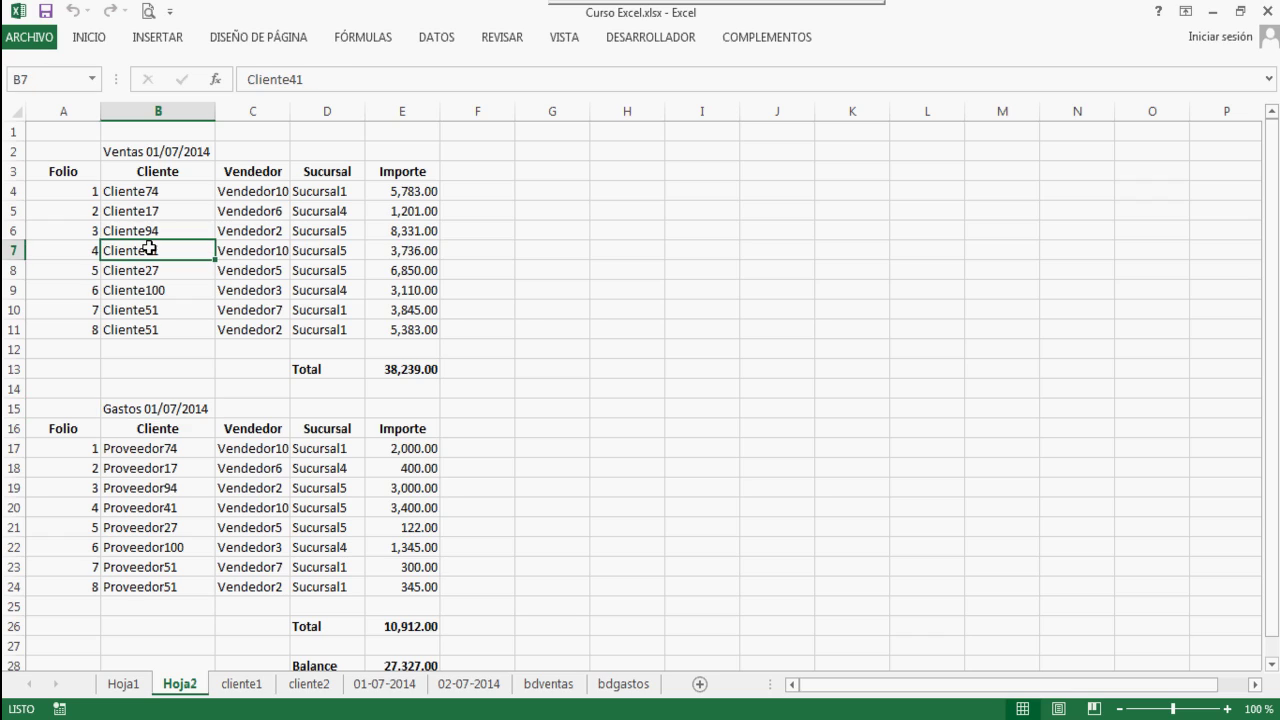
pyautogui.click(131, 151)
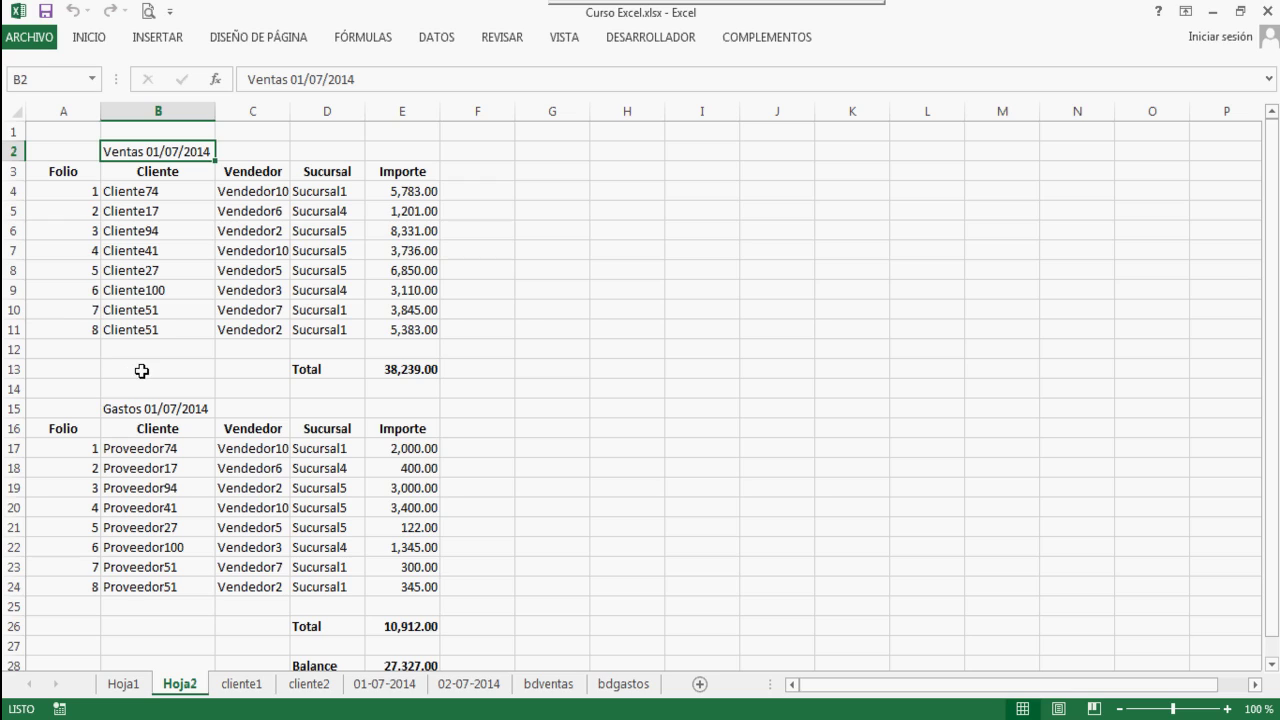
pyautogui.click(137, 188)
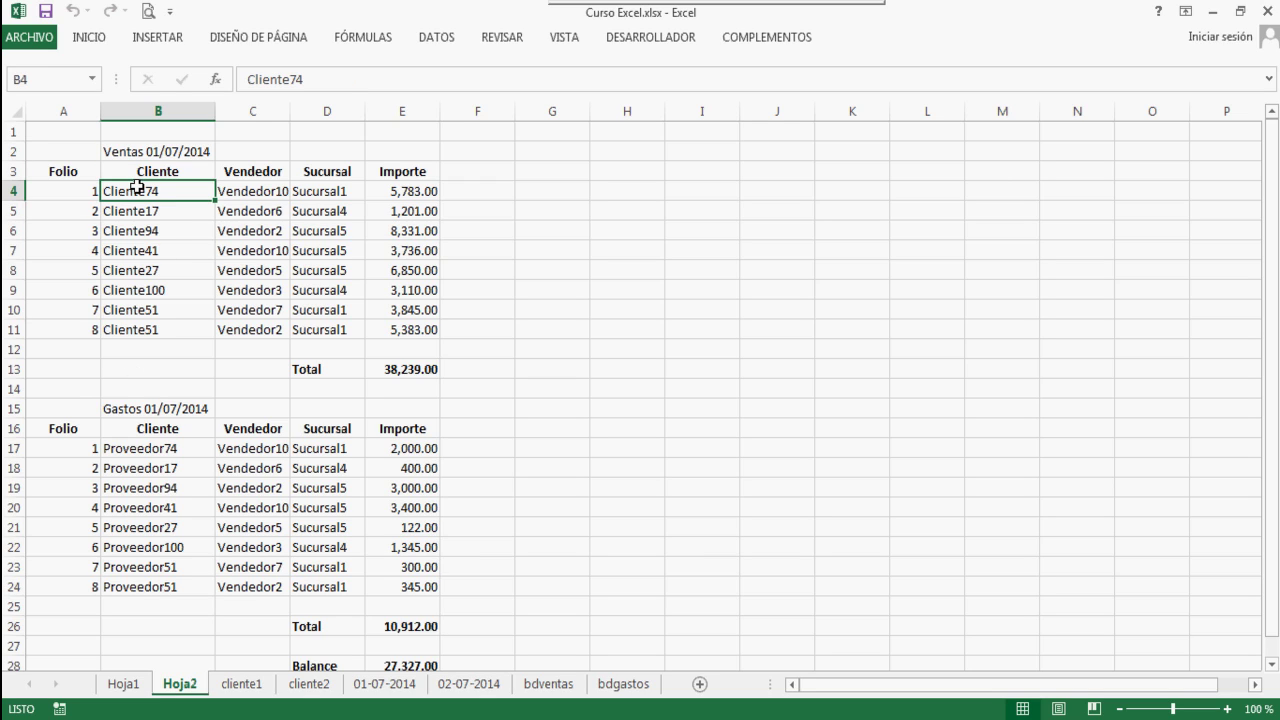
pyautogui.click(160, 412)
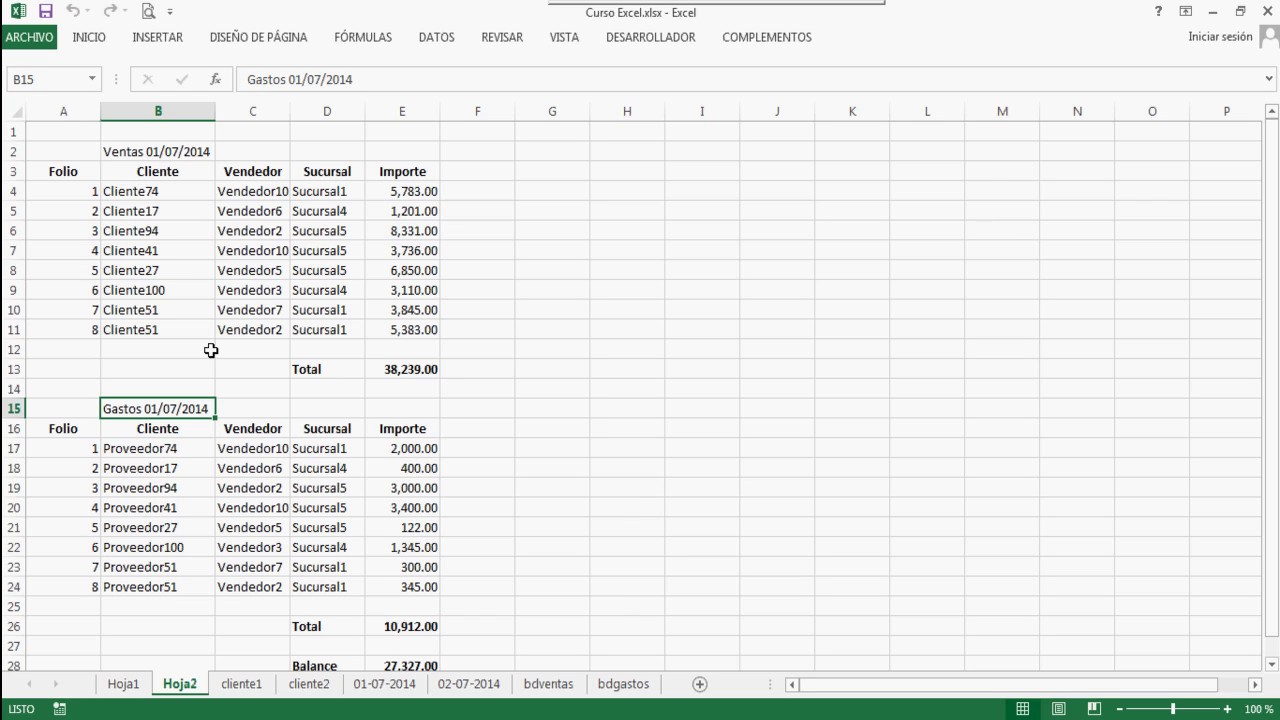
pyautogui.click(251, 314)
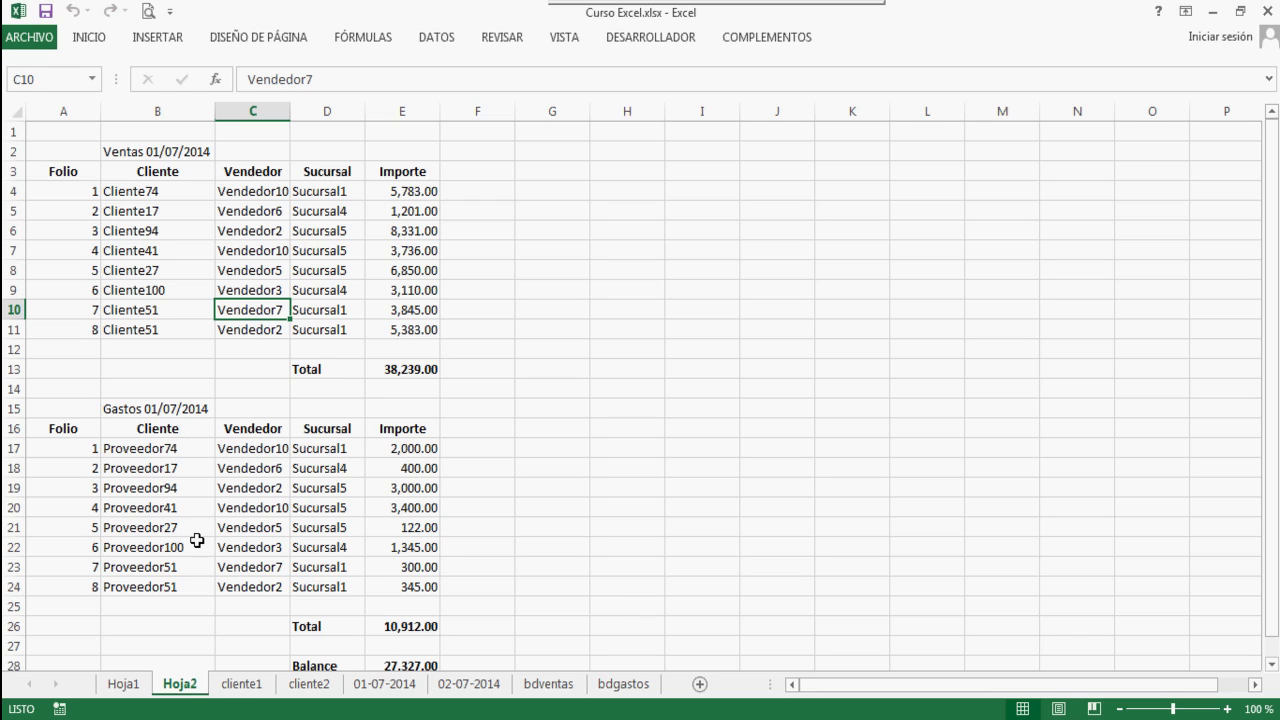
# Review how the daily sales tables are laid out on the cliente1 and cliente2 sheets
pyautogui.click(233, 686)
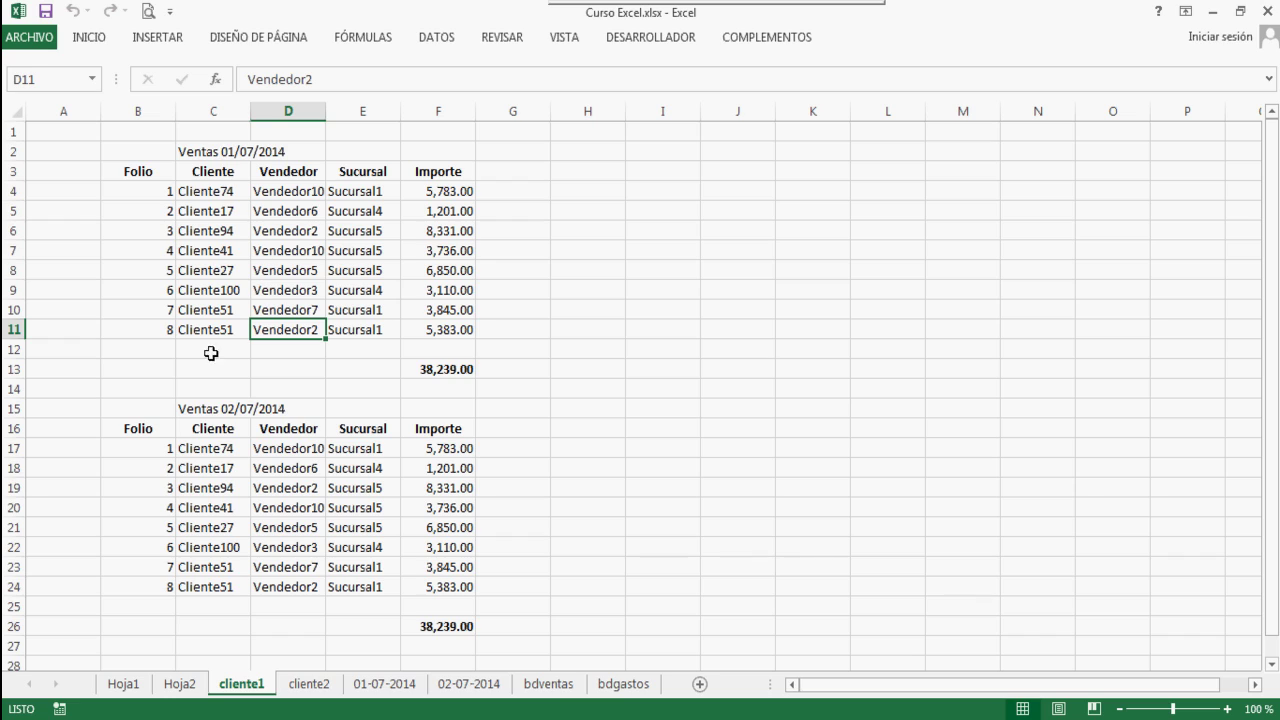
pyautogui.click(221, 158)
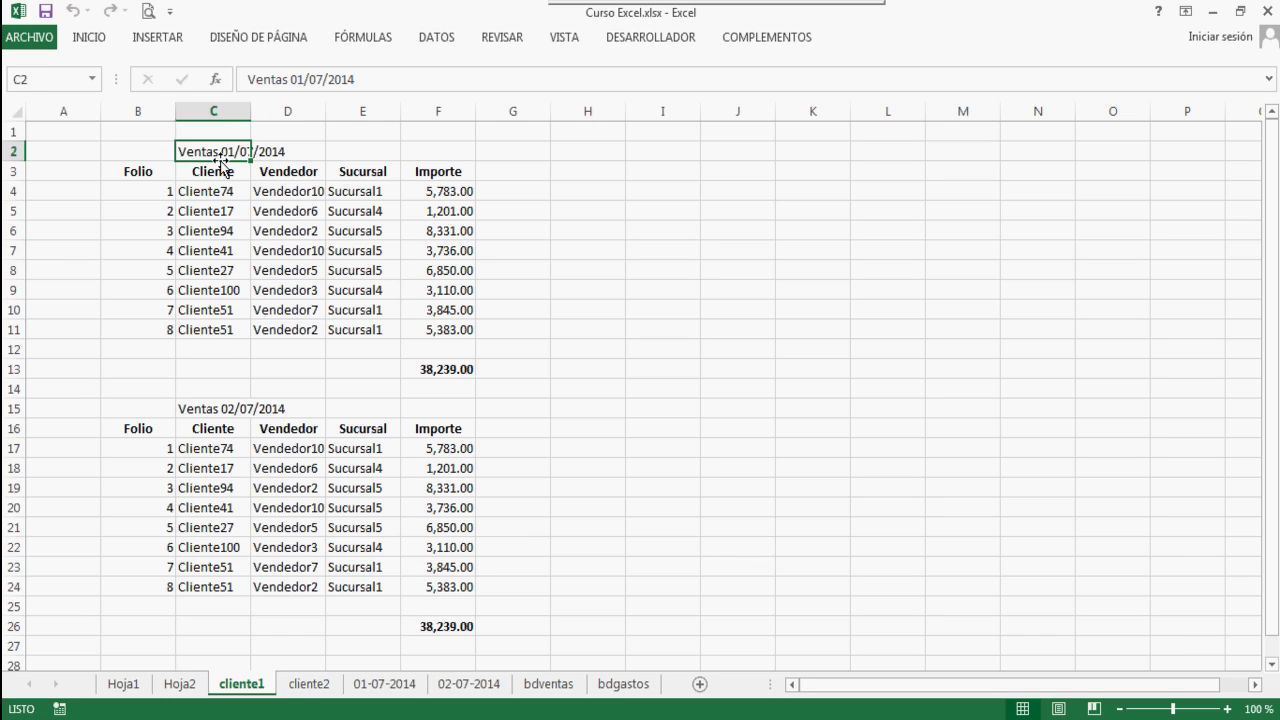
pyautogui.click(201, 413)
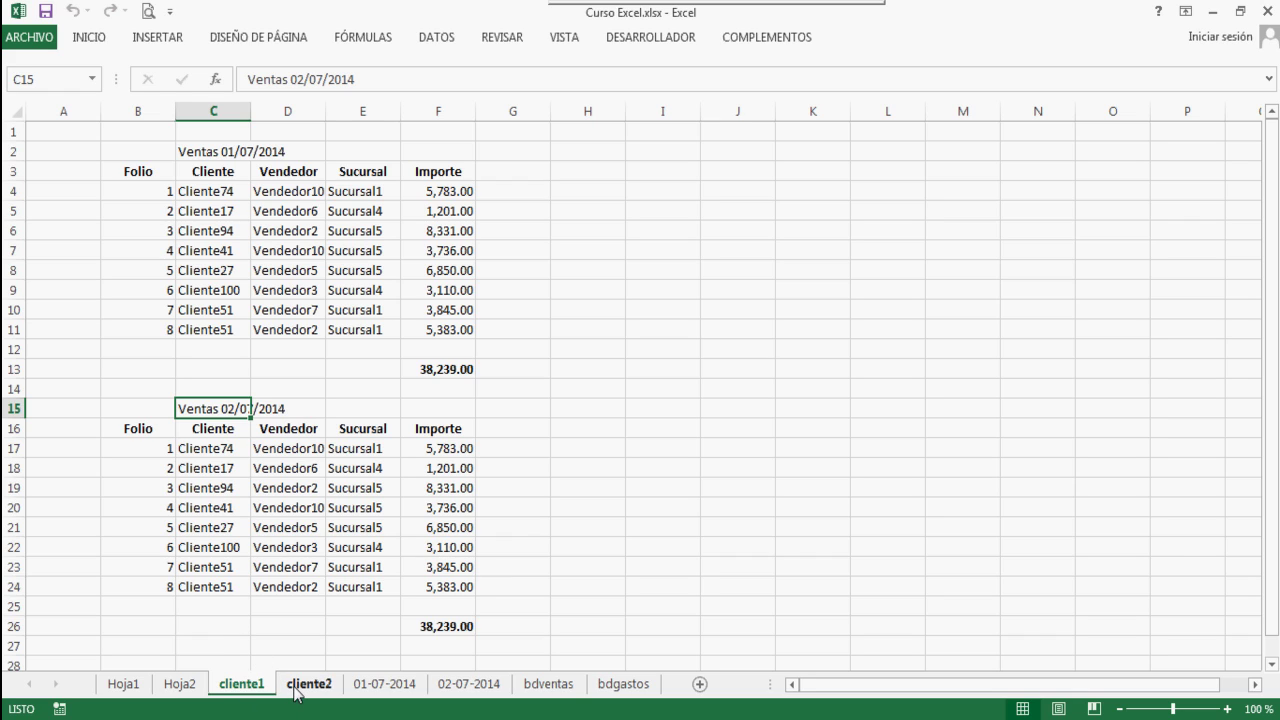
pyautogui.click(308, 684)
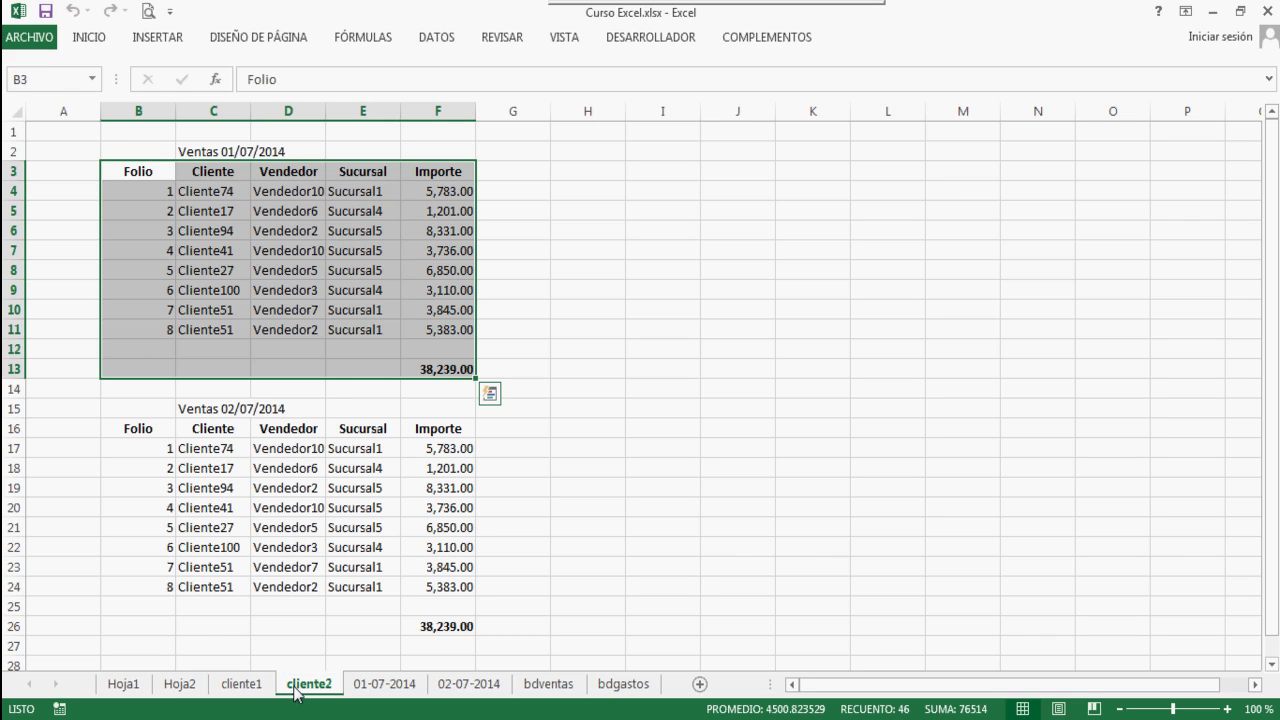
pyautogui.click(207, 450)
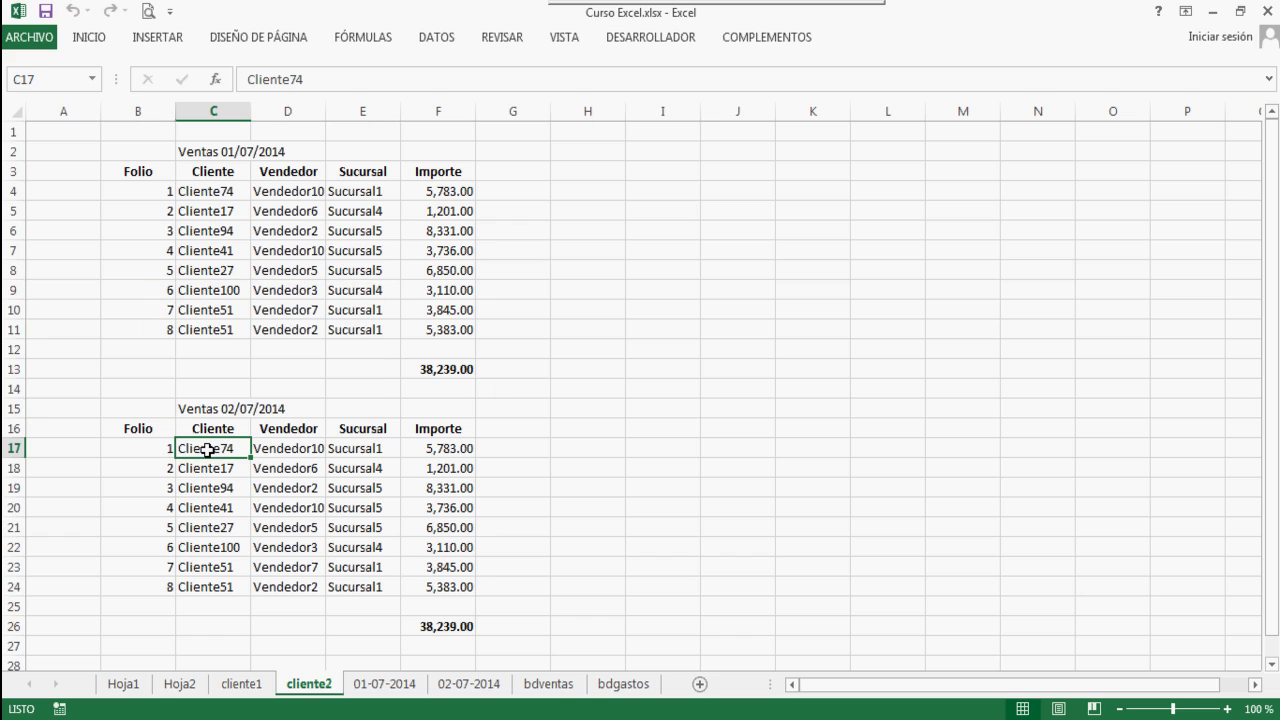
# Review the single-day sales tables on the 01-07-2014 and 02-07-2014 sheets
pyautogui.click(376, 688)
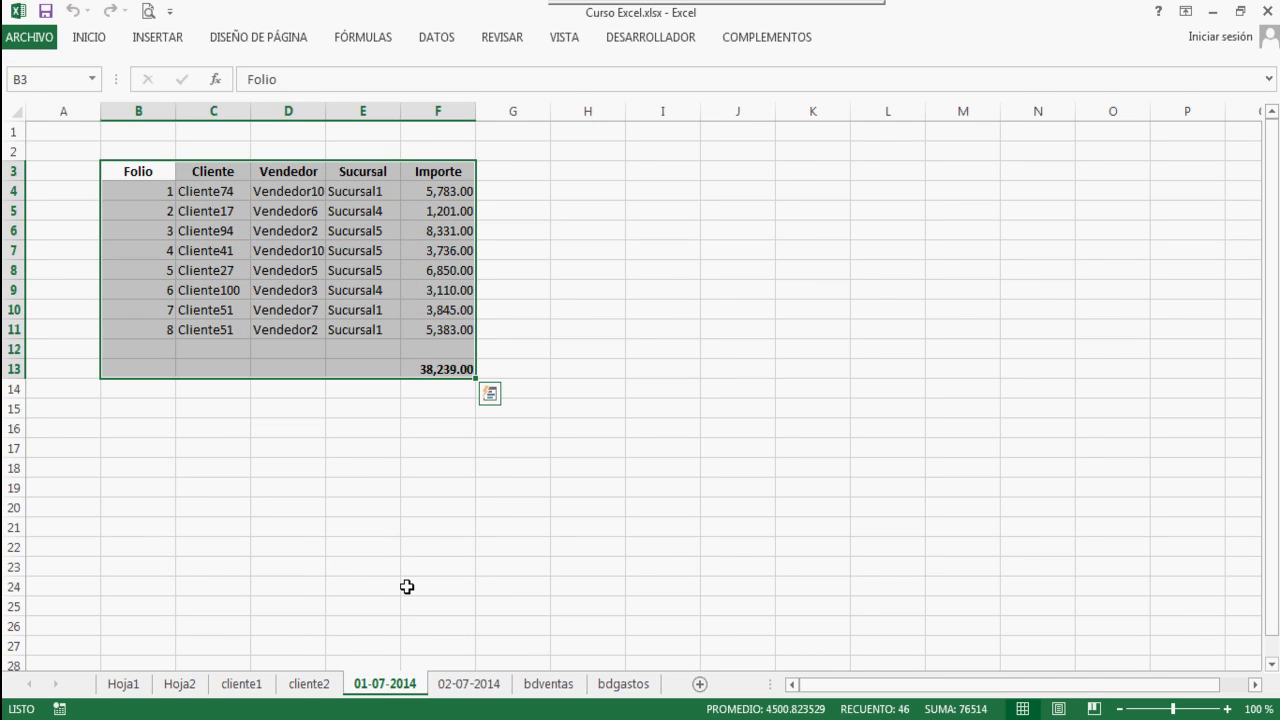
pyautogui.click(366, 449)
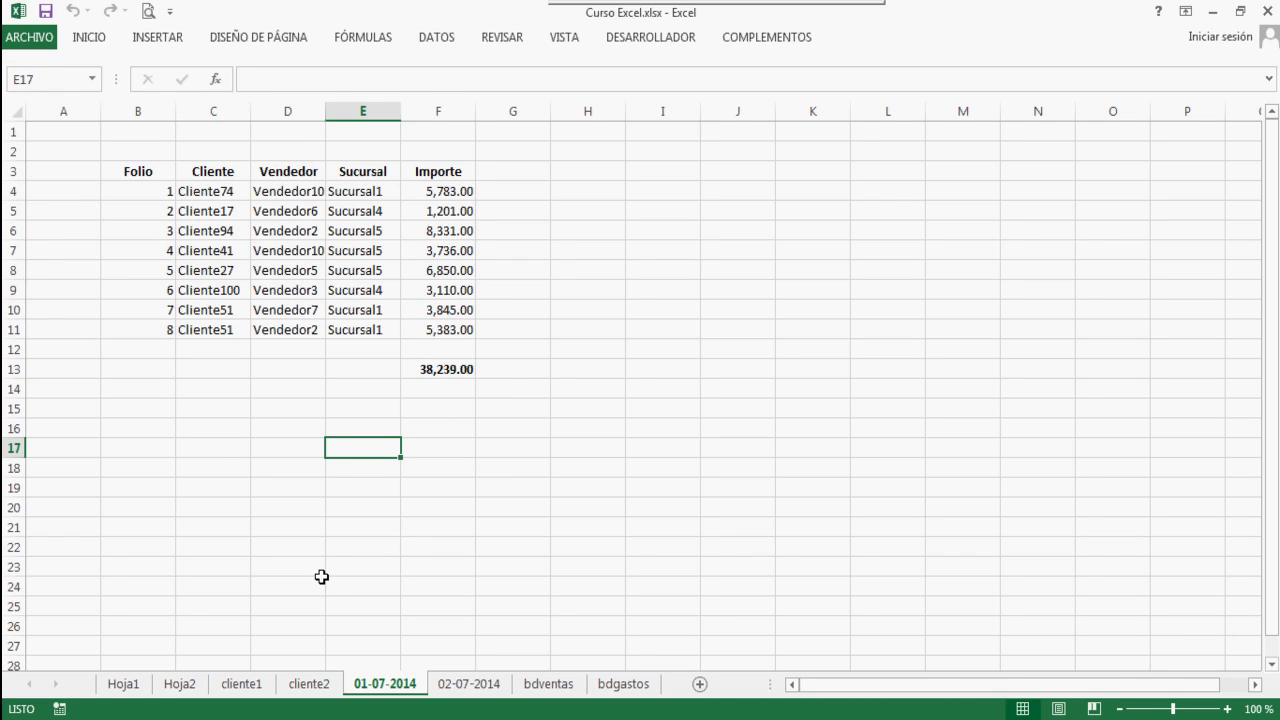
pyautogui.click(453, 686)
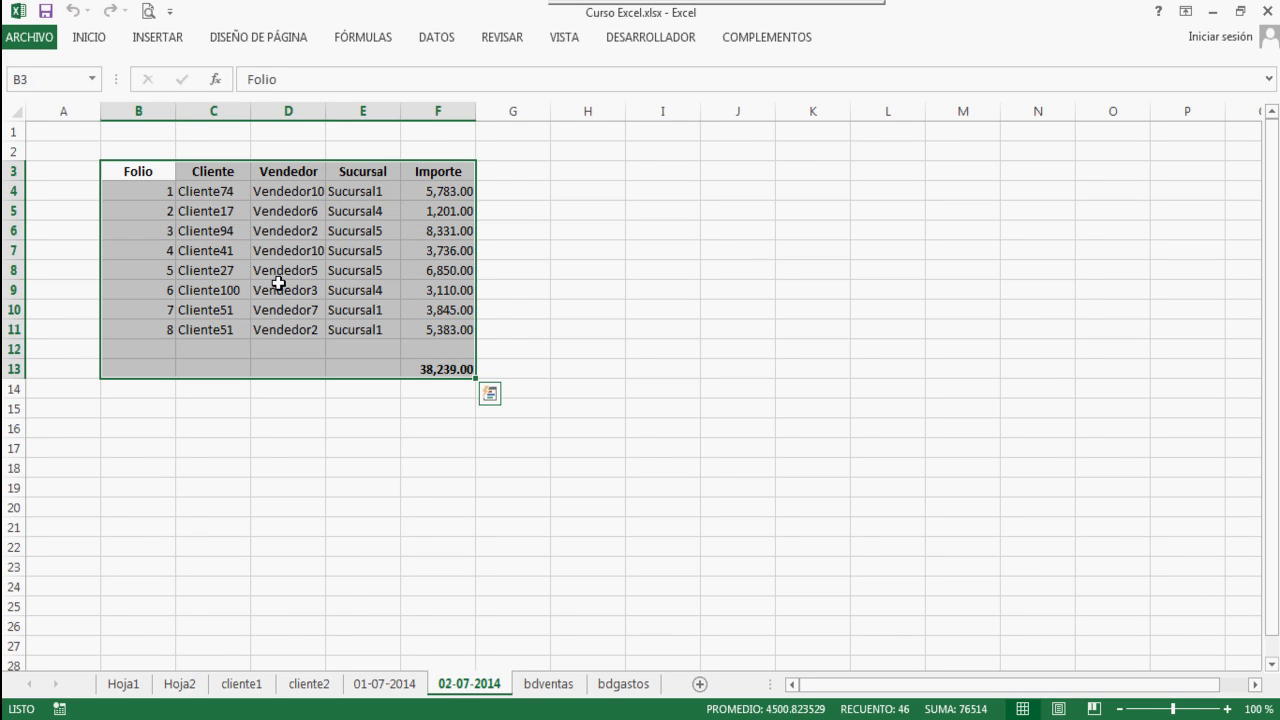
pyautogui.click(165, 190)
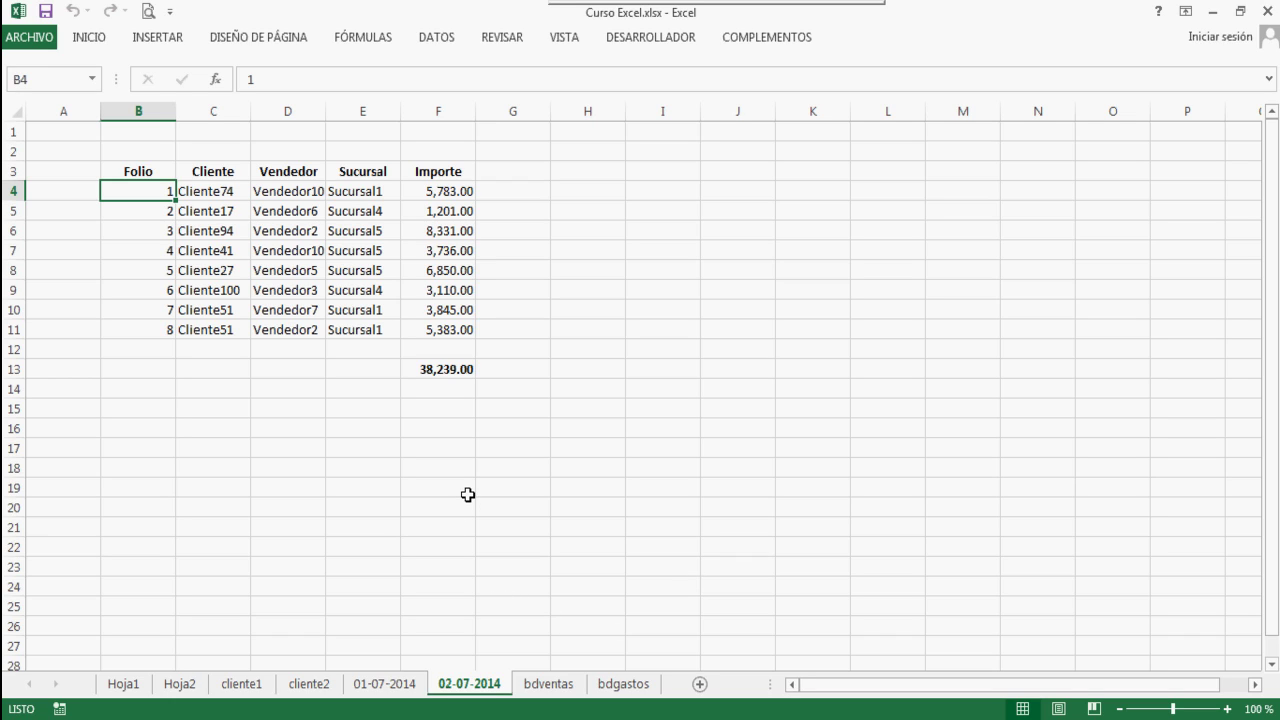
pyautogui.click(144, 344)
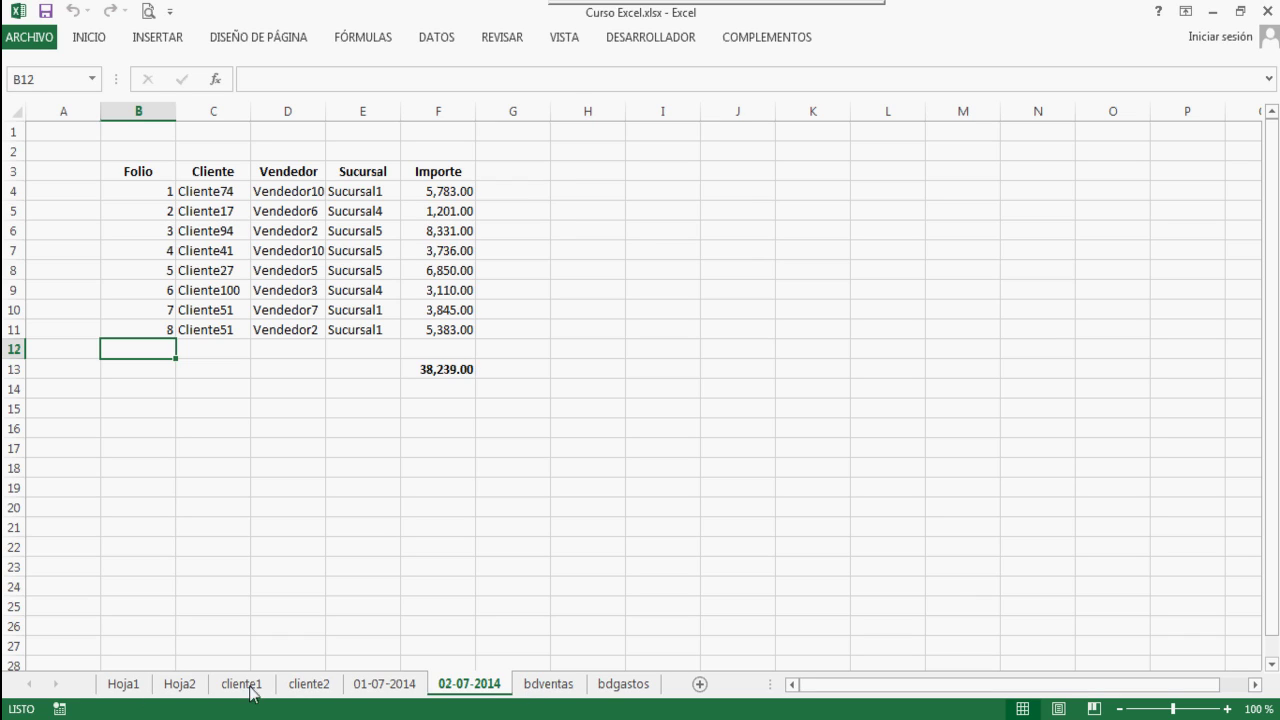
# Examine the sales list on the bdventas sheet, going through its column headings from Folio to Importe
pyautogui.click(548, 684)
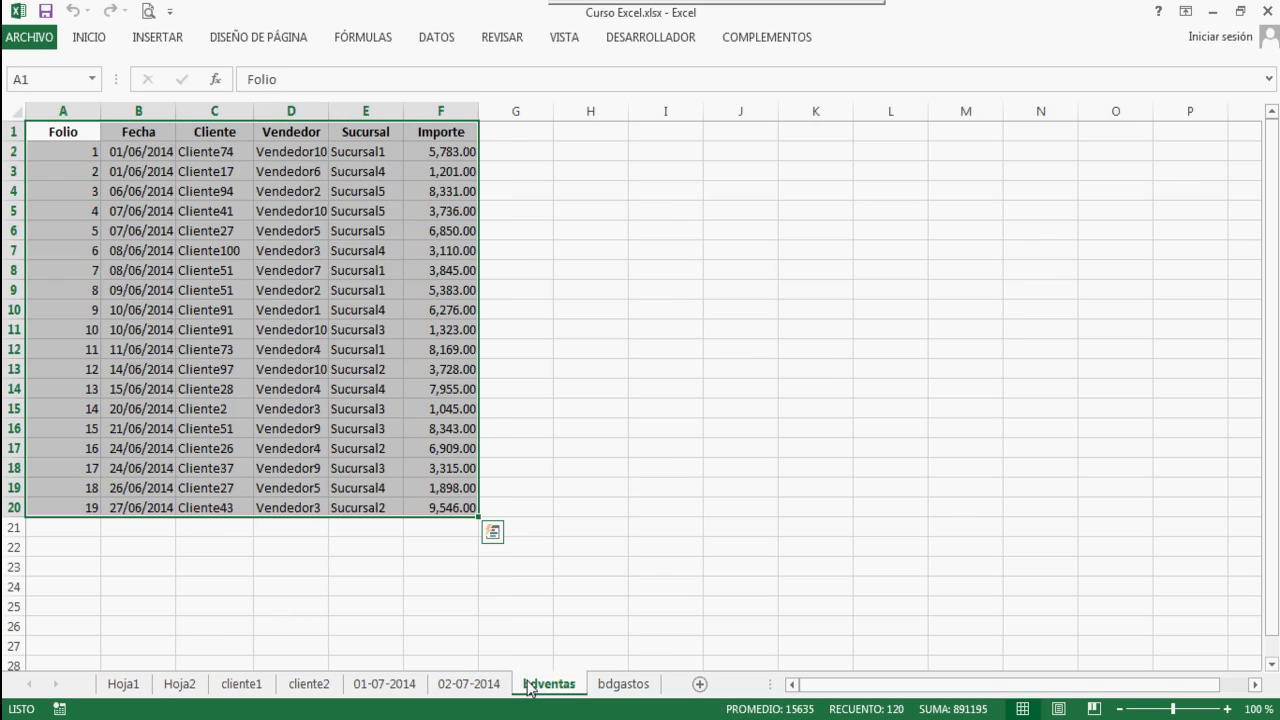
pyautogui.click(537, 352)
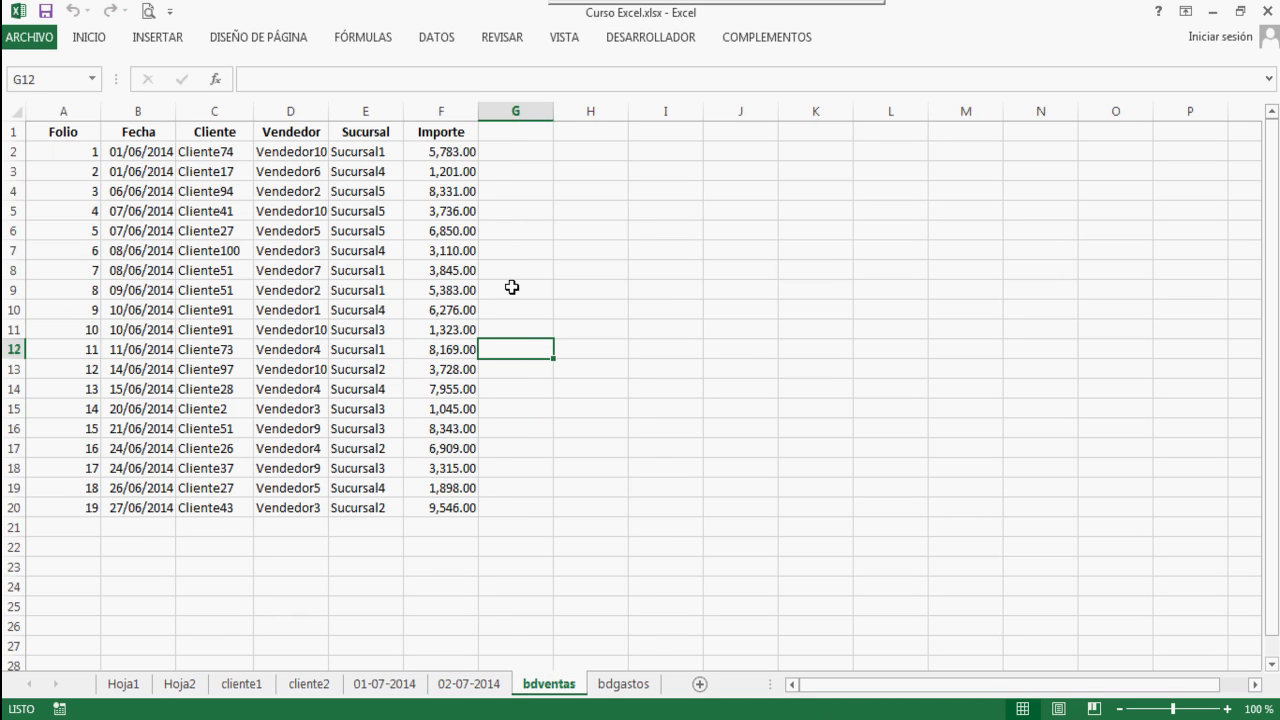
pyautogui.click(74, 145)
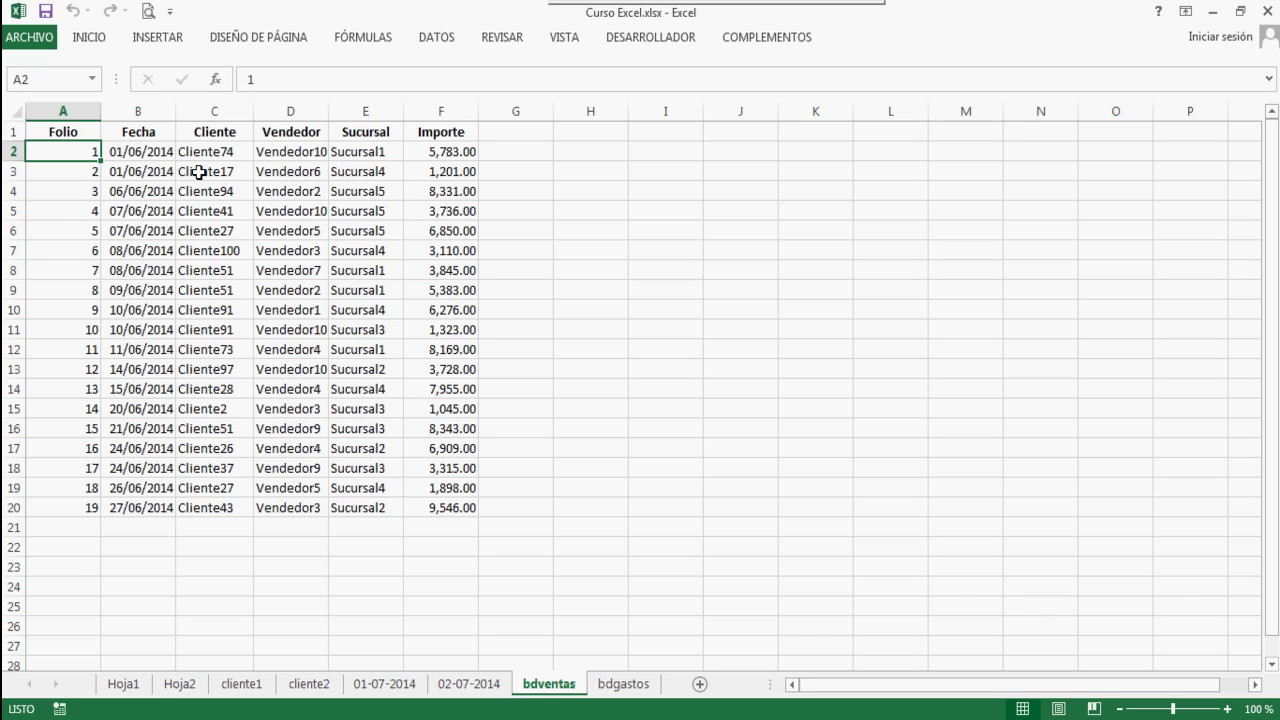
pyautogui.press('Up')
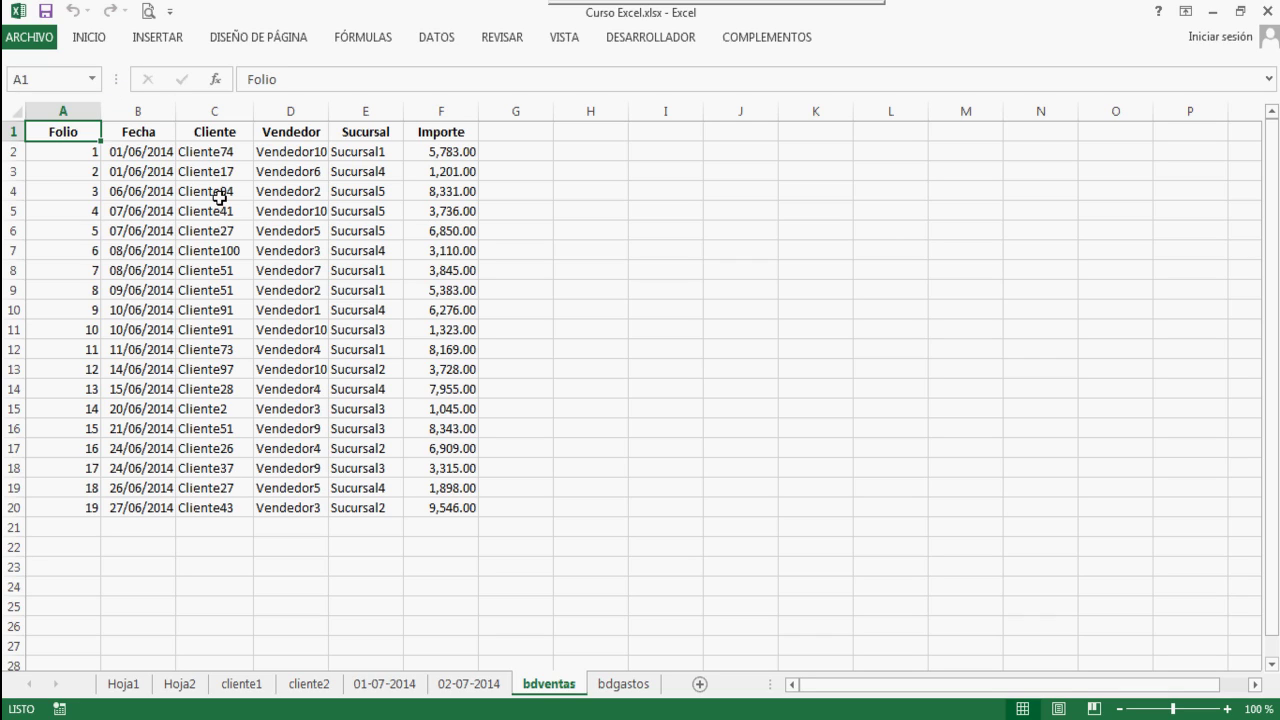
pyautogui.click(135, 133)
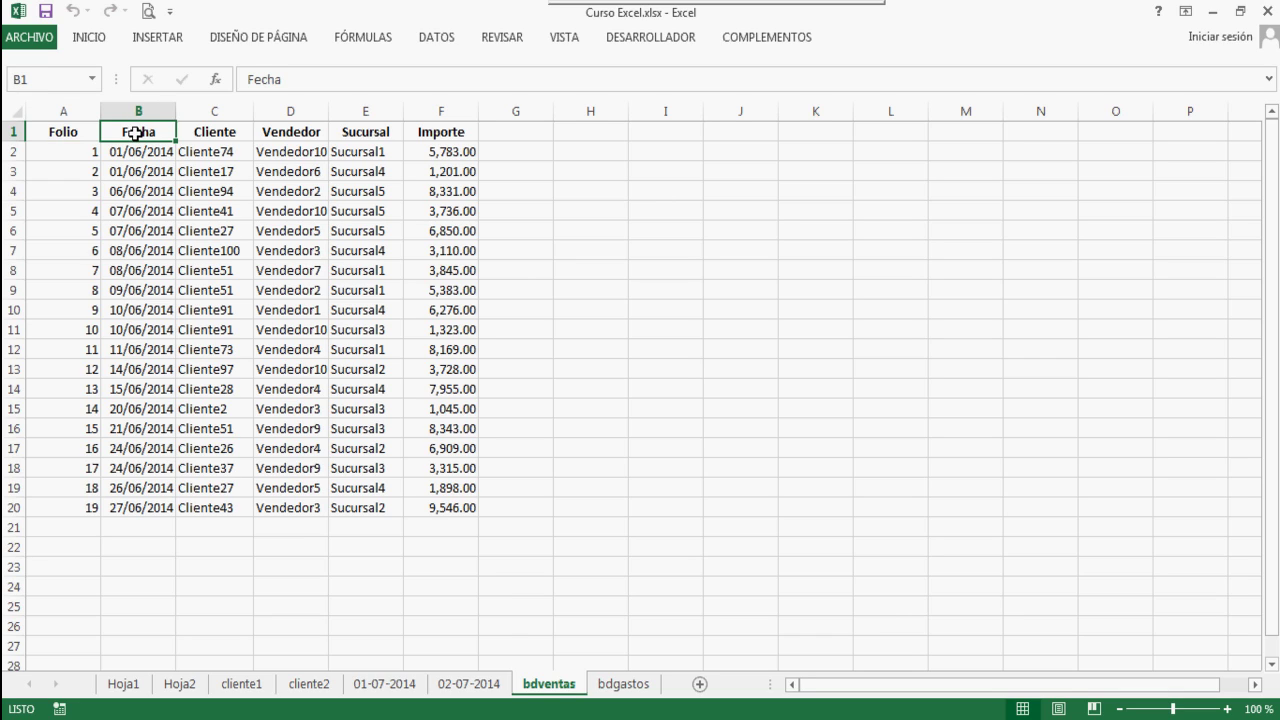
pyautogui.click(63, 132)
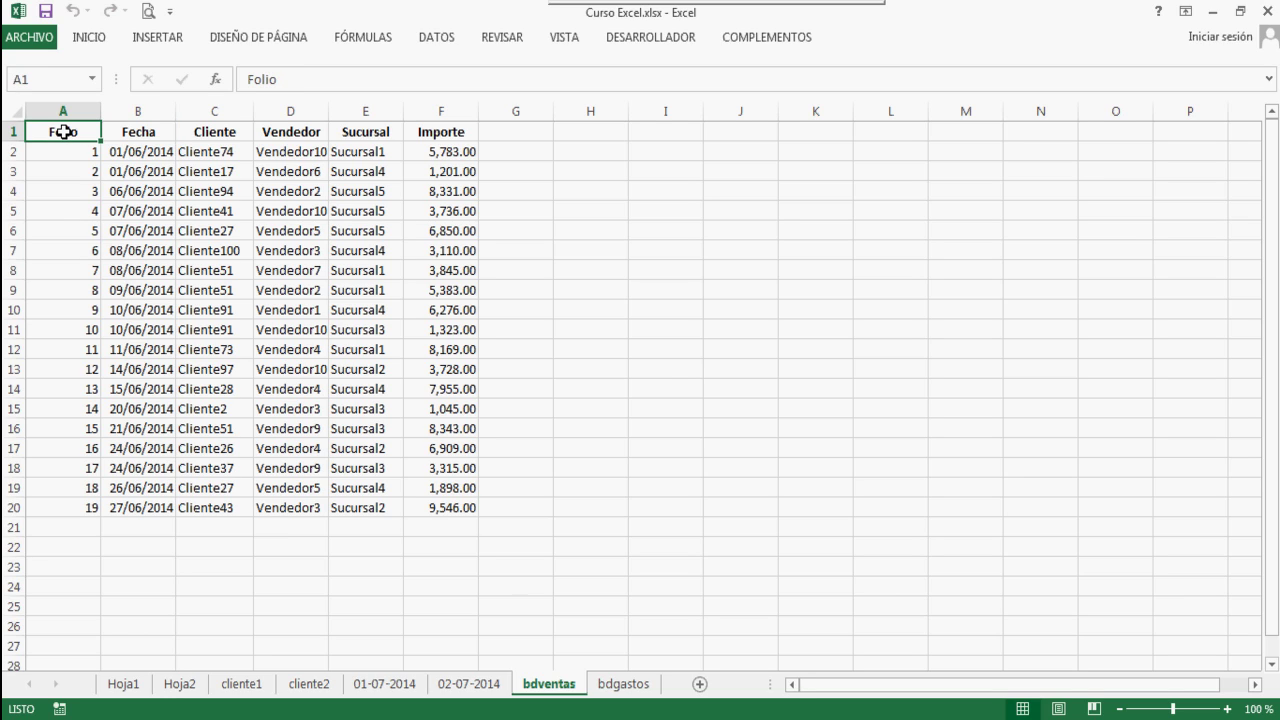
pyautogui.click(142, 132)
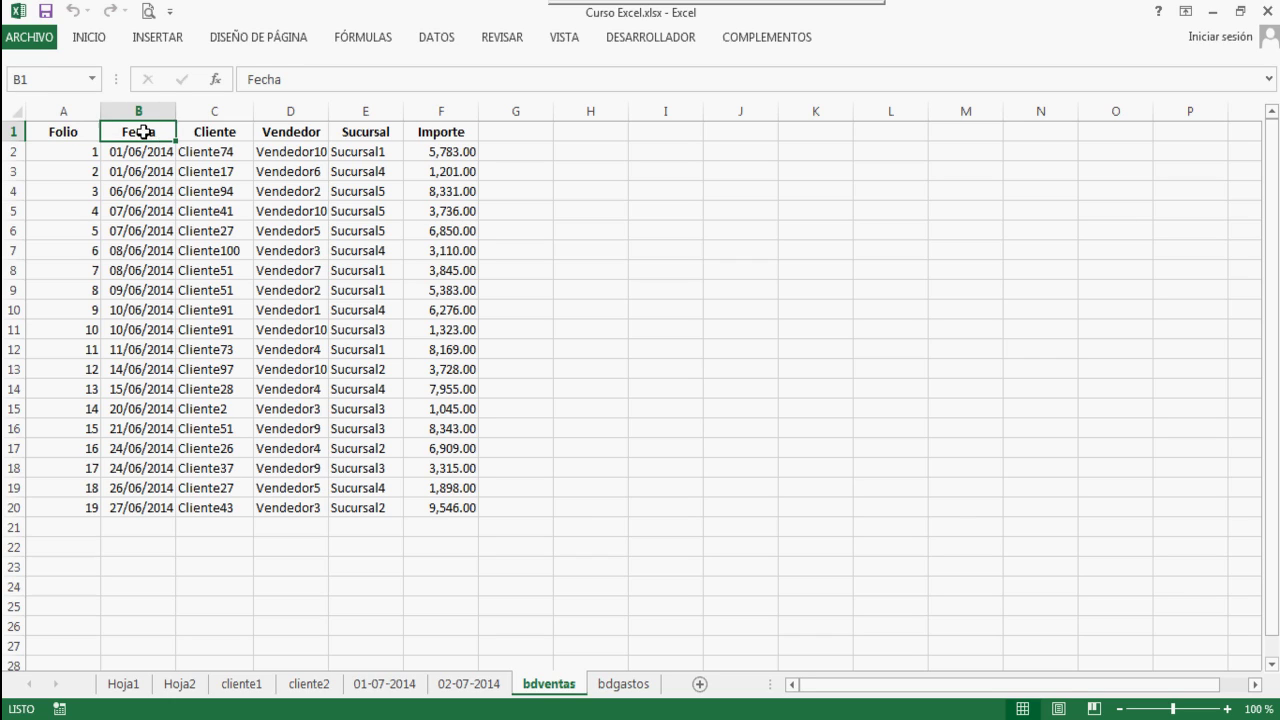
pyautogui.click(213, 132)
pyautogui.click(279, 132)
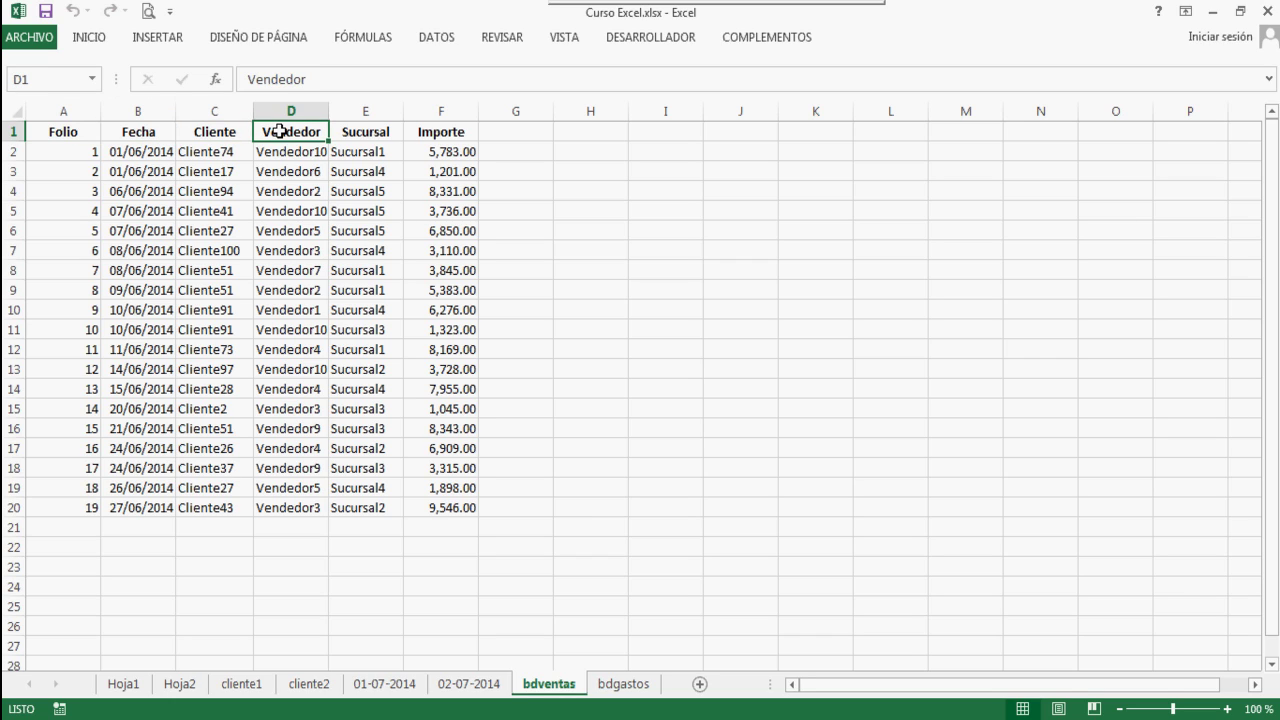
pyautogui.click(346, 133)
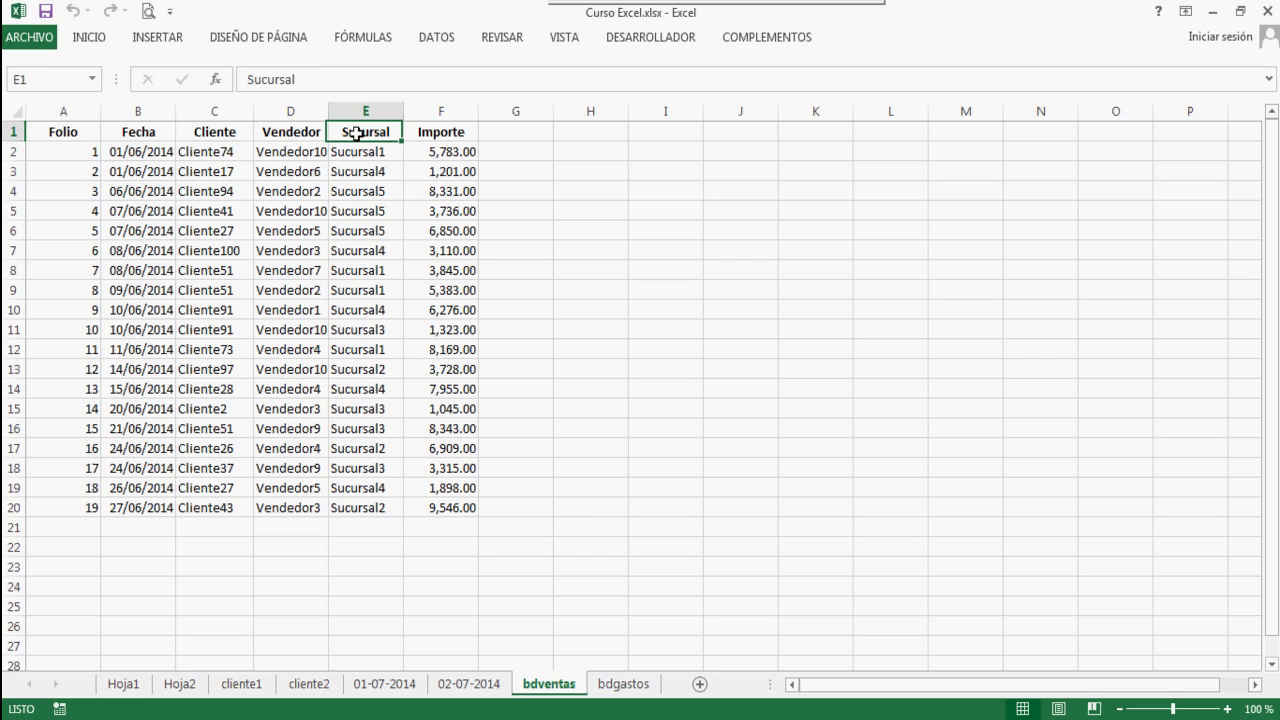
pyautogui.click(442, 132)
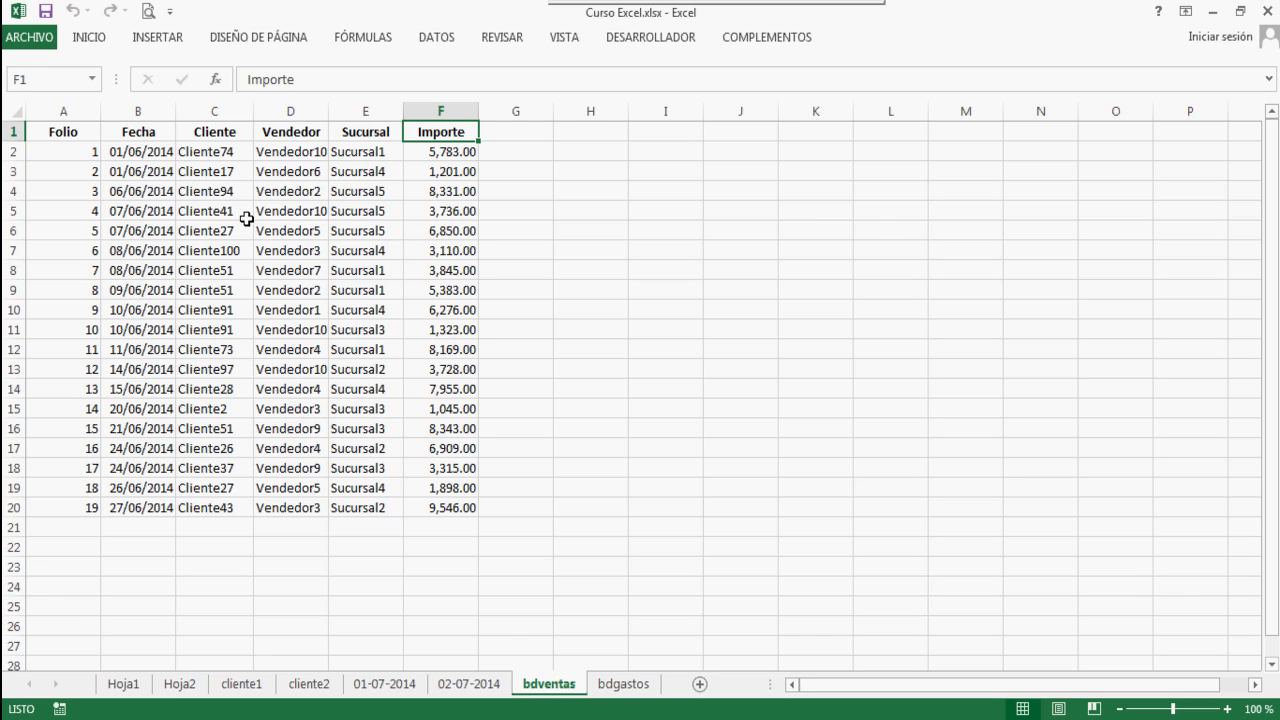
# Check how the bdventas list is placed in row 1 and column A, and revisit its Folio to Vendedor headings
pyautogui.click(82, 131)
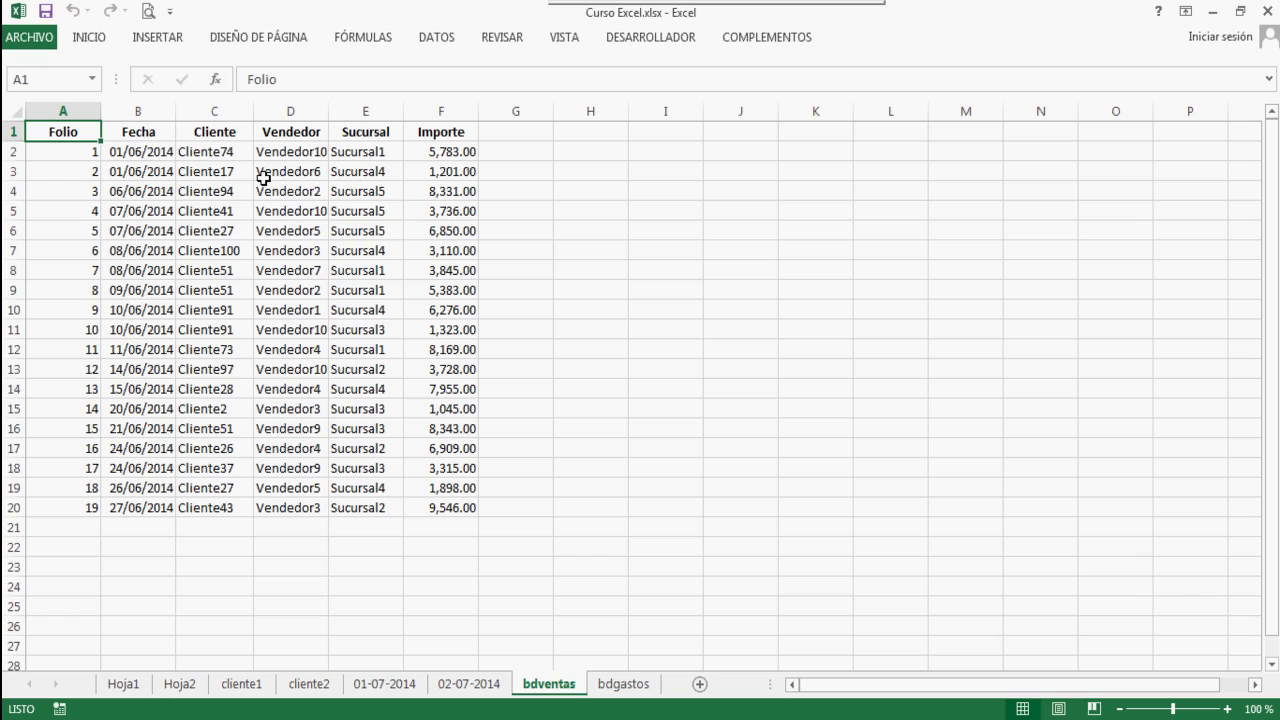
pyautogui.click(11, 131)
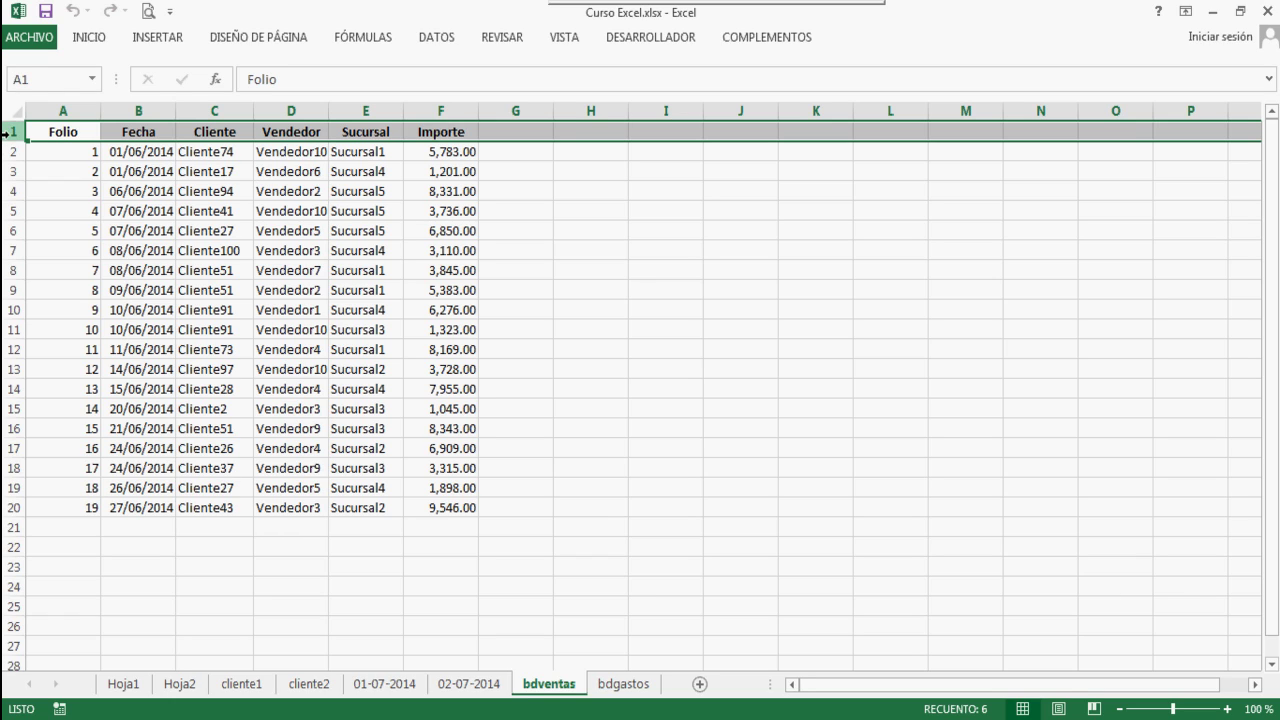
pyautogui.click(60, 110)
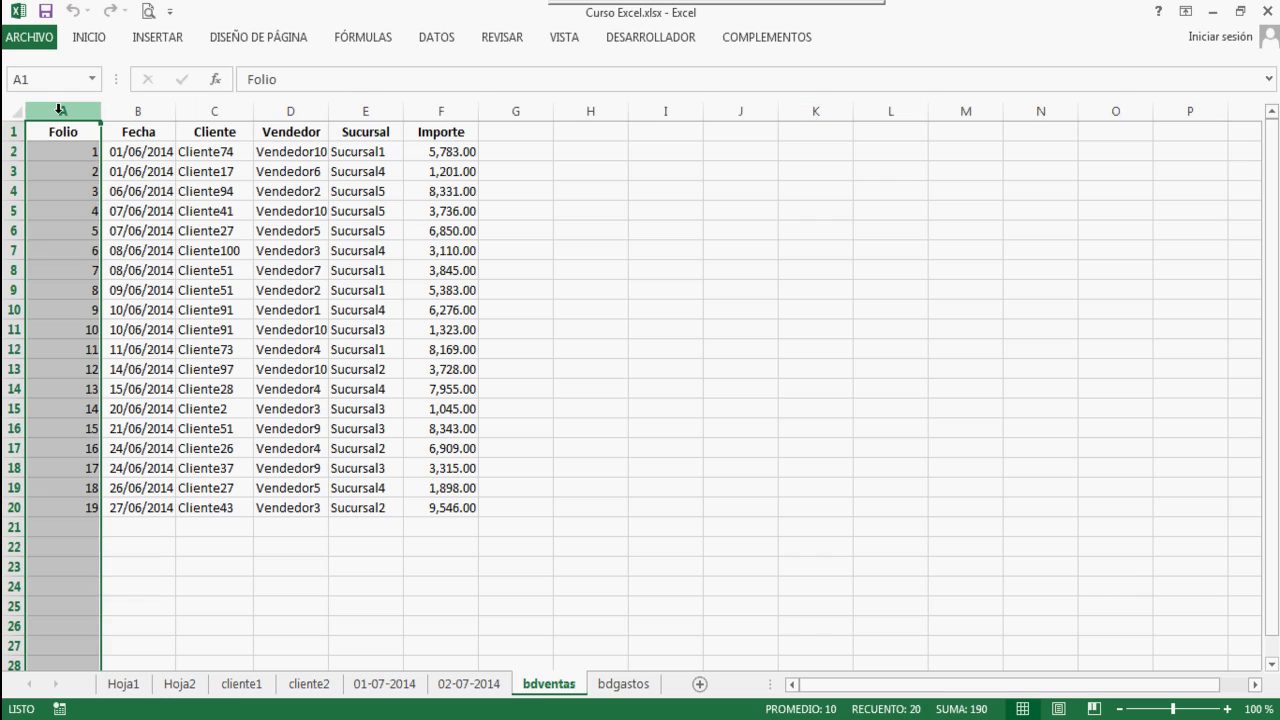
pyautogui.click(147, 152)
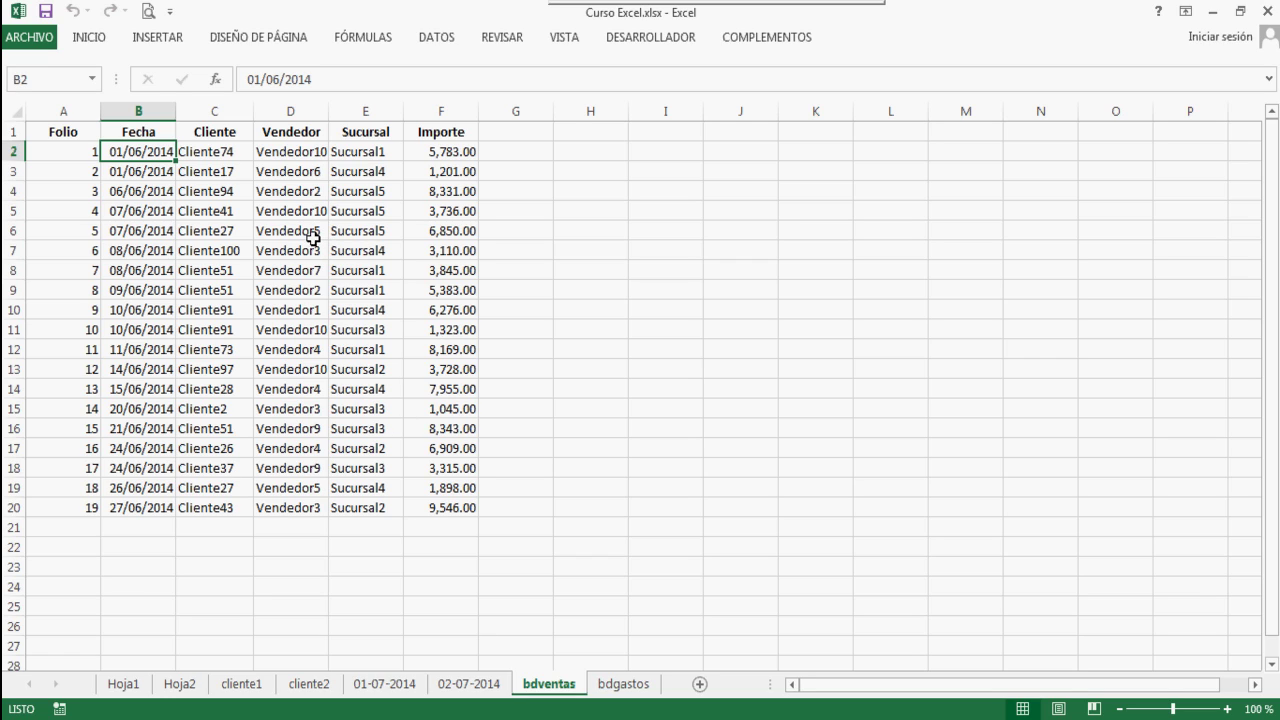
pyautogui.click(64, 134)
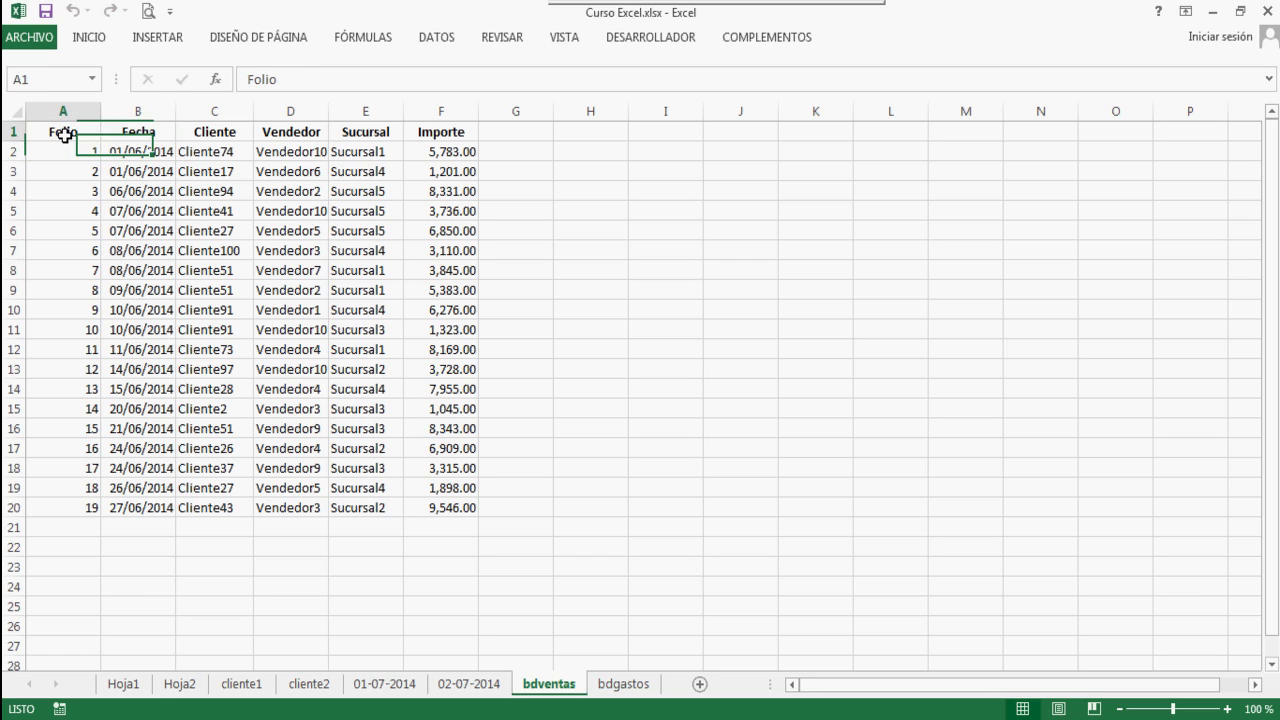
pyautogui.click(134, 132)
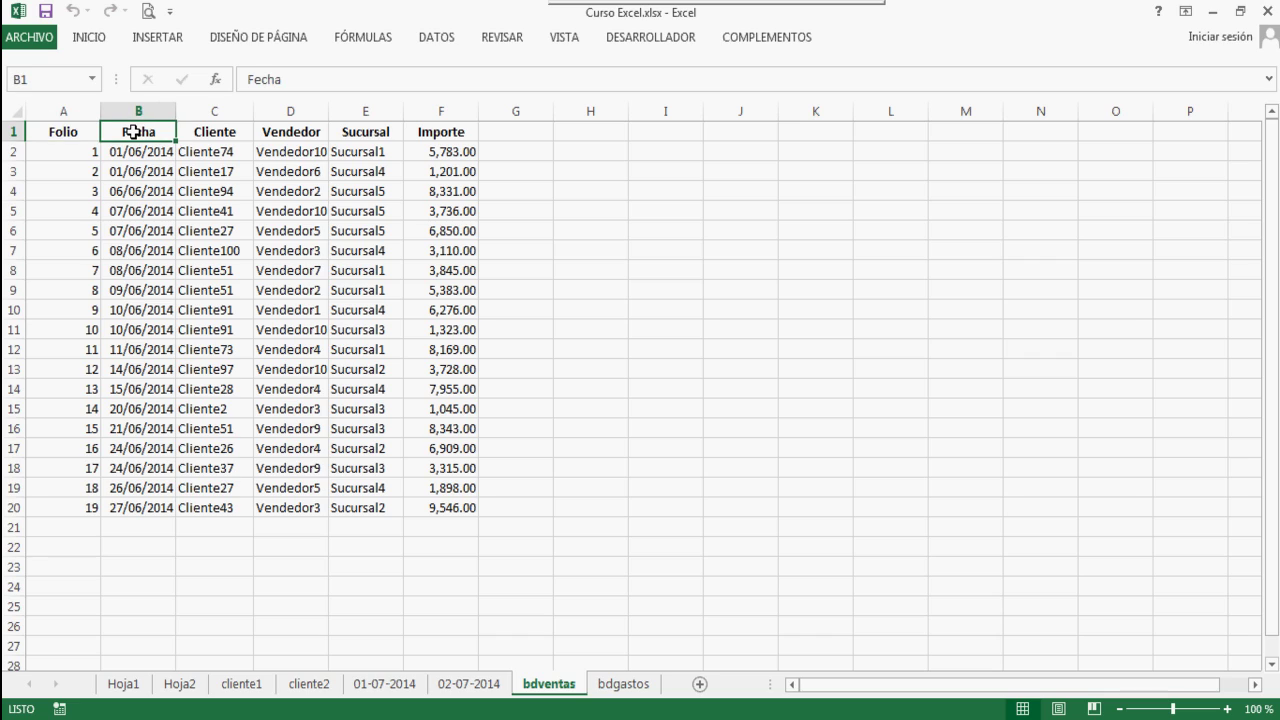
pyautogui.click(218, 133)
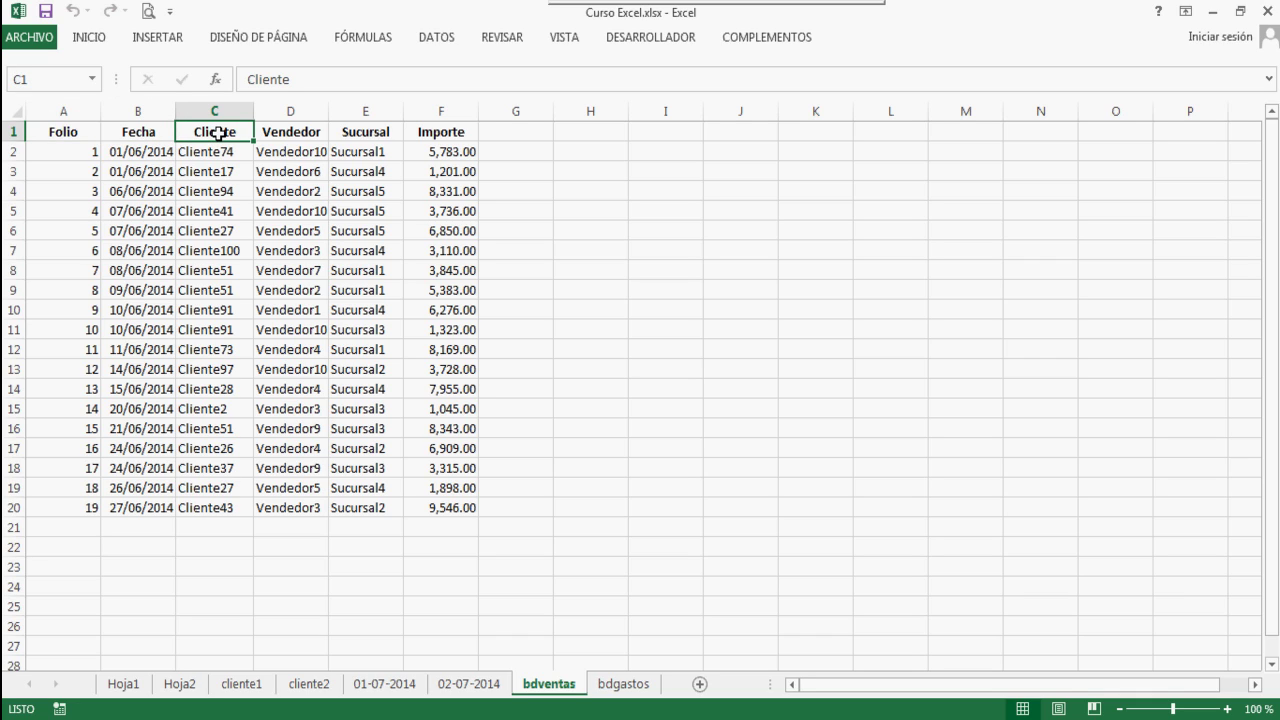
pyautogui.click(292, 132)
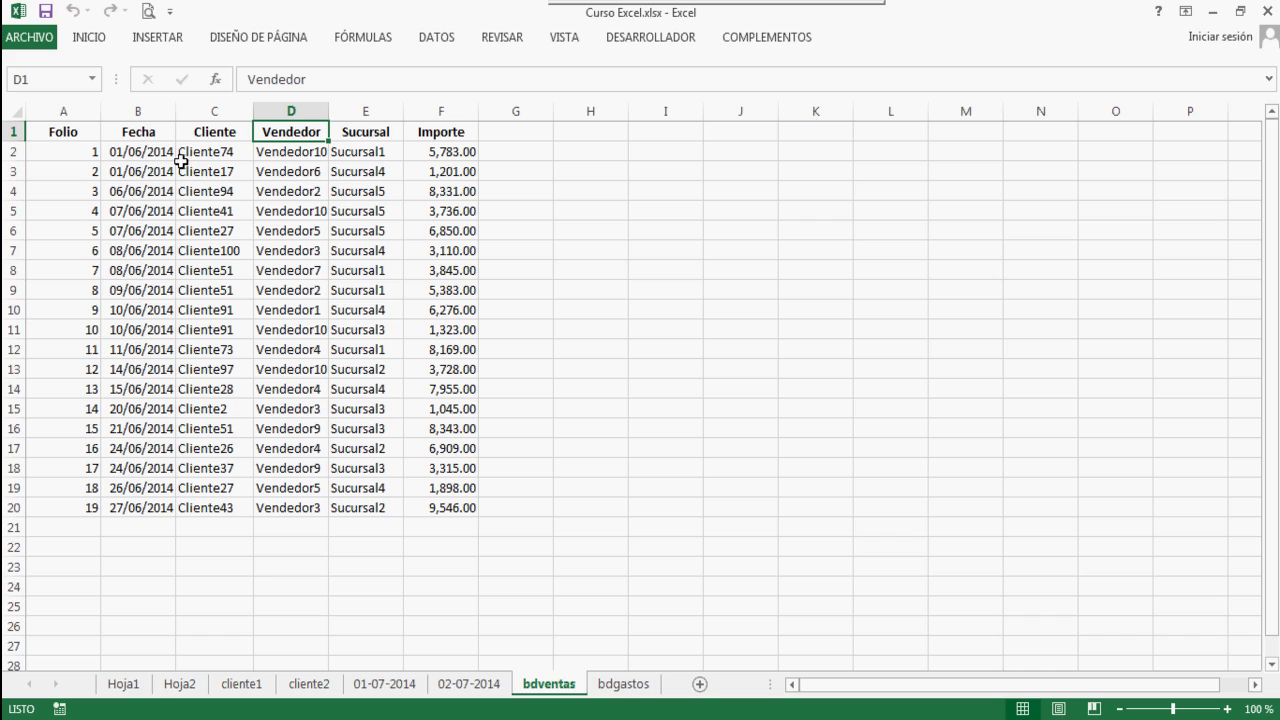
# Try moving the whole sales table down to start at cell A6, and undo the move
pyautogui.click(74, 135)
pyautogui.moveTo(74, 135); pyautogui.dragTo(471, 604)
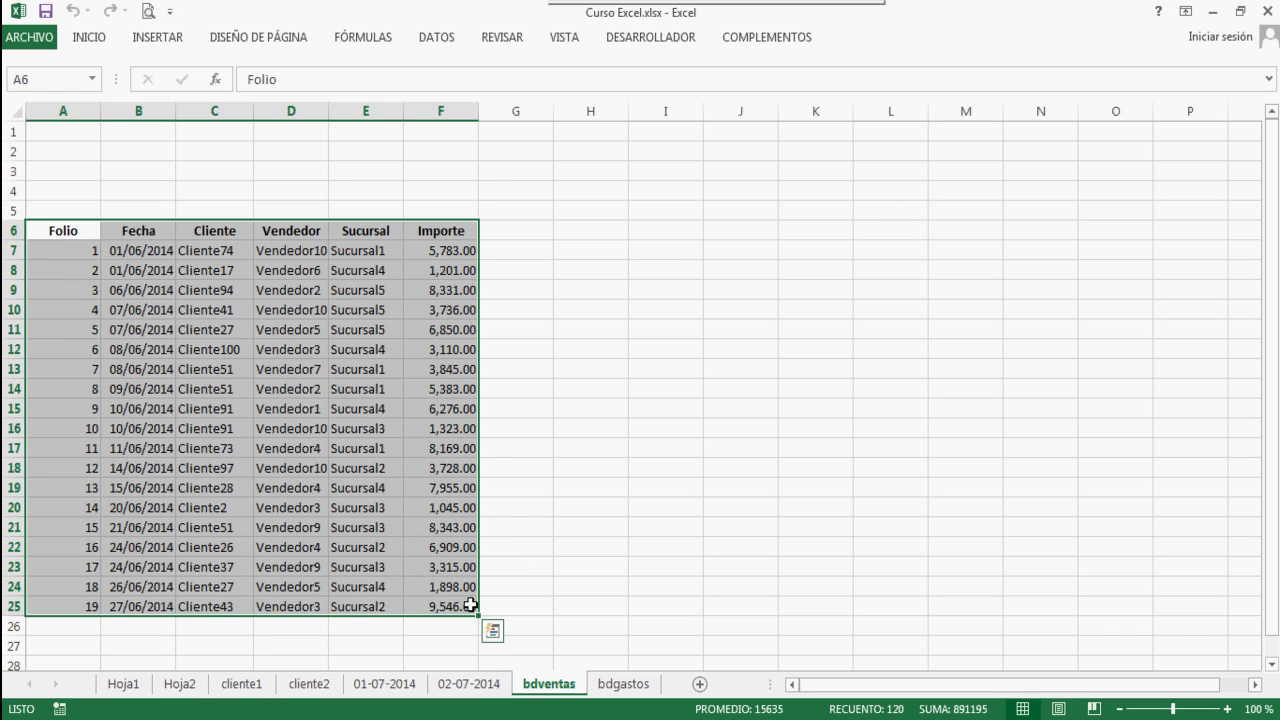
pyautogui.click(95, 151)
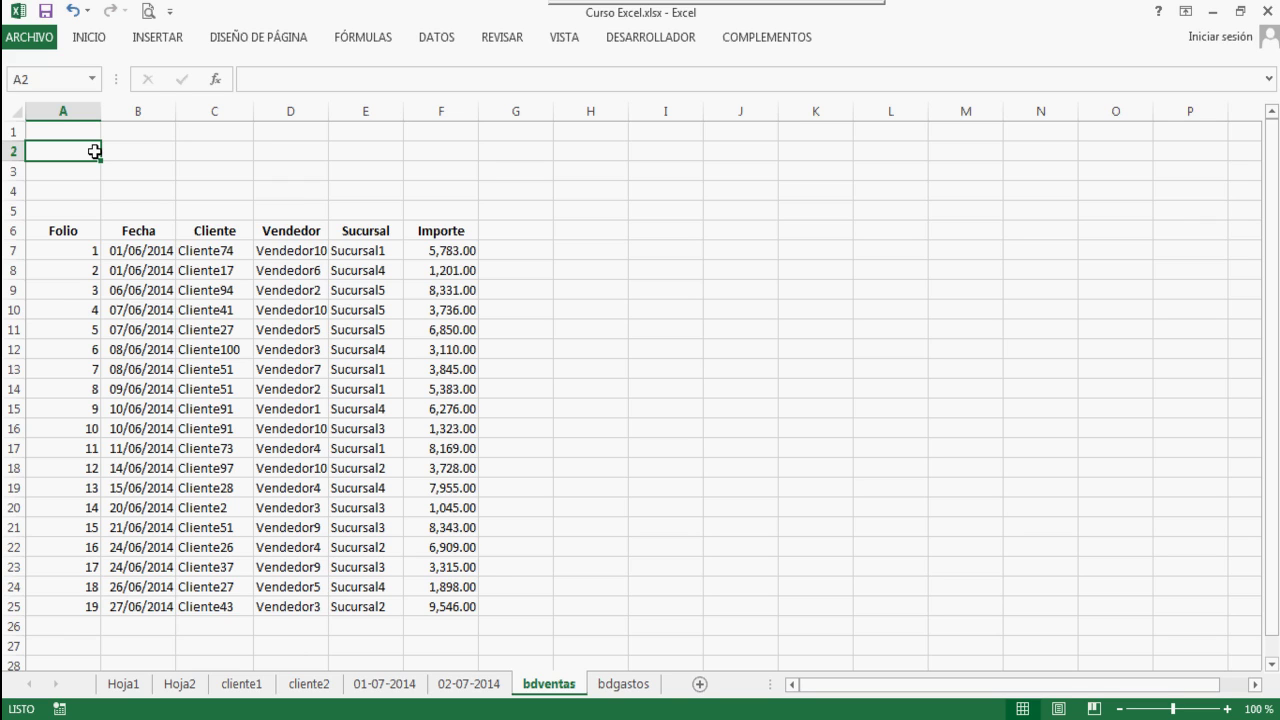
pyautogui.hotkey('ctrl', 'z')
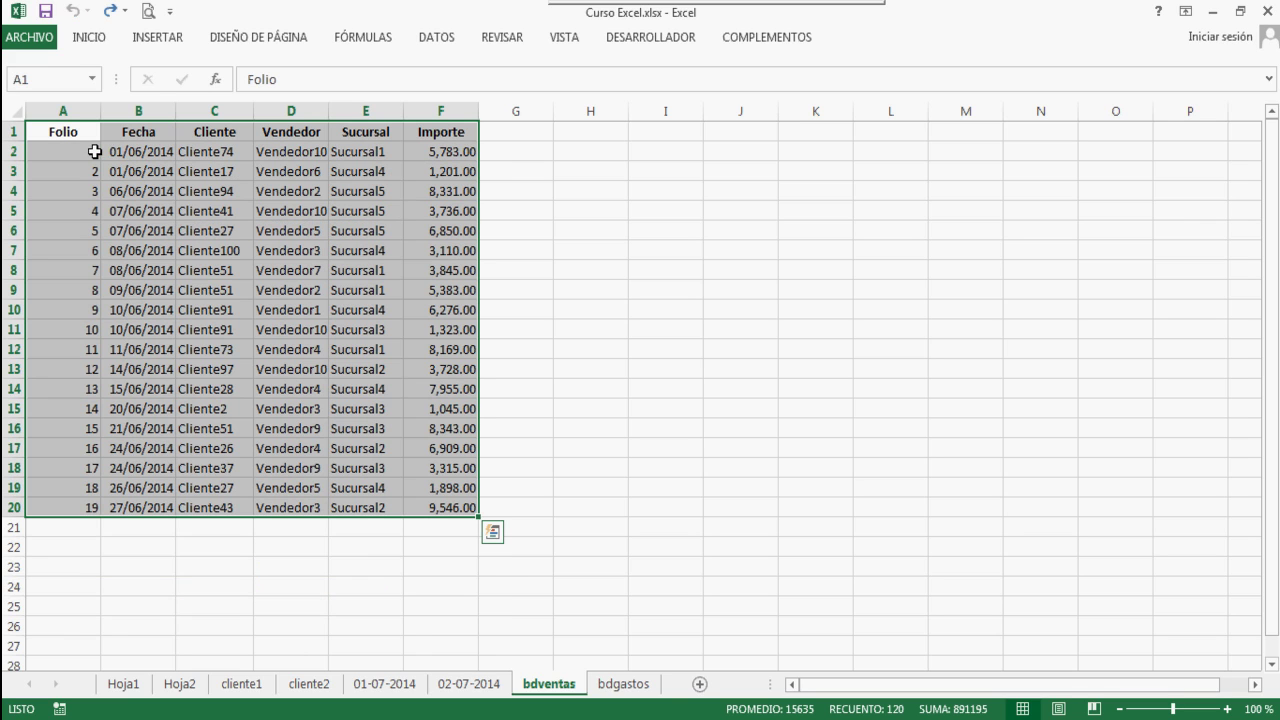
# Review the headings of the sales list and the Folio, Fecha, Vendedor and Sucursal values in its first records
pyautogui.click(130, 132)
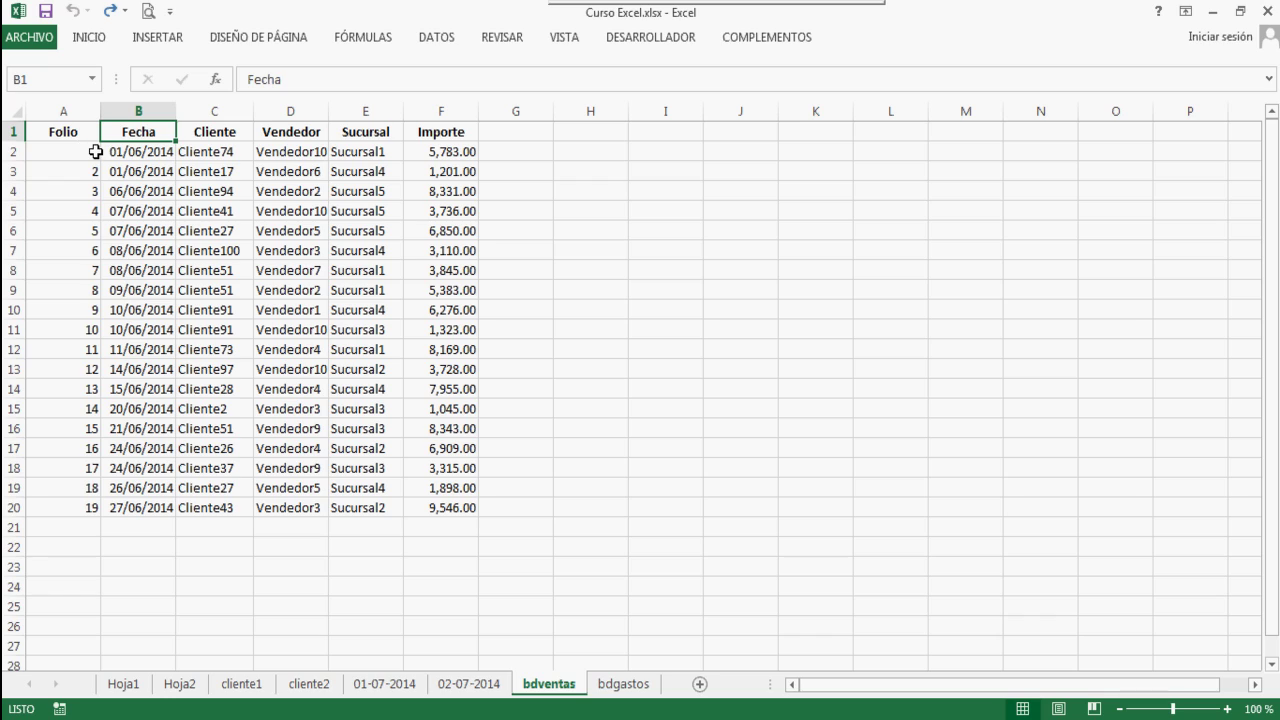
pyautogui.click(67, 133)
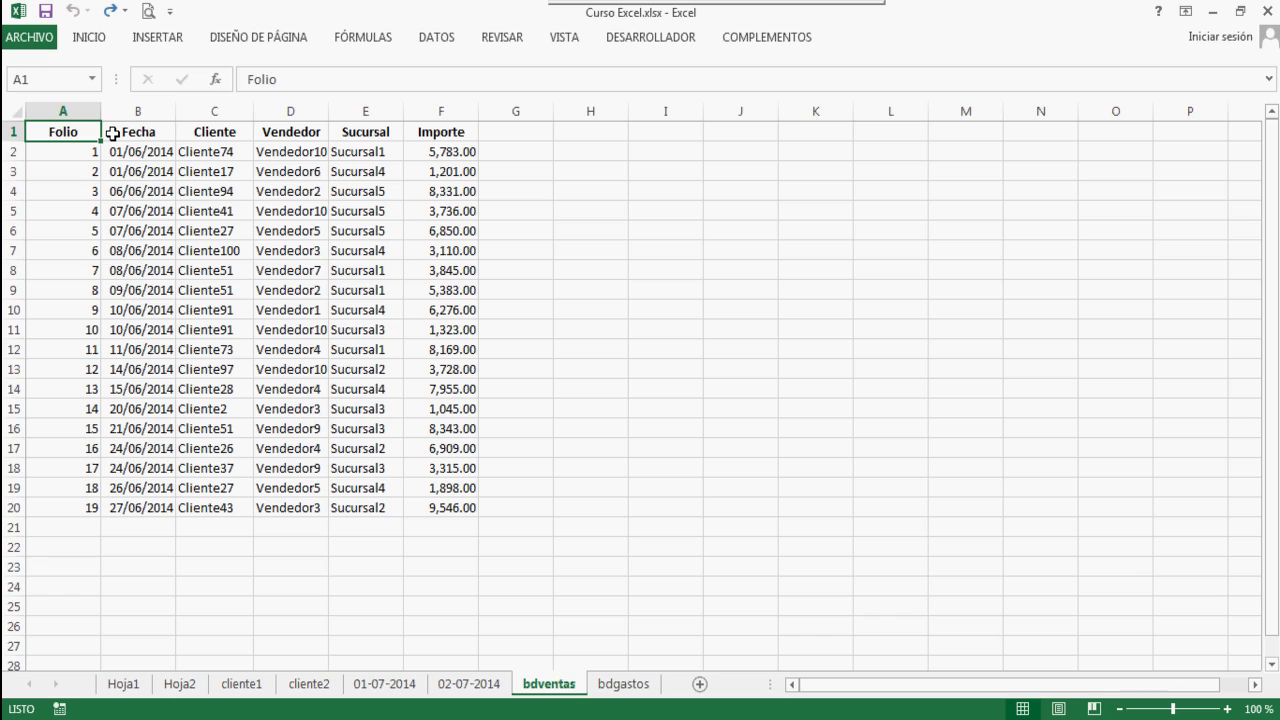
pyautogui.click(113, 133)
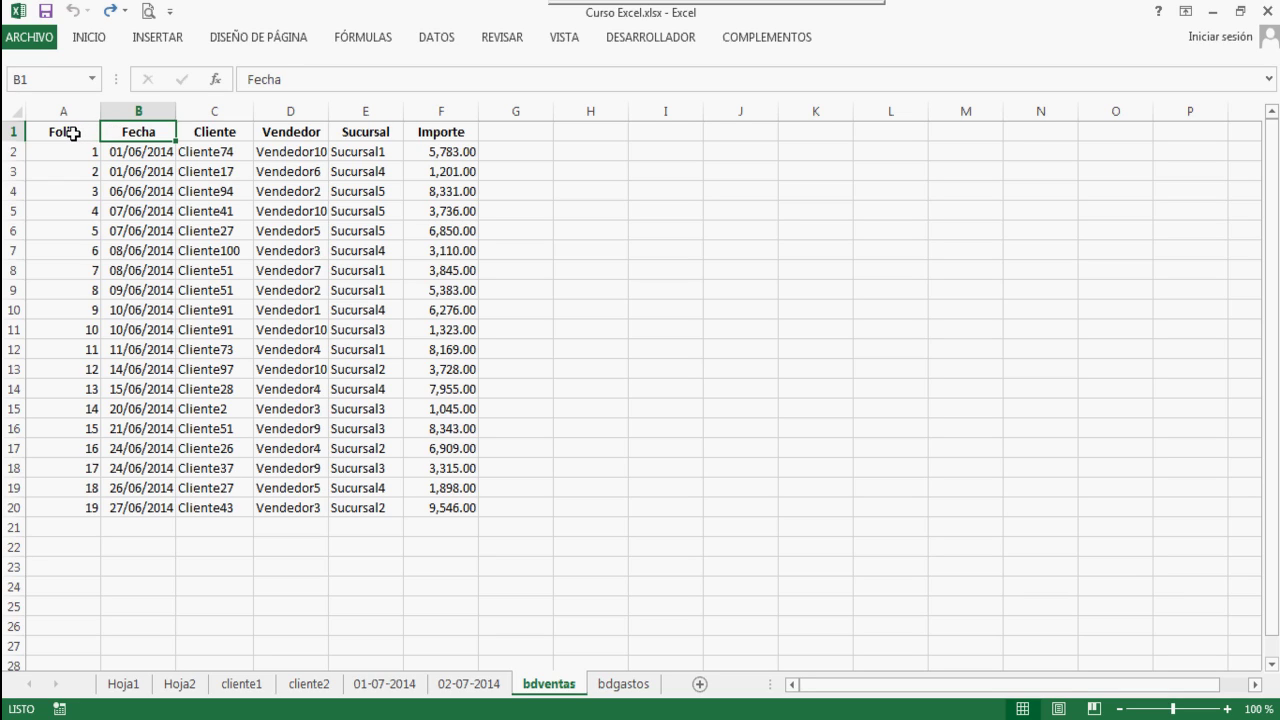
pyautogui.click(73, 133)
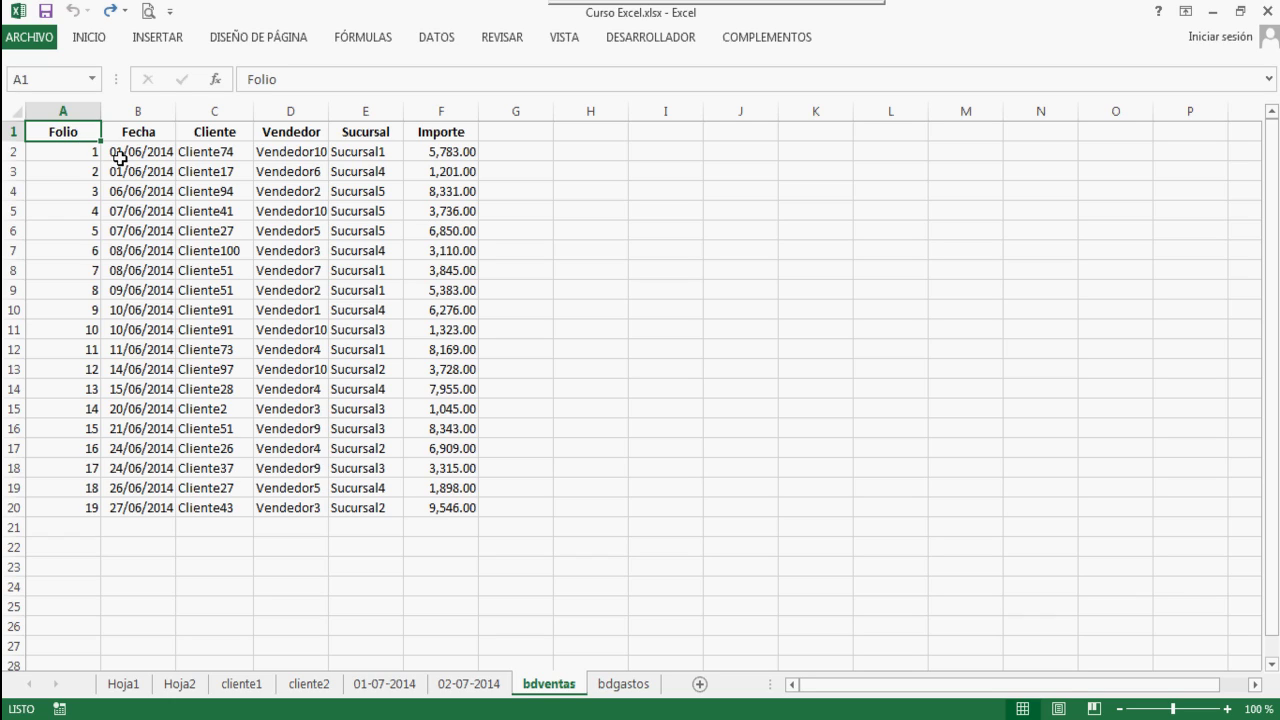
pyautogui.click(68, 152)
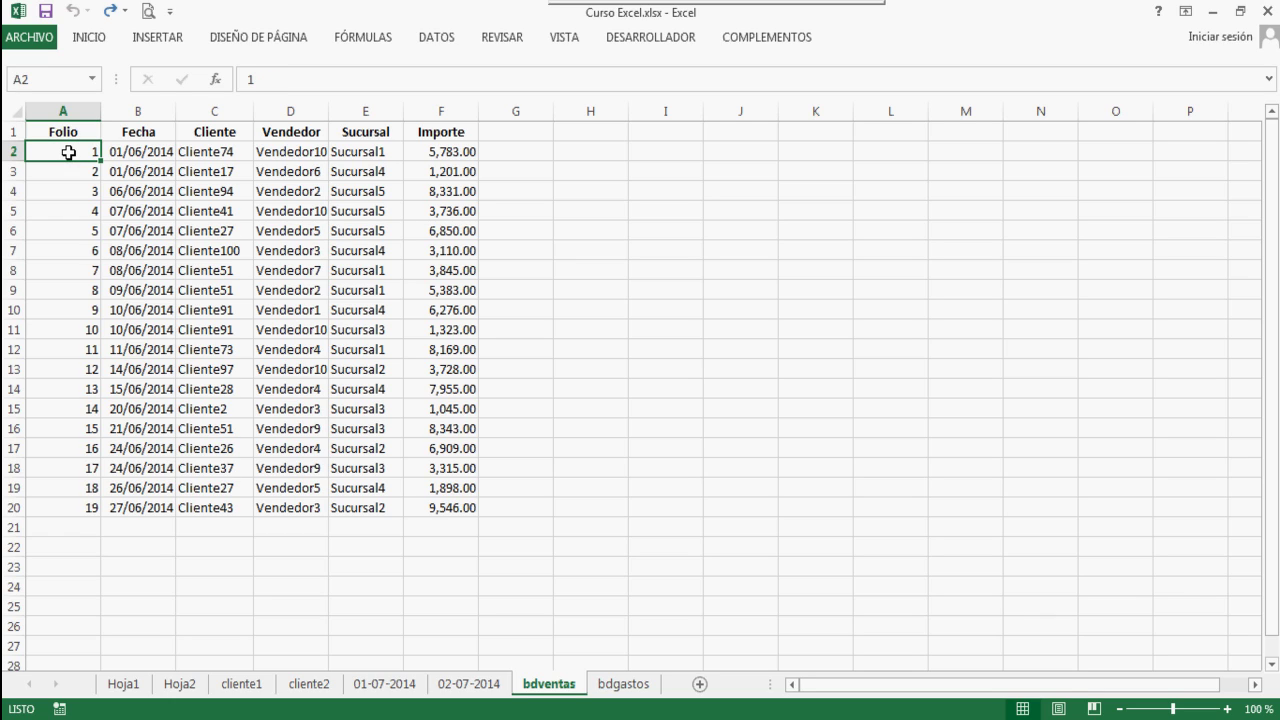
pyautogui.click(128, 134)
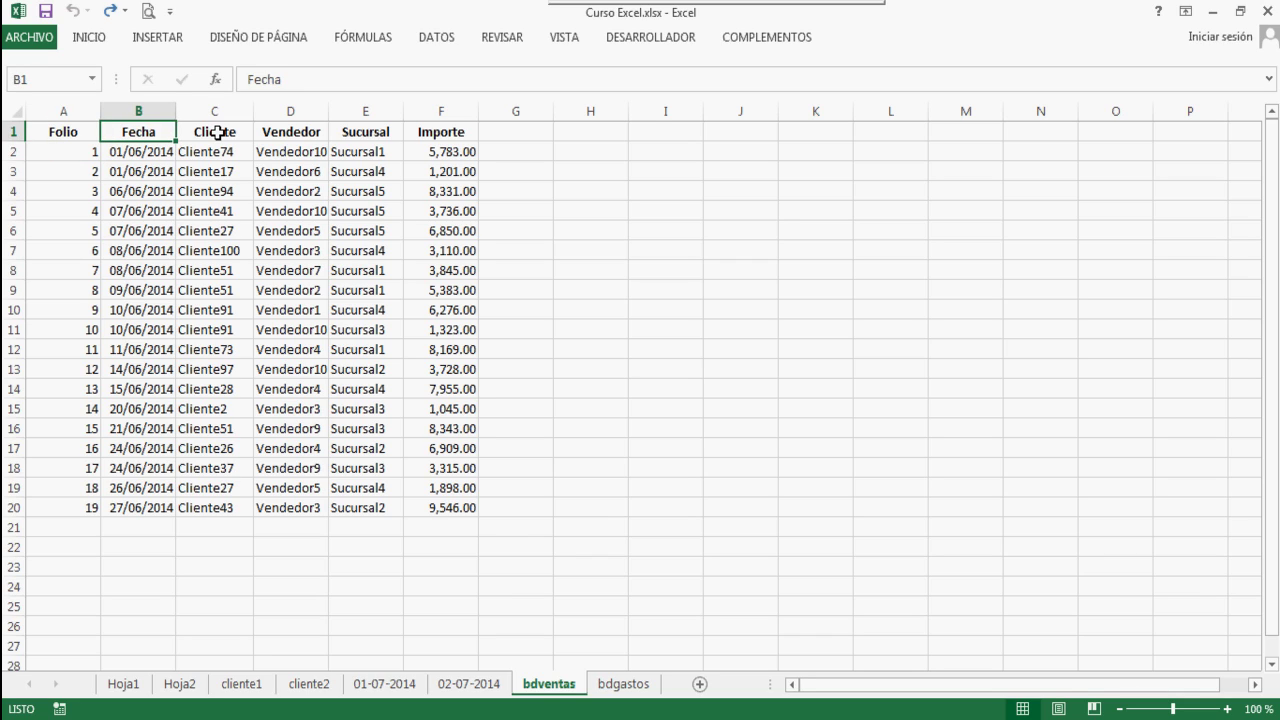
pyautogui.click(212, 132)
pyautogui.click(436, 136)
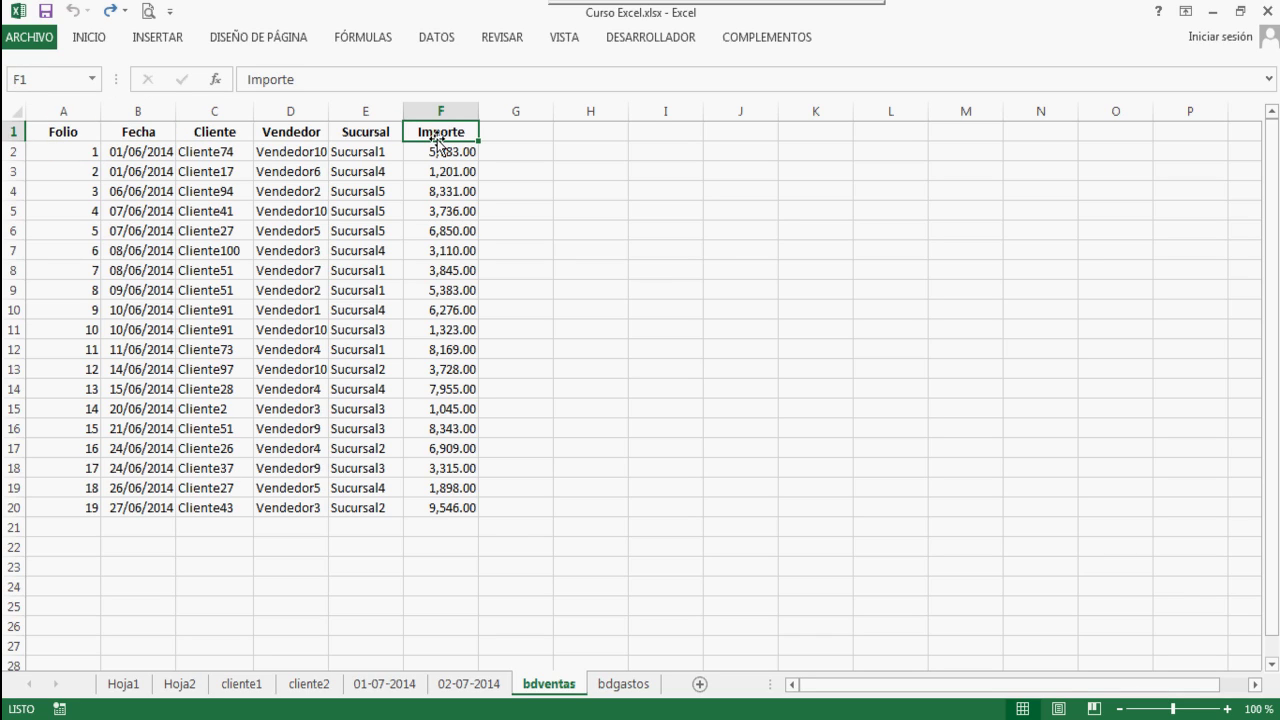
pyautogui.click(288, 150)
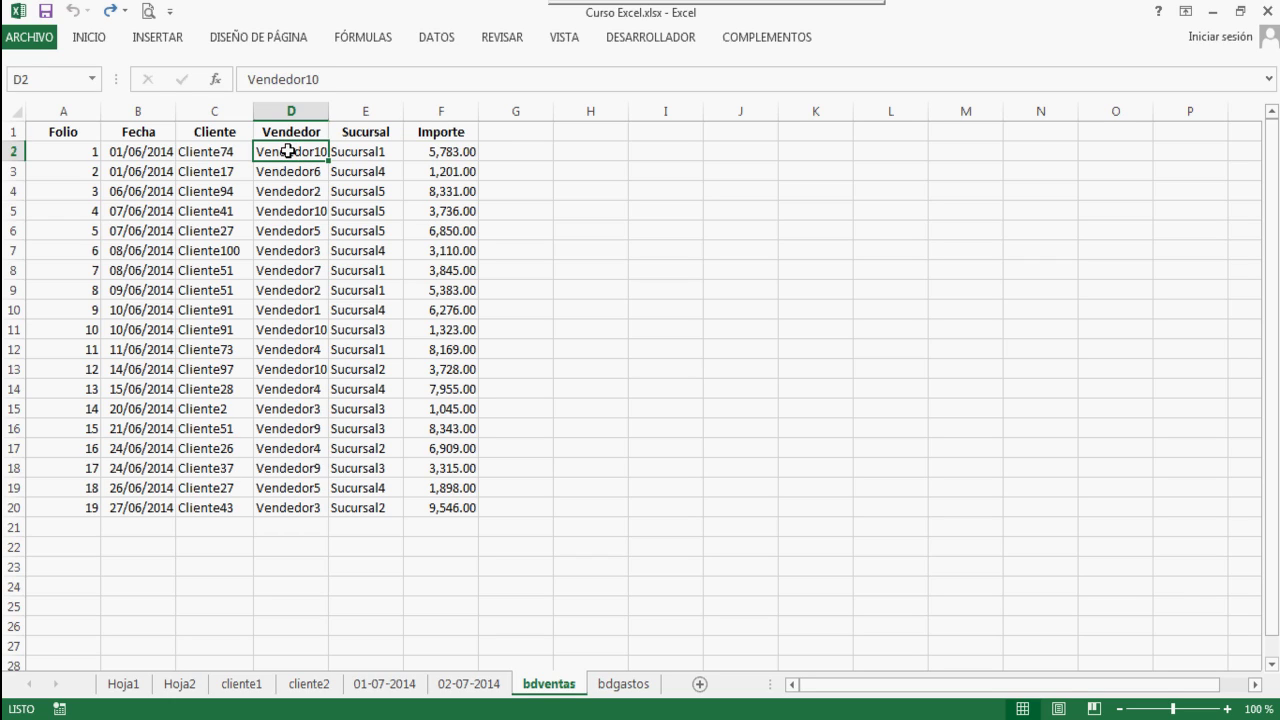
pyautogui.click(348, 151)
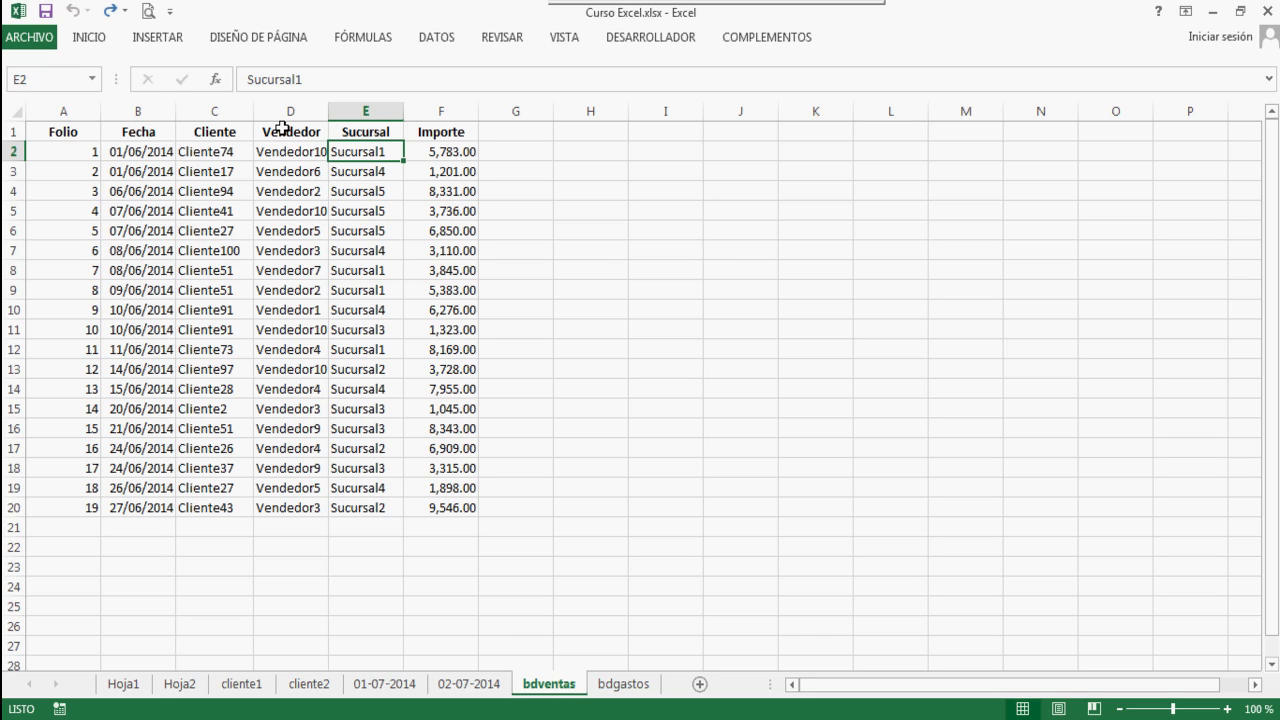
pyautogui.click(139, 151)
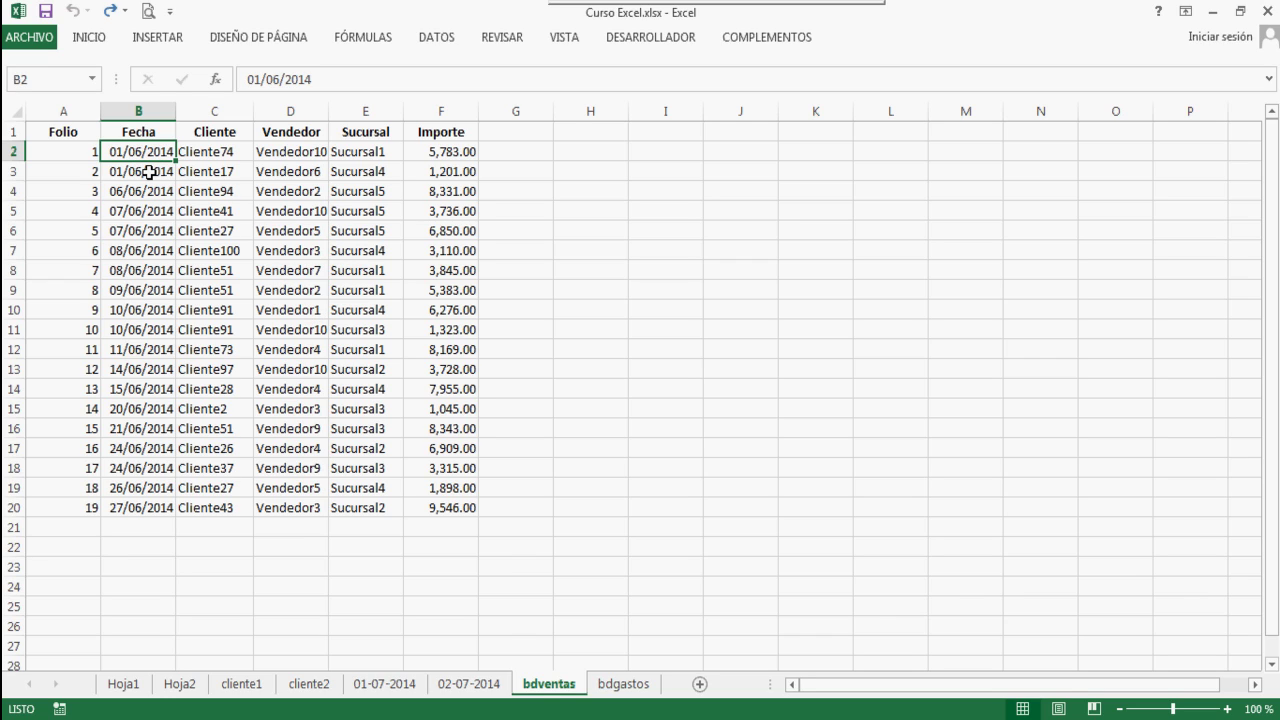
pyautogui.click(148, 172)
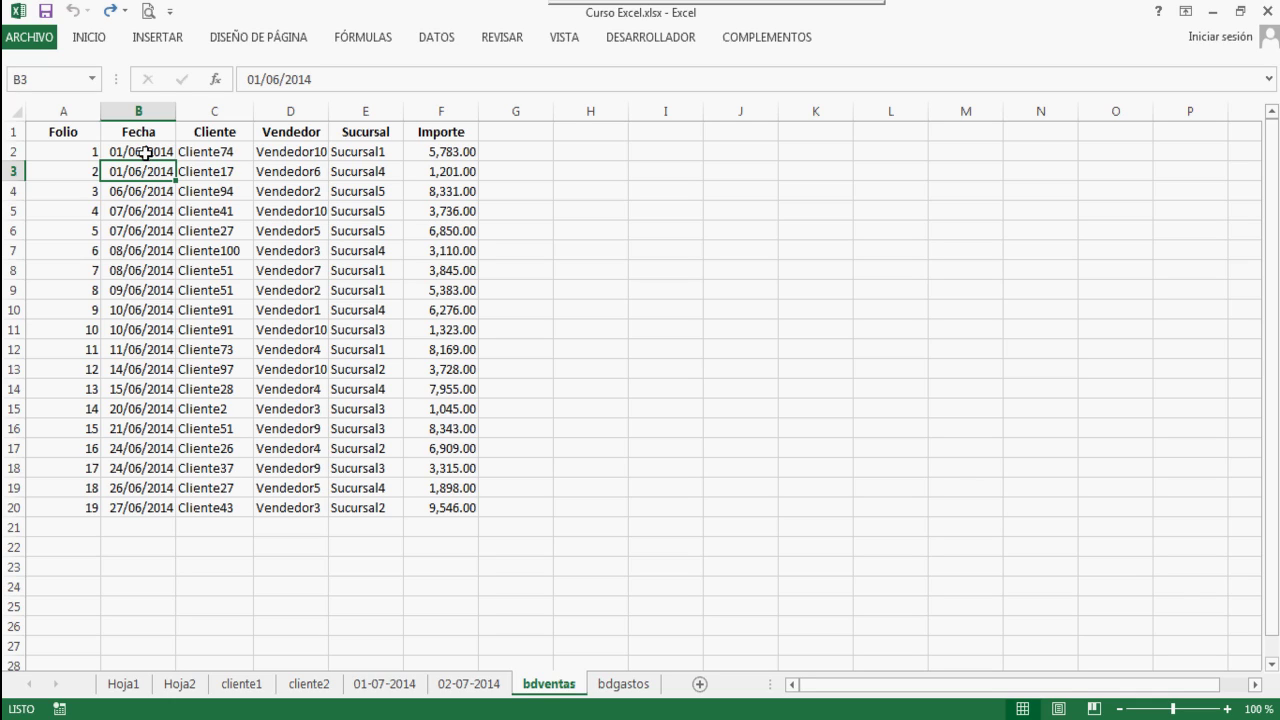
pyautogui.click(146, 153)
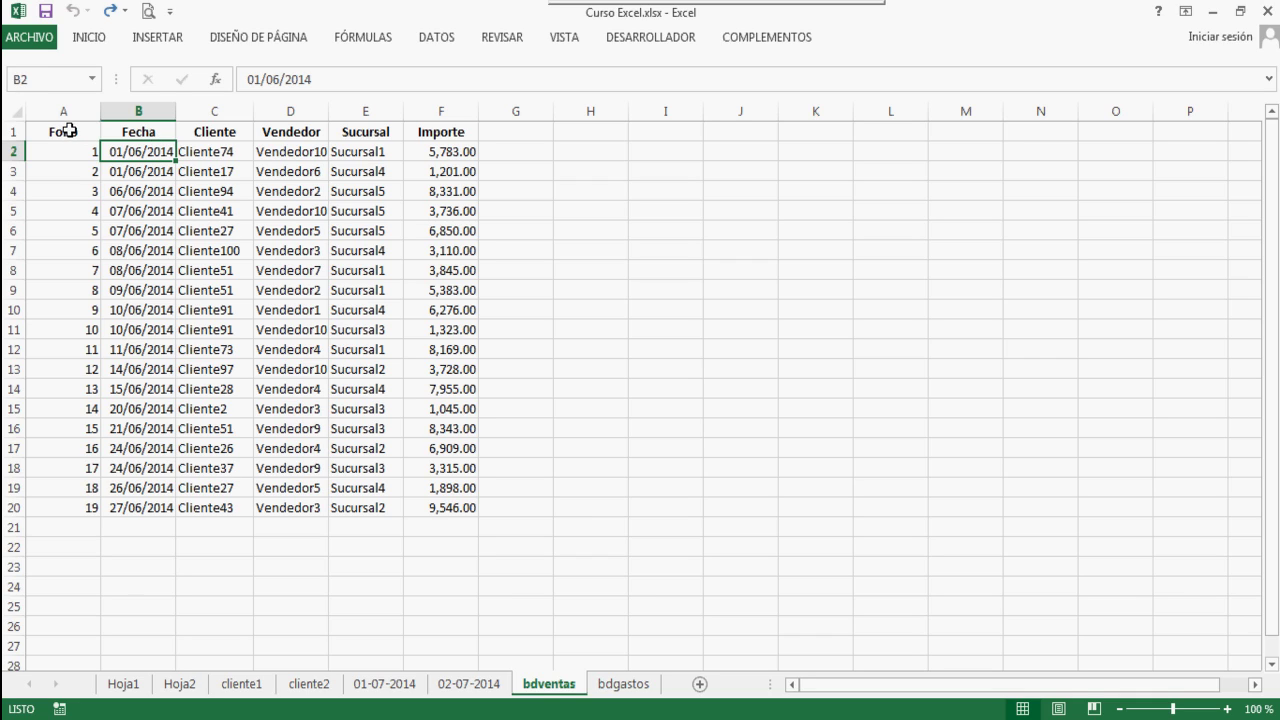
# Add filters to the Folio to Importe heading row of the sales list
pyautogui.moveTo(68, 130); pyautogui.dragTo(404, 131)
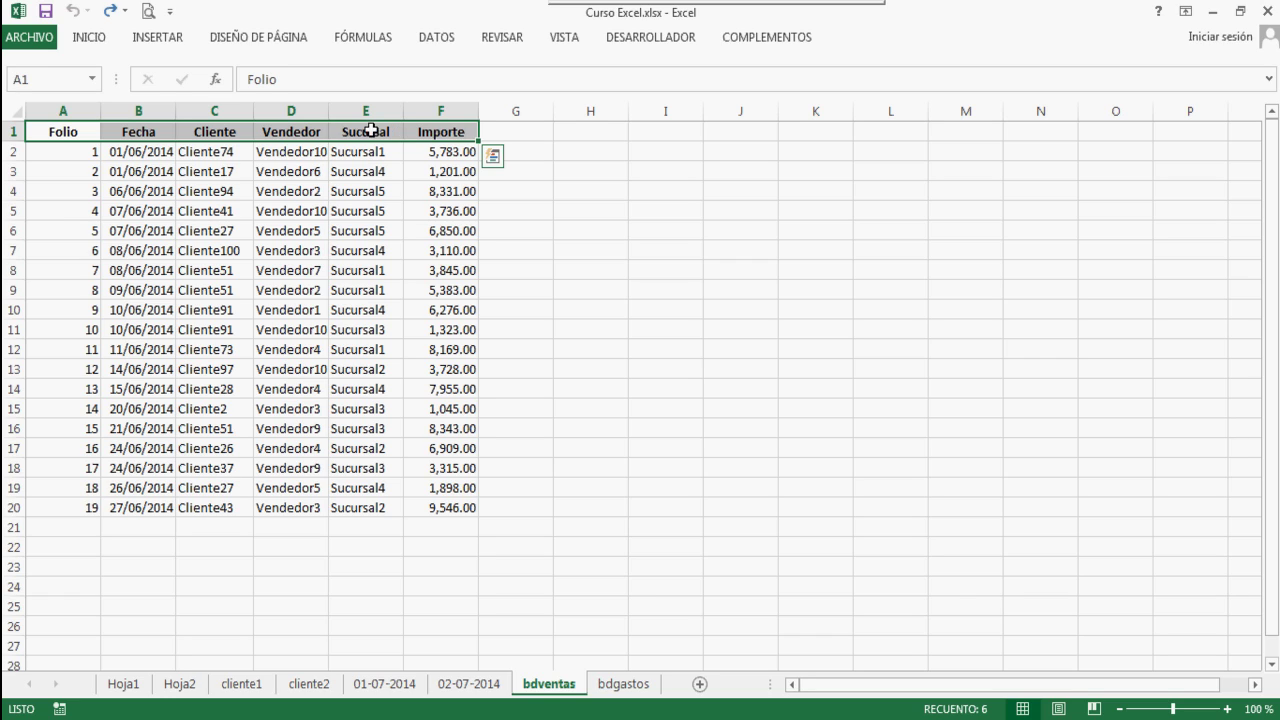
pyautogui.click(224, 150)
pyautogui.moveTo(61, 136); pyautogui.dragTo(415, 131)
pyautogui.click(436, 37)
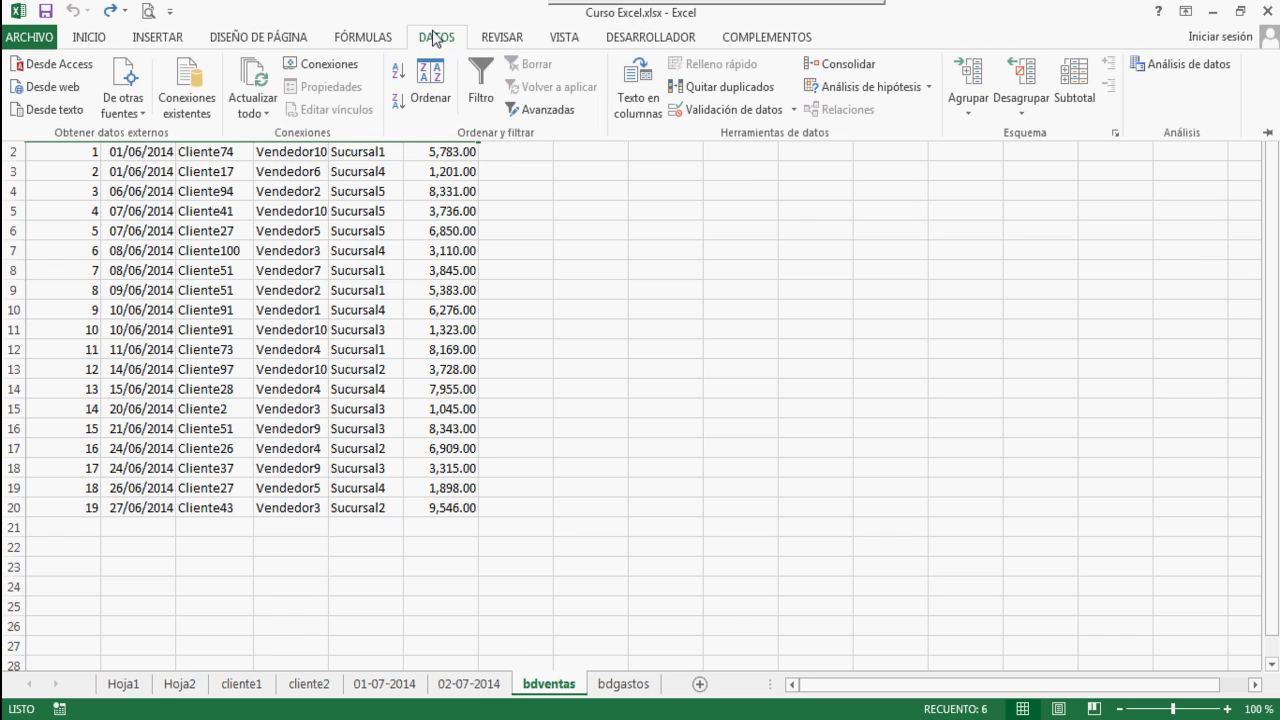
pyautogui.click(481, 88)
pyautogui.click(338, 152)
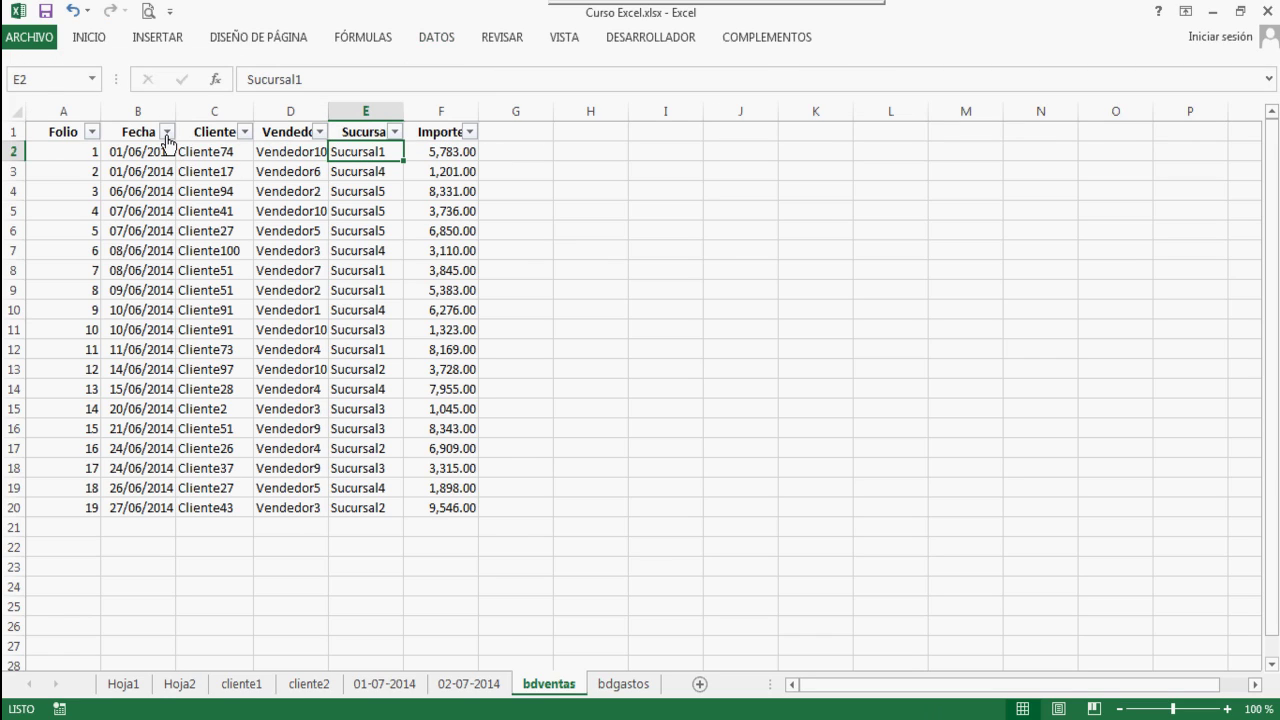
# Filter the Cliente column to show only the Cliente100 records
pyautogui.click(244, 132)
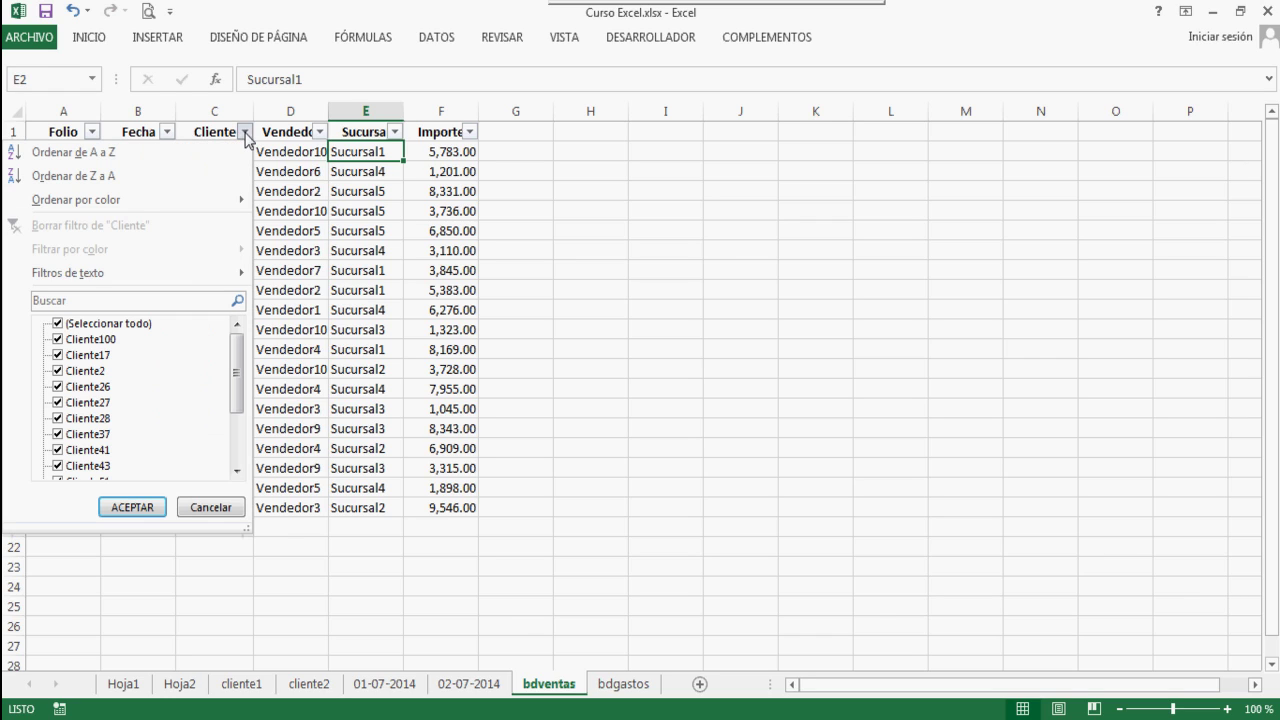
pyautogui.click(56, 326)
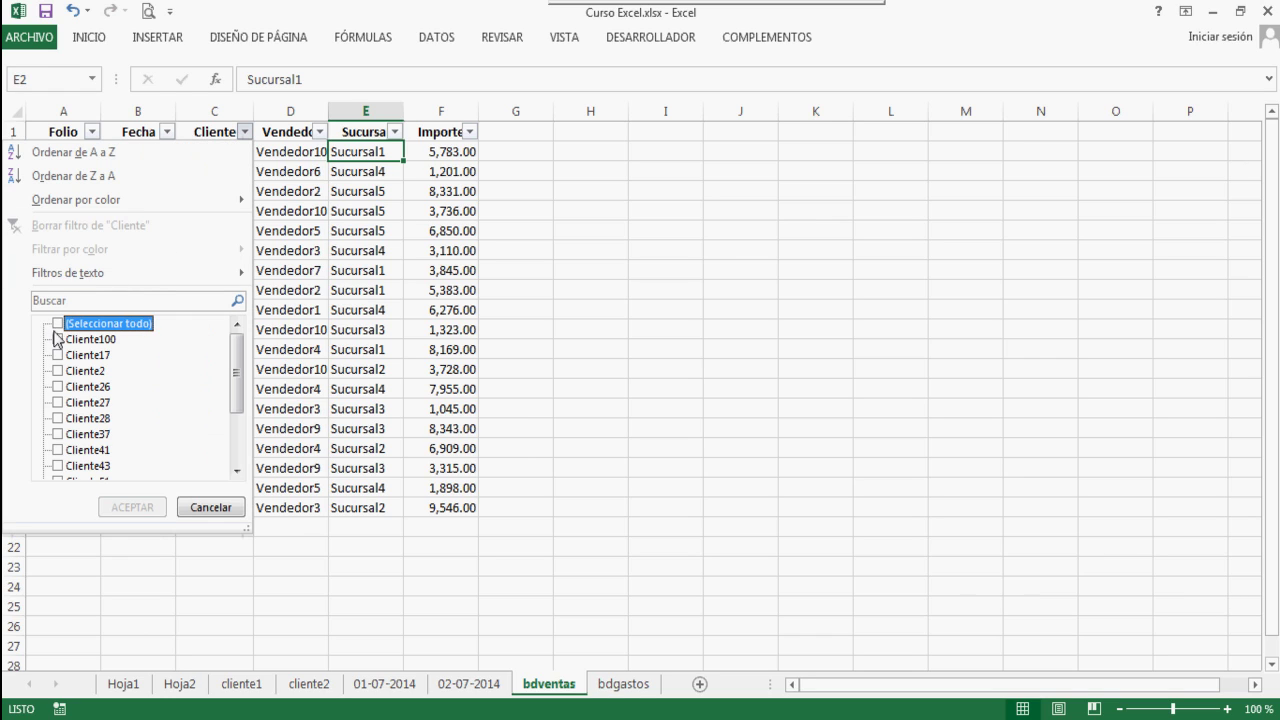
pyautogui.click(57, 341)
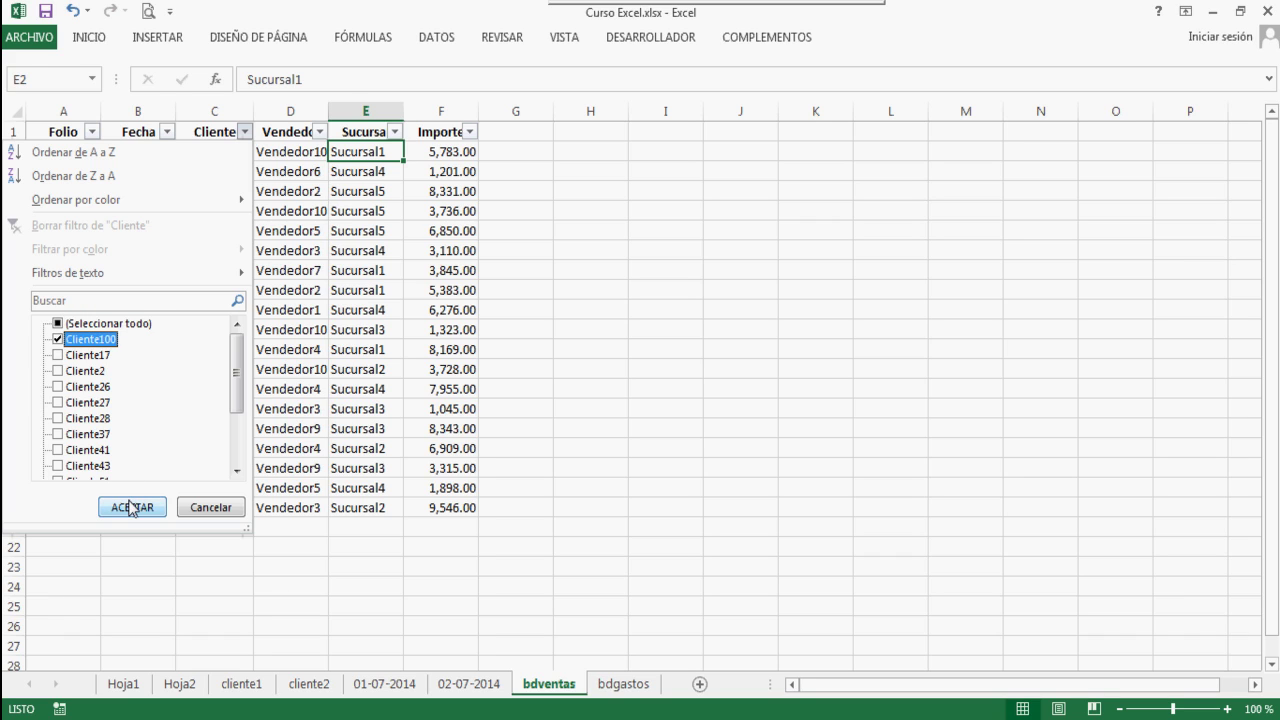
pyautogui.click(132, 507)
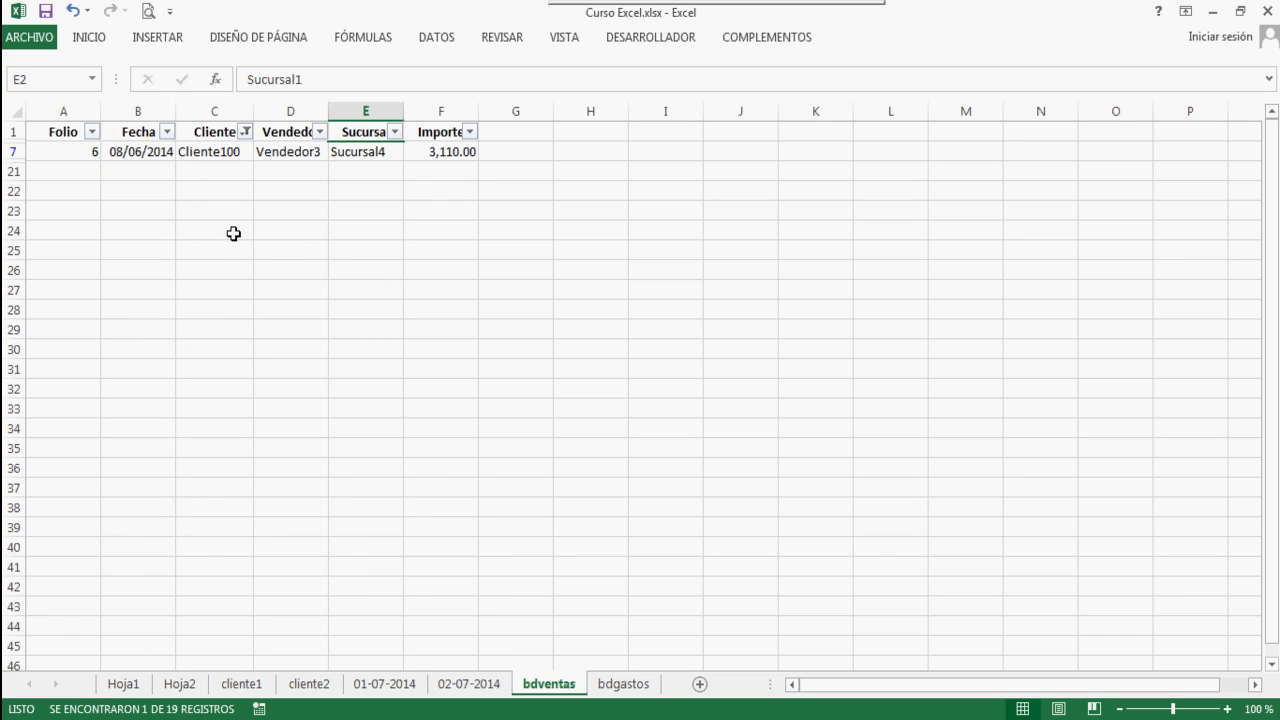
# Reselect all clients in the Cliente filter to show the whole sales list again
pyautogui.click(245, 131)
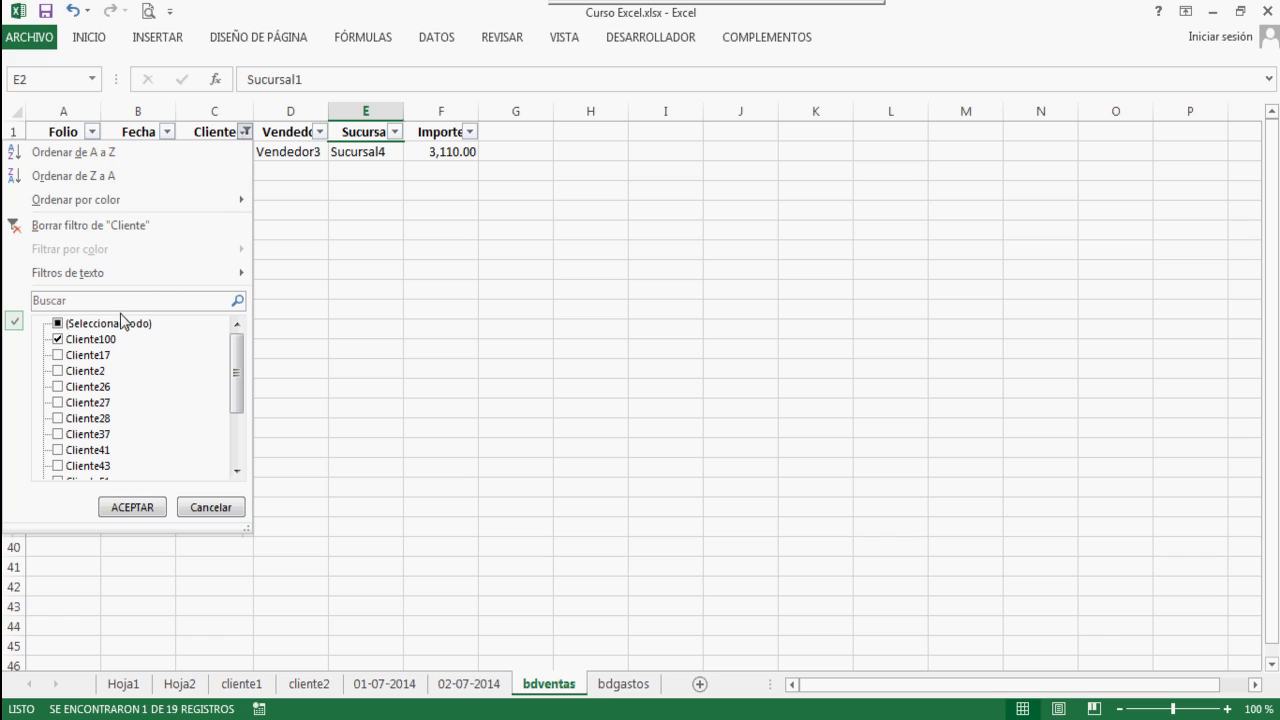
pyautogui.click(62, 325)
pyautogui.click(117, 511)
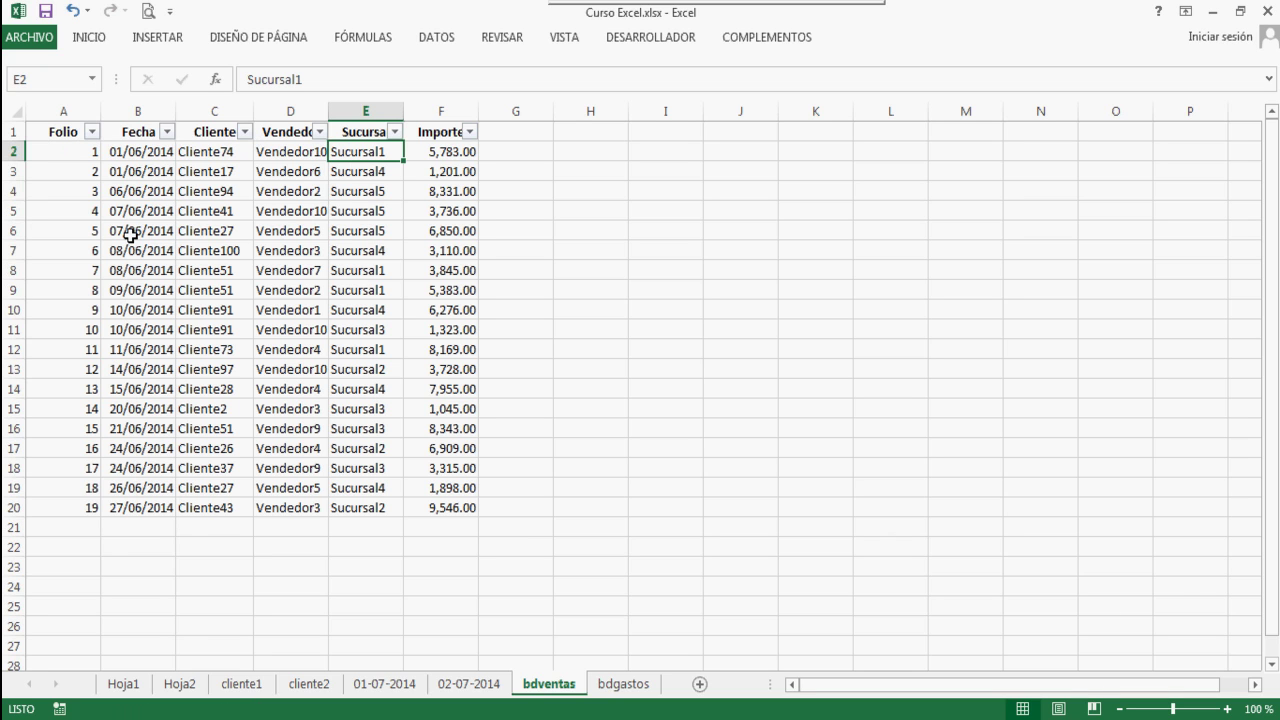
# Review the filter options for the Fecha column, including its date filters, and close them without applying any
pyautogui.click(150, 158)
pyautogui.click(166, 131)
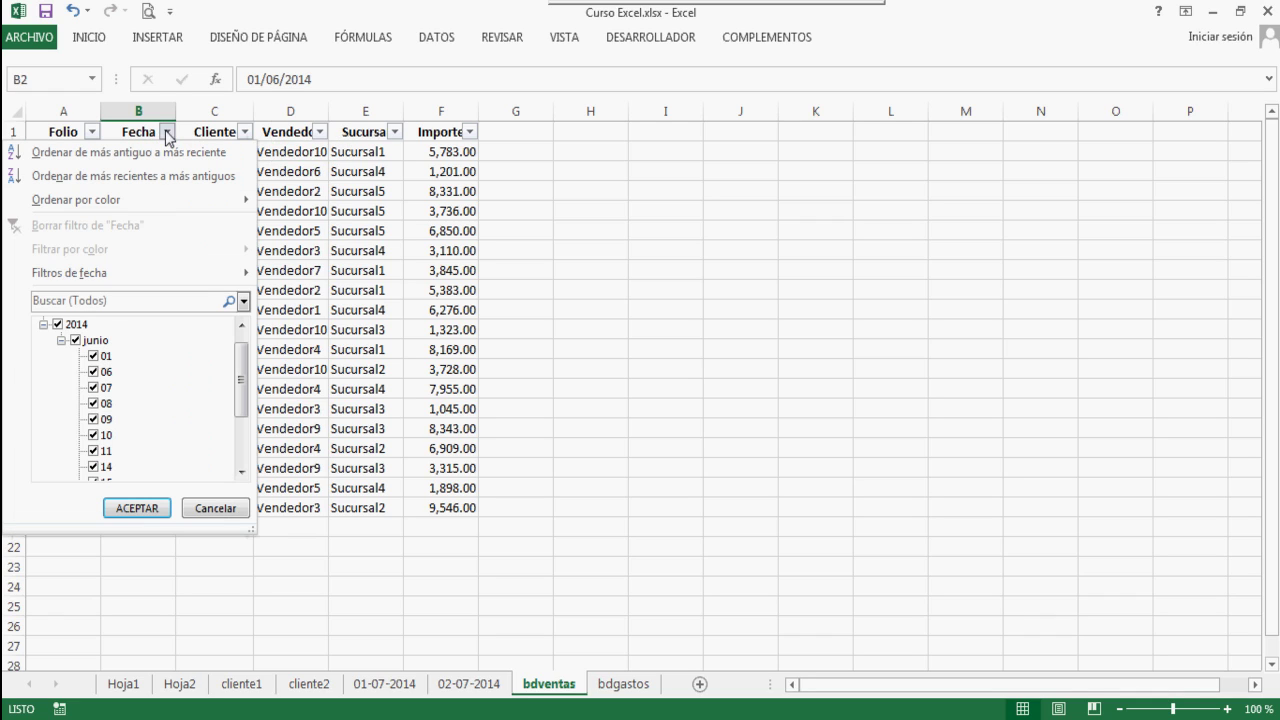
pyautogui.moveTo(243, 366)
pyautogui.mouseDown()
pyautogui.moveTo(241, 400)
pyautogui.moveTo(240, 343)
pyautogui.mouseUp()
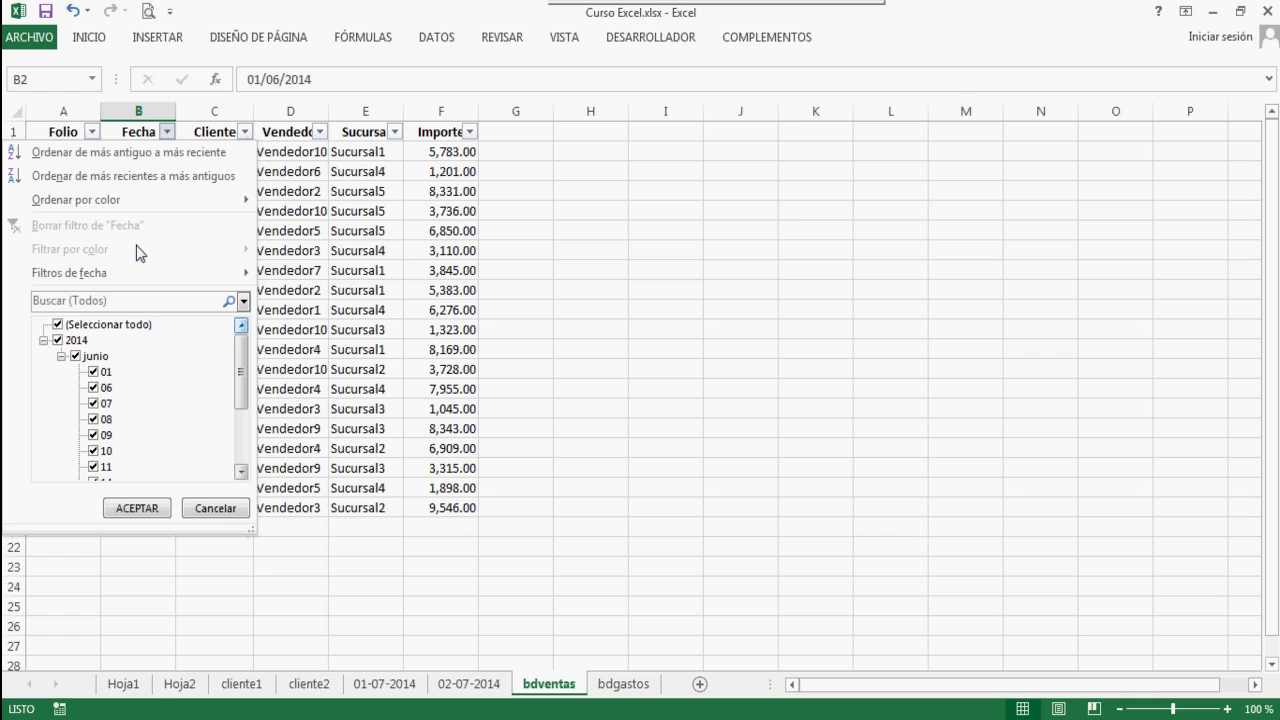
pyautogui.moveTo(231, 277)
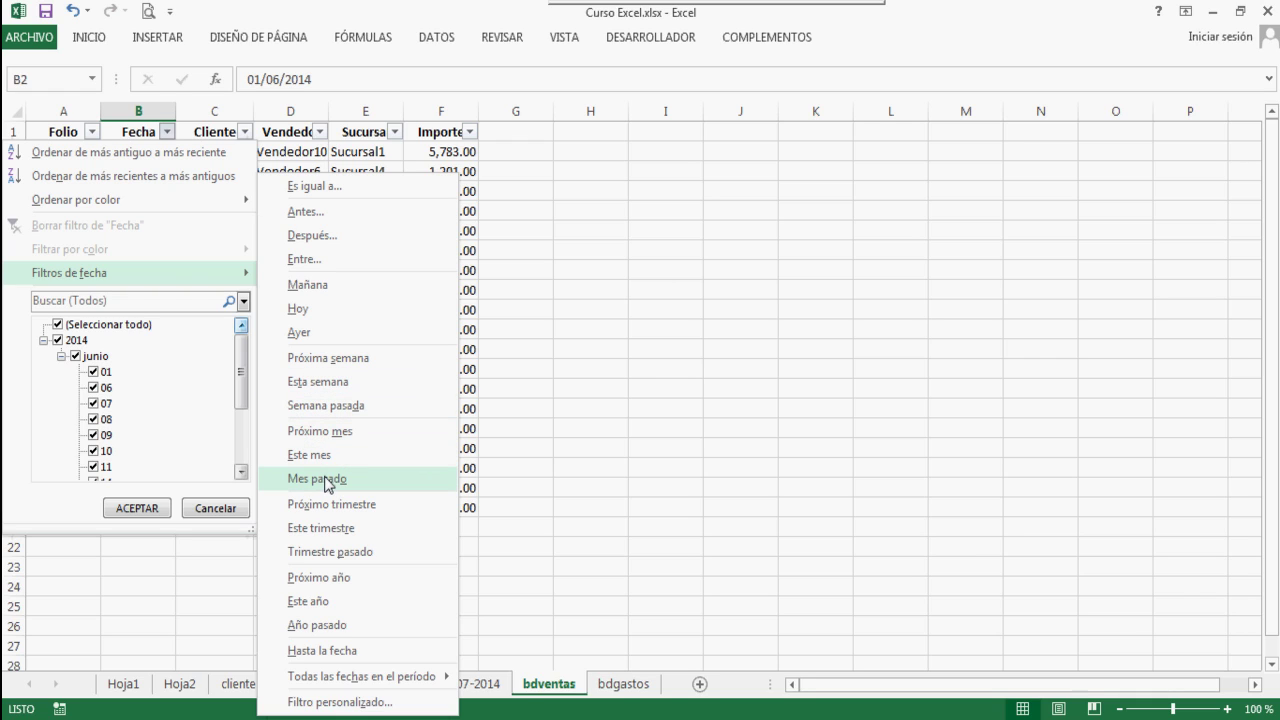
pyautogui.click(648, 227)
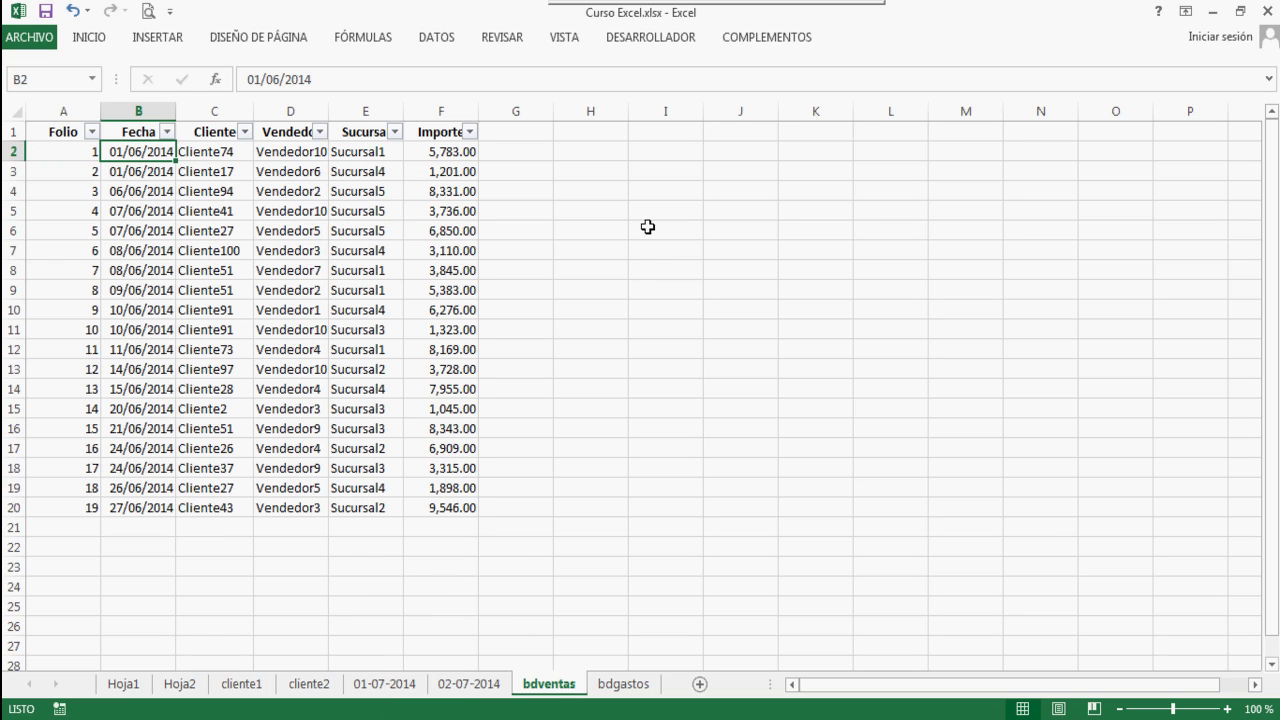
# Undo the filter changes until the sales list has no filters on its headings
pyautogui.hotkey('ctrl', 'z')
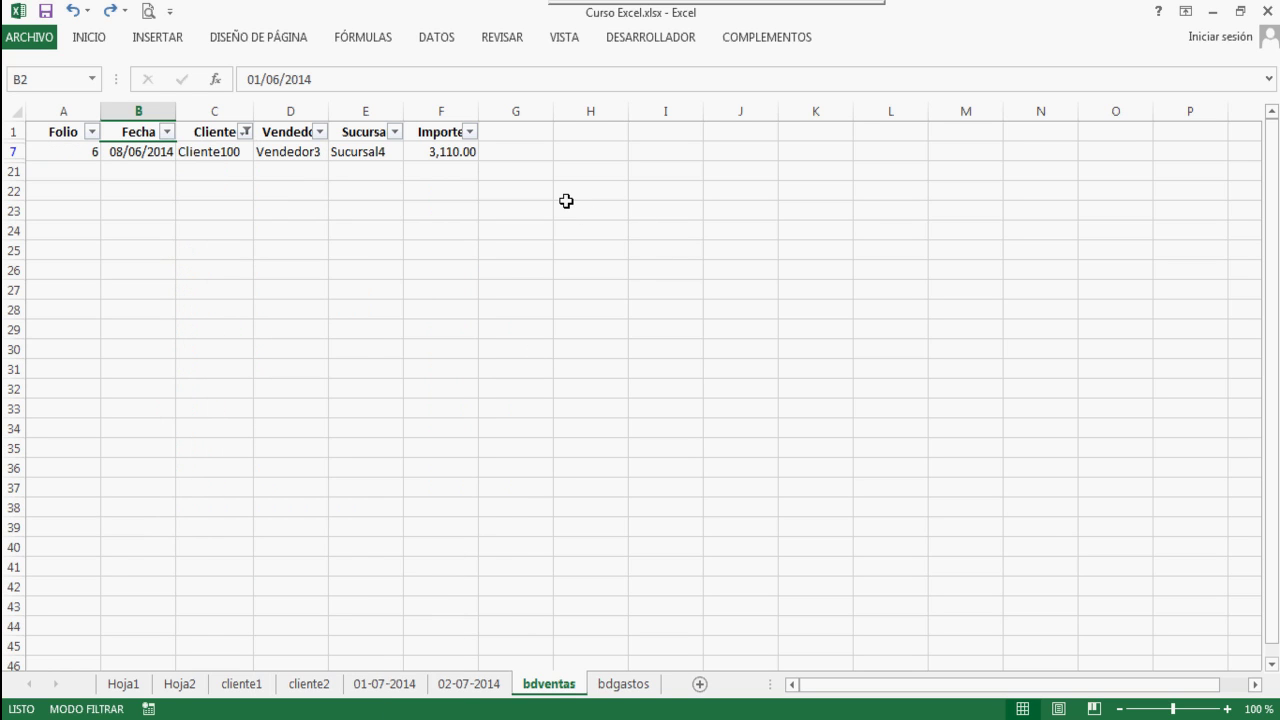
pyautogui.hotkey('ctrl', 'y')
pyautogui.hotkey('ctrl', 'z')
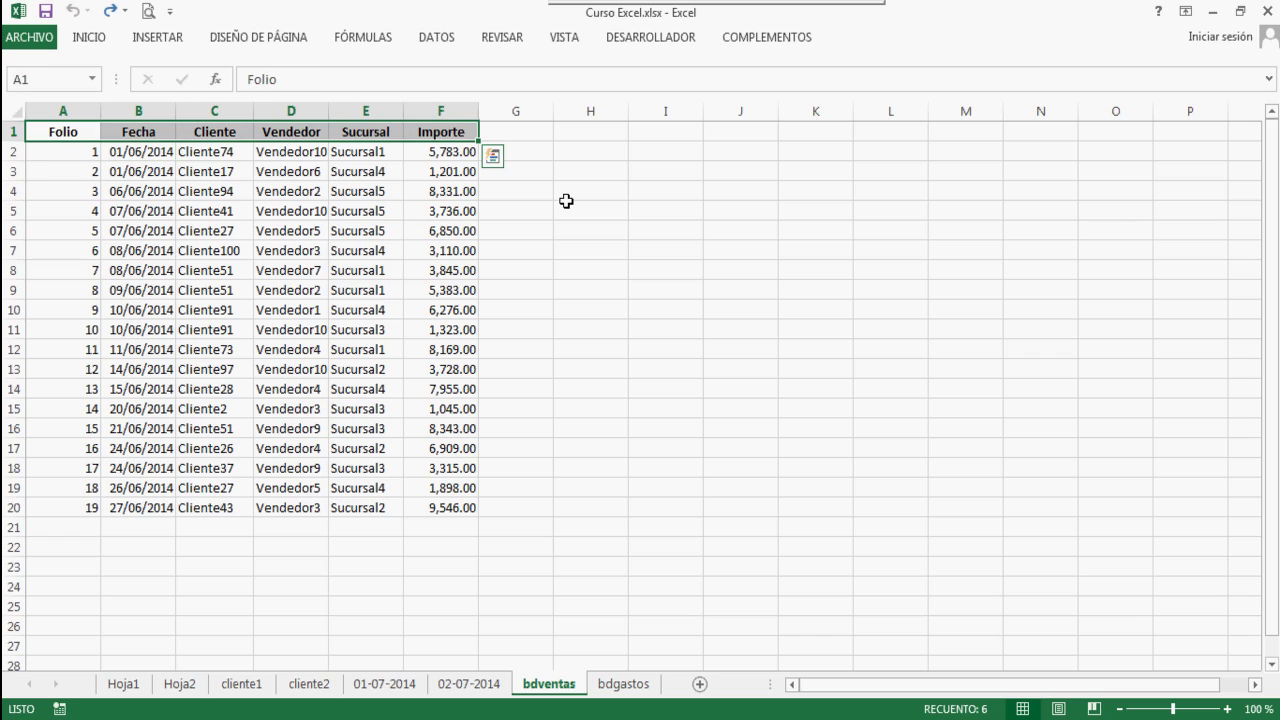
# Examine the expense list on the bdgastos sheet and its Folio to Importe columns
pyautogui.click(360, 175)
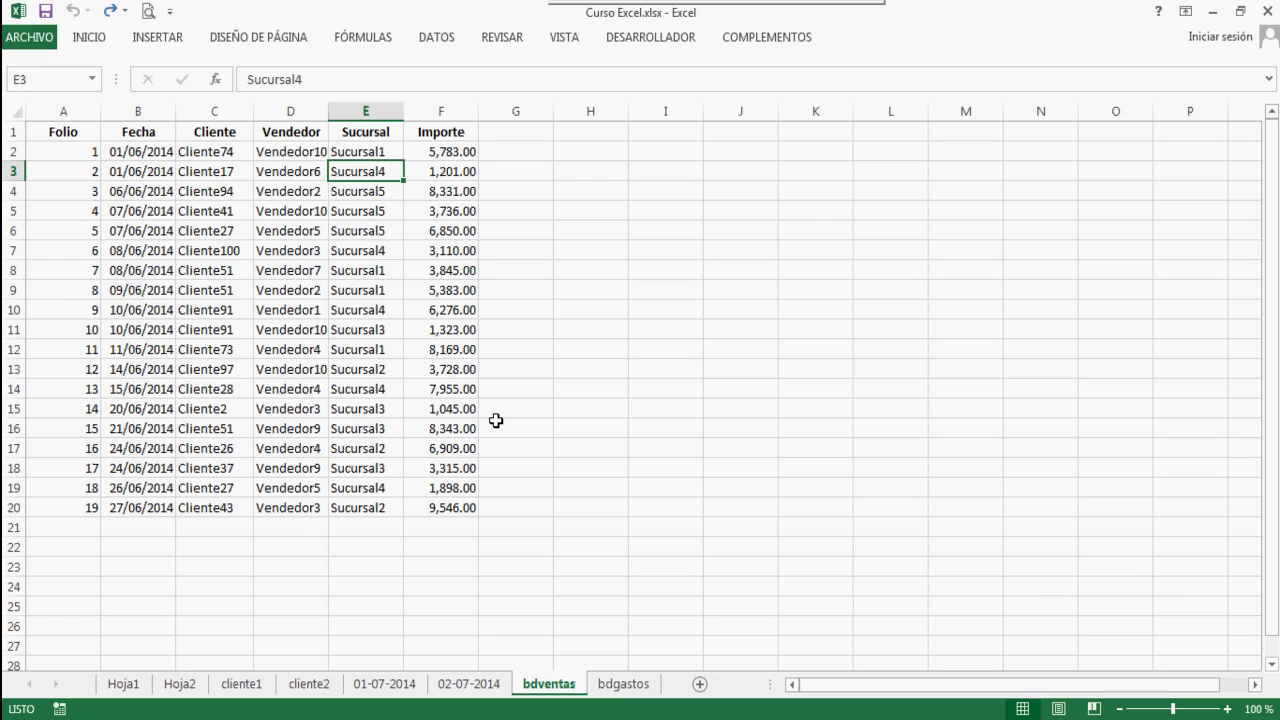
pyautogui.click(604, 686)
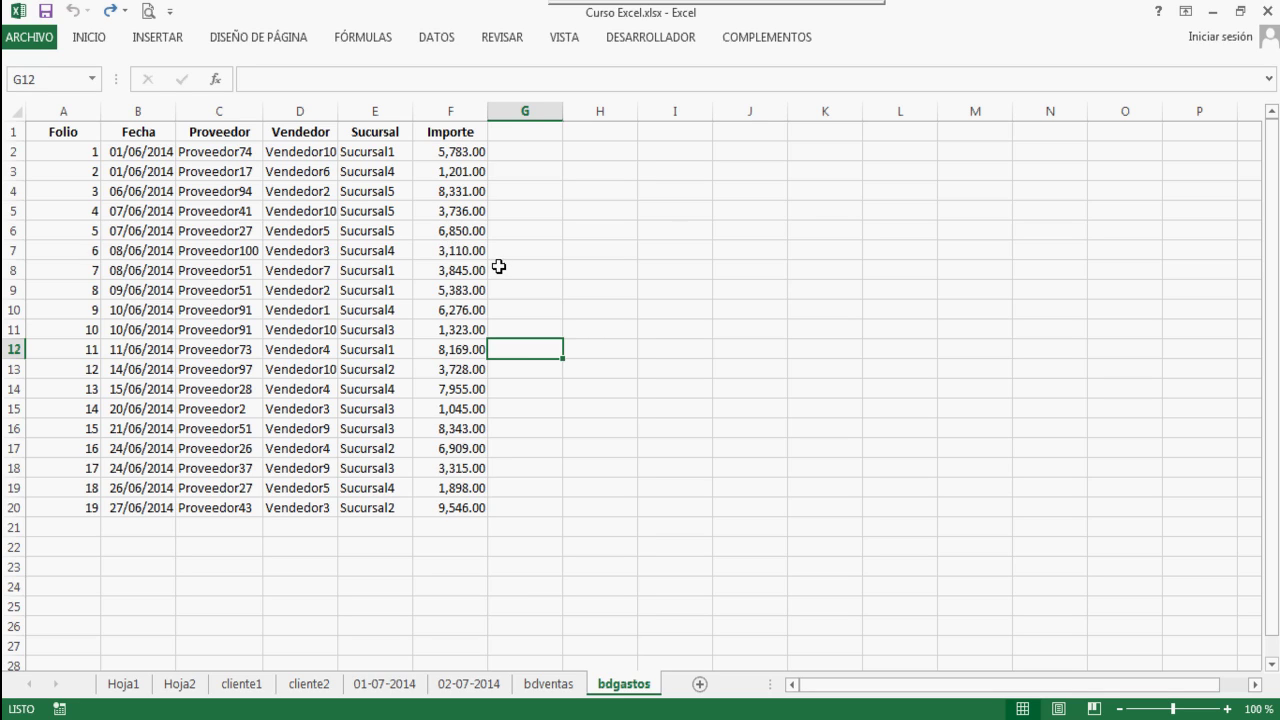
pyautogui.click(531, 367)
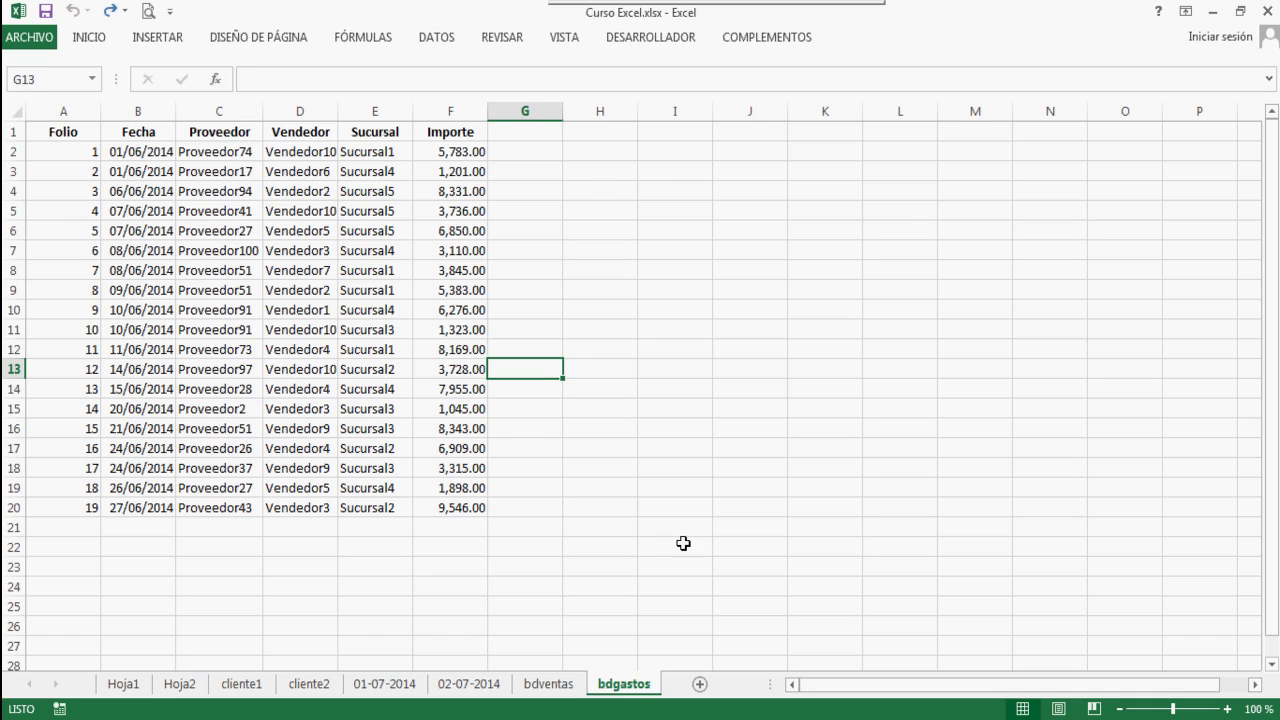
# Add a new sheet after bdgastos and name it factura
pyautogui.click(700, 685)
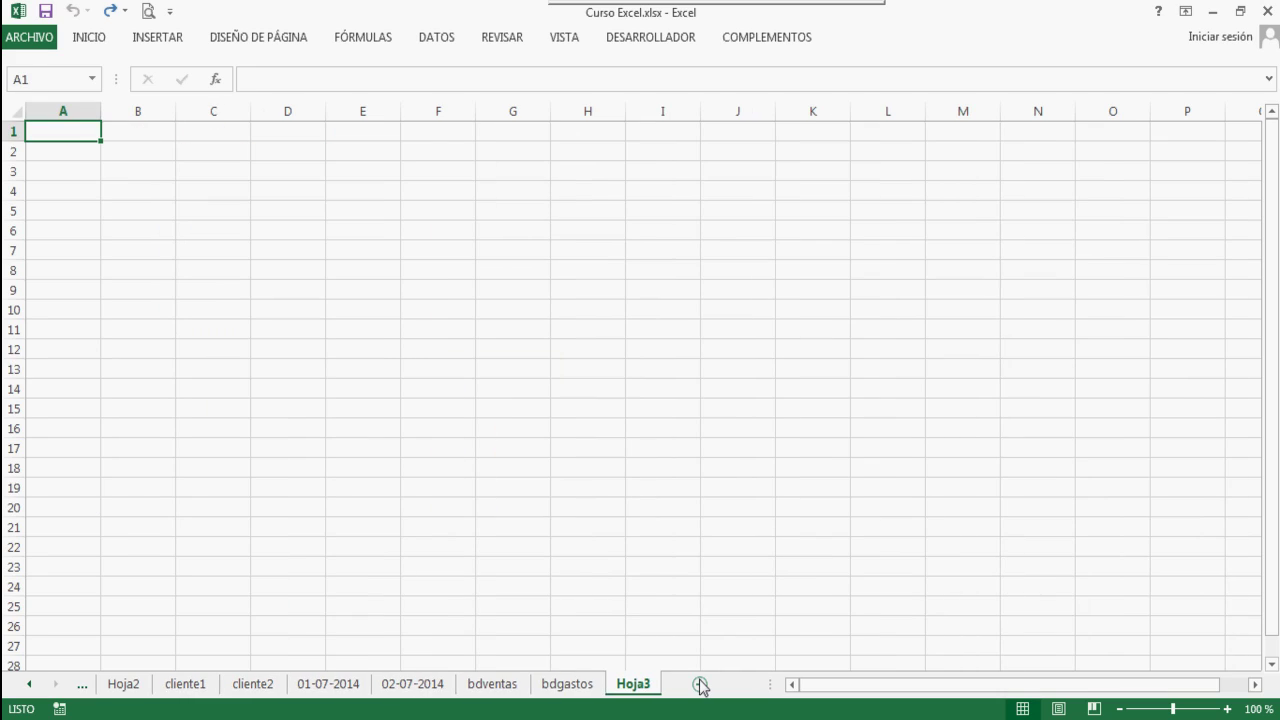
pyautogui.doubleClick(630, 688)
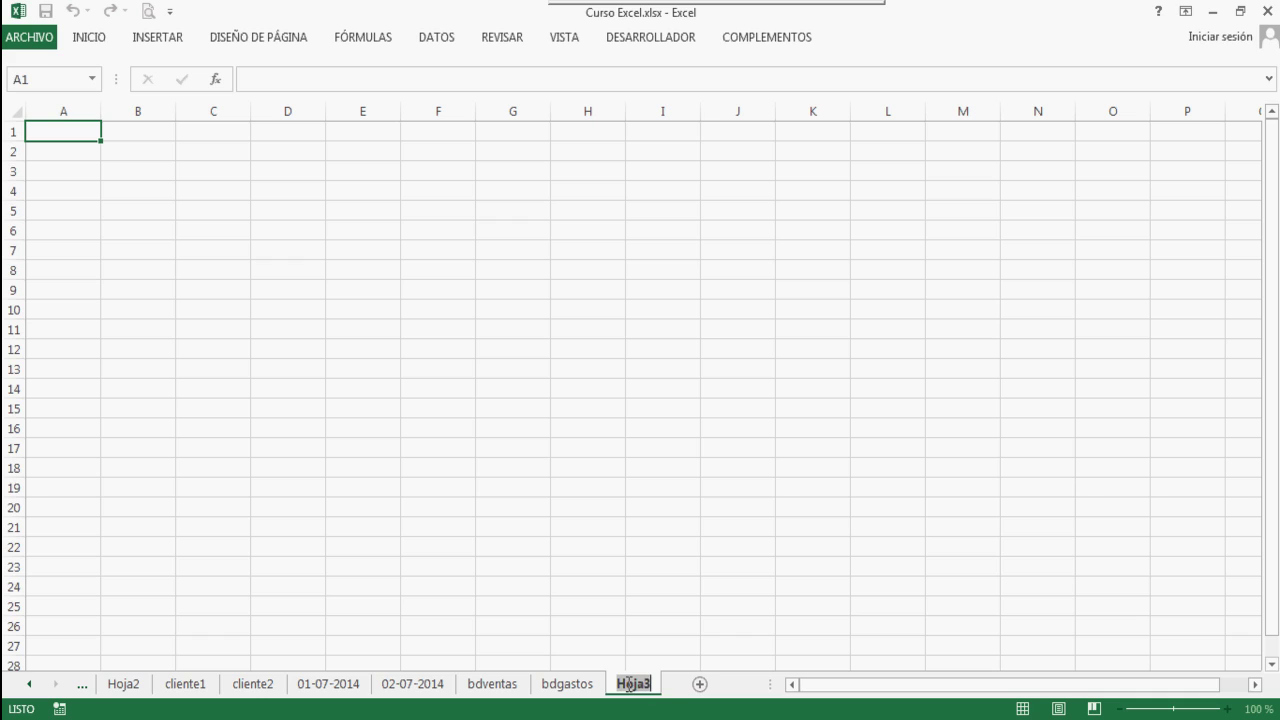
pyautogui.write('factura')
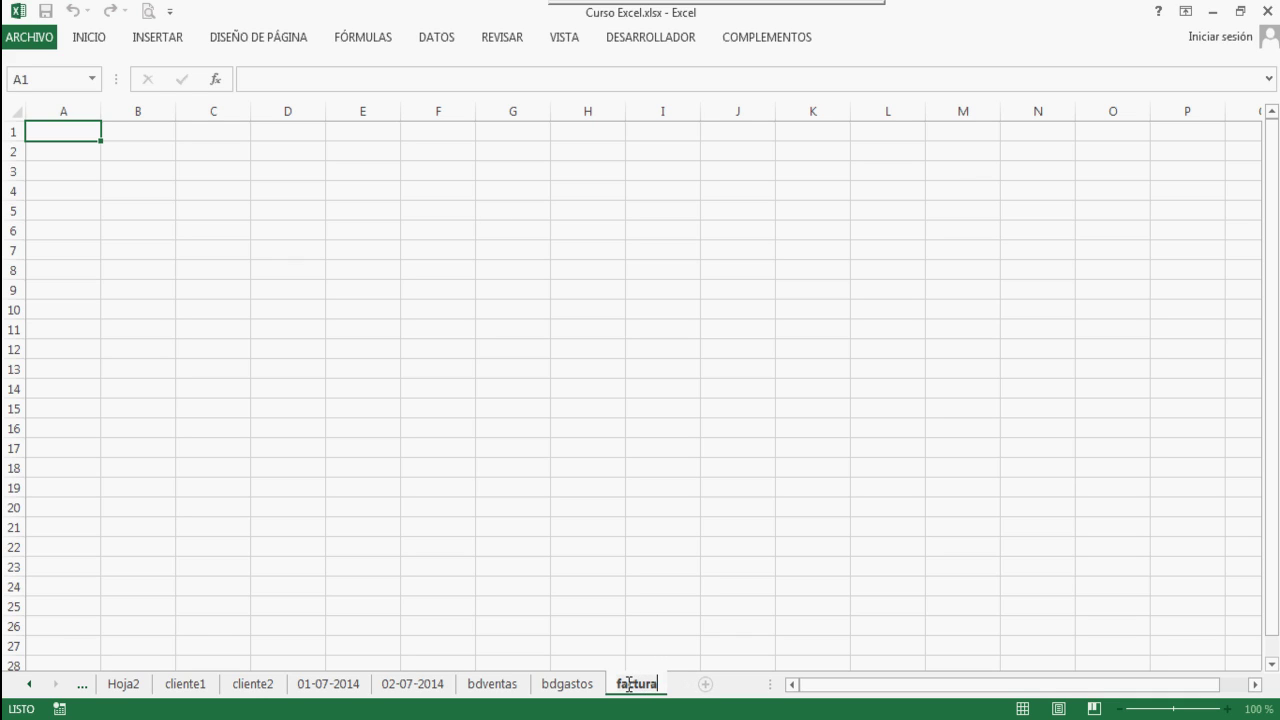
pyautogui.click(69, 133)
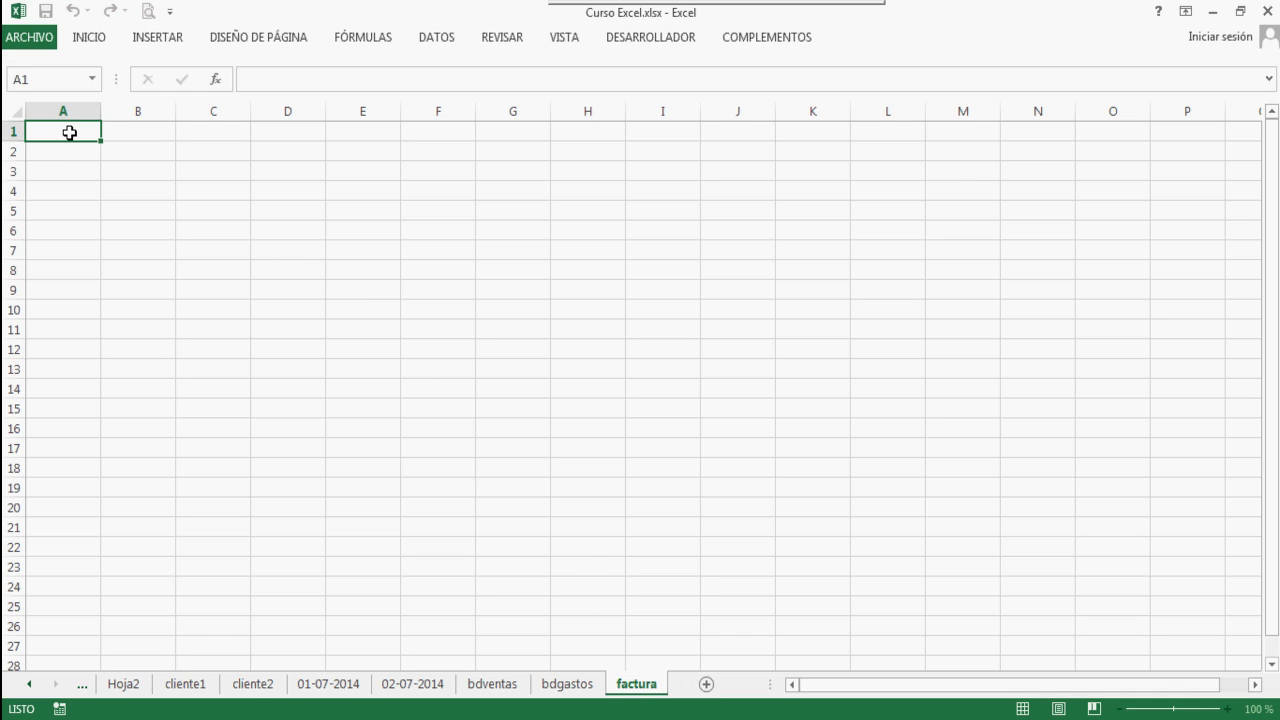
# Check the row height of the factura sheet with all its cells selected
pyautogui.click(69, 150)
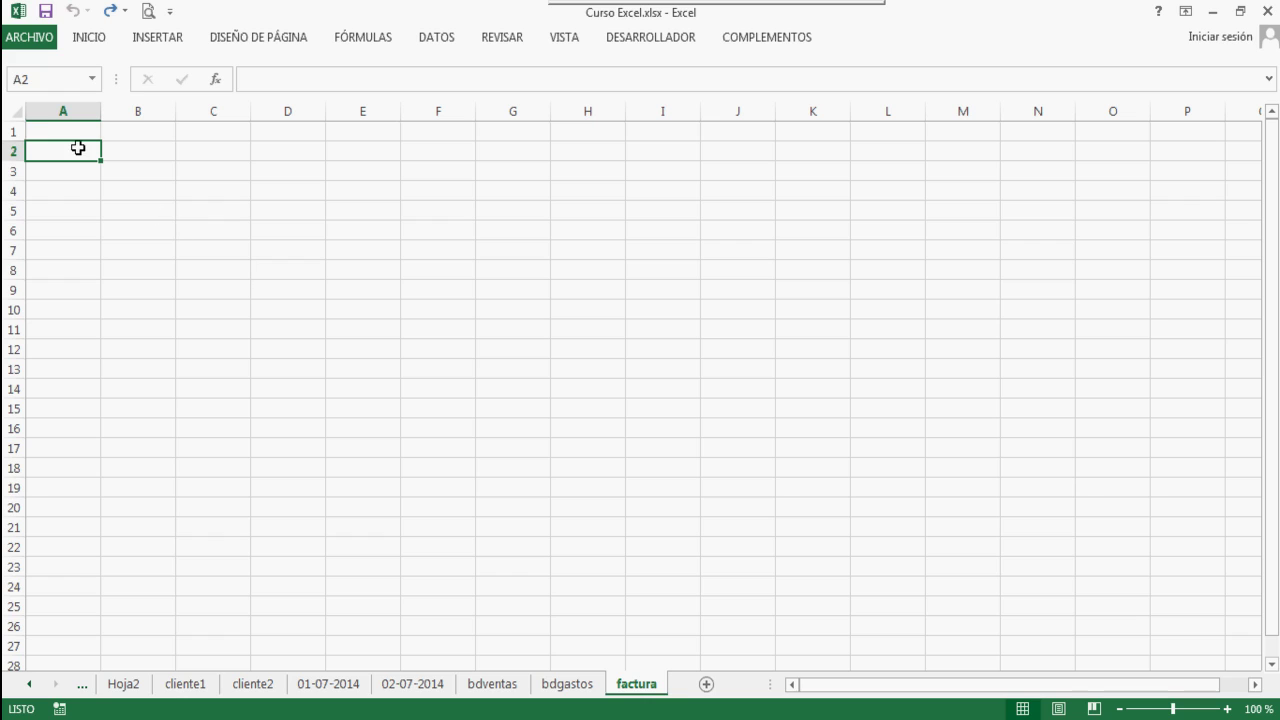
pyautogui.click(18, 110)
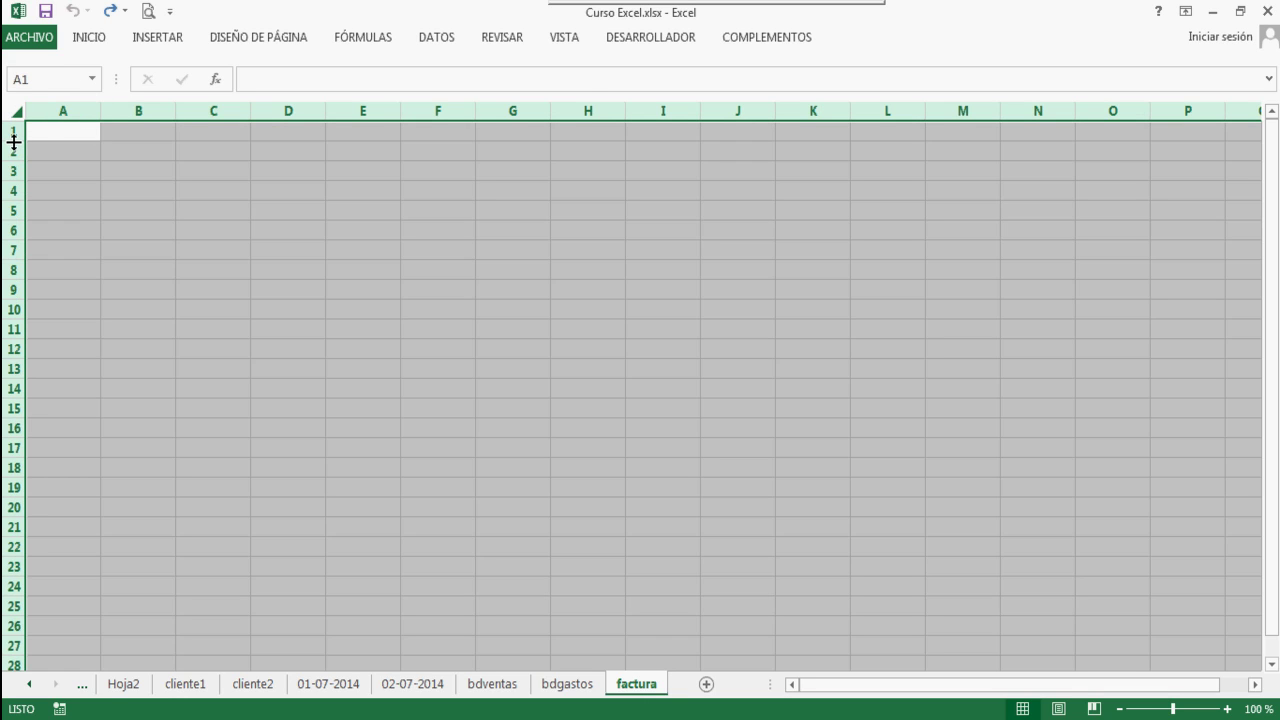
pyautogui.moveTo(14, 139); pyautogui.dragTo(14, 139)
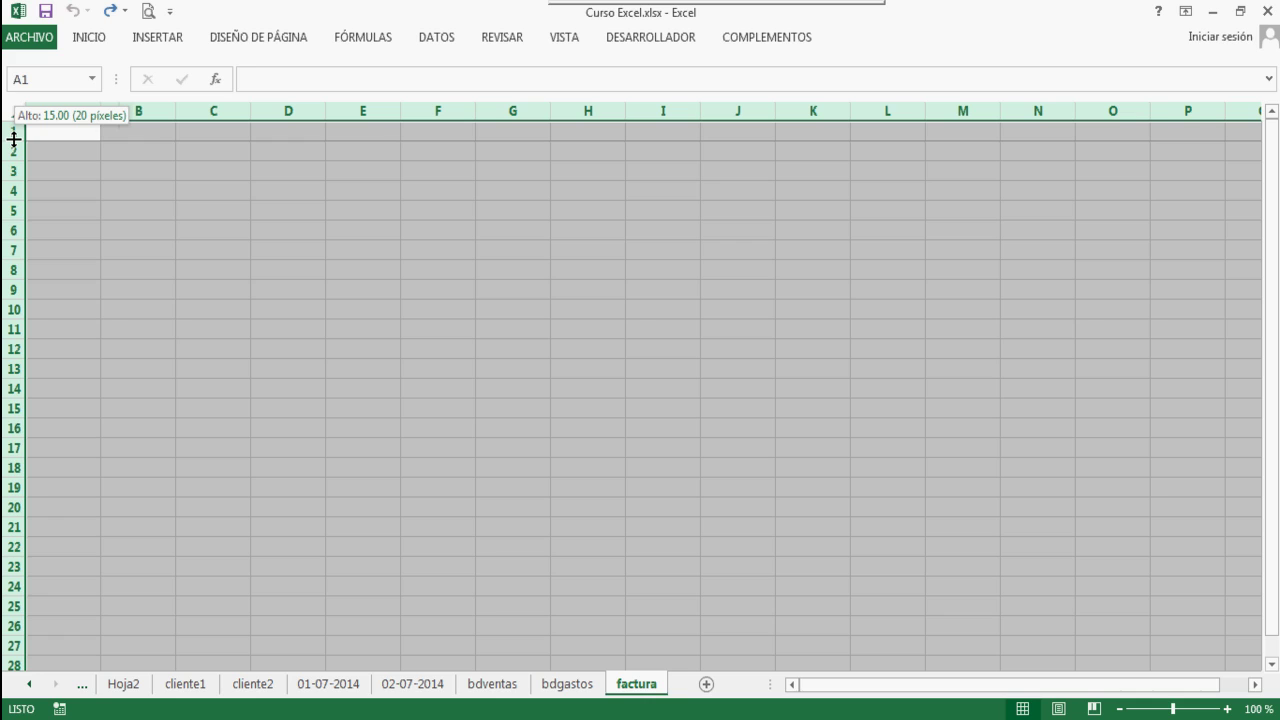
pyautogui.moveTo(14, 139); pyautogui.dragTo(14, 139)
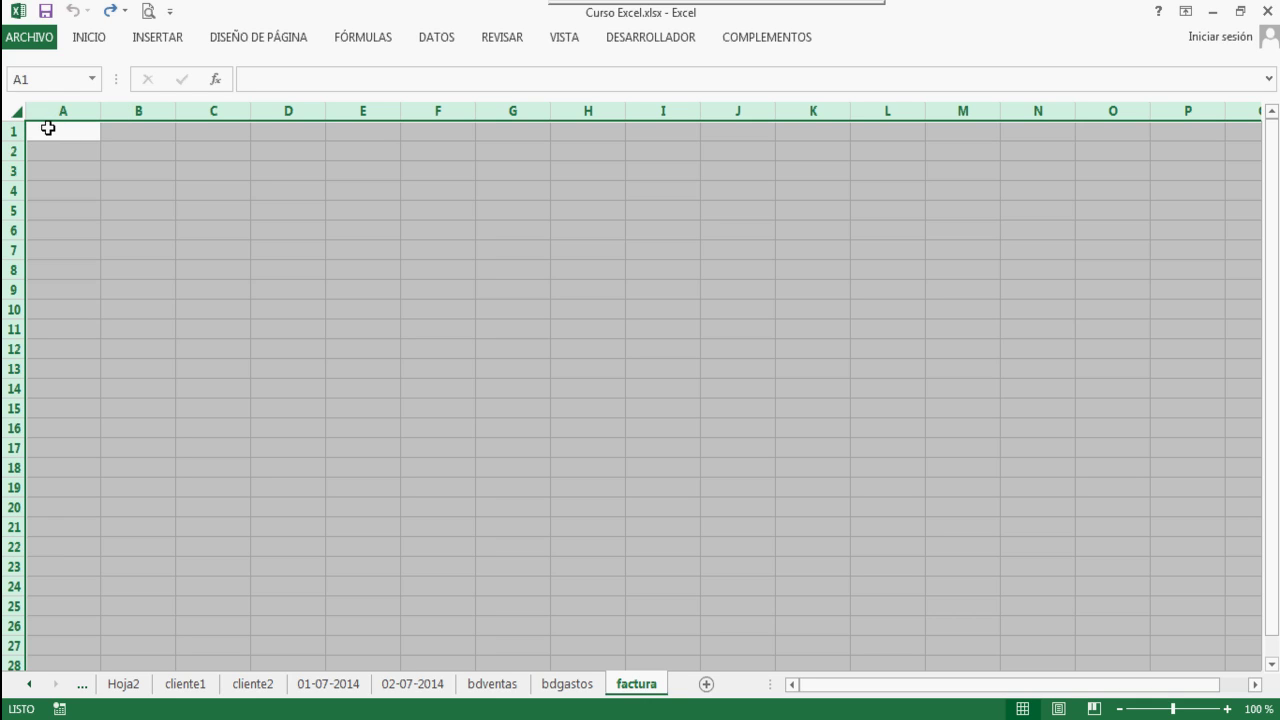
pyautogui.click(70, 132)
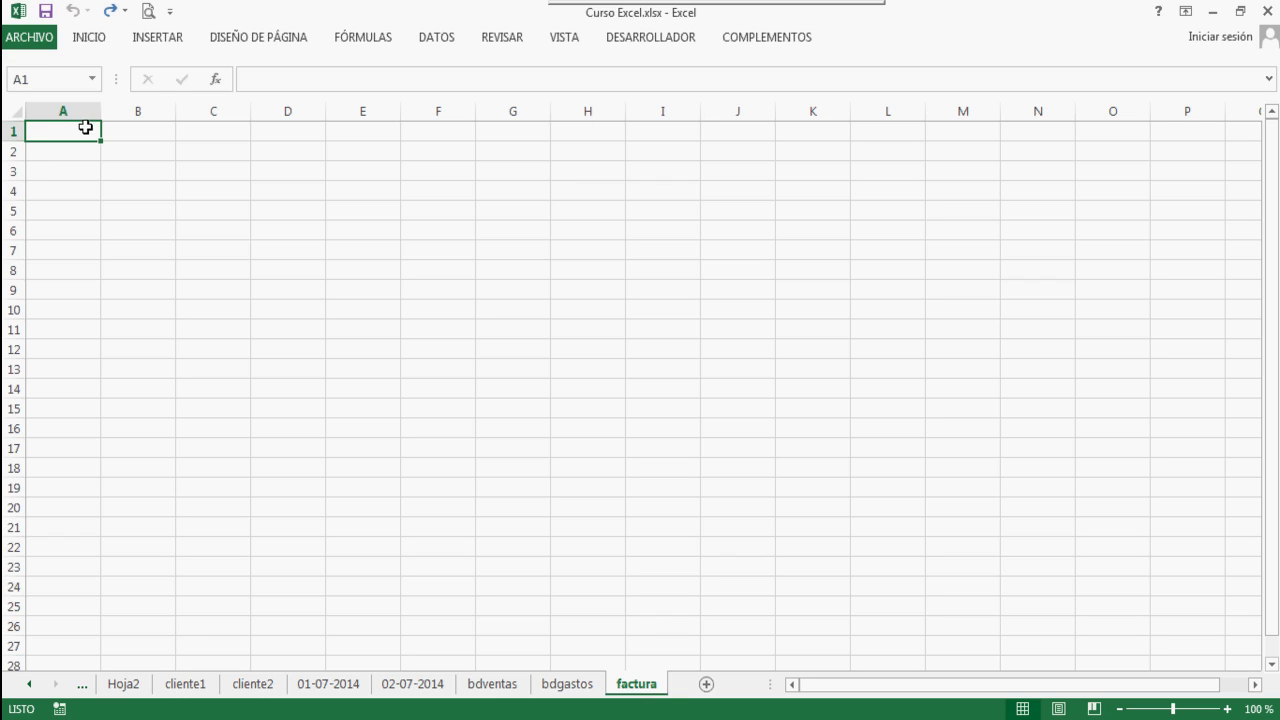
# Narrow all columns of the factura sheet equally so that the cells form a grid of small squares
pyautogui.click(15, 111)
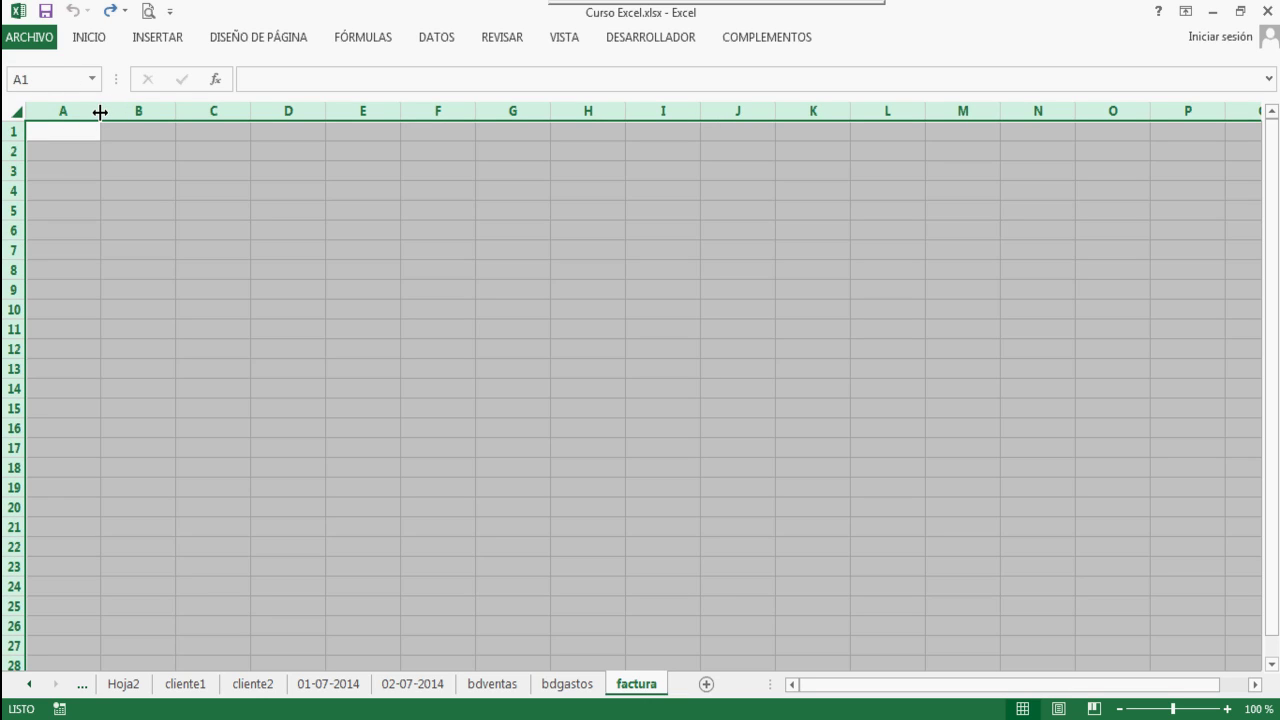
pyautogui.moveTo(101, 111); pyautogui.dragTo(44, 111)
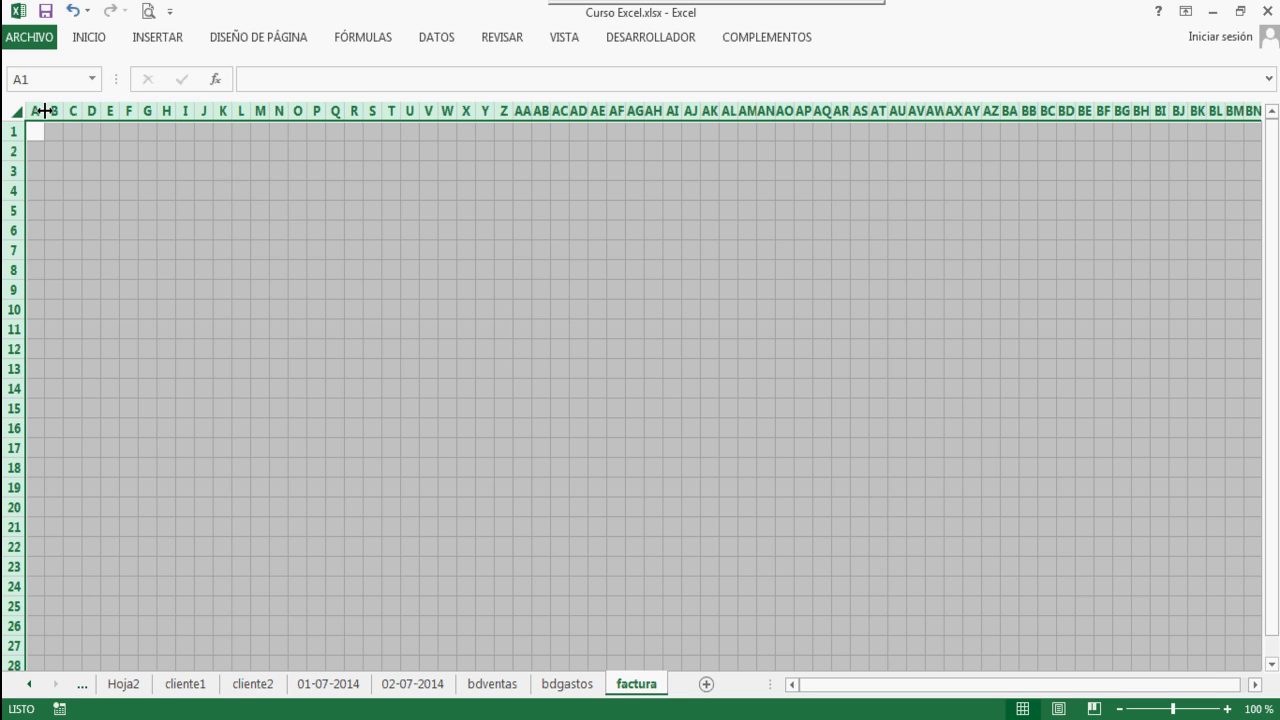
pyautogui.click(48, 134)
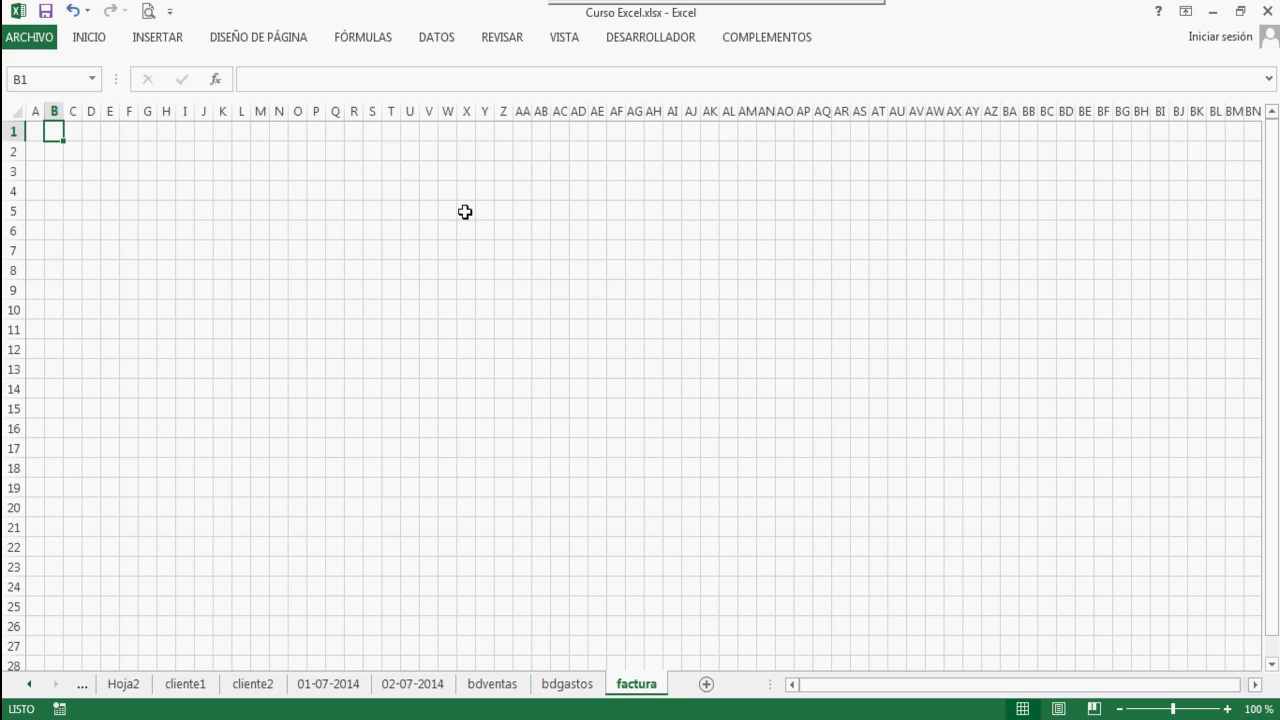
# Display the factura sheet's page break lines by switching to Page Layout view and back to Normal, and check the print preview
pyautogui.click(564, 40)
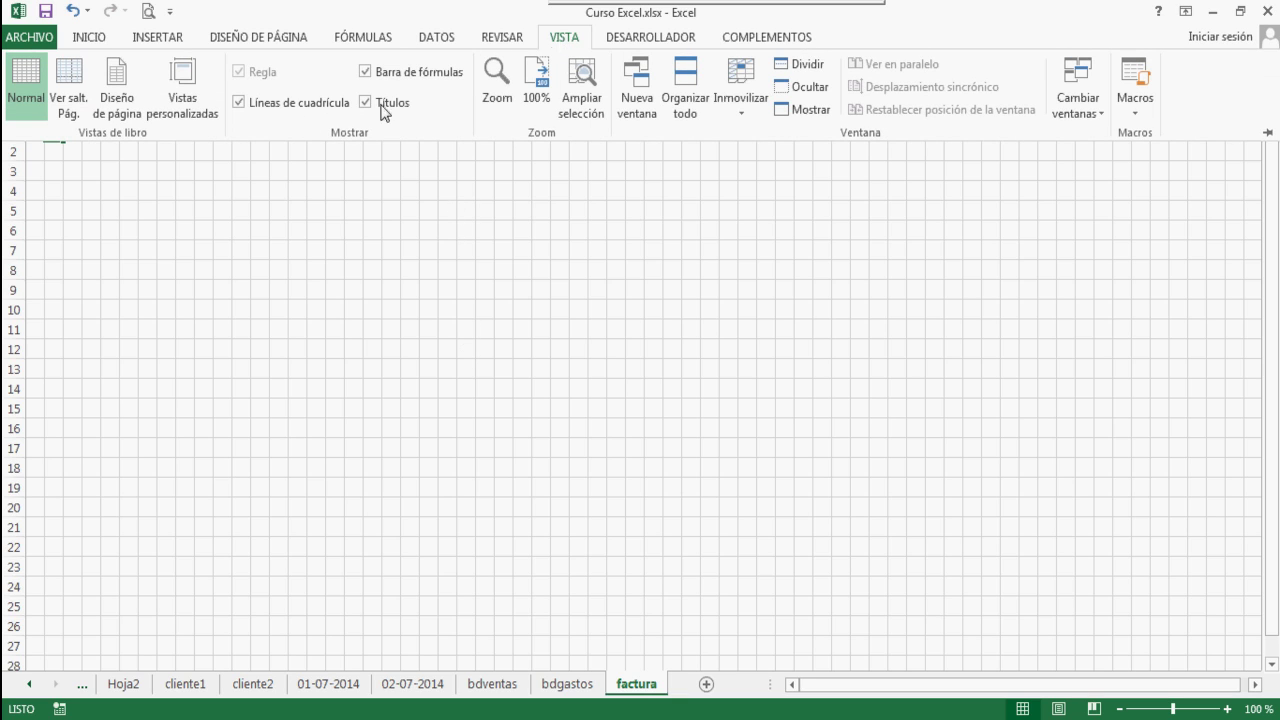
pyautogui.click(120, 100)
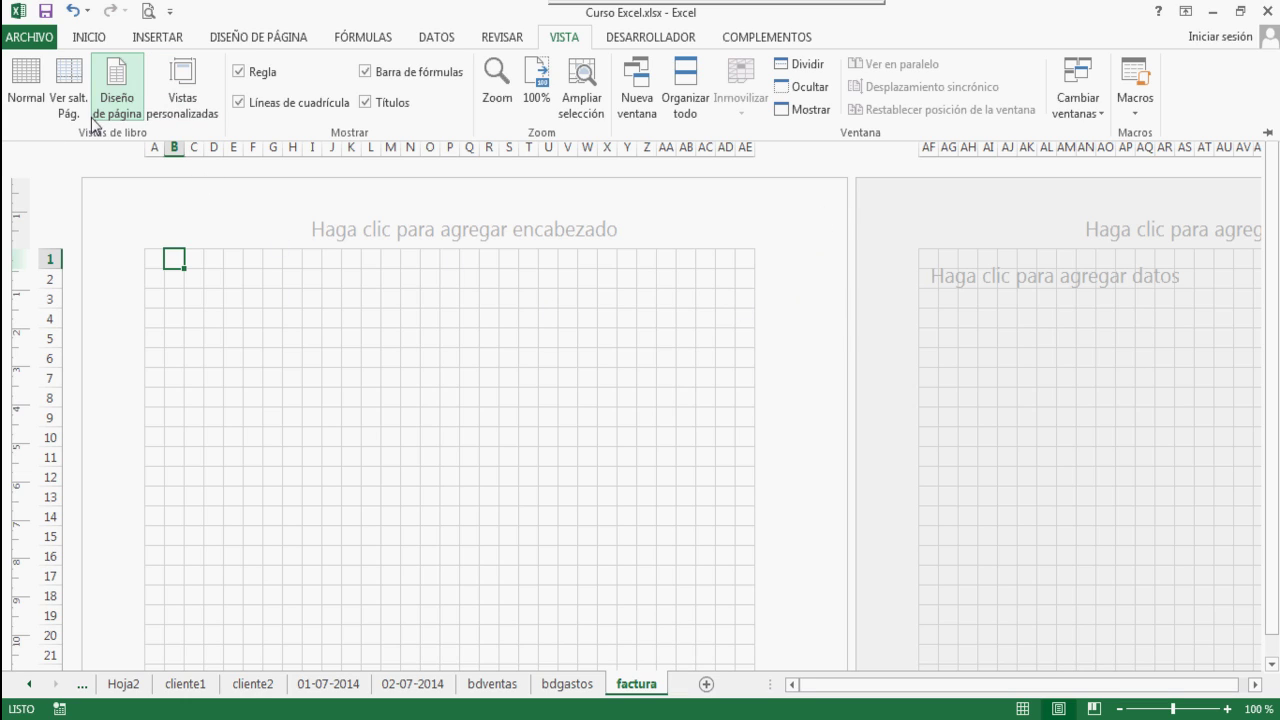
pyautogui.click(42, 95)
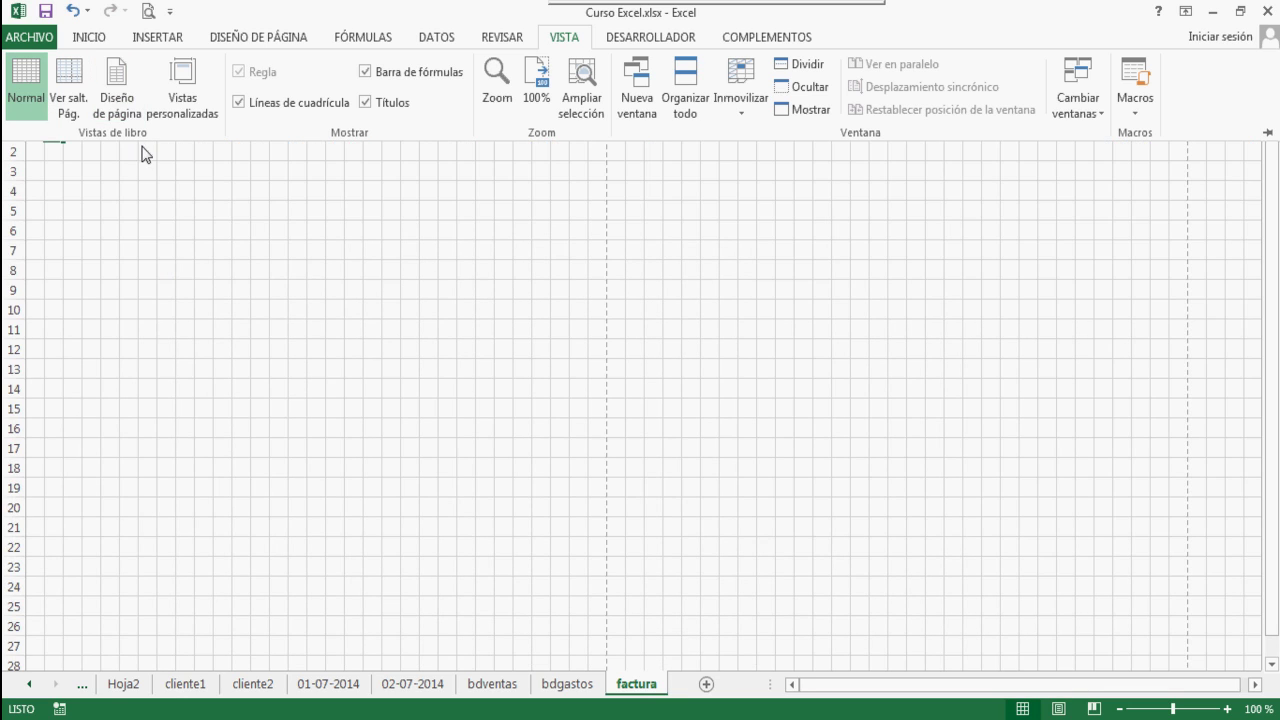
pyautogui.click(146, 11)
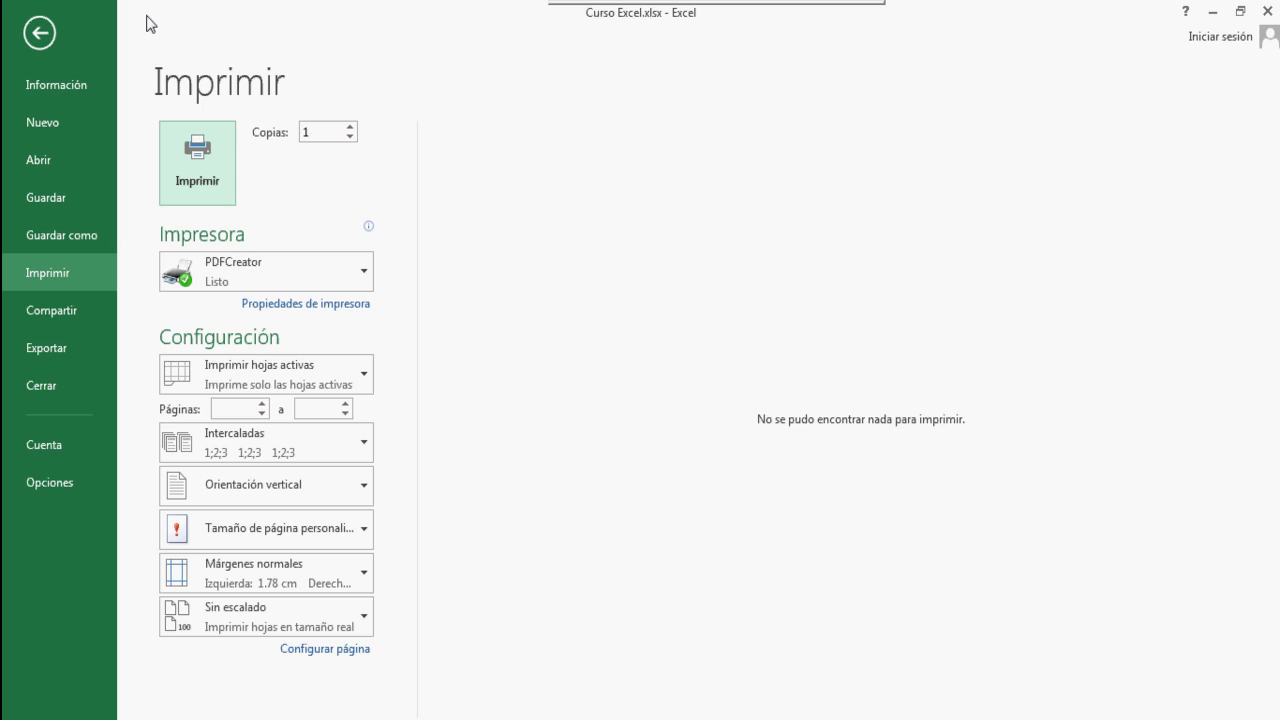
pyautogui.press('Escape')
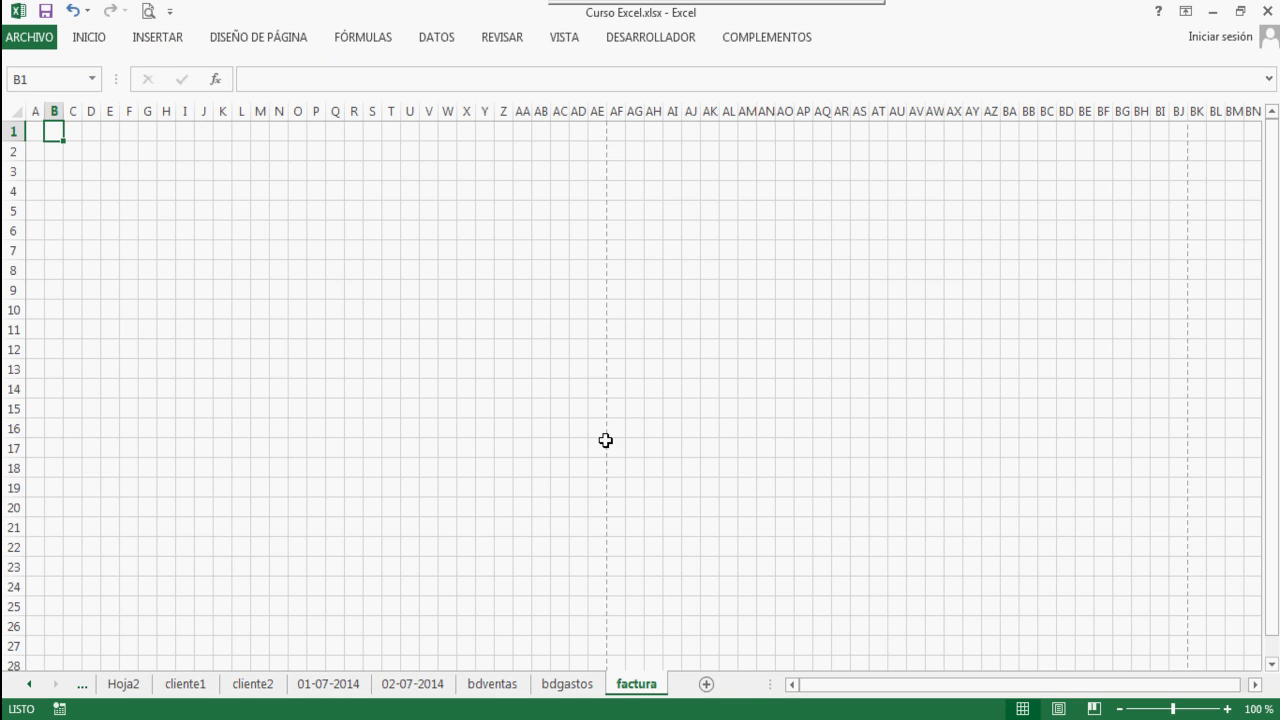
# Display the factura sheet in Page Layout view and collapse the ribbon
pyautogui.moveTo(1273, 238); pyautogui.dragTo(1271, 171)
pyautogui.click(507, 39)
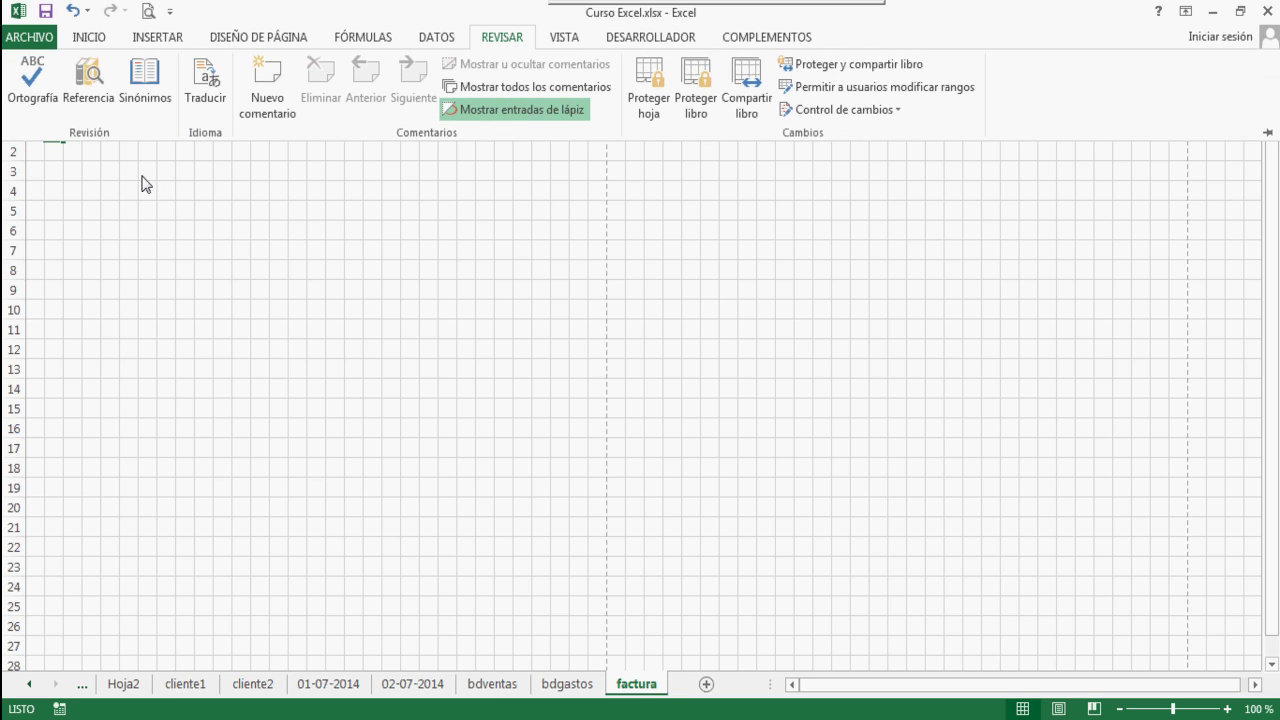
pyautogui.click(562, 44)
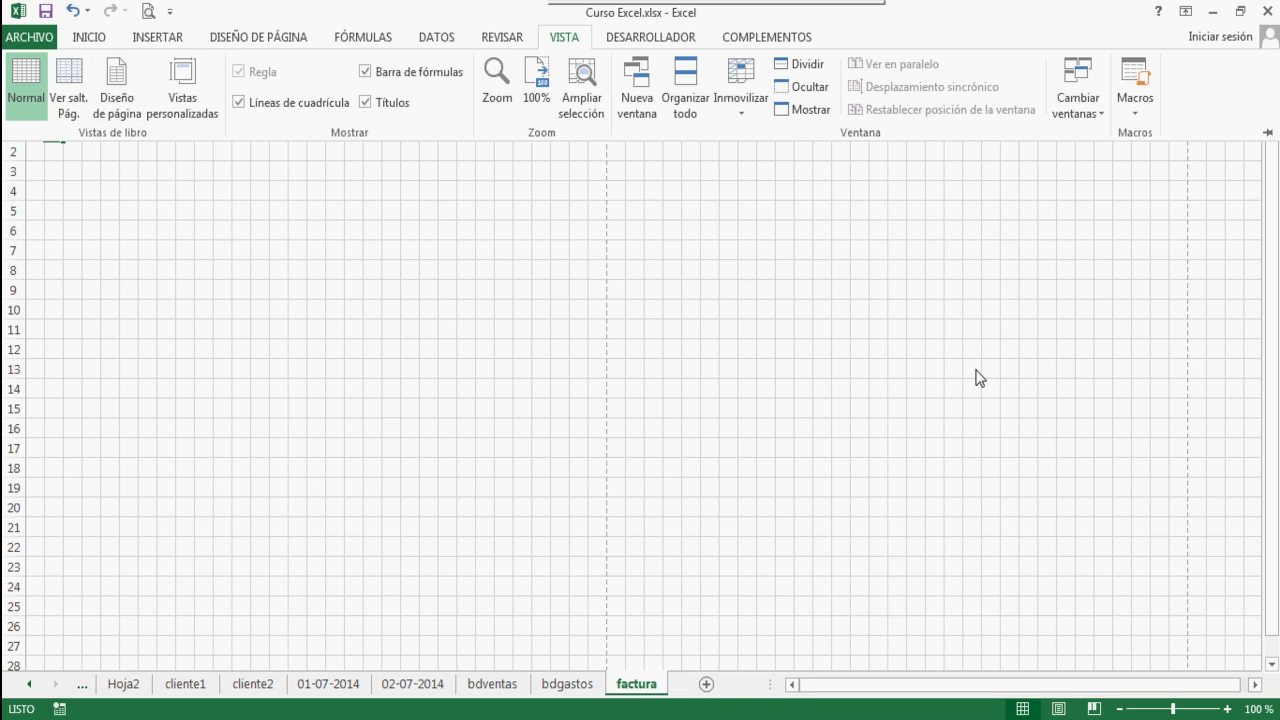
pyautogui.click(115, 85)
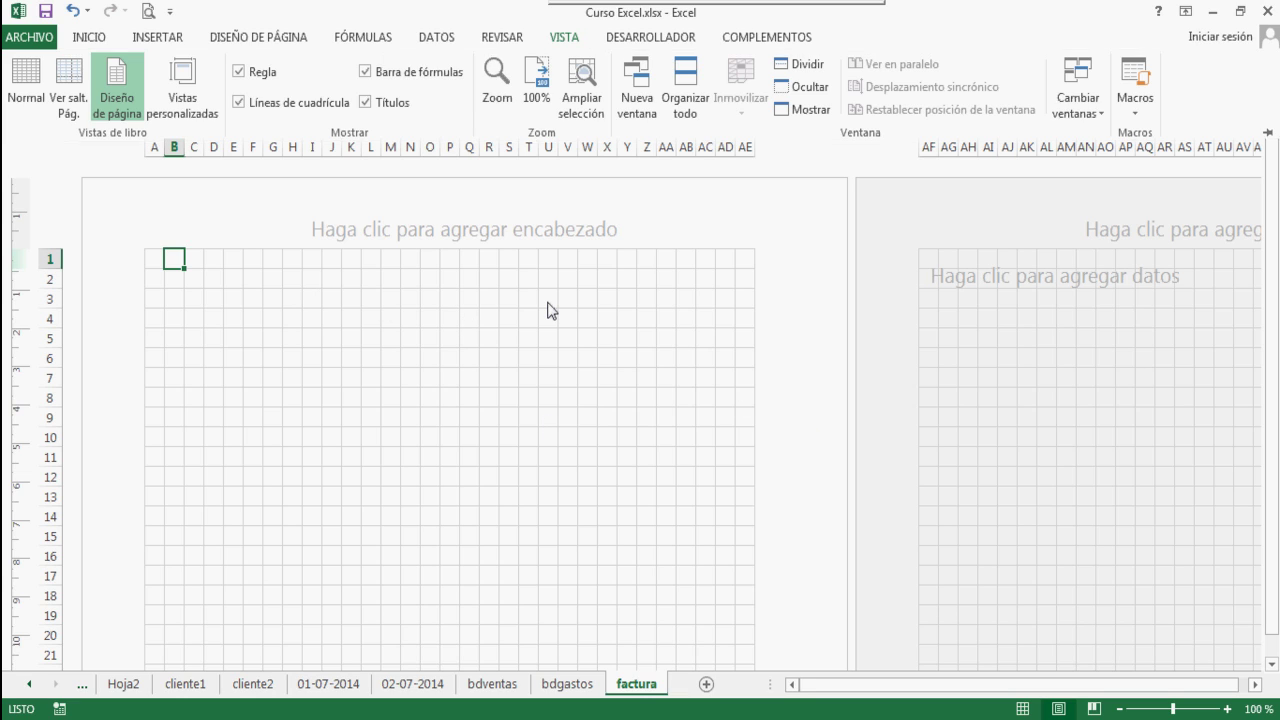
pyautogui.hotkey('ctrl', 'F1')
# Examine how far the first printed page of the factura sheet extends down its rows, and return to its header area
pyautogui.press('Down')
pyautogui.press('Down')
pyautogui.press('Down')
pyautogui.press('Down')
pyautogui.press('Down')
pyautogui.press('Down')
pyautogui.press('Down')
pyautogui.press('Down')
pyautogui.press('Down')
pyautogui.press('Down')
pyautogui.press('Down')
pyautogui.press('Down')
pyautogui.press('Down')
pyautogui.press('Down')
pyautogui.press('Down')
pyautogui.press('Down')
pyautogui.press('Down')
pyautogui.press('Down')
pyautogui.press('Down')
pyautogui.press('Down')
pyautogui.press('Down')
pyautogui.press('Down')
pyautogui.press('Down')
pyautogui.press('Down')
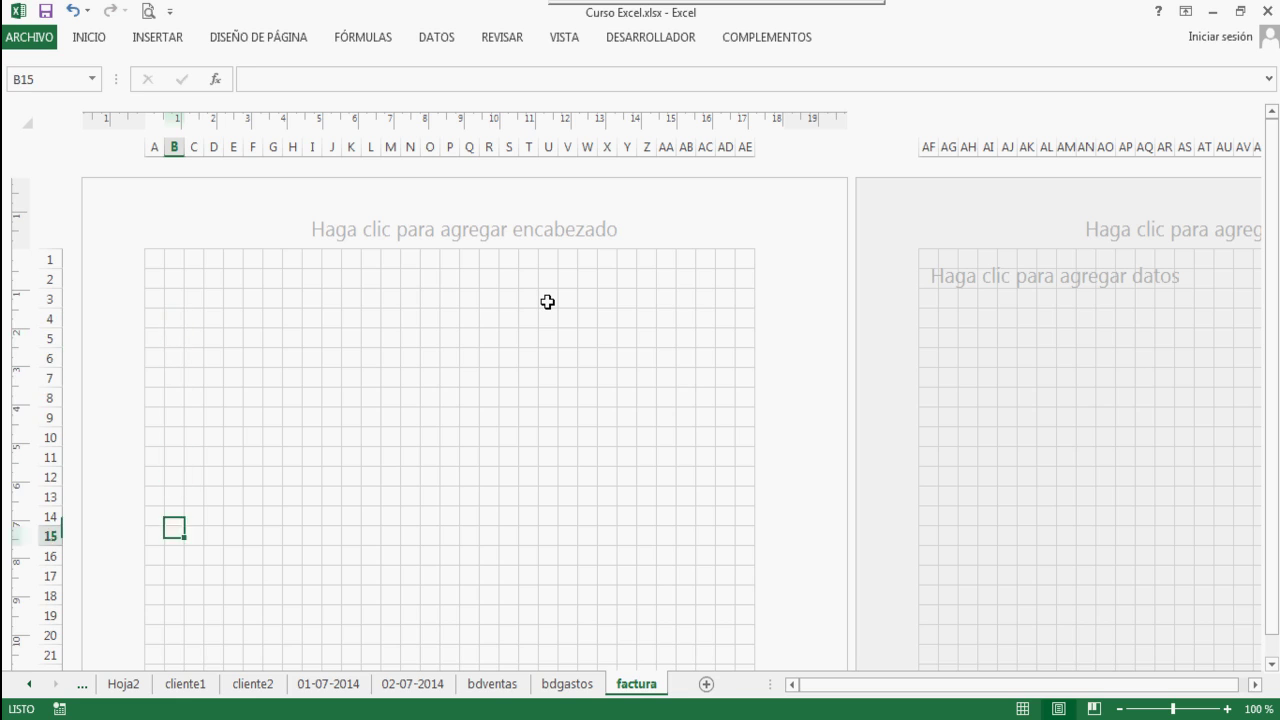
pyautogui.press('Down')
pyautogui.press('Down')
pyautogui.press('Down')
pyautogui.press('Down')
pyautogui.press('Down')
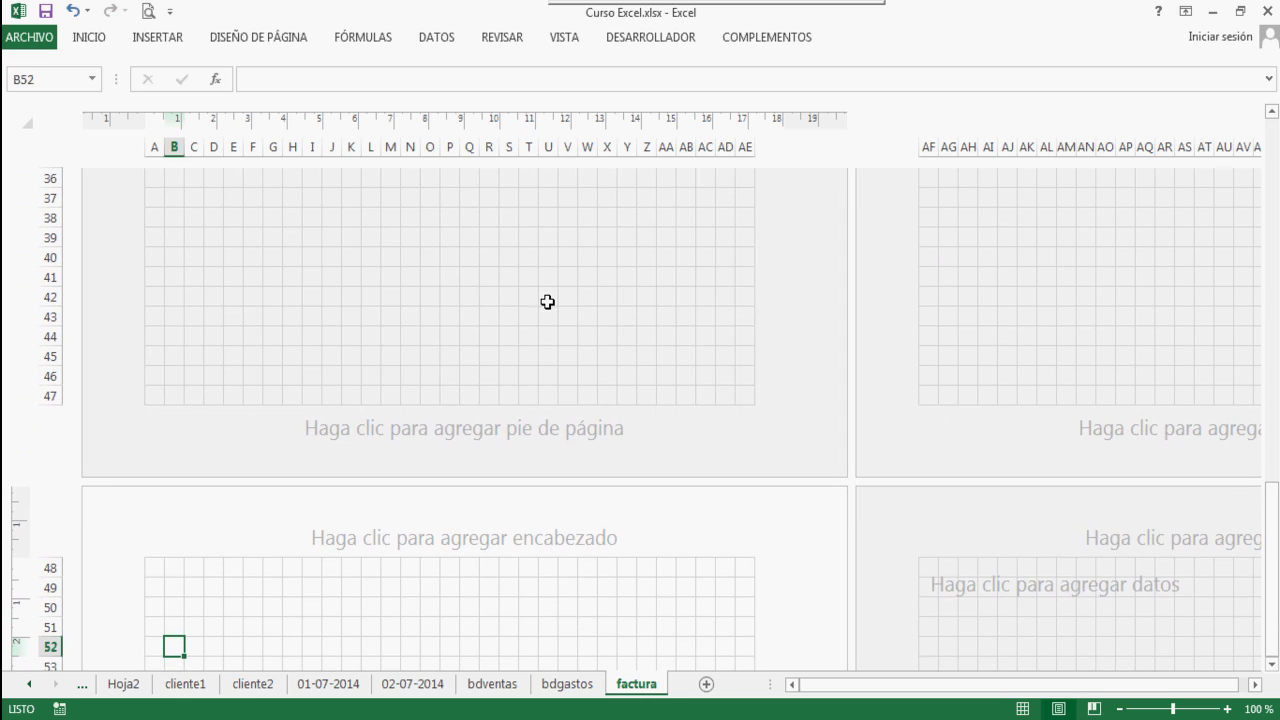
pyautogui.press('Up')
pyautogui.press('Up')
pyautogui.press('Up')
pyautogui.press('Up')
pyautogui.press('Up')
pyautogui.press('Up')
pyautogui.press('Up')
pyautogui.press('Up')
pyautogui.press('Up')
pyautogui.press('Up')
pyautogui.press('Up')
pyautogui.press('Up')
pyautogui.press('Down')
pyautogui.press('Down')
pyautogui.press('Down')
pyautogui.press('Down')
pyautogui.press('Down')
pyautogui.press('Down')
pyautogui.press('Down')
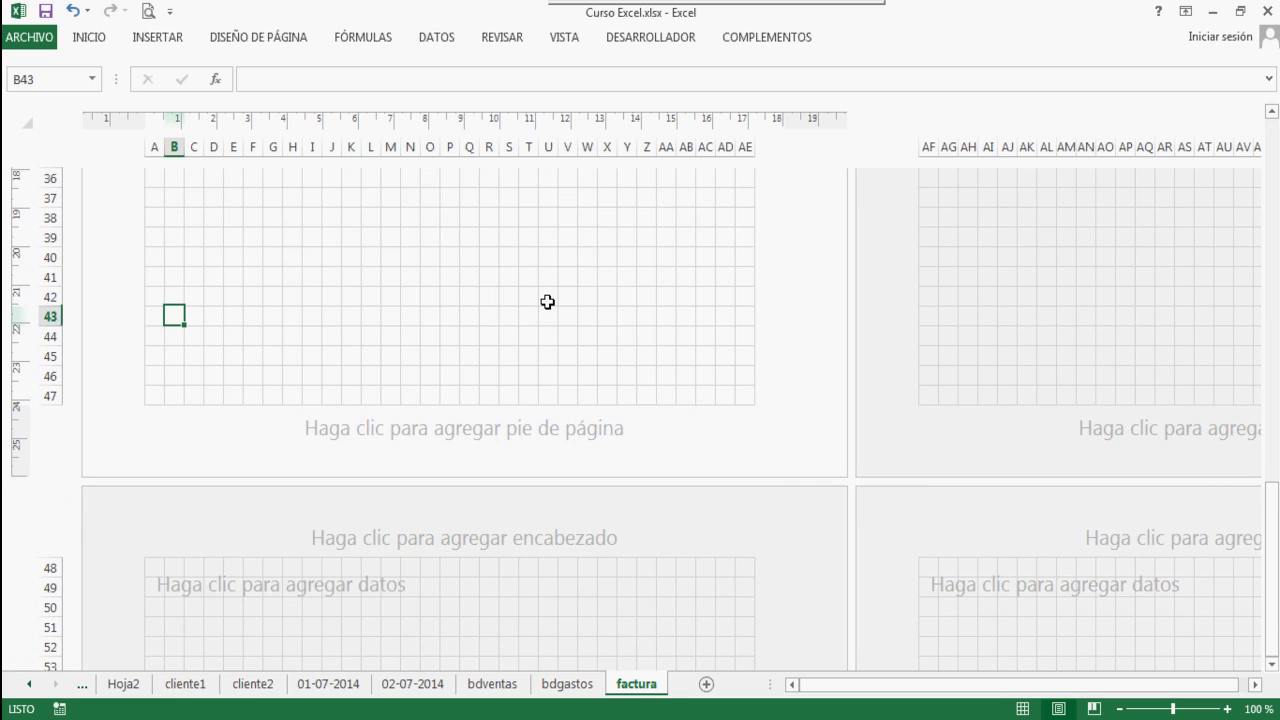
pyautogui.press('Right')
pyautogui.press('Right')
pyautogui.press('Right')
pyautogui.press('Right')
pyautogui.press('Up')
pyautogui.press('Up')
pyautogui.press('Up')
pyautogui.press('Up')
pyautogui.press('Up')
pyautogui.press('Up')
pyautogui.press('Up')
pyautogui.press('Up')
pyautogui.press('Up')
pyautogui.press('Up')
pyautogui.press('Up')
pyautogui.press('Up')
pyautogui.press('Up')
pyautogui.press('Up')
pyautogui.press('Up')
pyautogui.press('Up')
pyautogui.press('Up')
pyautogui.press('Up')
pyautogui.press('Up')
pyautogui.press('Up')
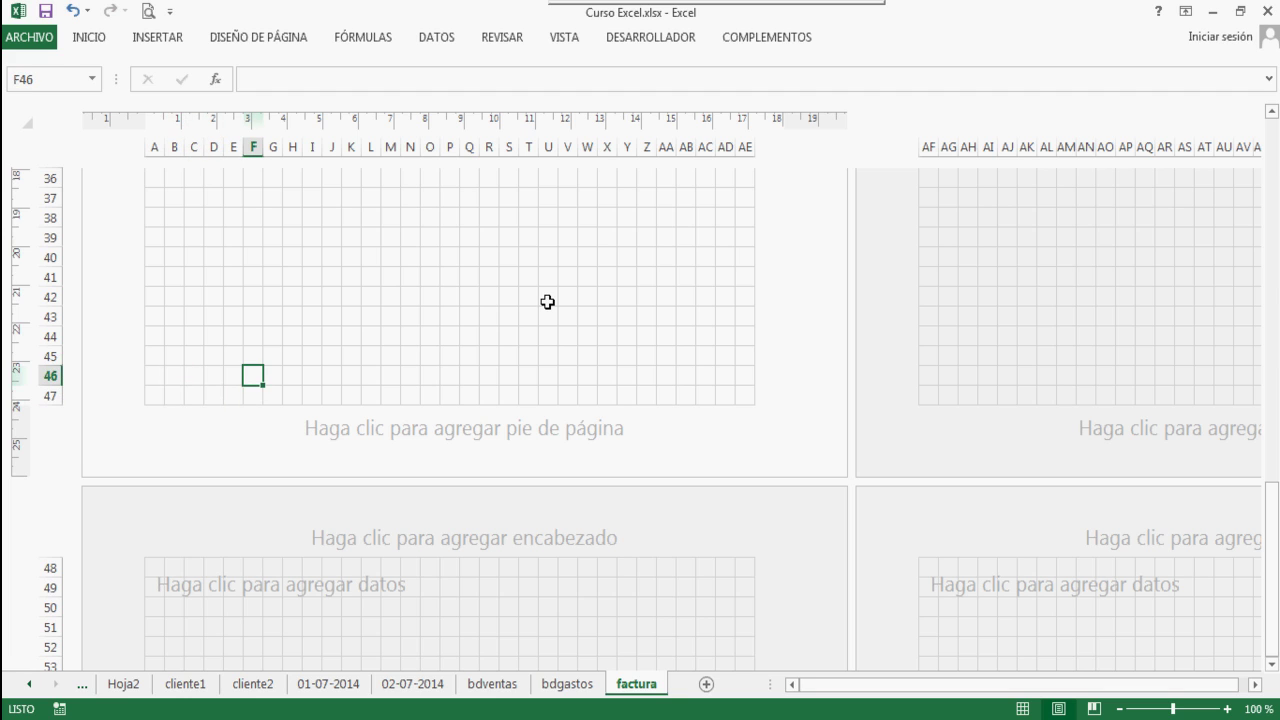
pyautogui.press('Up')
pyautogui.press('Up')
pyautogui.press('Up')
pyautogui.press('Up')
pyautogui.press('Up')
pyautogui.press('Up')
pyautogui.press('Up')
pyautogui.press('Up')
pyautogui.press('Up')
pyautogui.press('Up')
pyautogui.press('Up')
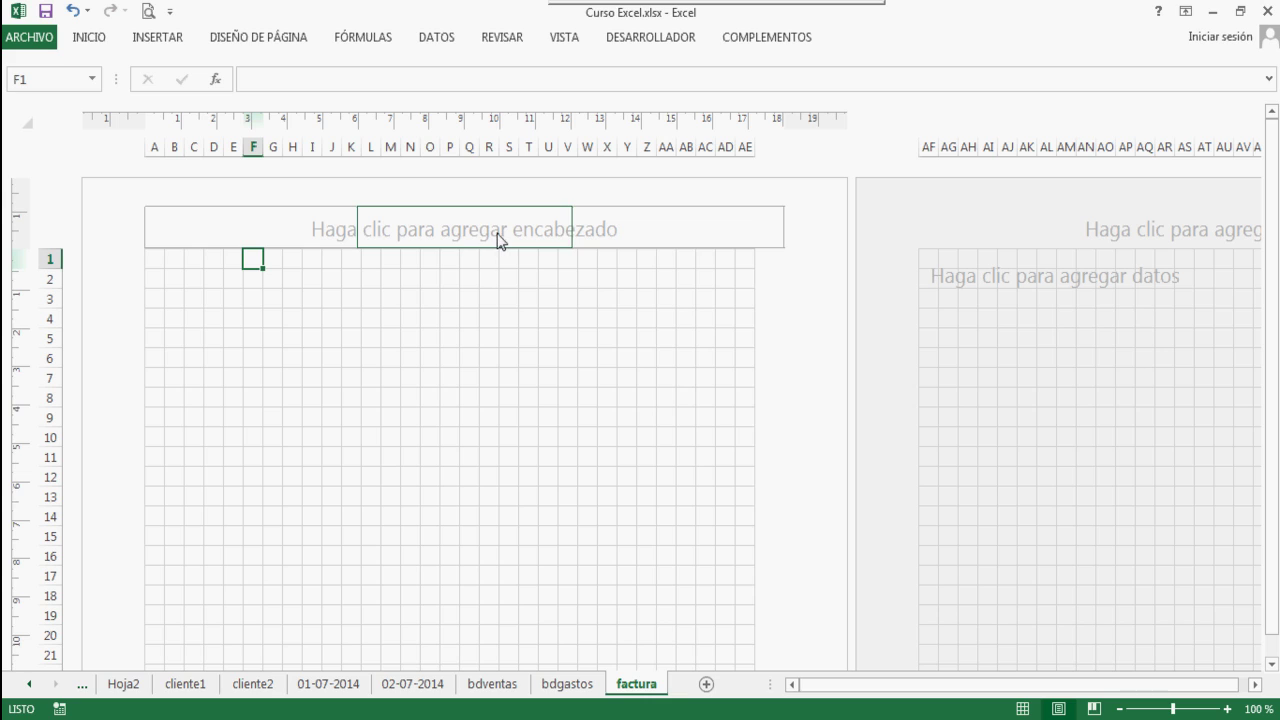
pyautogui.click(412, 297)
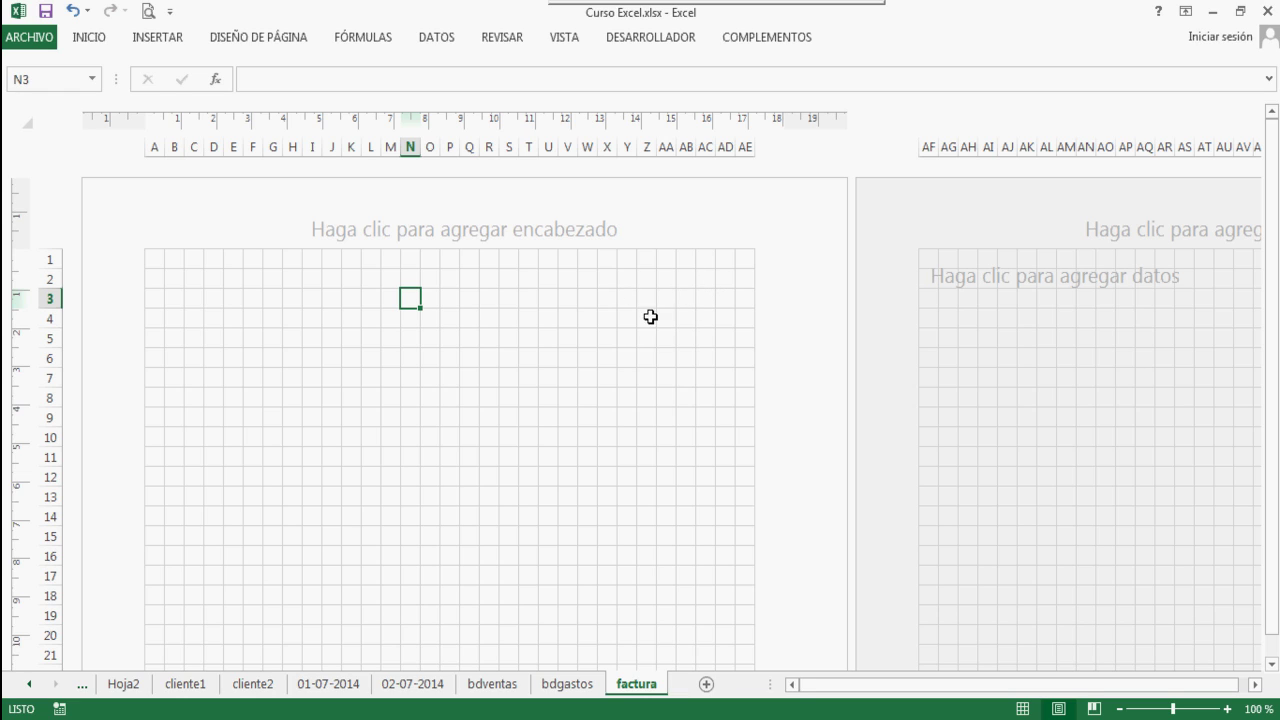
pyautogui.click(474, 335)
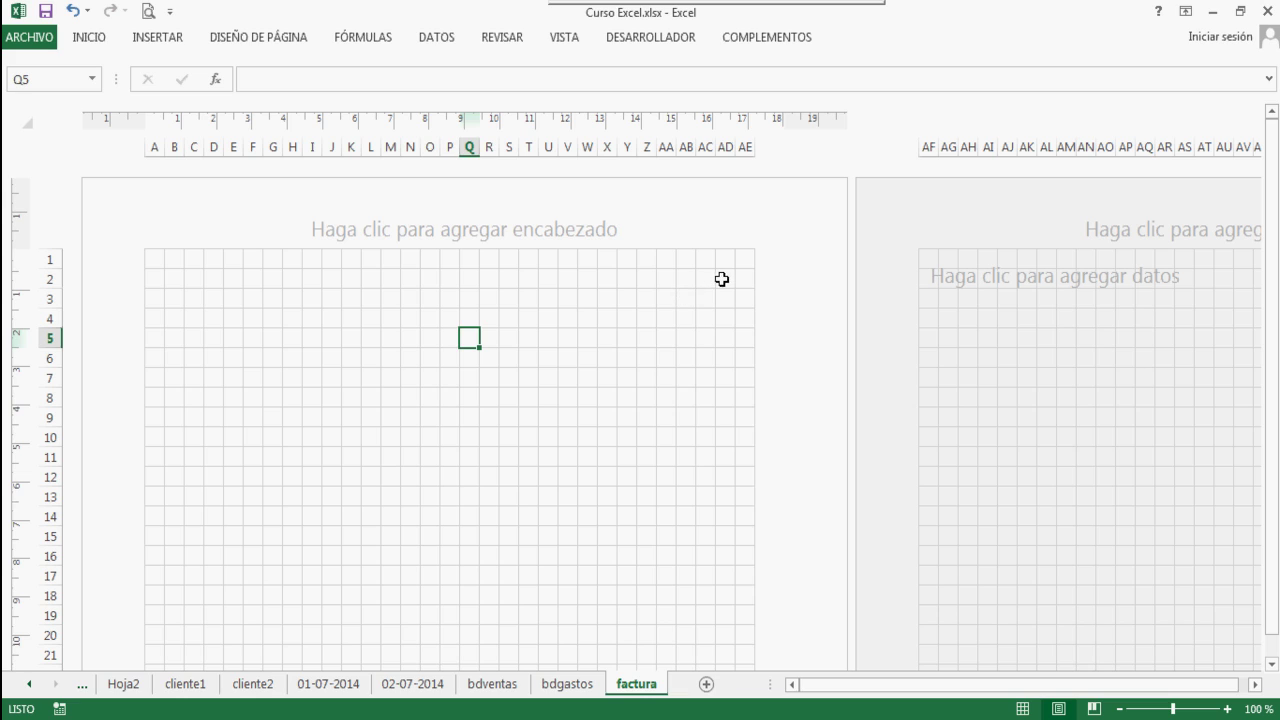
# Merge and center cells AA2:AD2 on the factura sheet
pyautogui.moveTo(723, 278); pyautogui.dragTo(666, 280)
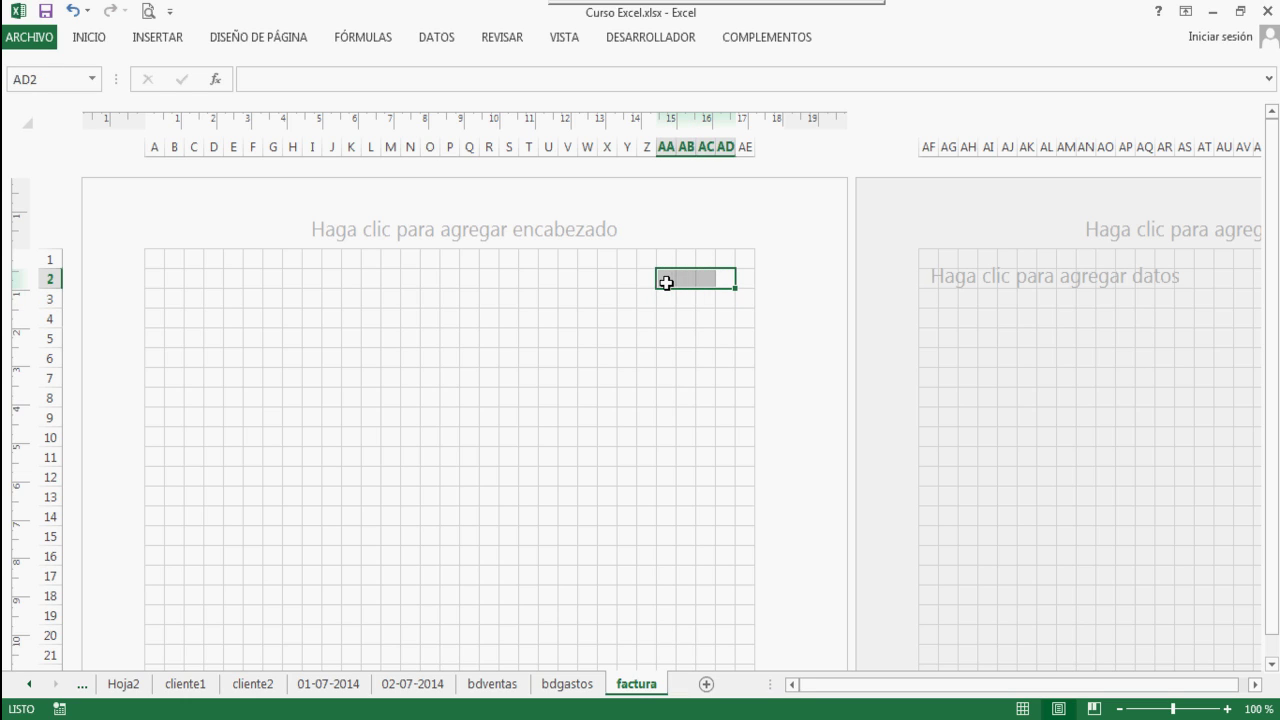
pyautogui.click(700, 314)
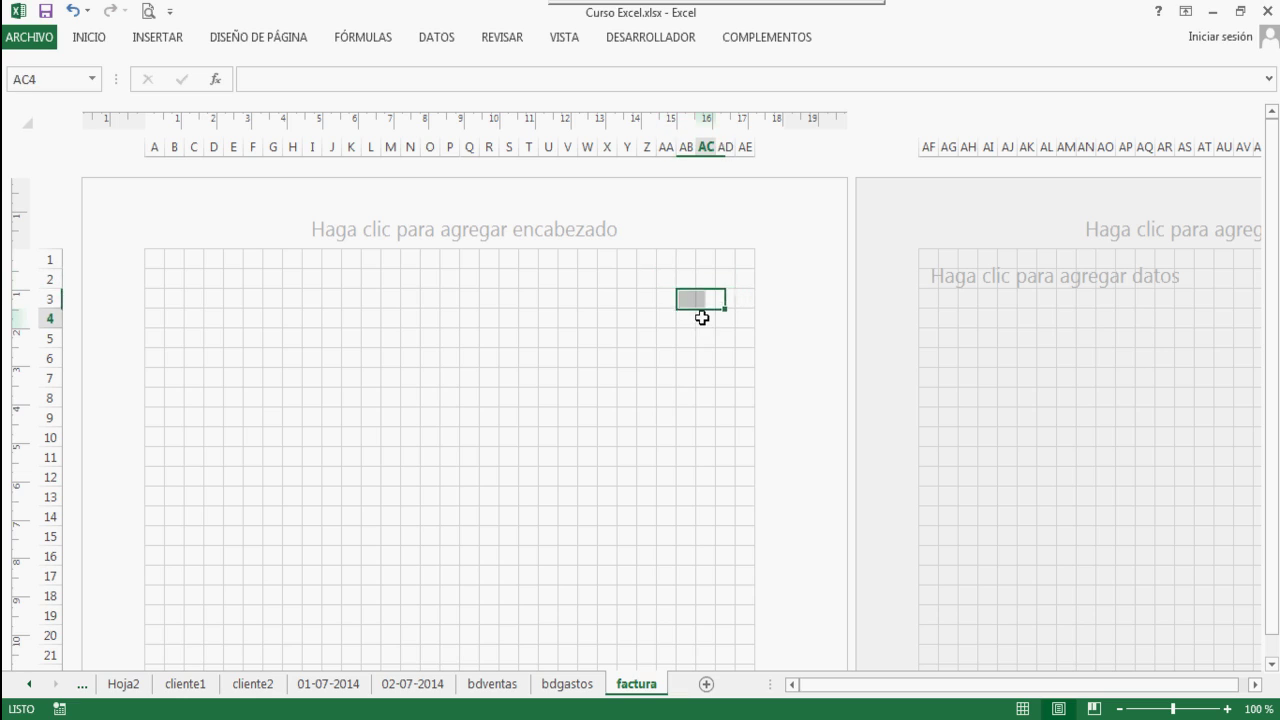
pyautogui.click(726, 279)
pyautogui.moveTo(726, 279); pyautogui.dragTo(673, 283)
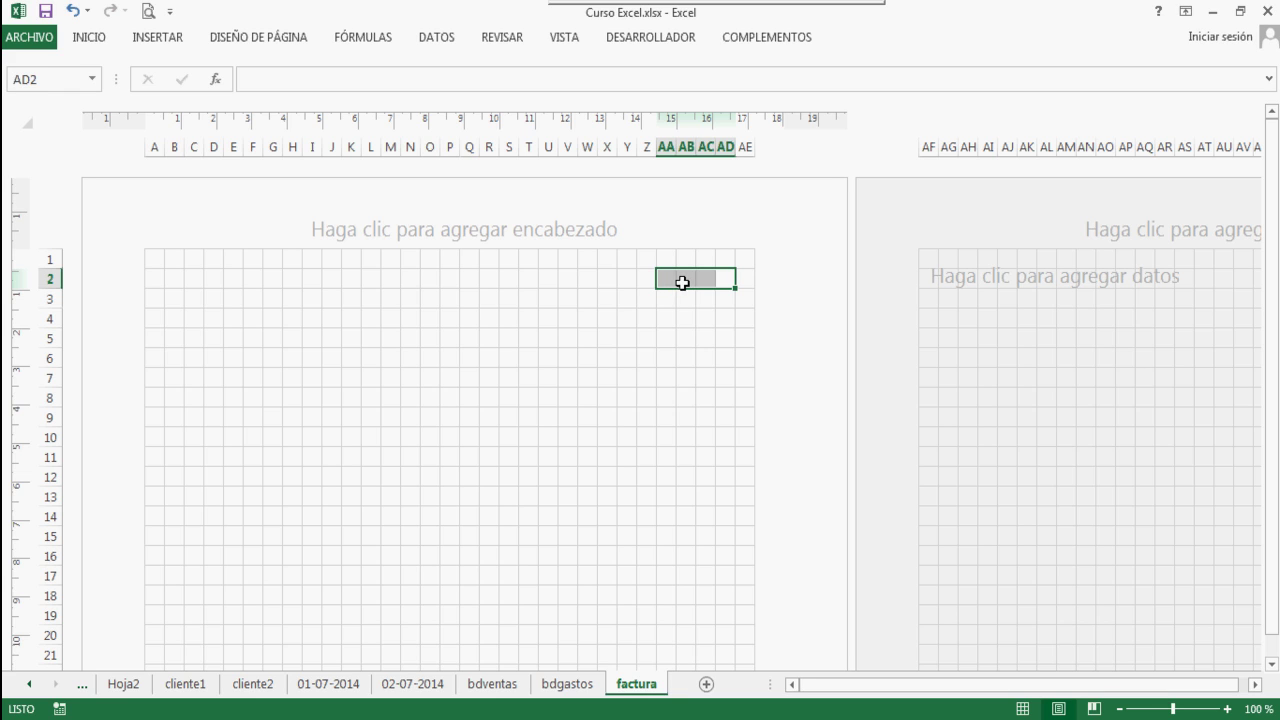
pyautogui.click(101, 44)
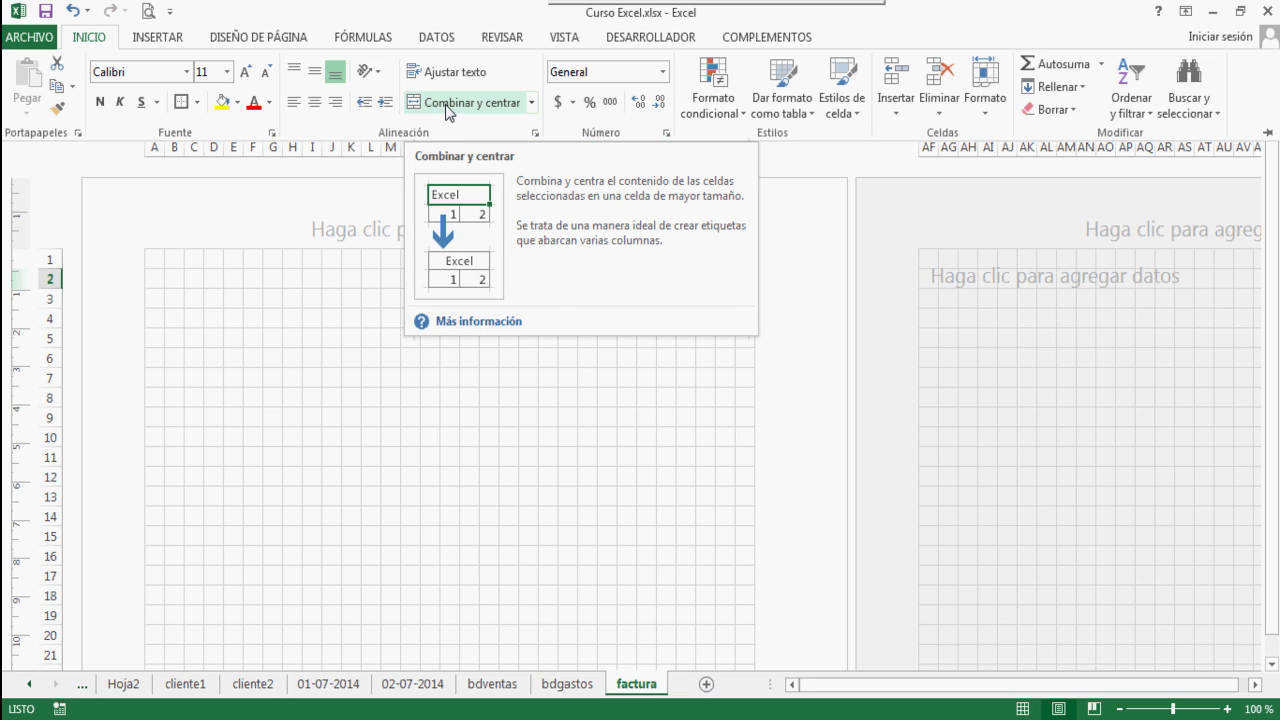
pyautogui.click(695, 280)
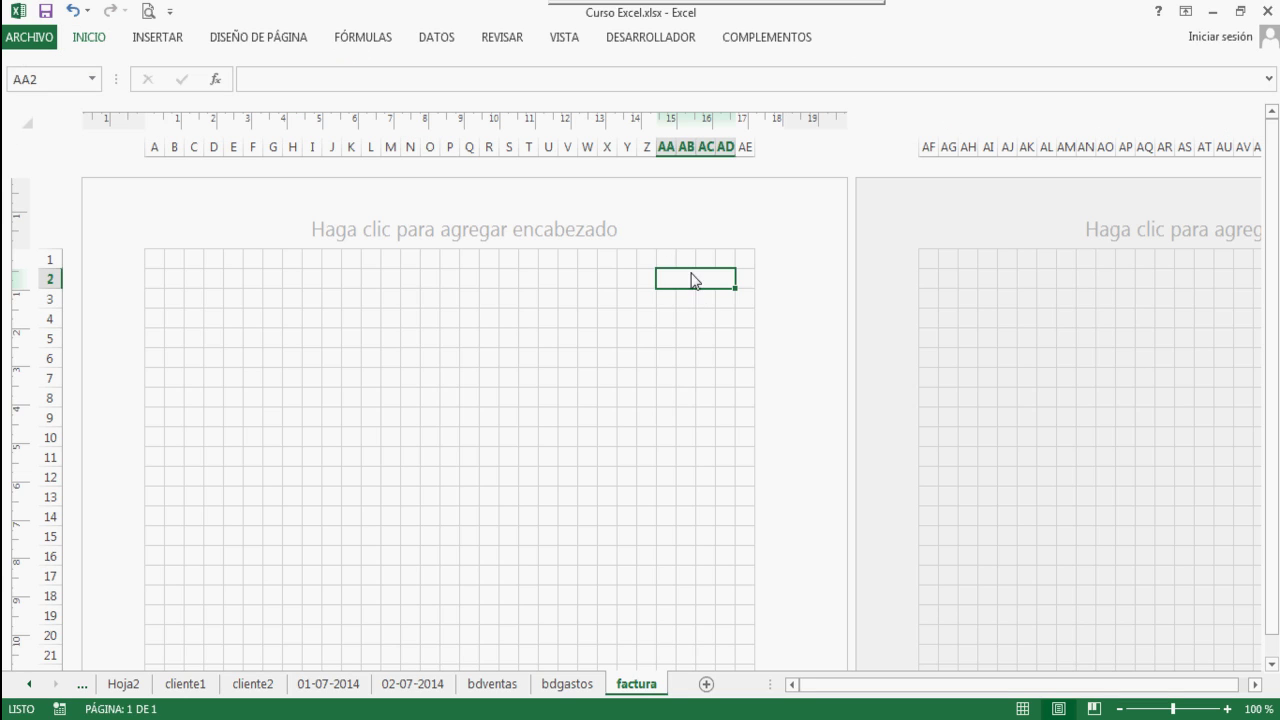
# Fill the merged format of AA2:AD2 down through row 5 so that each row has its own merged cell
pyautogui.click(684, 298)
pyautogui.click(679, 277)
pyautogui.moveTo(735, 289); pyautogui.dragTo(736, 323)
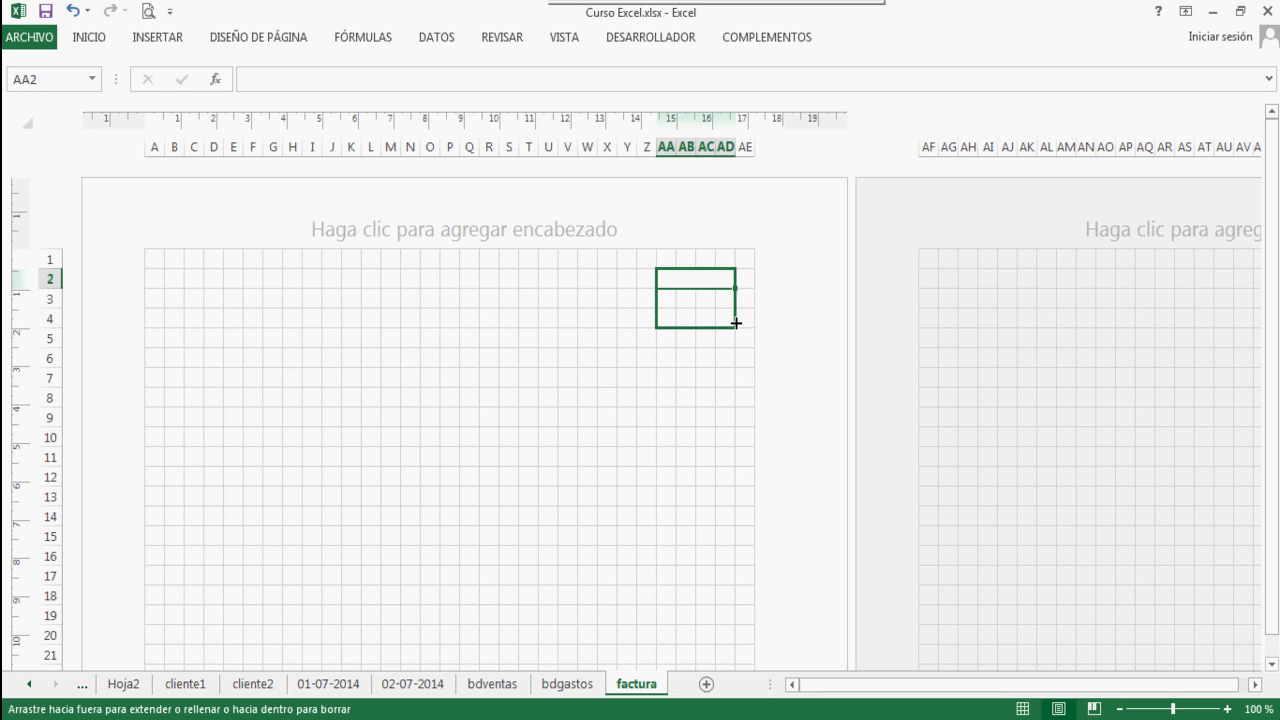
pyautogui.moveTo(736, 340)
pyautogui.mouseDown()
pyautogui.moveTo(734, 297)
pyautogui.moveTo(734, 341)
pyautogui.mouseUp()
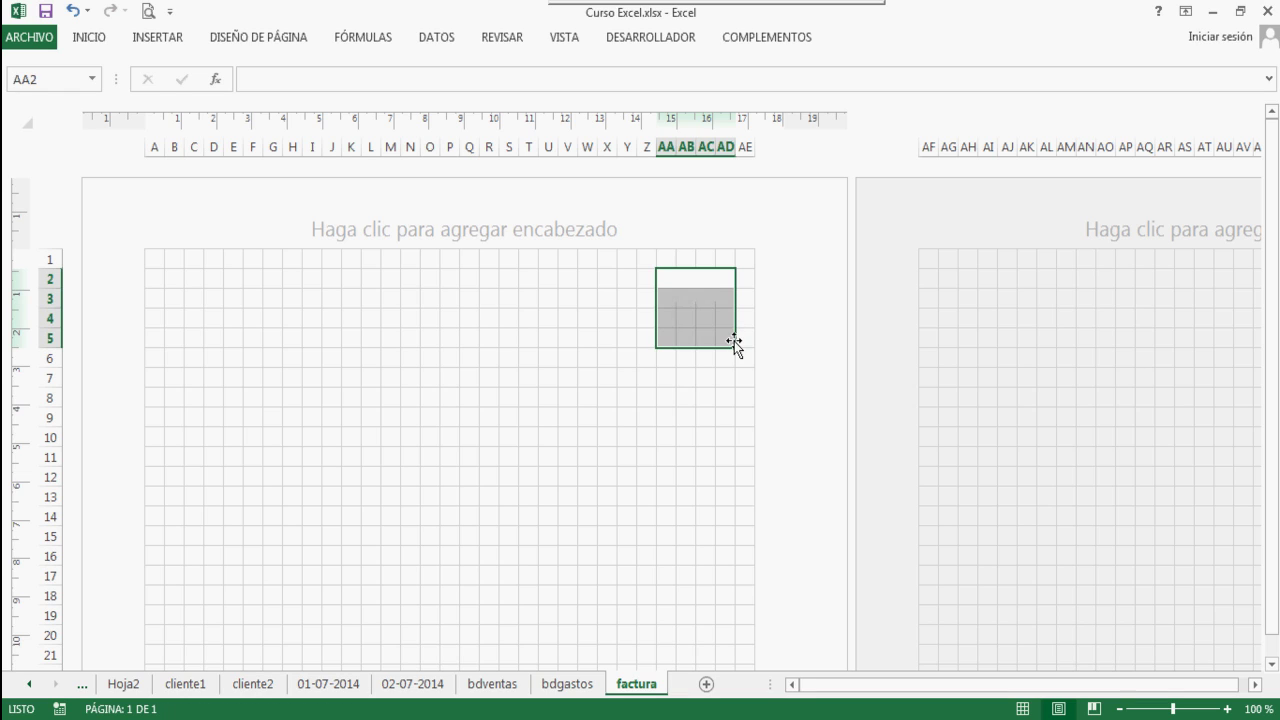
pyautogui.click(695, 301)
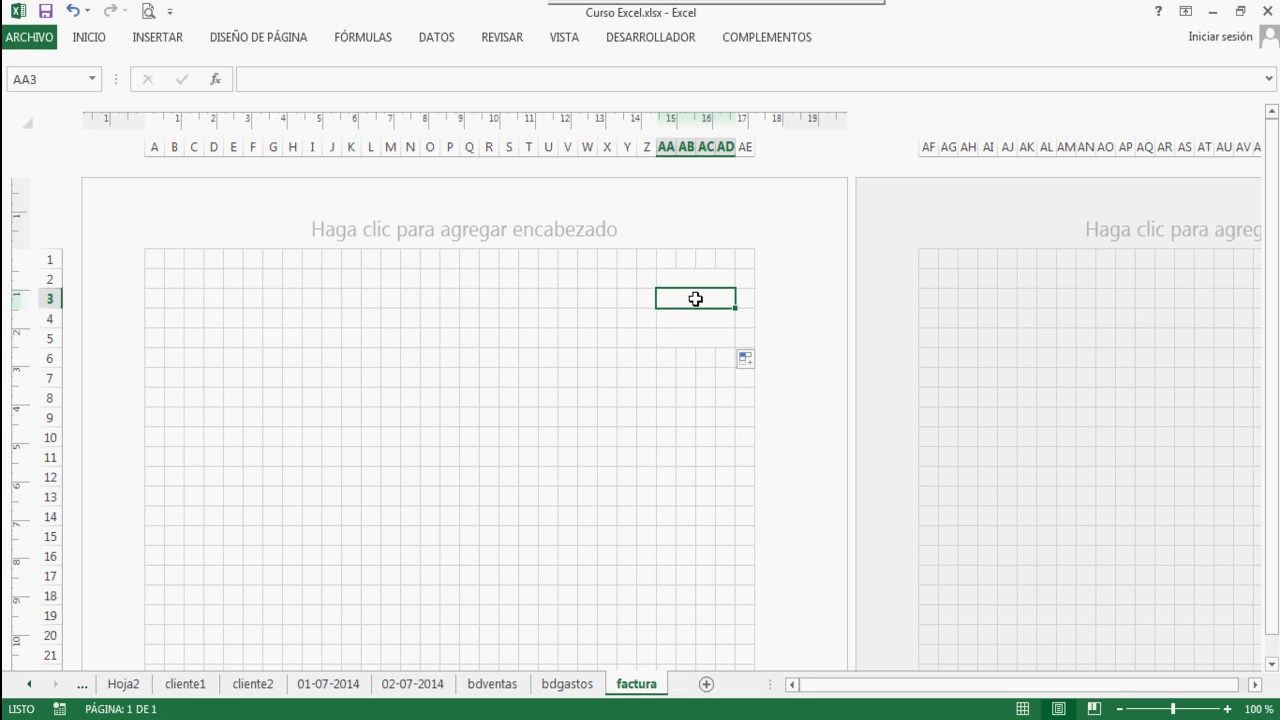
# Enter the label FECHA in AA2 and the formula =HOY() in the merged cell below it
pyautogui.click(687, 280)
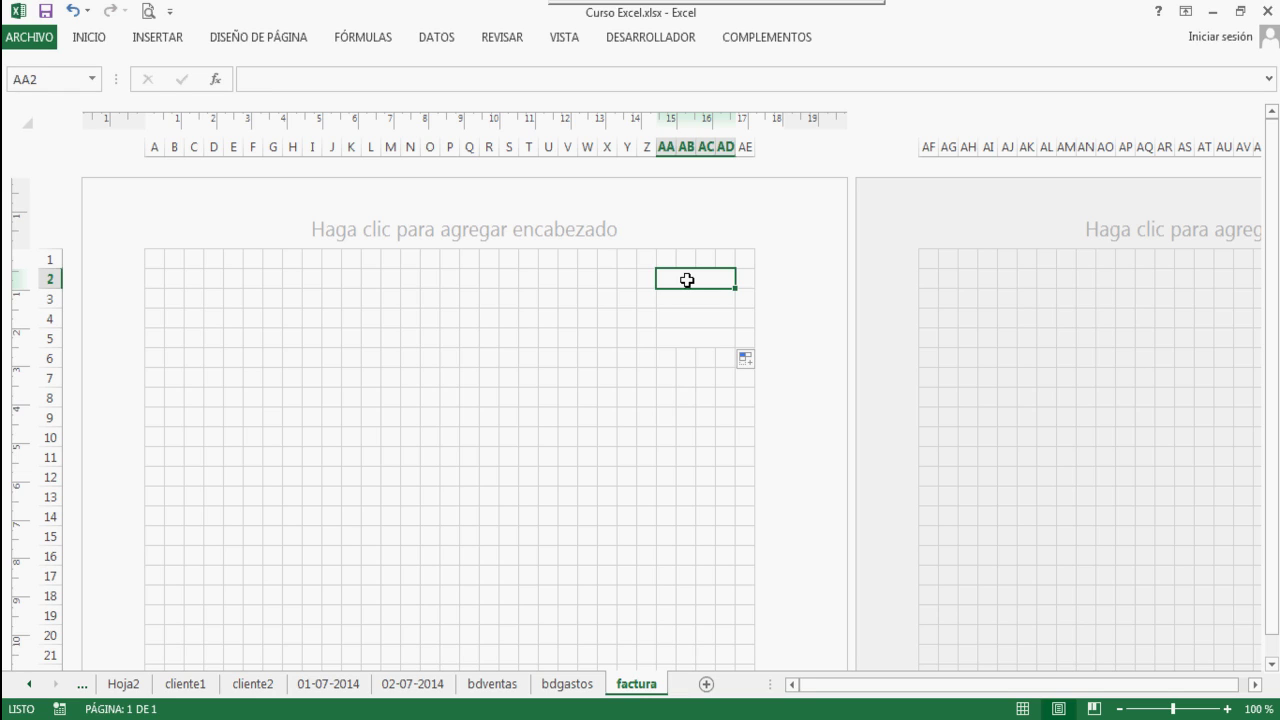
pyautogui.write('FECHA')
pyautogui.press('Return')
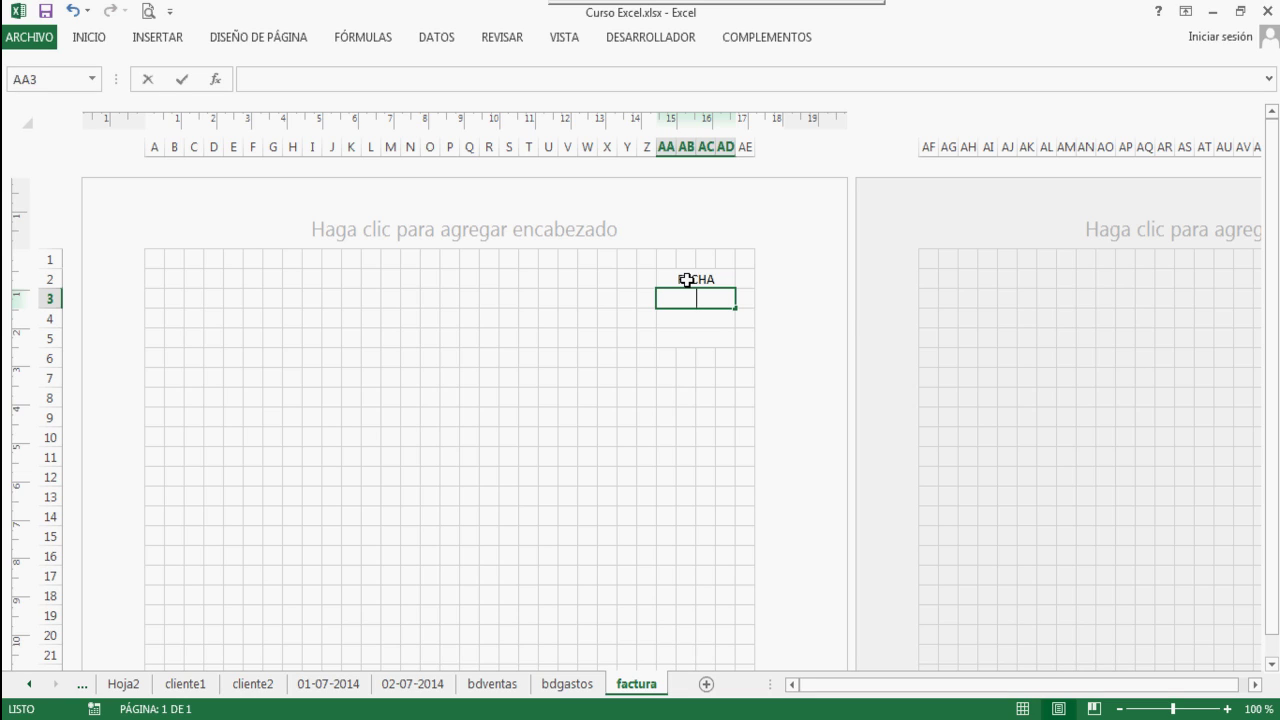
pyautogui.write('=')
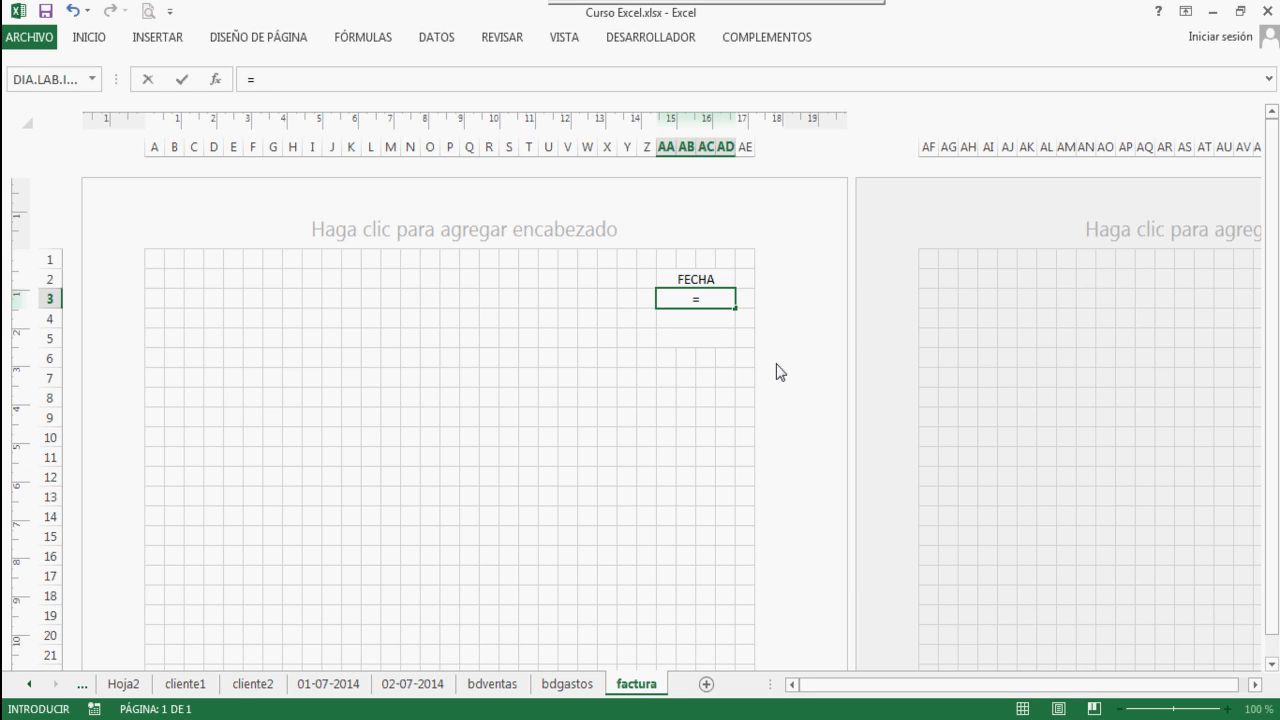
pyautogui.write('HOY()')
pyautogui.press('Return')
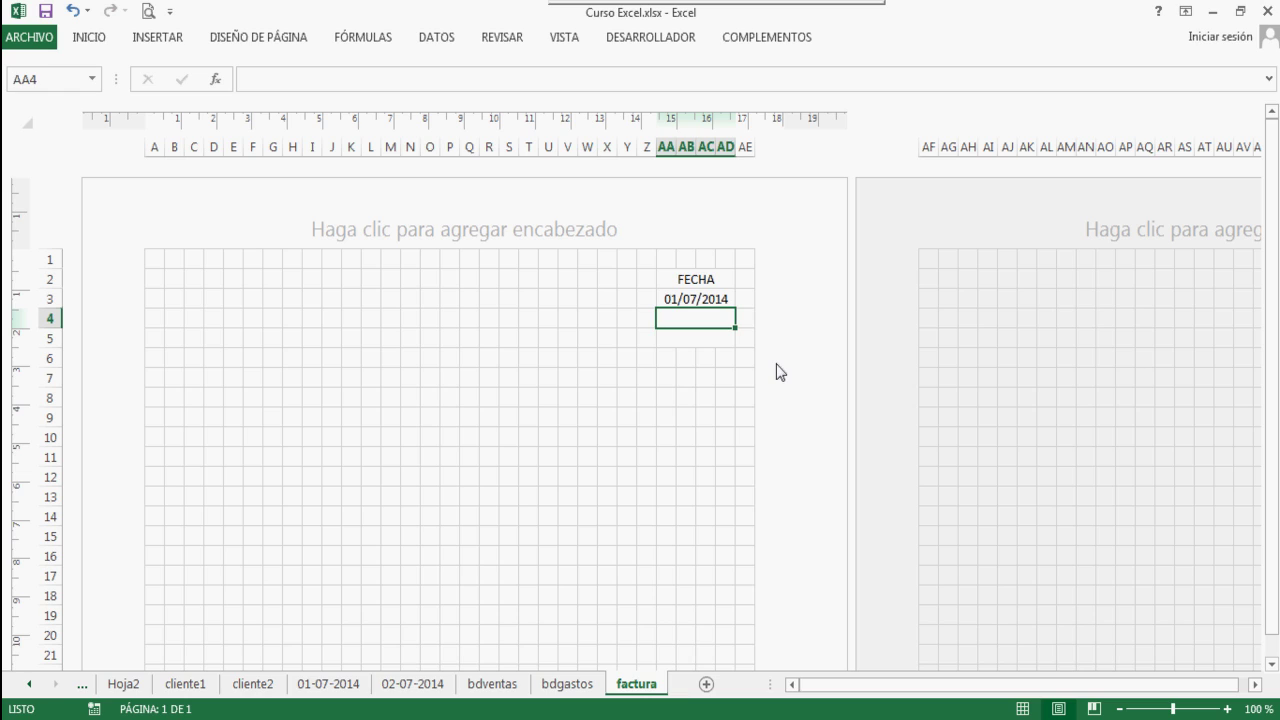
# Enter the label FOLIO in AA4 and the folio number 50 in AA5
pyautogui.press('Up')
pyautogui.press('Up')
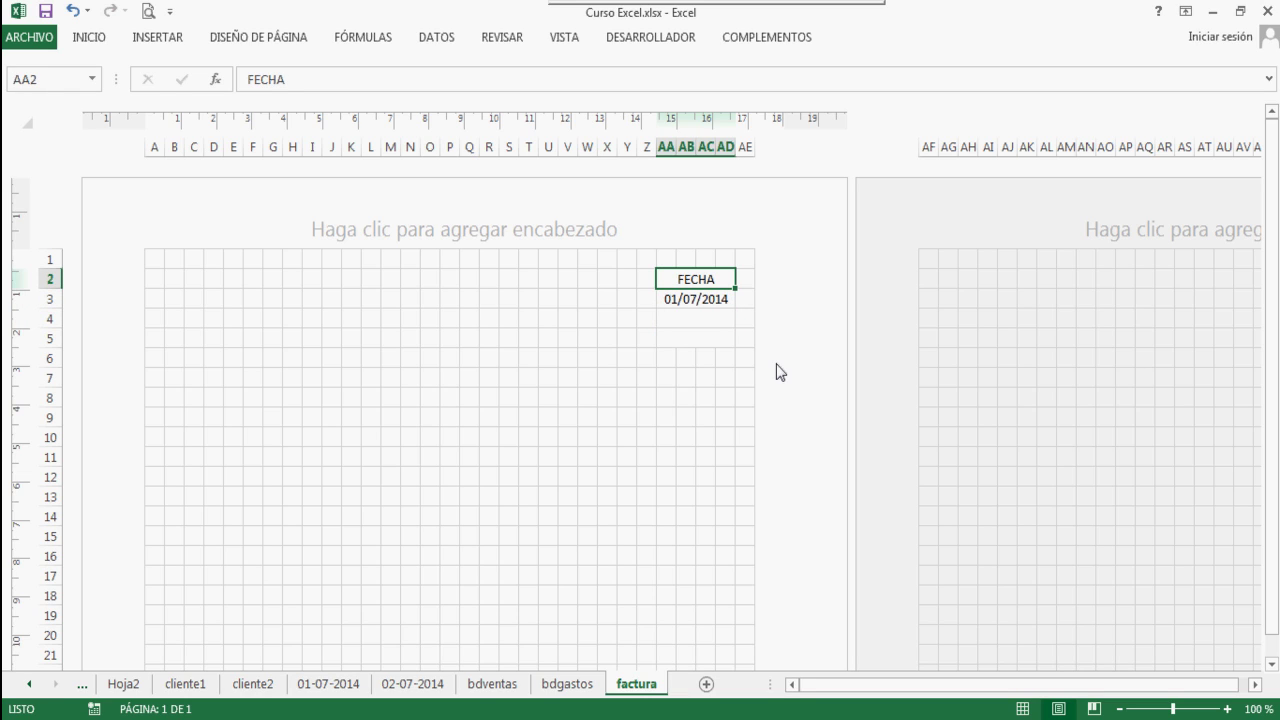
pyautogui.press('Down')
pyautogui.press('Down')
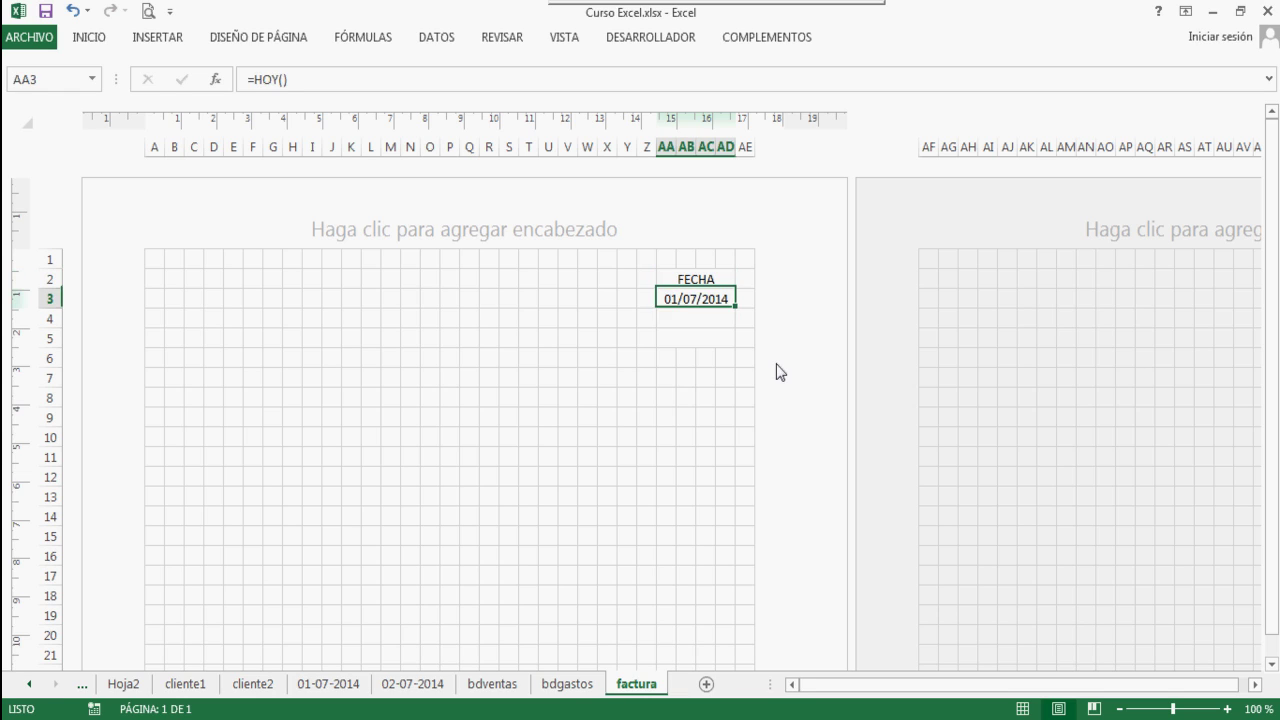
pyautogui.write('GOLIO')
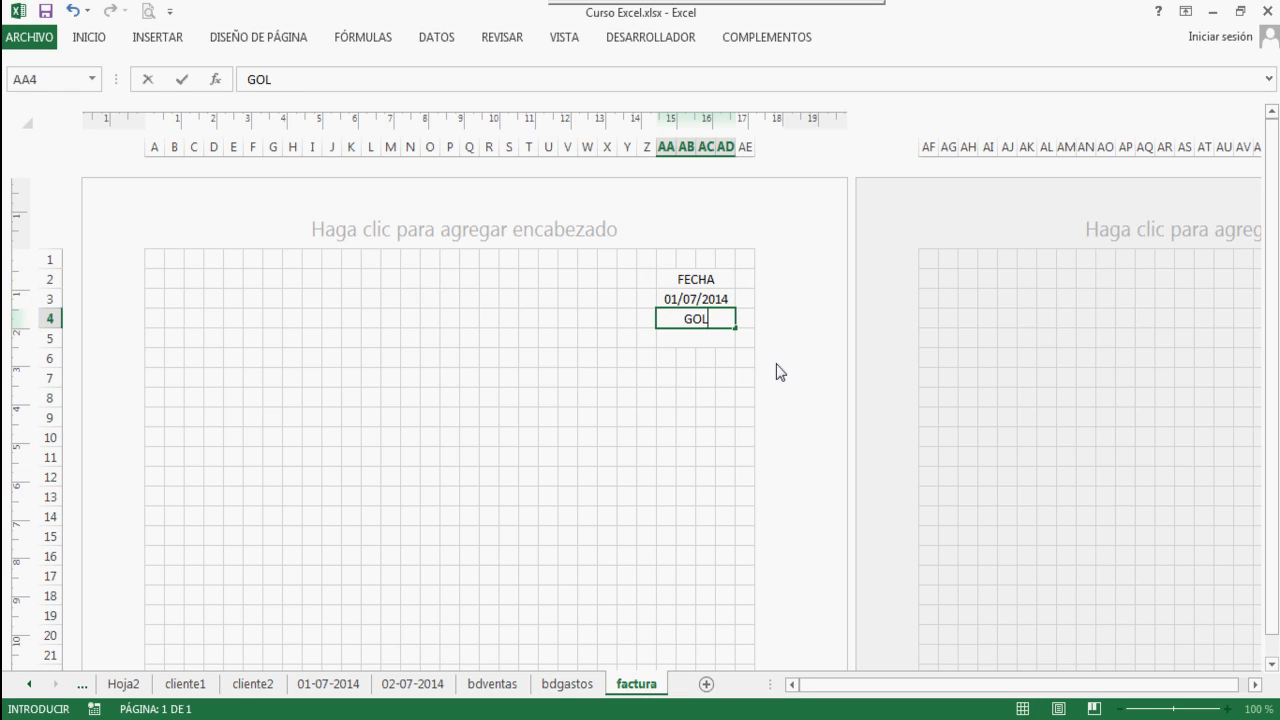
pyautogui.press('BackSpace')
pyautogui.press('BackSpace')
pyautogui.press('BackSpace')
pyautogui.press('BackSpace')
pyautogui.press('BackSpace')
pyautogui.write('FOLIO')
pyautogui.press('Return')
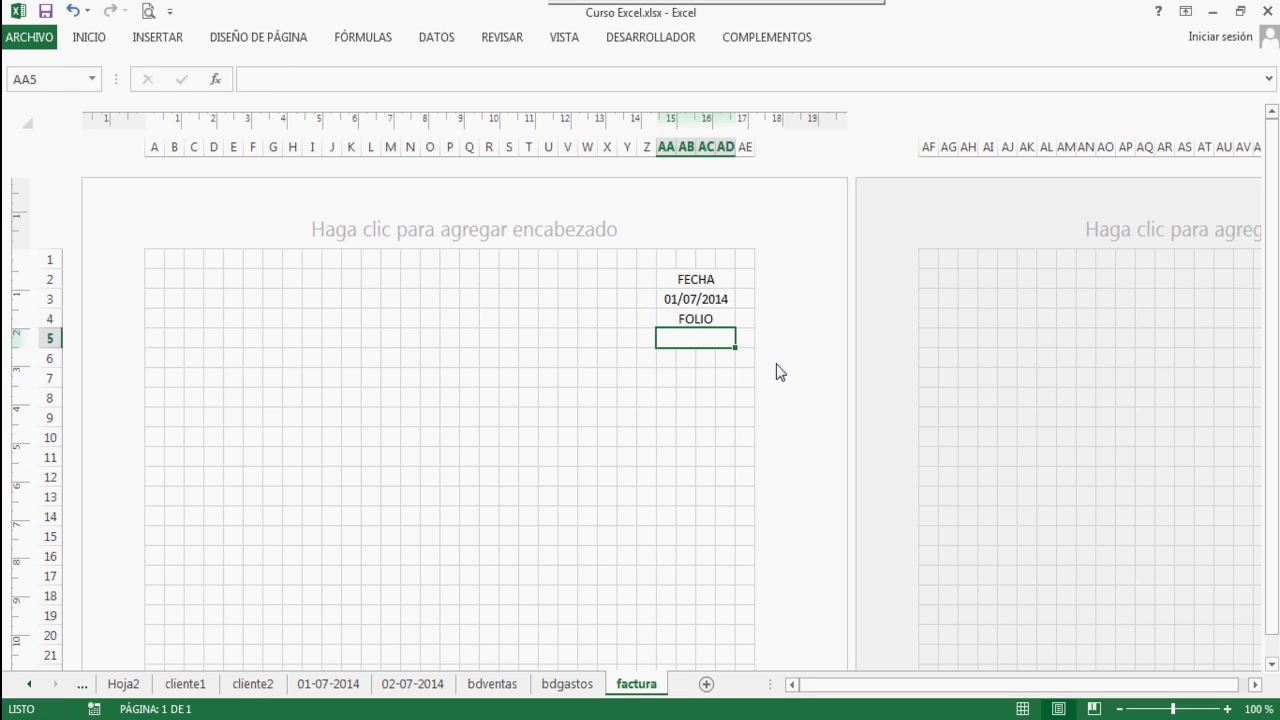
pyautogui.write('50')
pyautogui.press('Return')
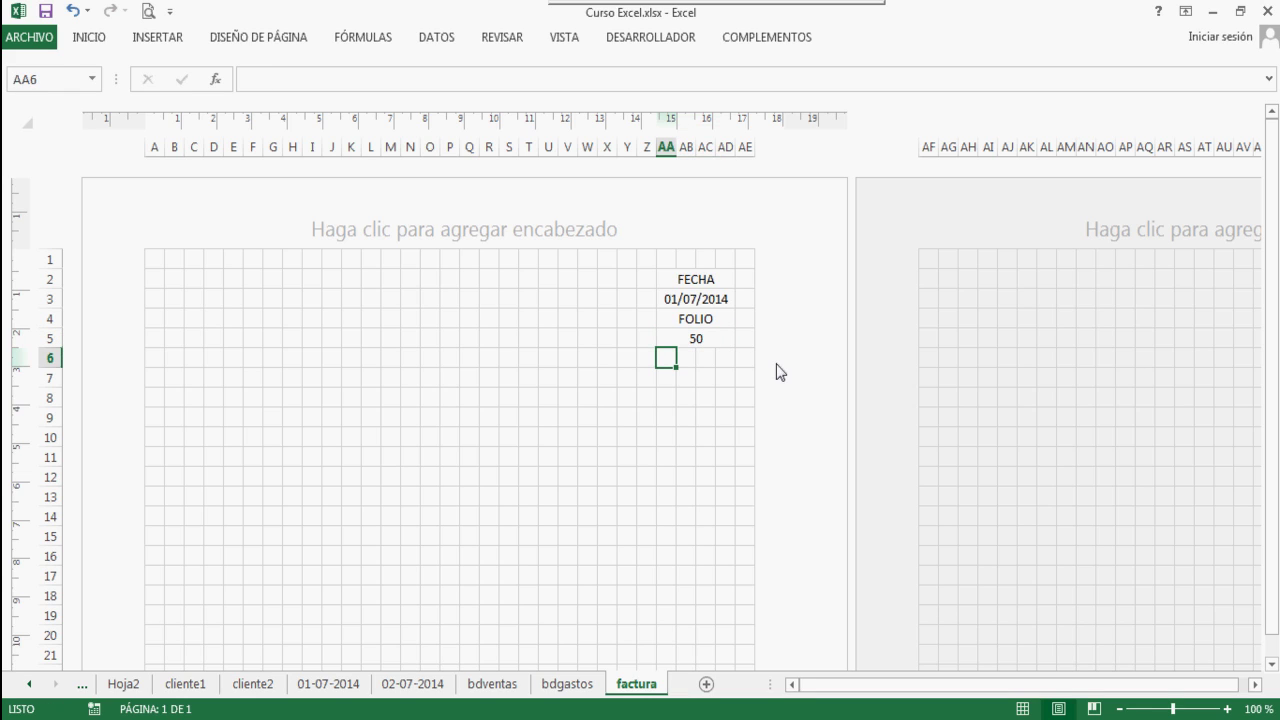
# Make the FECHA and FOLIO labels bold
pyautogui.click(688, 280)
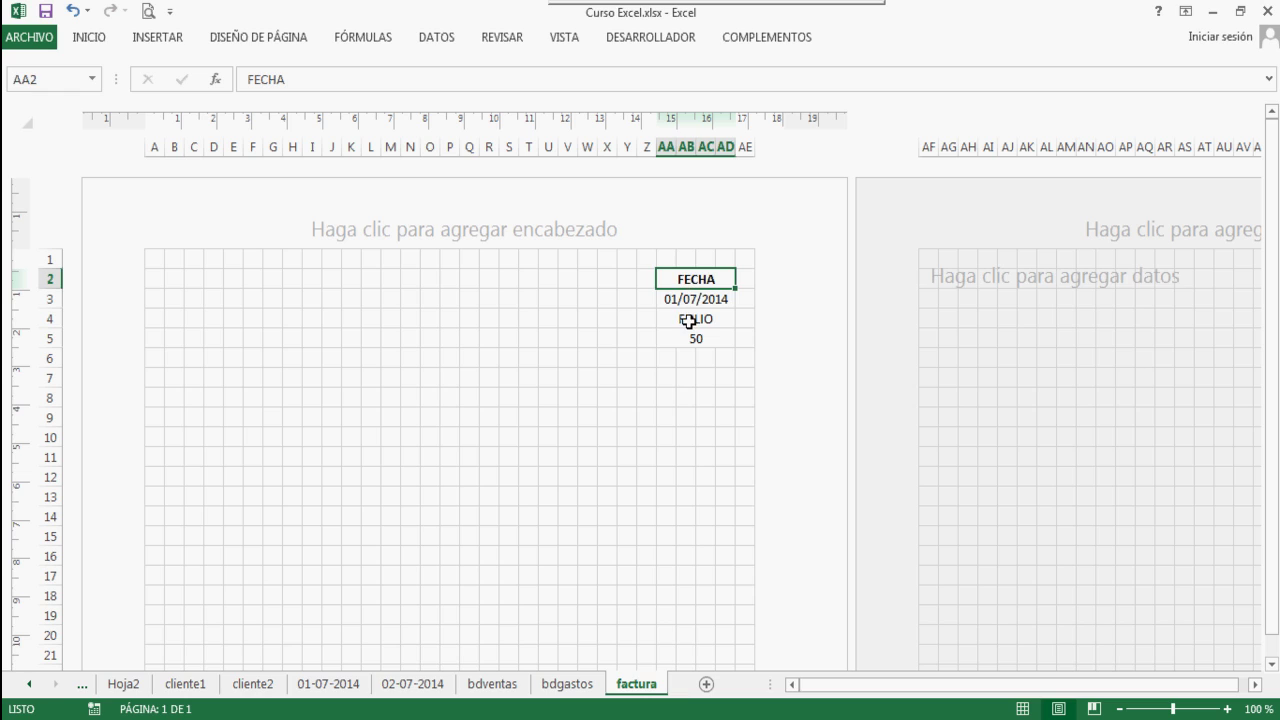
pyautogui.click(689, 320)
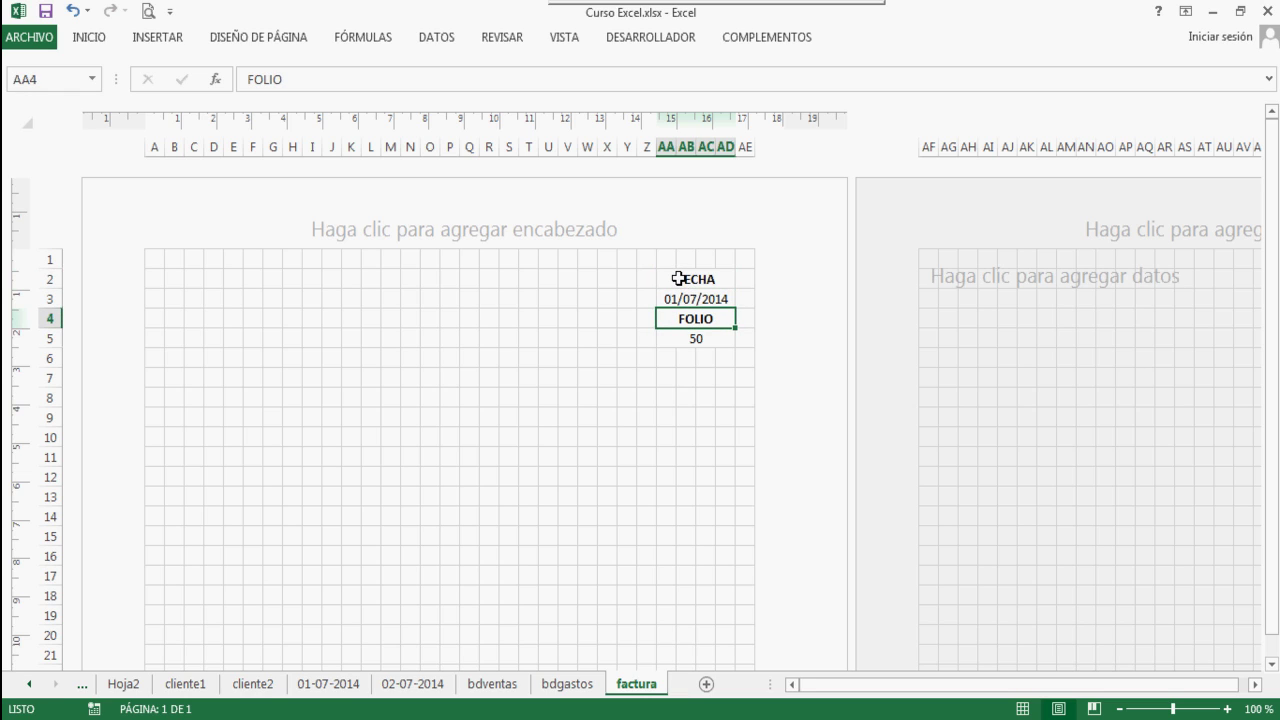
# Apply a thick box border around the FECHA block AA2:AD3 and another around the FOLIO block AA4:AD5
pyautogui.moveTo(679, 278); pyautogui.dragTo(681, 293)
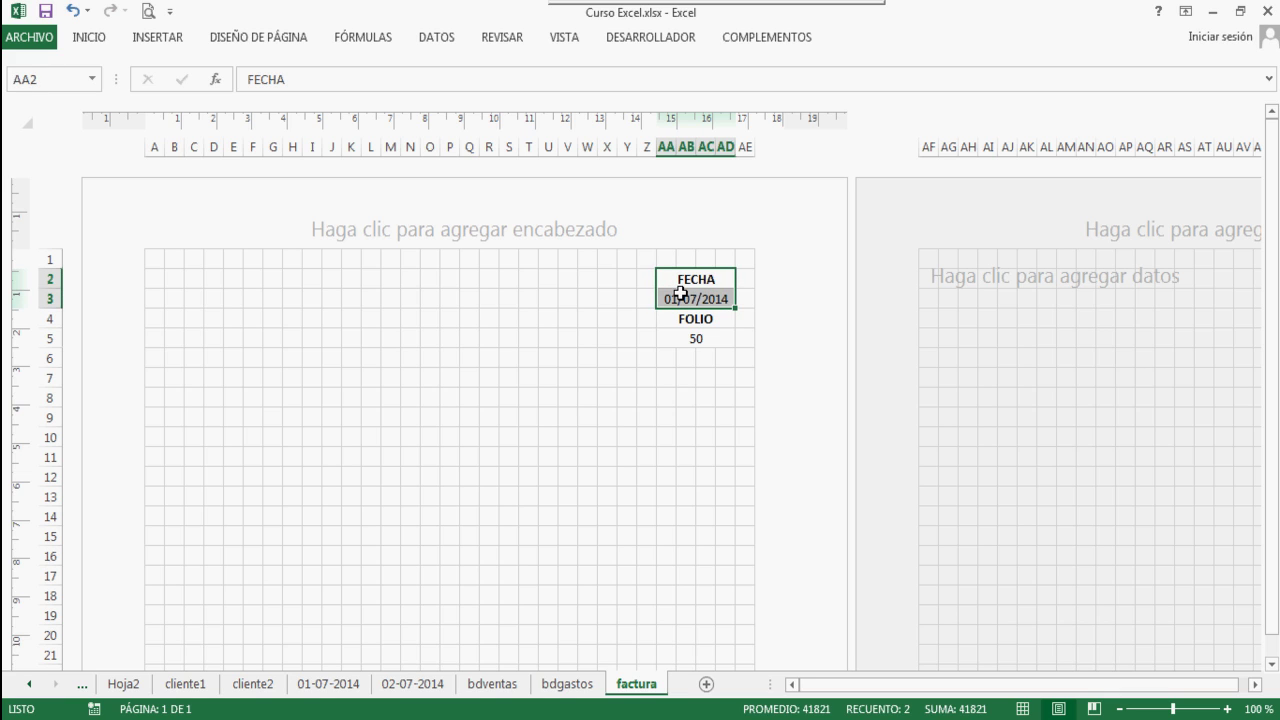
pyautogui.click(93, 40)
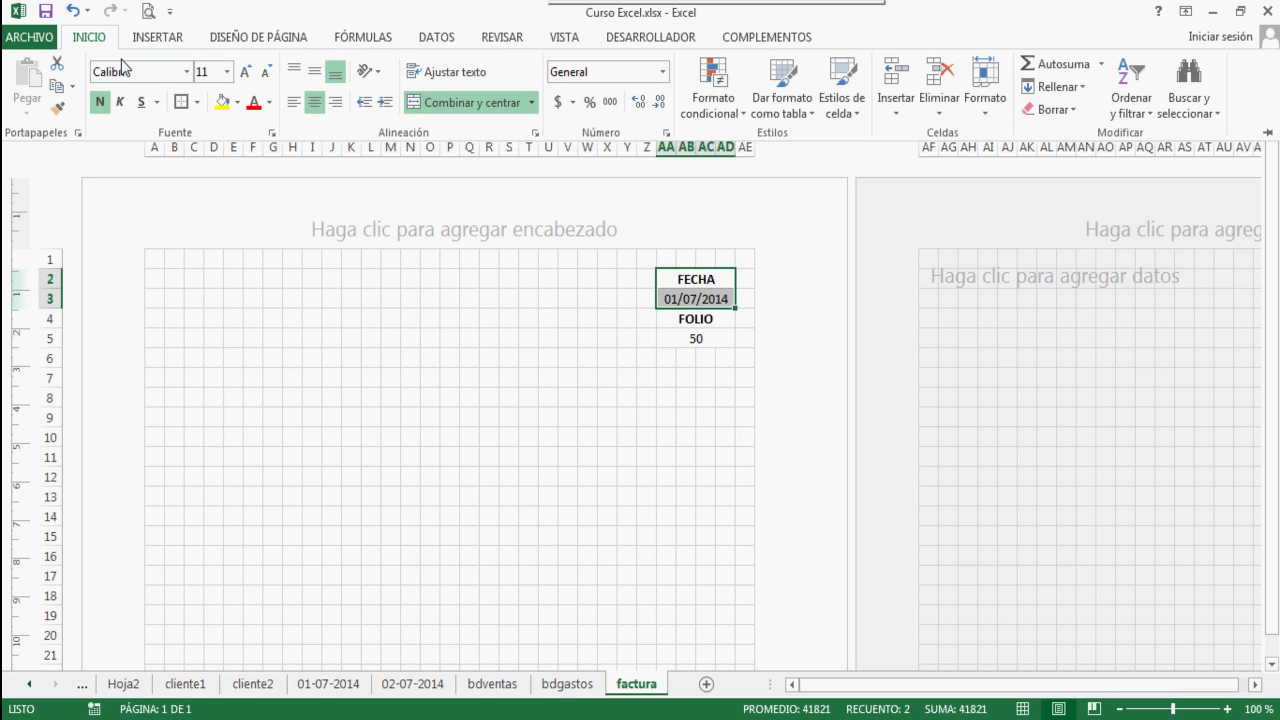
pyautogui.click(198, 103)
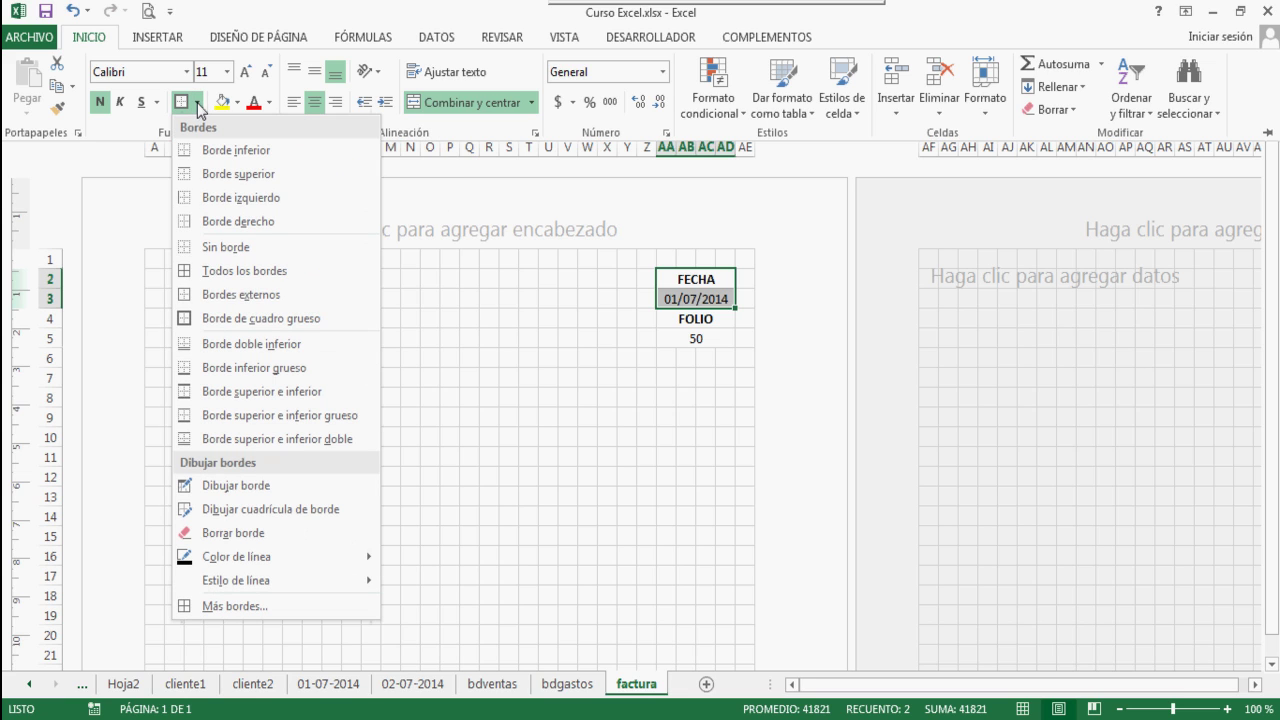
pyautogui.click(224, 320)
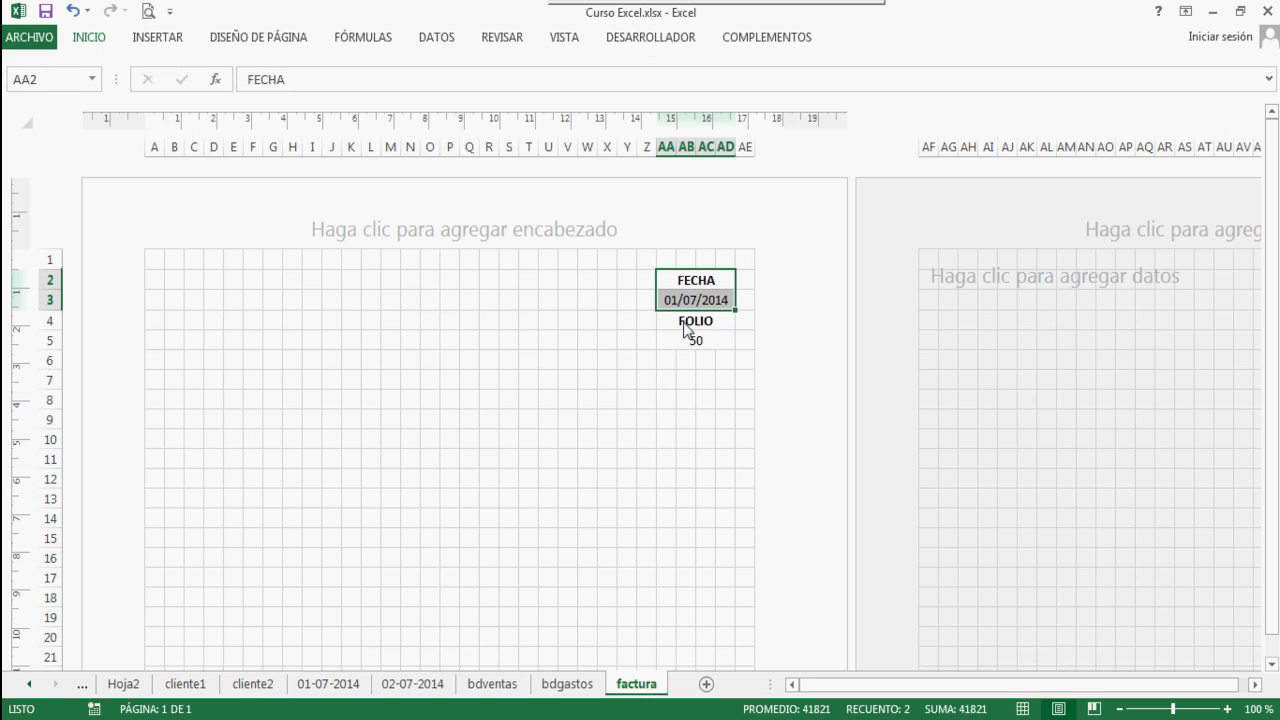
pyautogui.moveTo(676, 322); pyautogui.dragTo(680, 338)
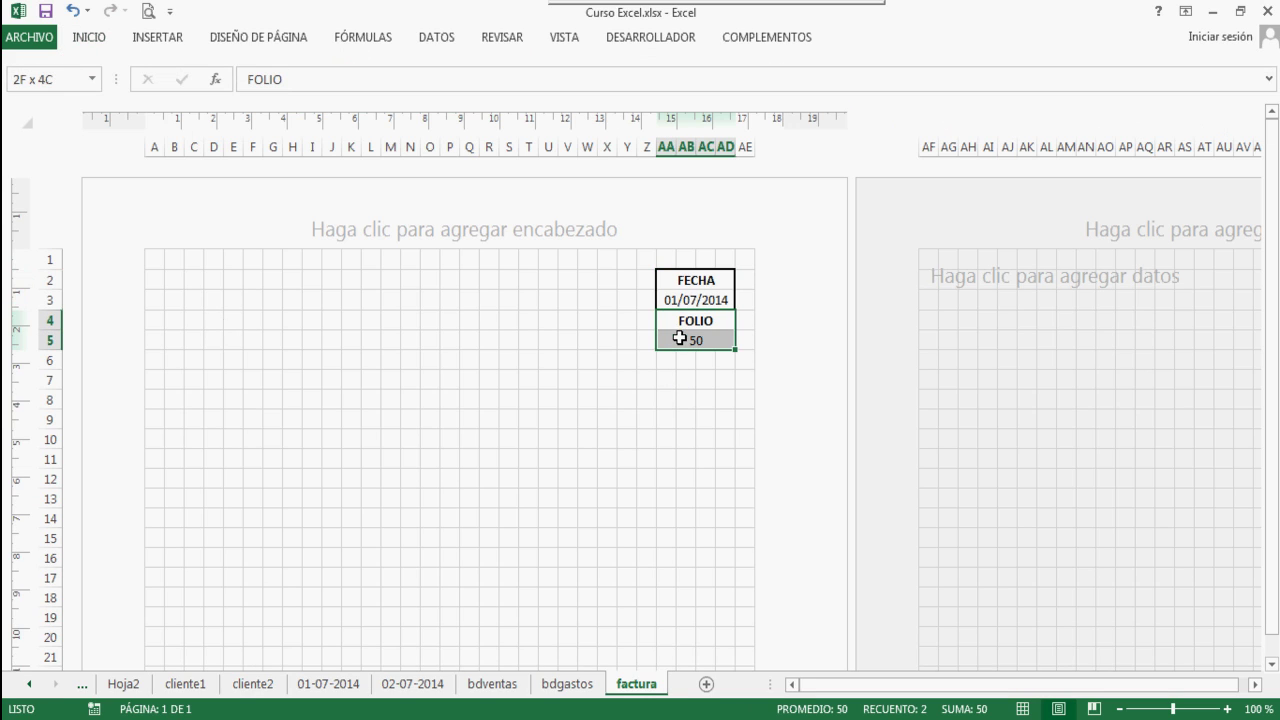
pyautogui.click(90, 37)
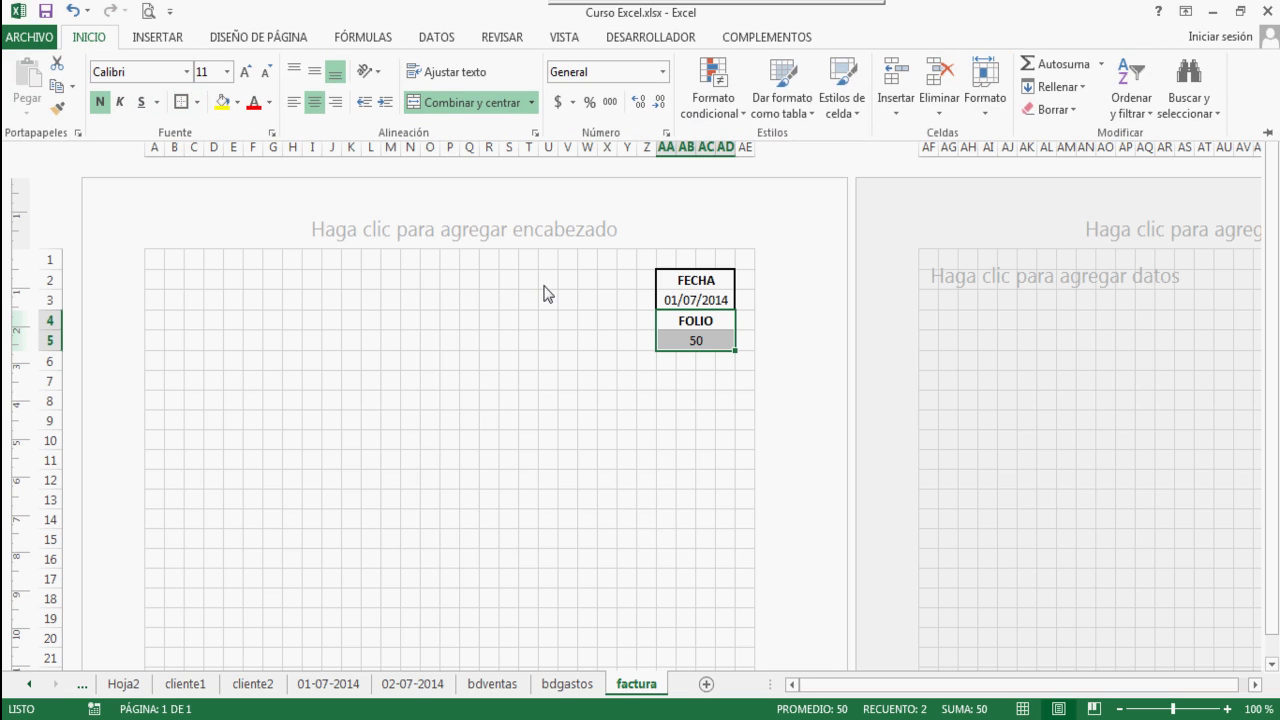
# Merge and center C2:X3 and enter the company name LA COMERCIAL S.A. in it
pyautogui.click(603, 309)
pyautogui.click(628, 336)
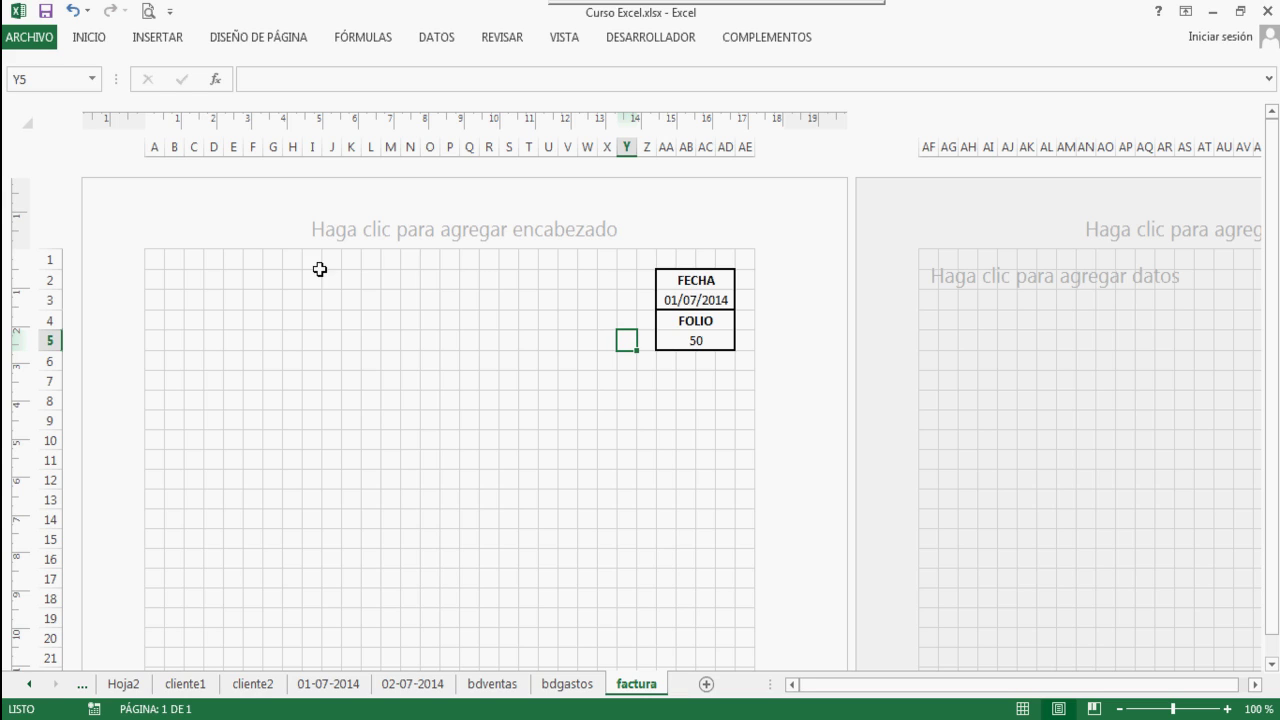
pyautogui.moveTo(194, 279); pyautogui.dragTo(600, 291)
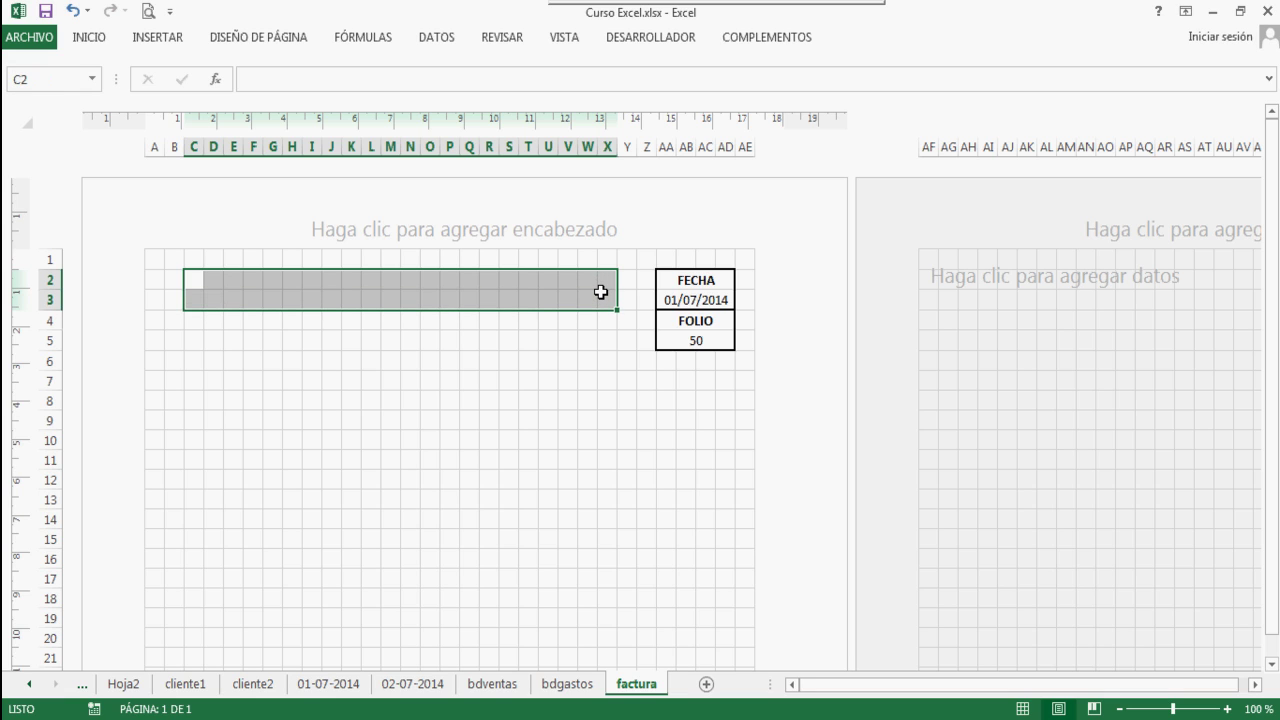
pyautogui.click(72, 42)
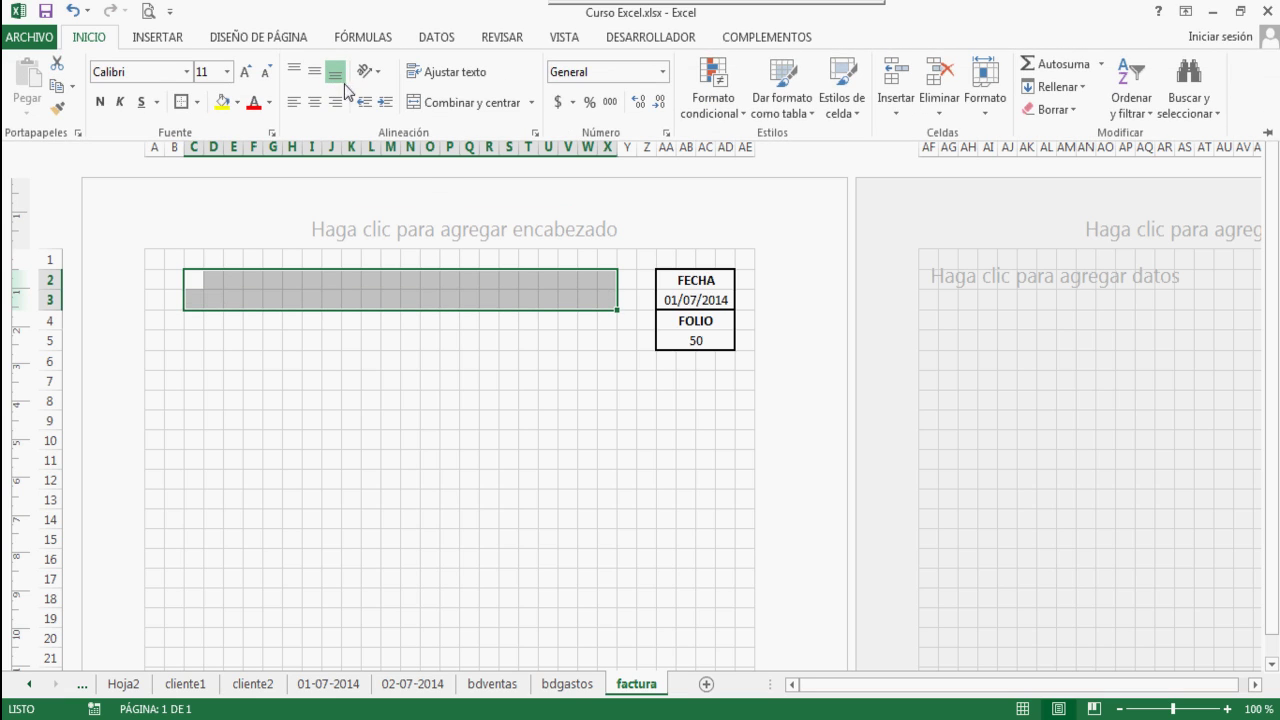
pyautogui.click(464, 105)
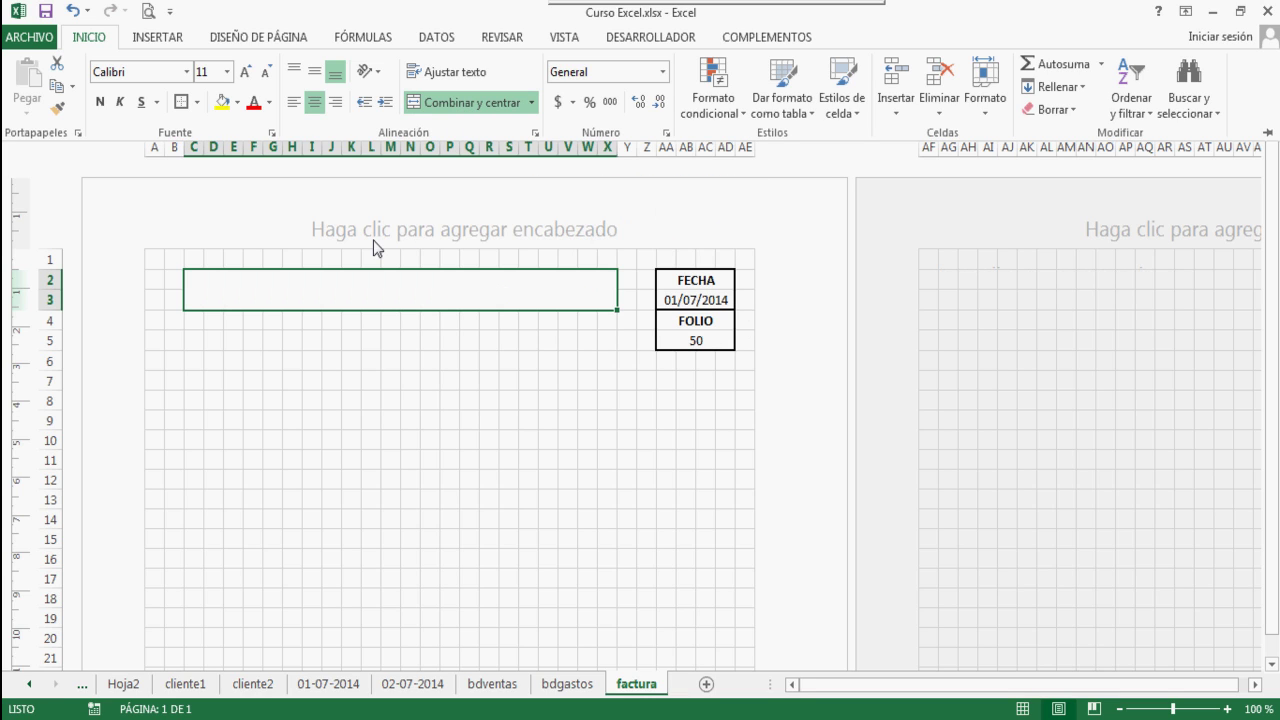
pyautogui.write('LA CO')
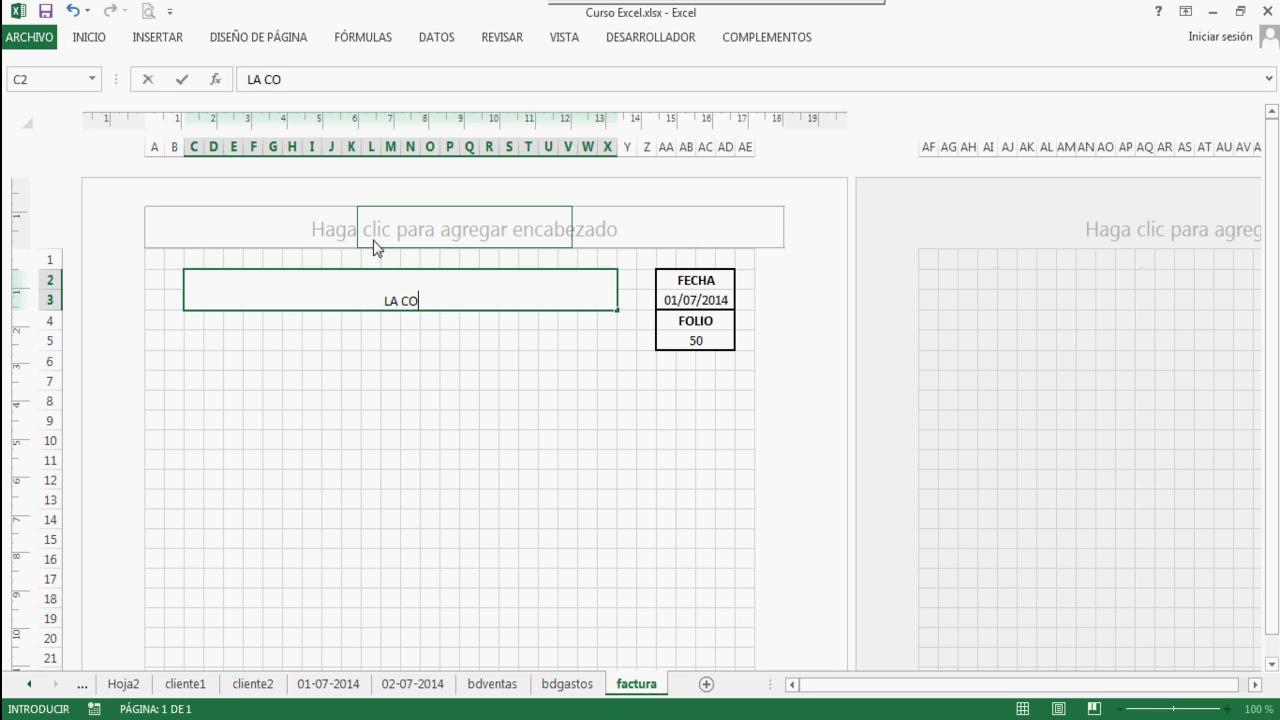
pyautogui.write('MERCIAL ')
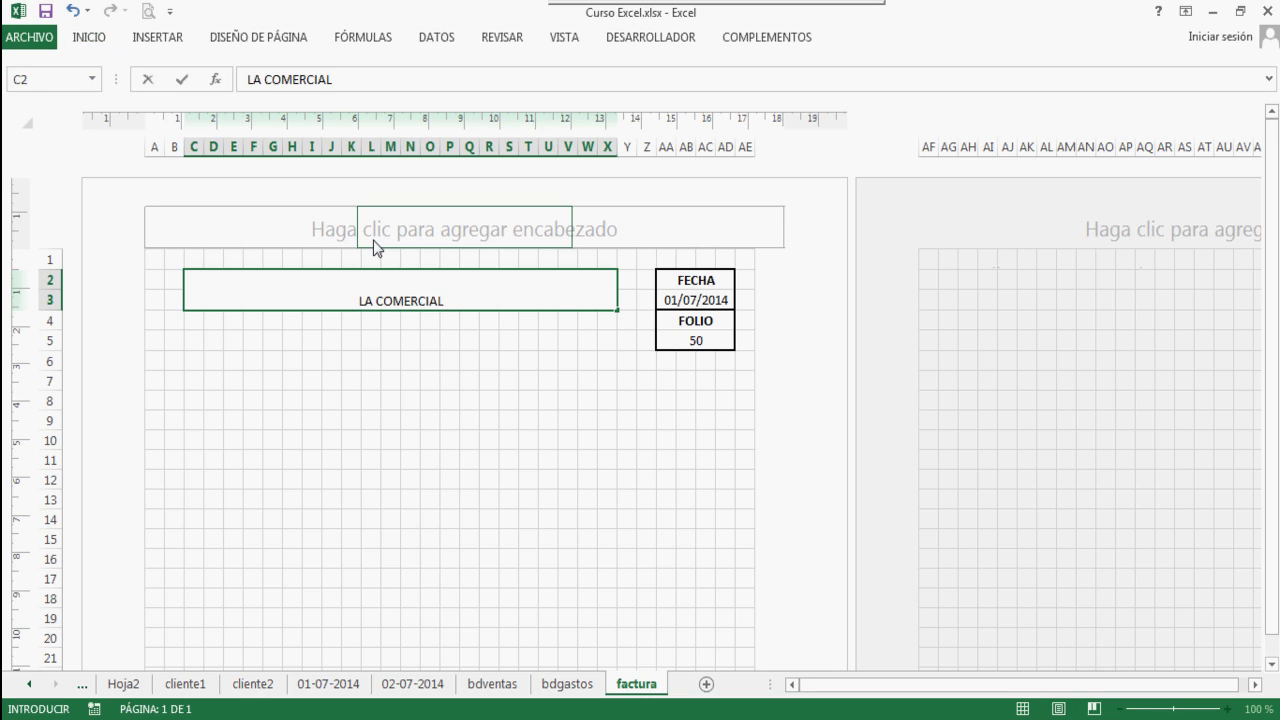
pyautogui.write('S.A.')
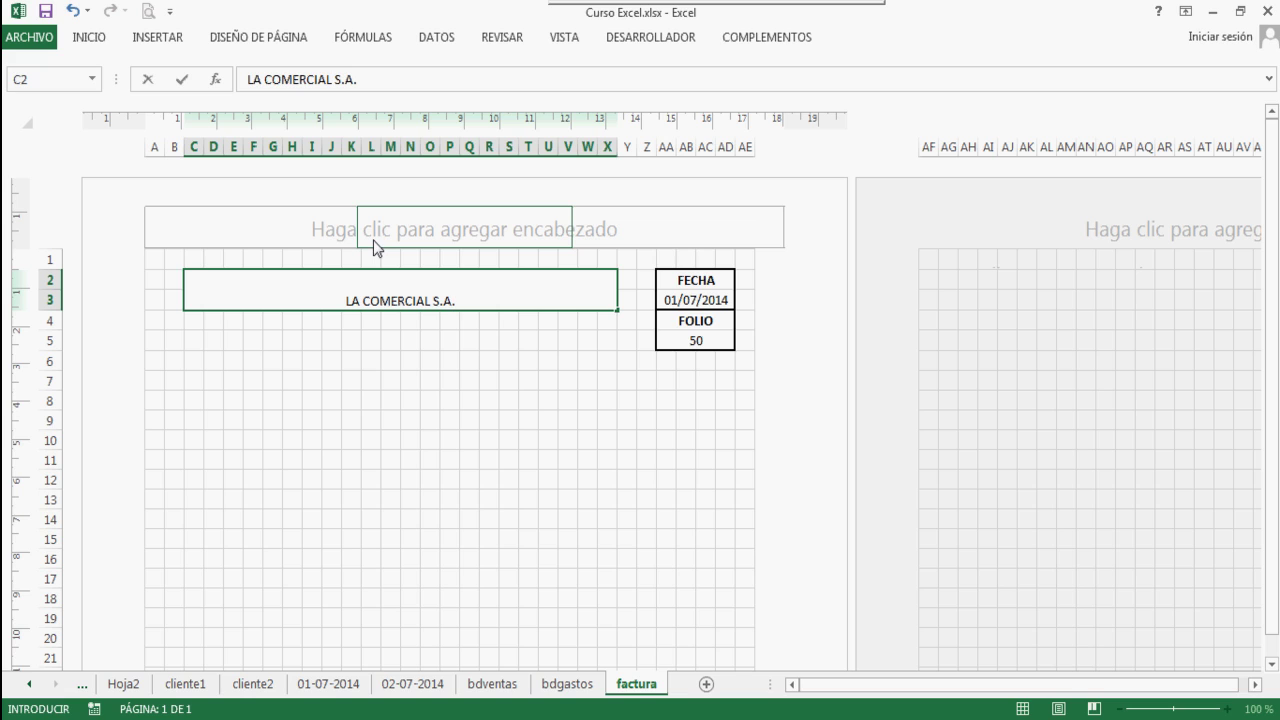
pyautogui.press('Return')
pyautogui.press('Up')
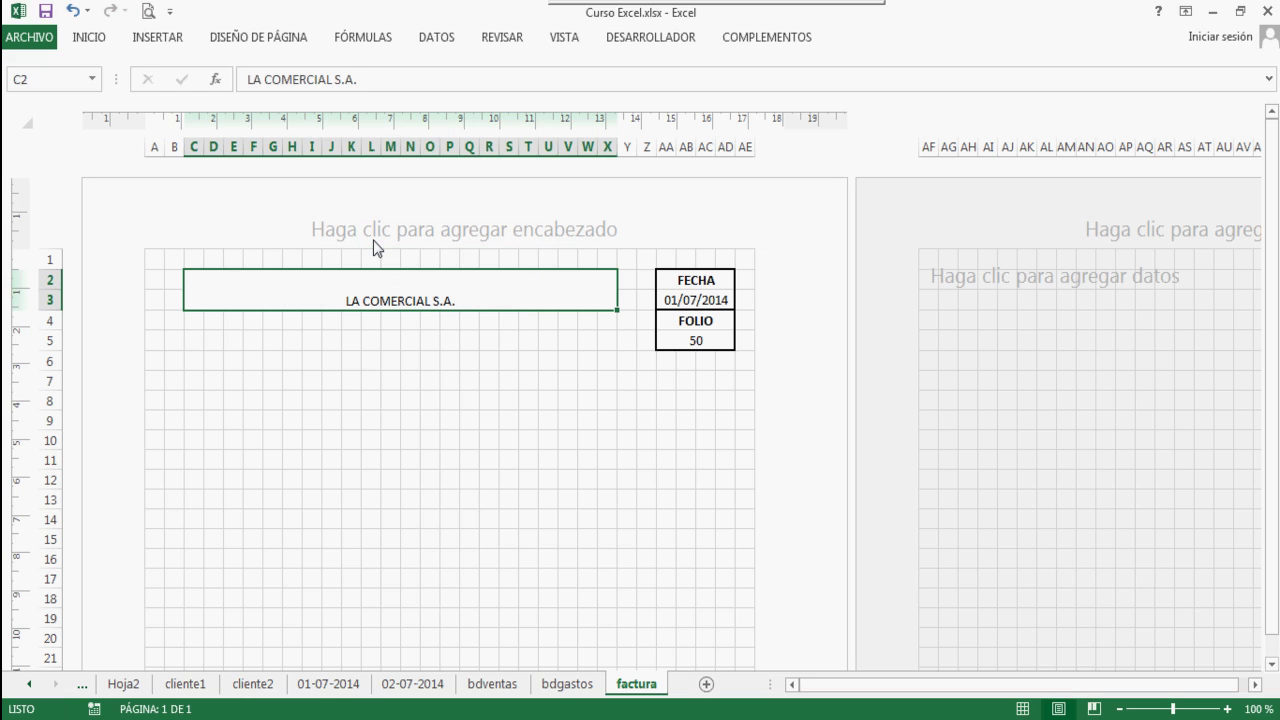
# Set the font size of the company name in C2 to 26
pyautogui.click(95, 40)
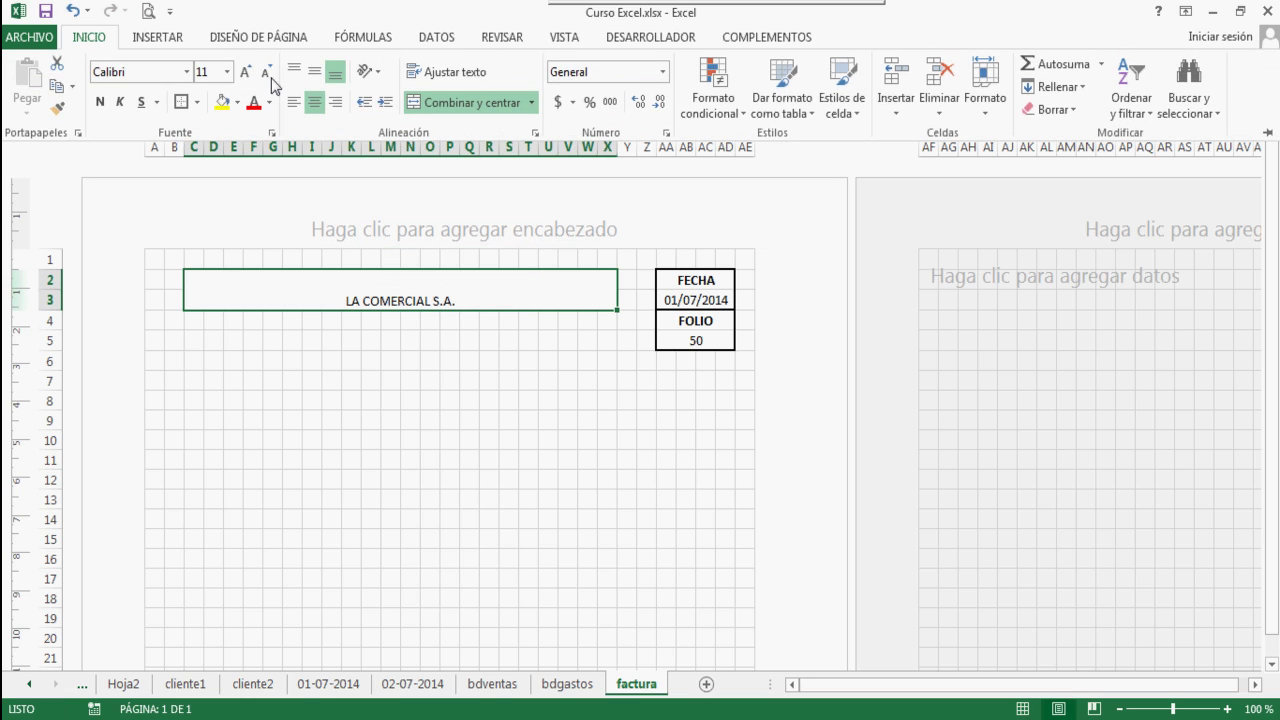
pyautogui.click(229, 73)
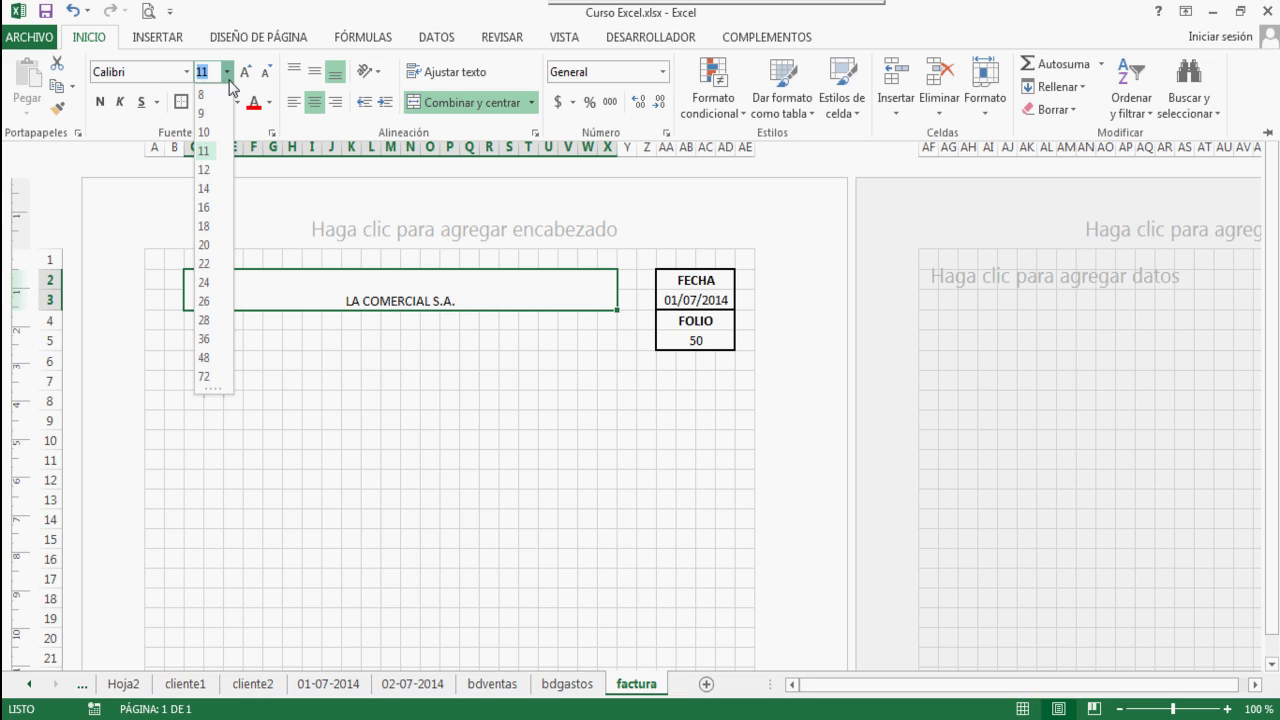
pyautogui.click(204, 301)
pyautogui.click(271, 300)
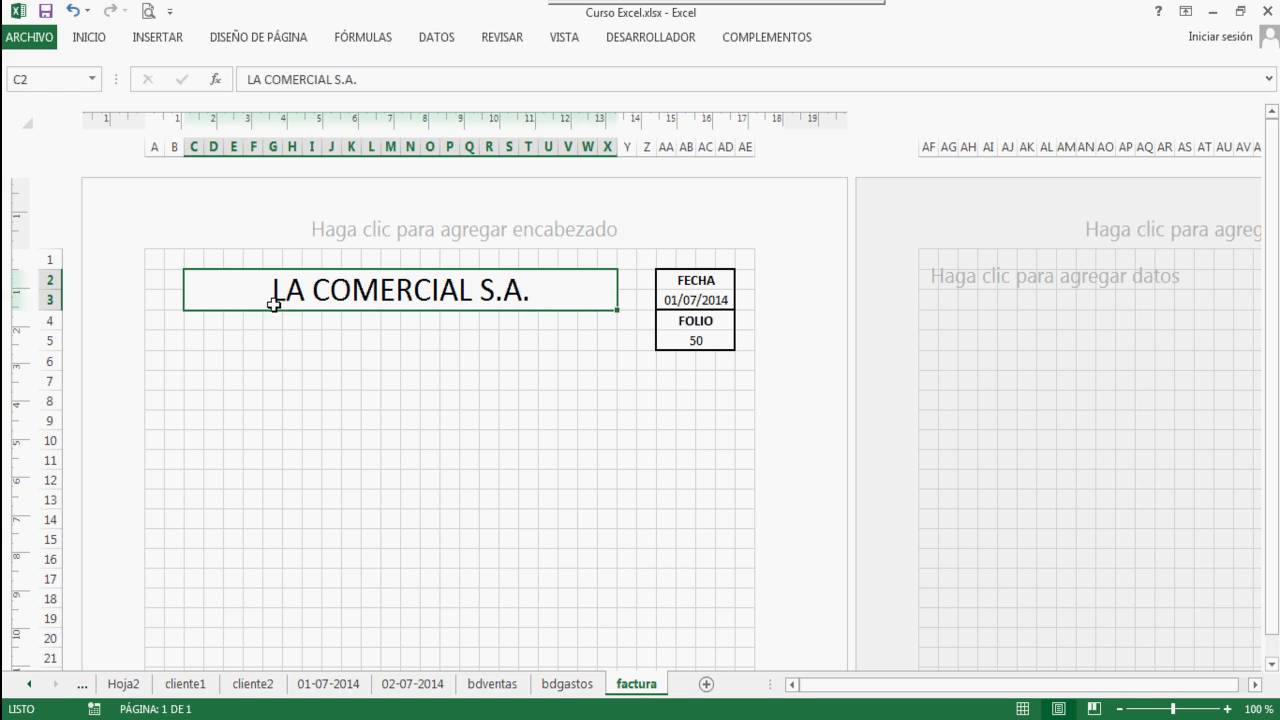
# Merge and center C4:X4 below the company name and enter the company's street address
pyautogui.click(268, 320)
pyautogui.moveTo(194, 319); pyautogui.dragTo(600, 320)
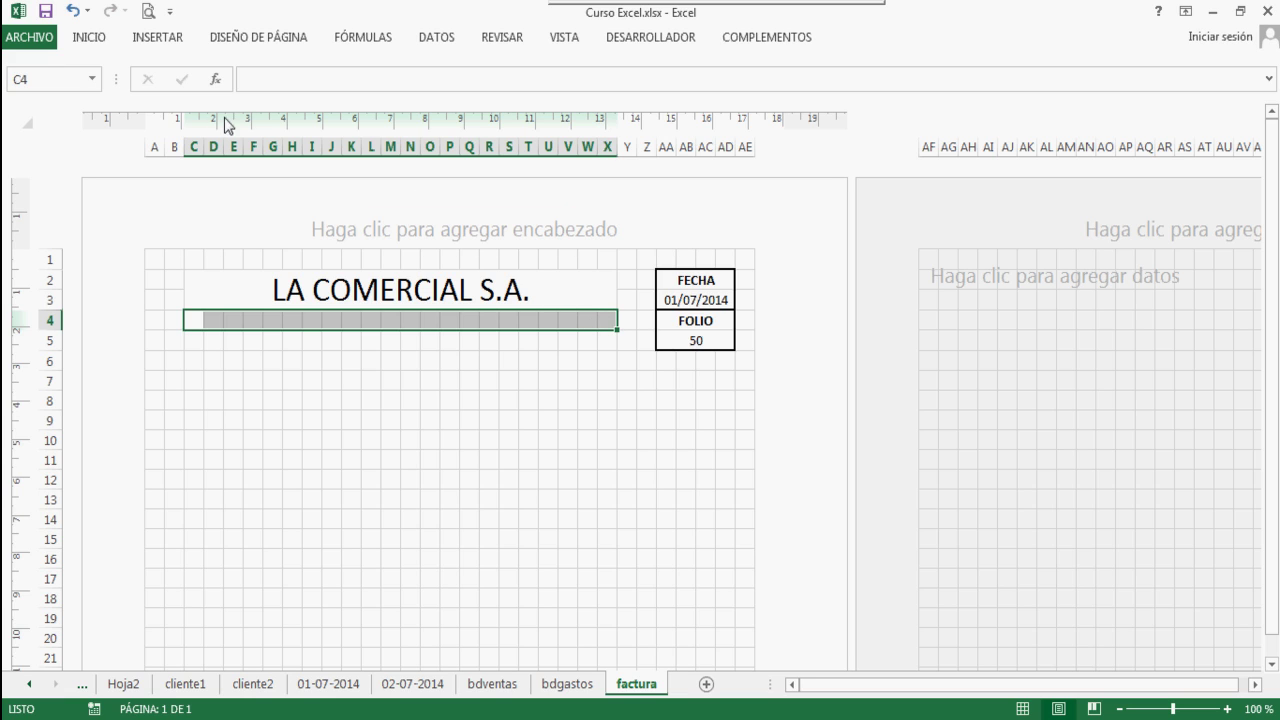
pyautogui.click(88, 40)
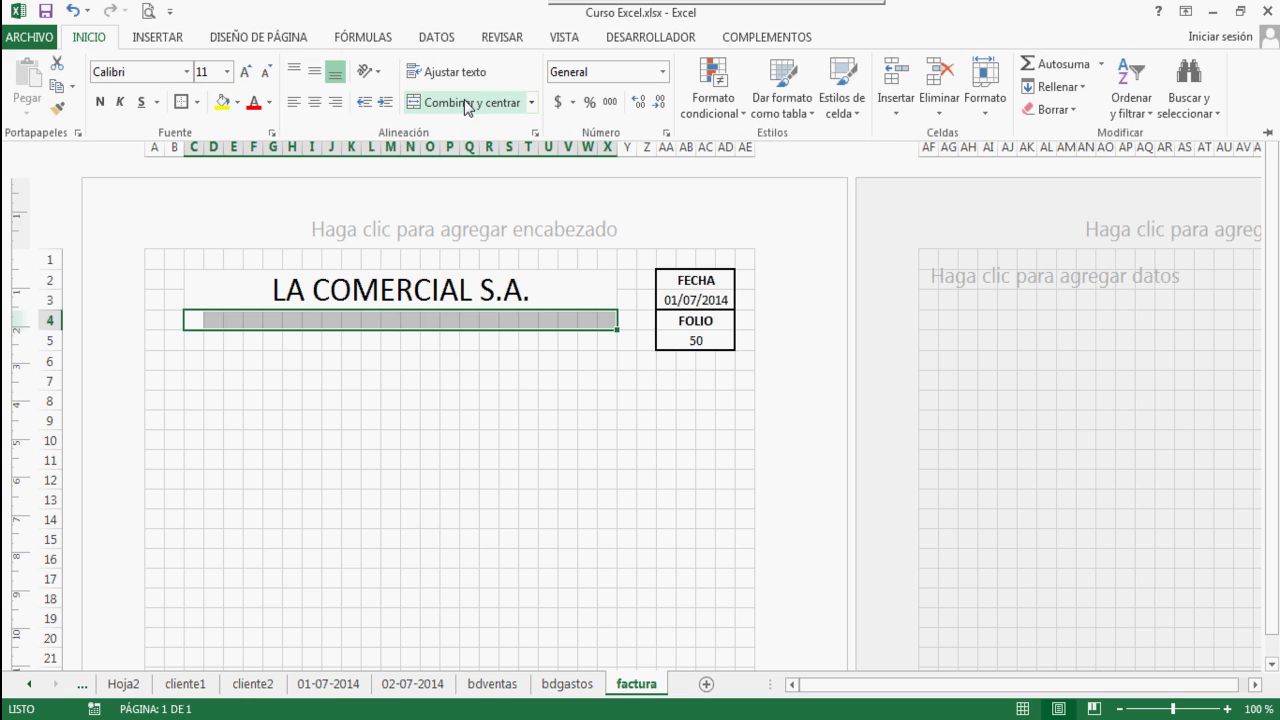
pyautogui.click(466, 103)
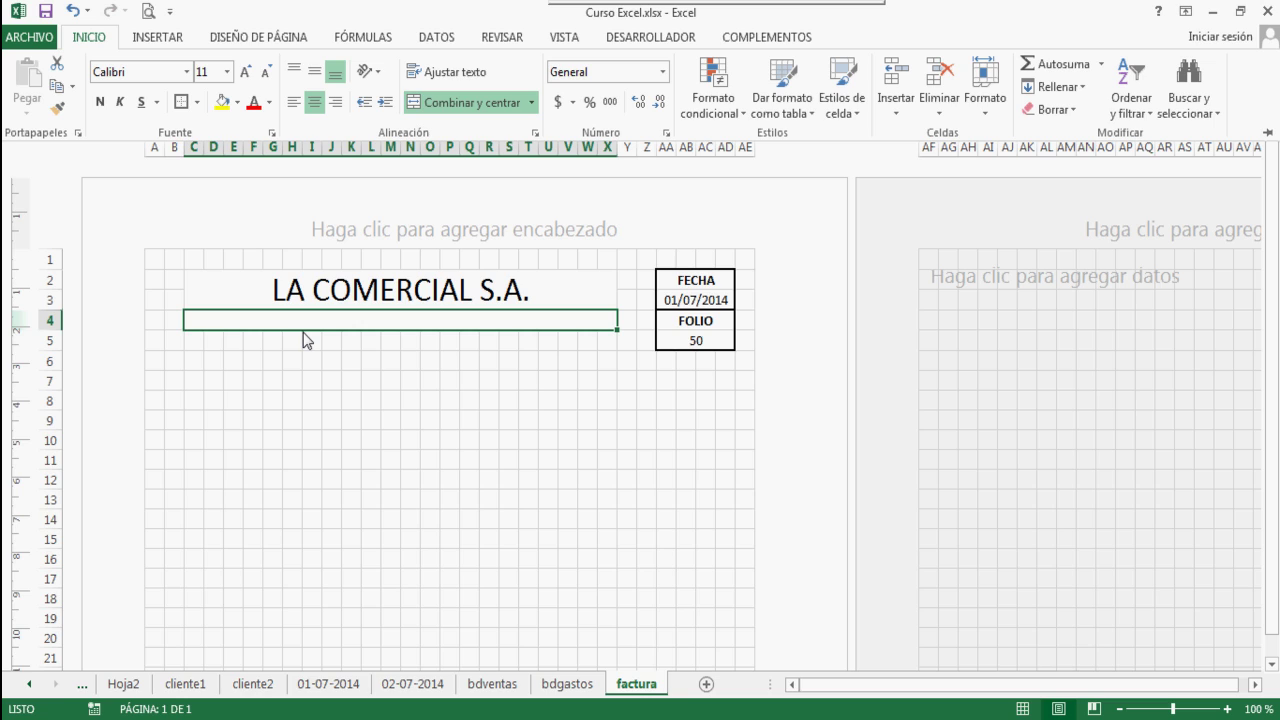
pyautogui.write('LAURELES')
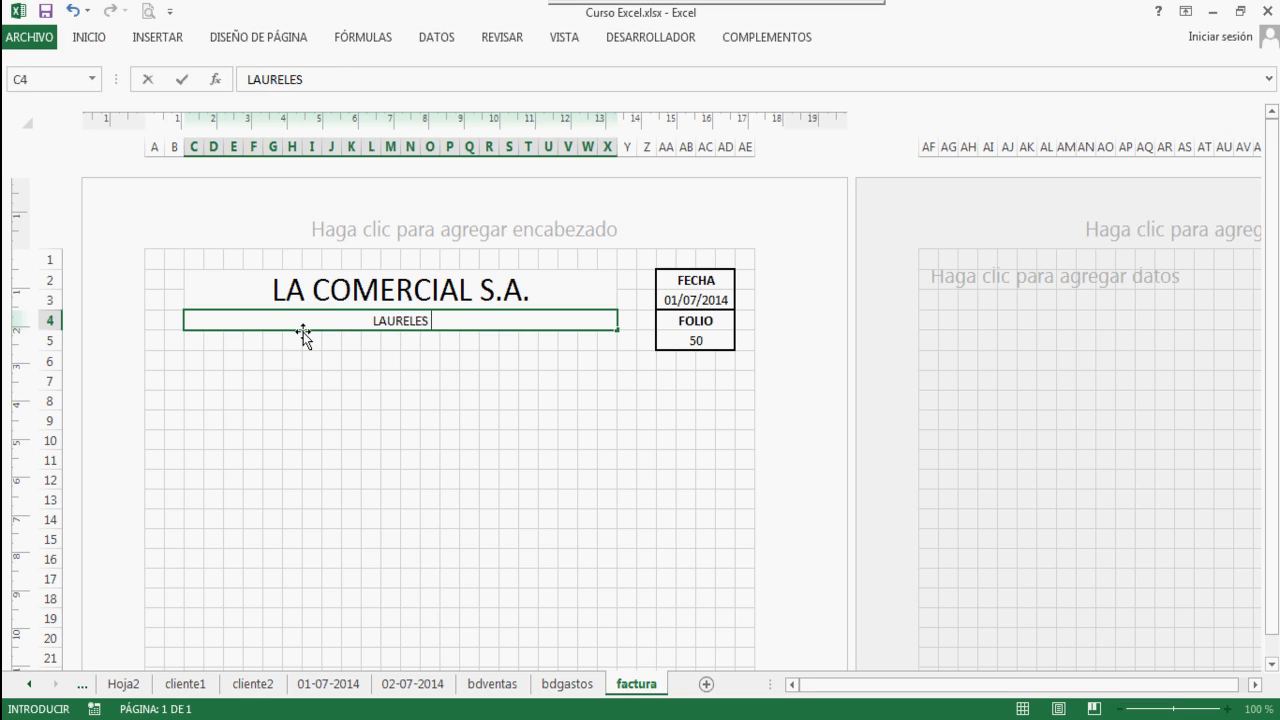
pyautogui.write(' # 4567')
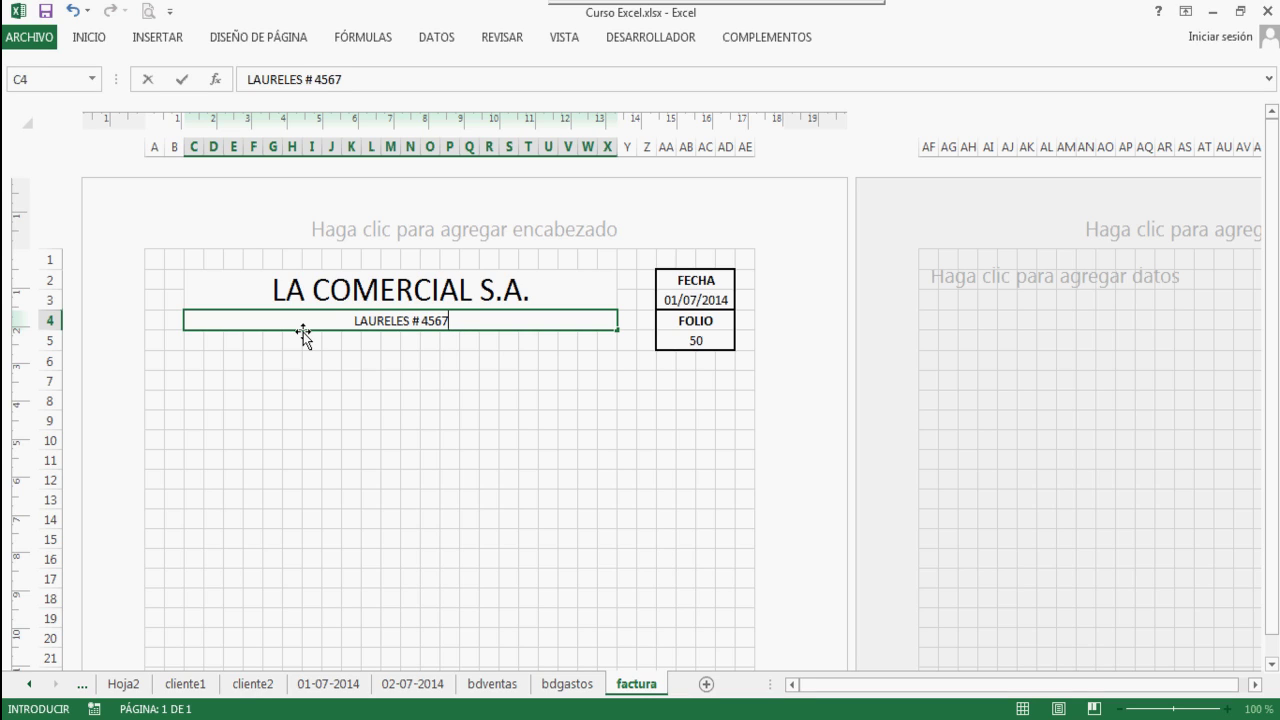
pyautogui.write(', COLONIA ')
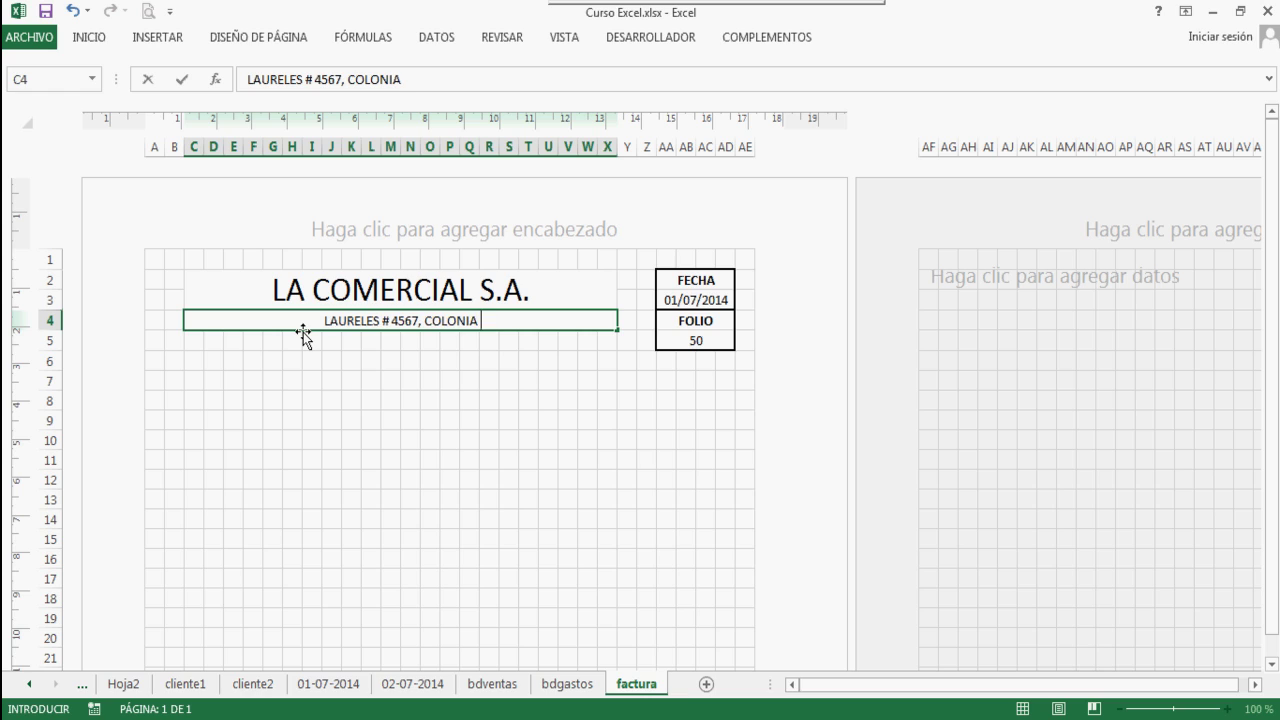
pyautogui.write('CENTRO, ')
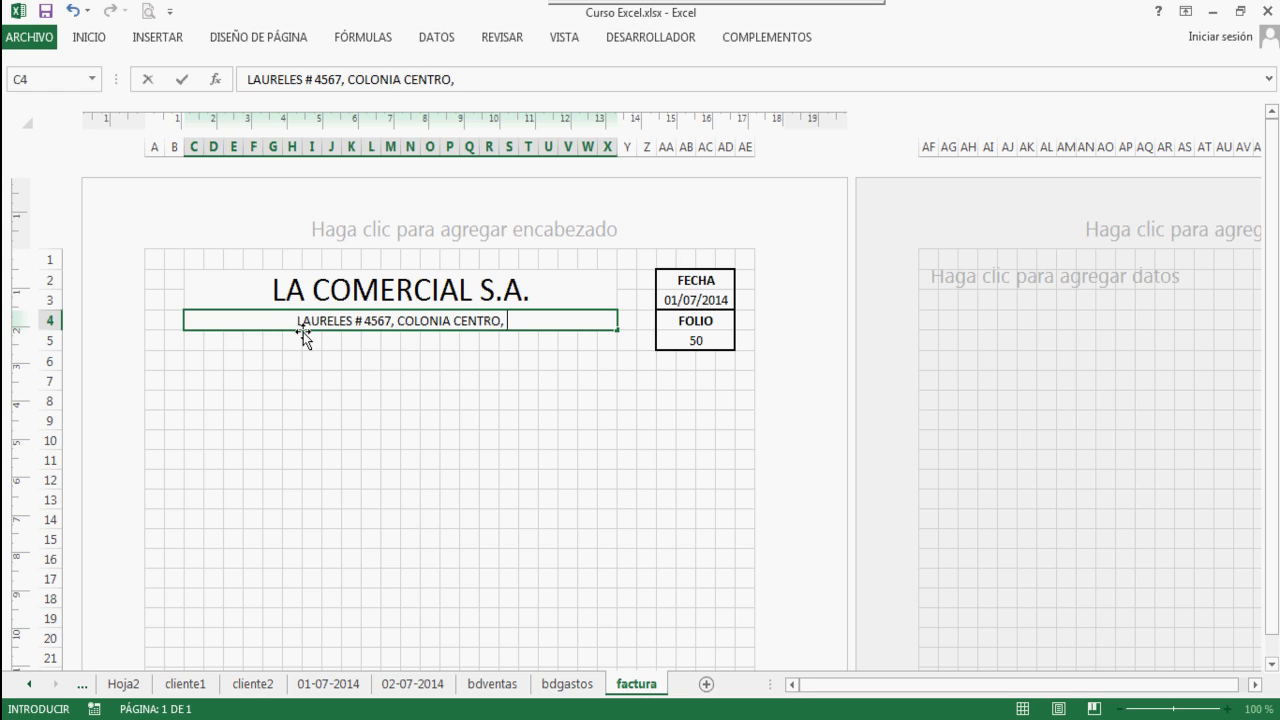
pyautogui.write('CULIACAN, SINALOA')
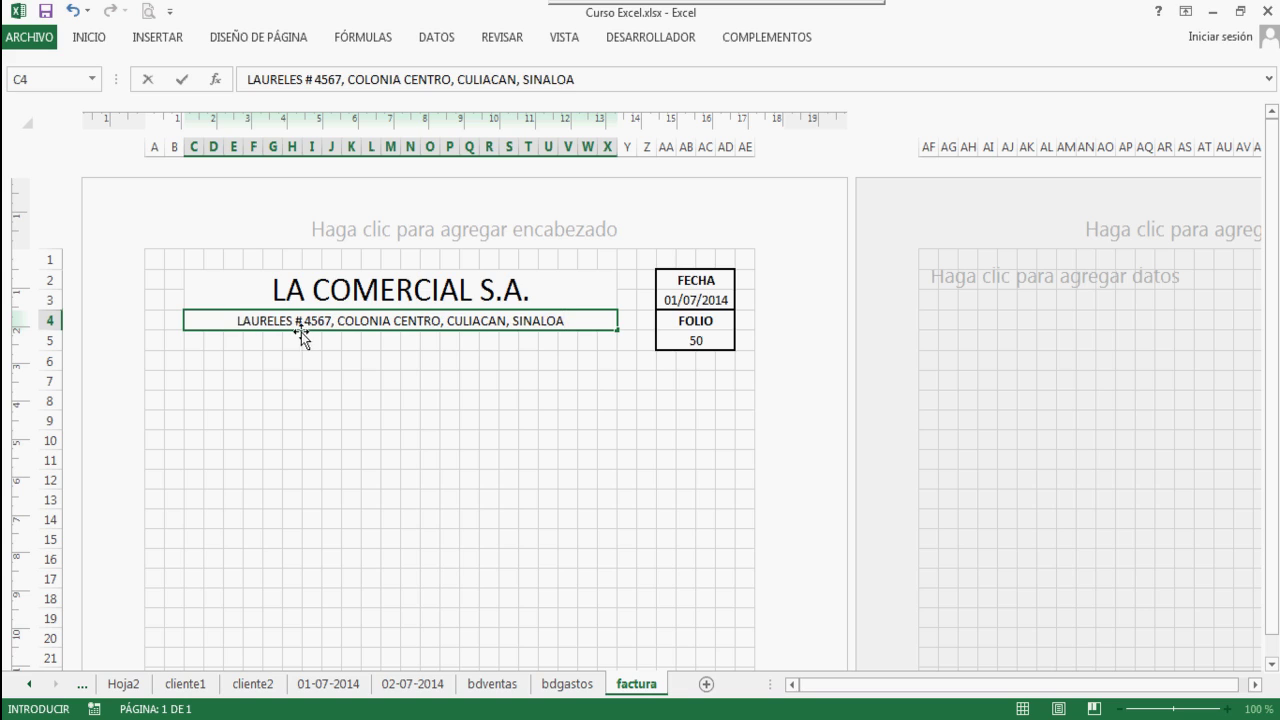
# Merge and center C5:X5 below the address and enter RFC: followed by the company's tax ID number
pyautogui.click(196, 340)
pyautogui.moveTo(196, 340); pyautogui.dragTo(602, 337)
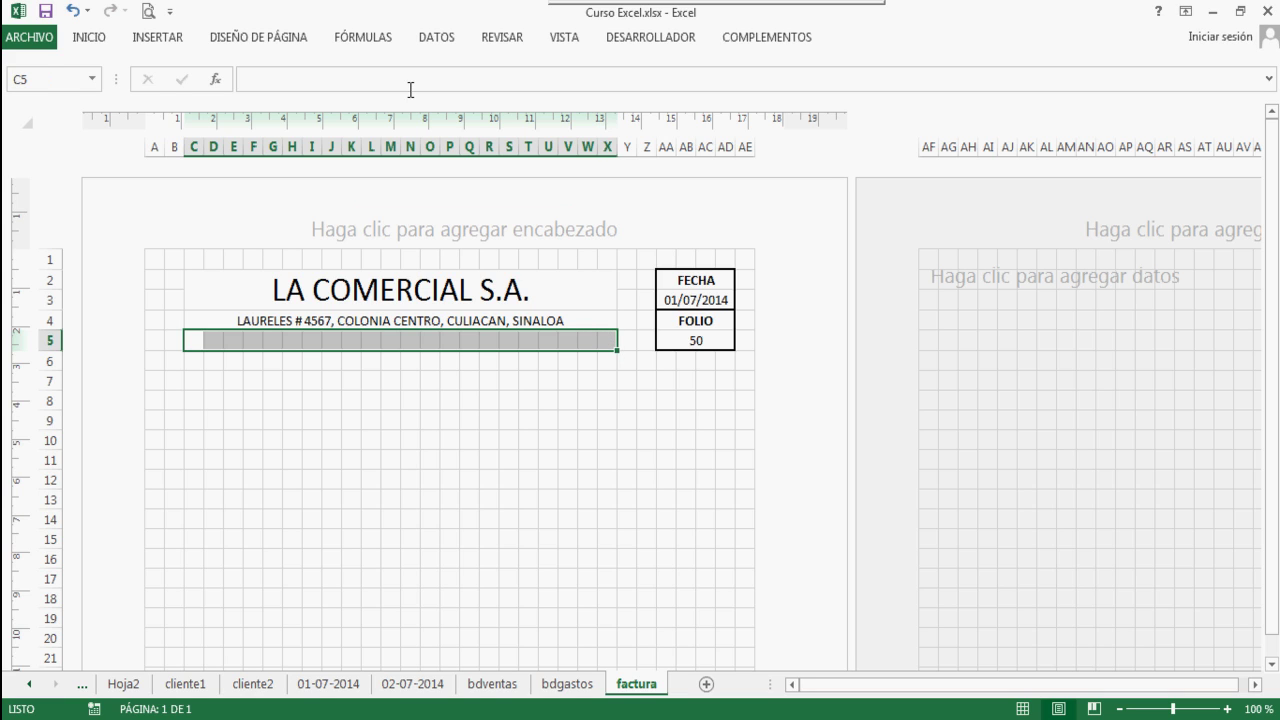
pyautogui.click(90, 38)
pyautogui.click(440, 103)
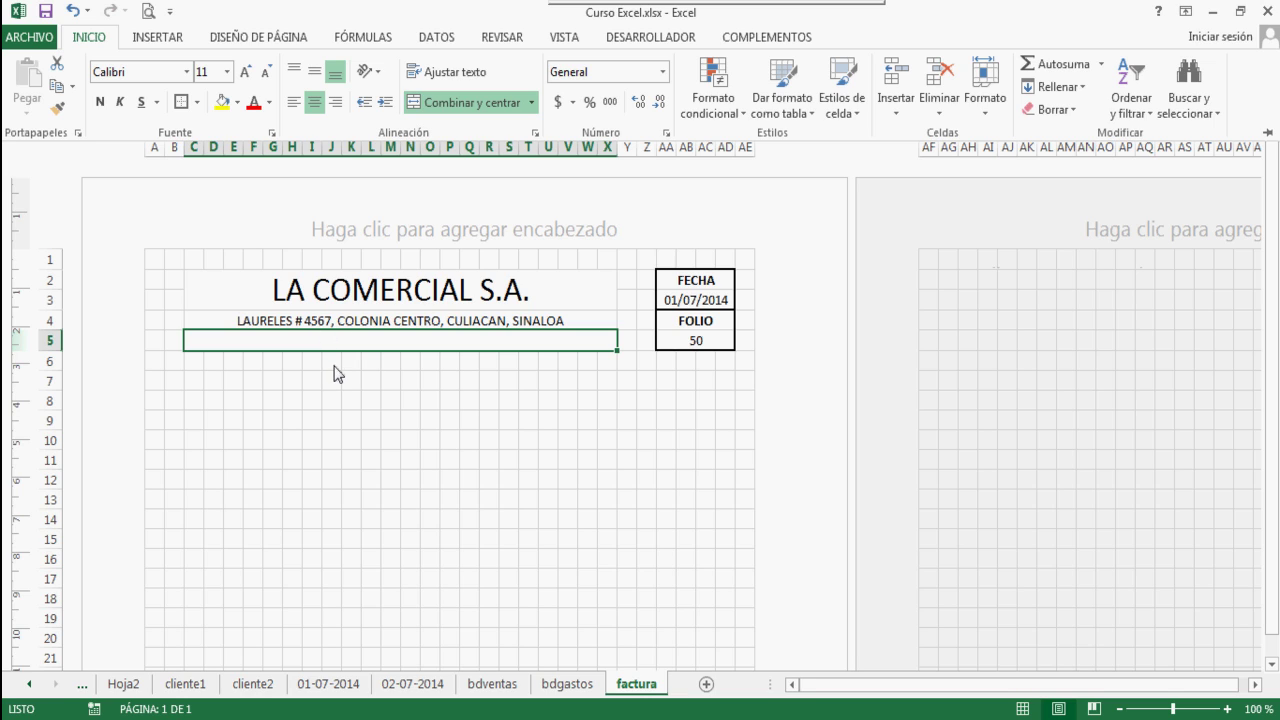
pyautogui.click(337, 368)
pyautogui.click(336, 357)
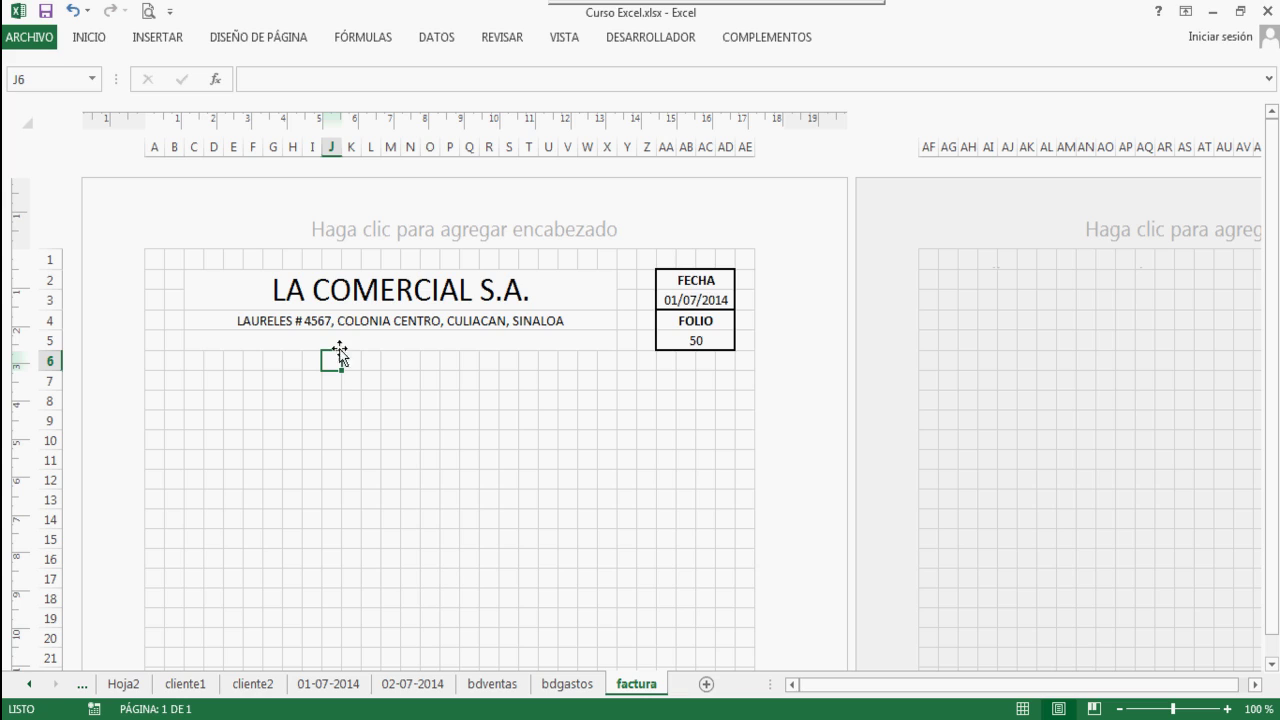
pyautogui.moveTo(303, 369); pyautogui.dragTo(346, 364)
pyautogui.click(343, 337)
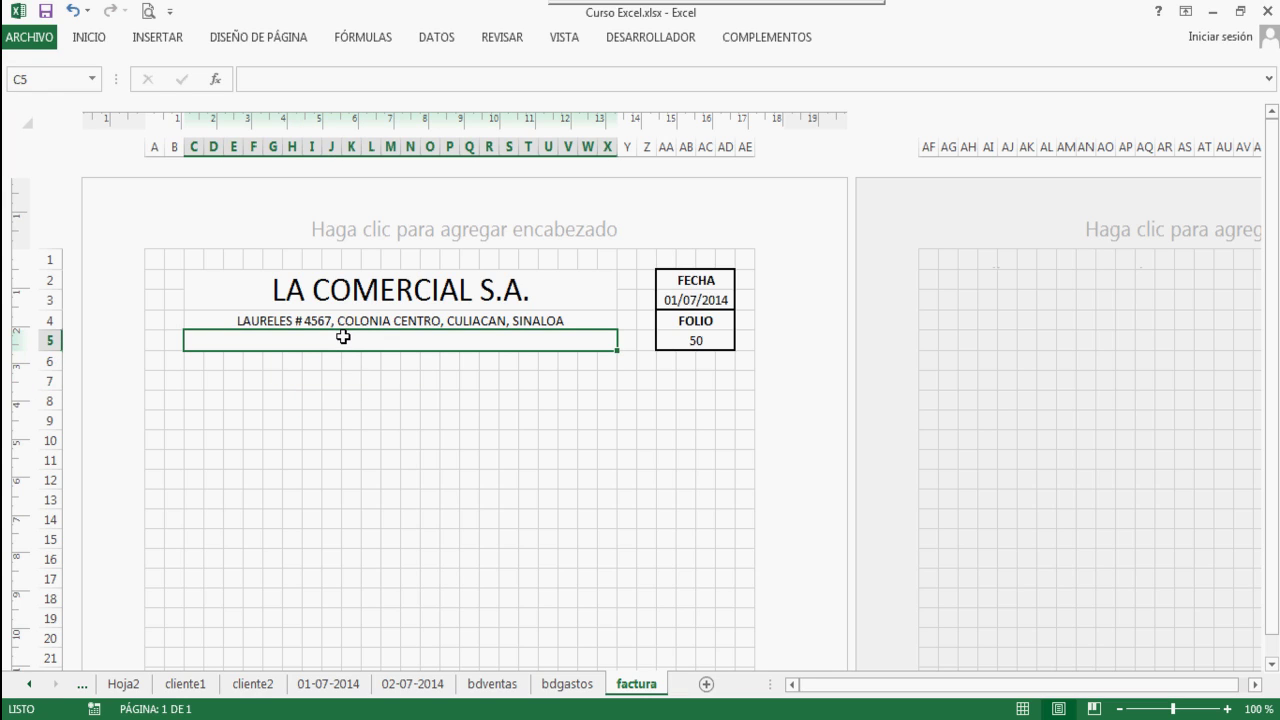
pyautogui.write('RFC')
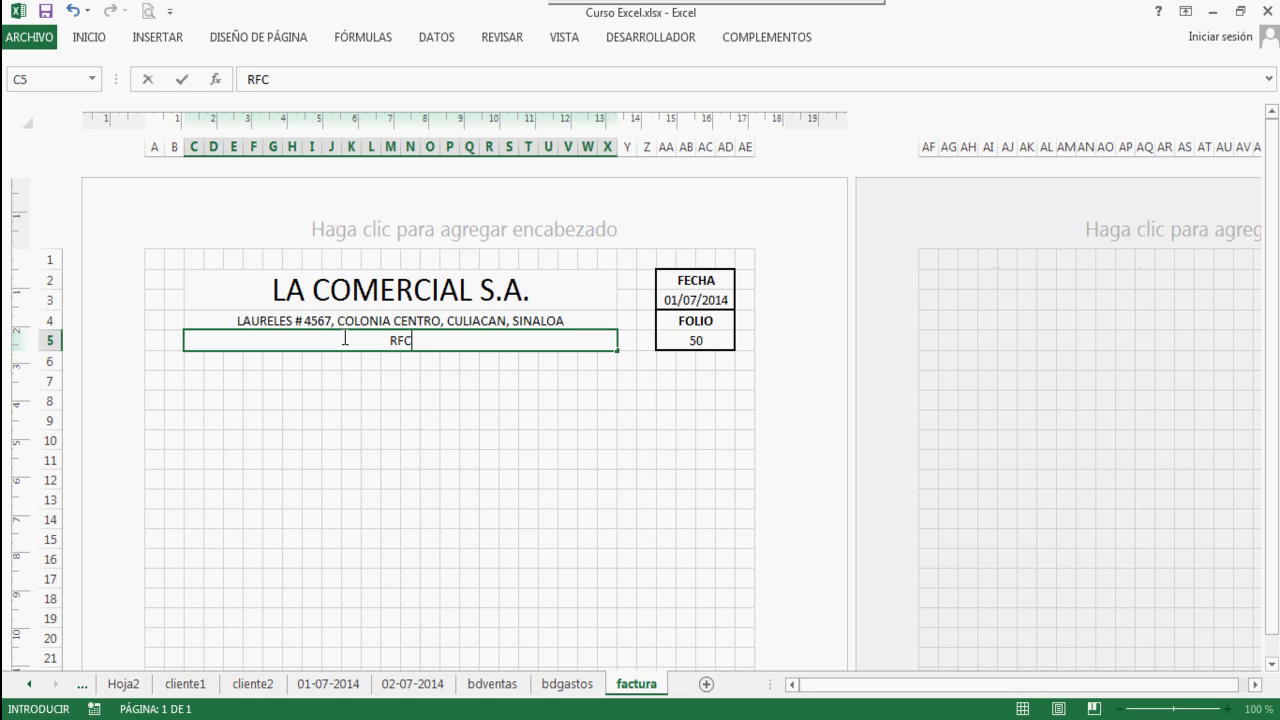
pyautogui.write(': 1234')
pyautogui.press('Return')
pyautogui.click(357, 340)
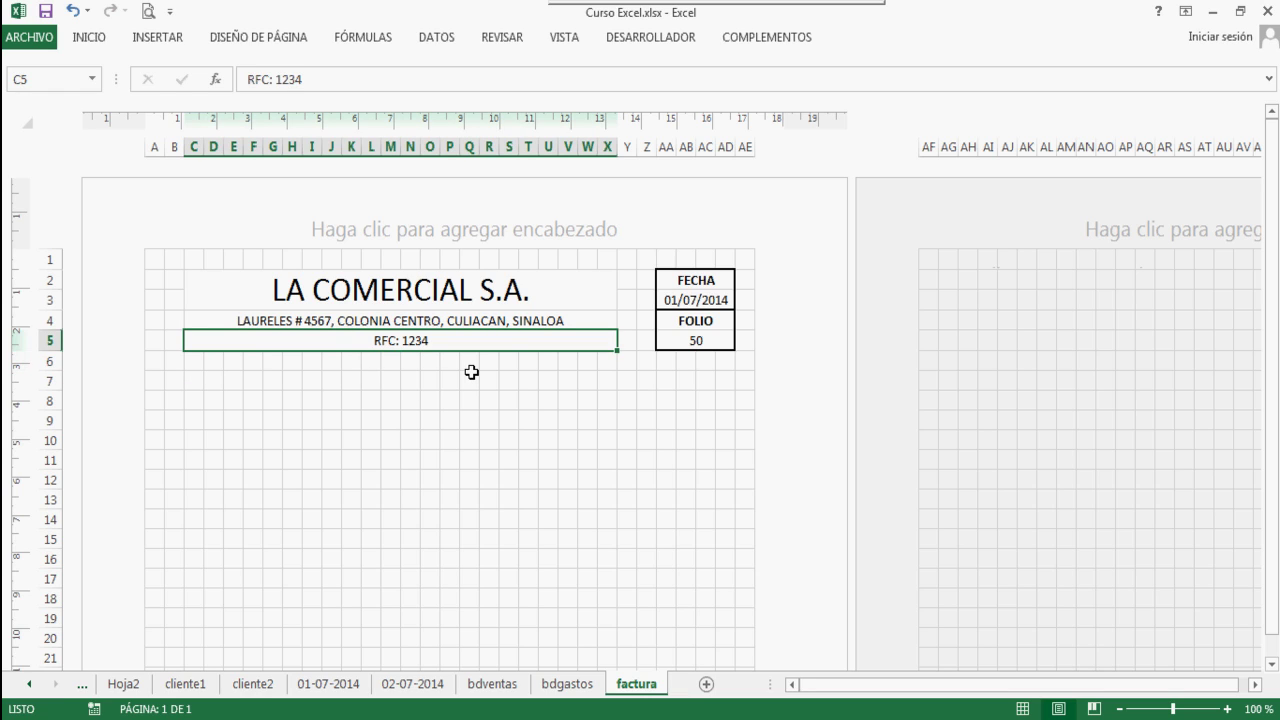
# Merge and center B7:F7 for a customer label and G7:X7 for its value
pyautogui.click(199, 377)
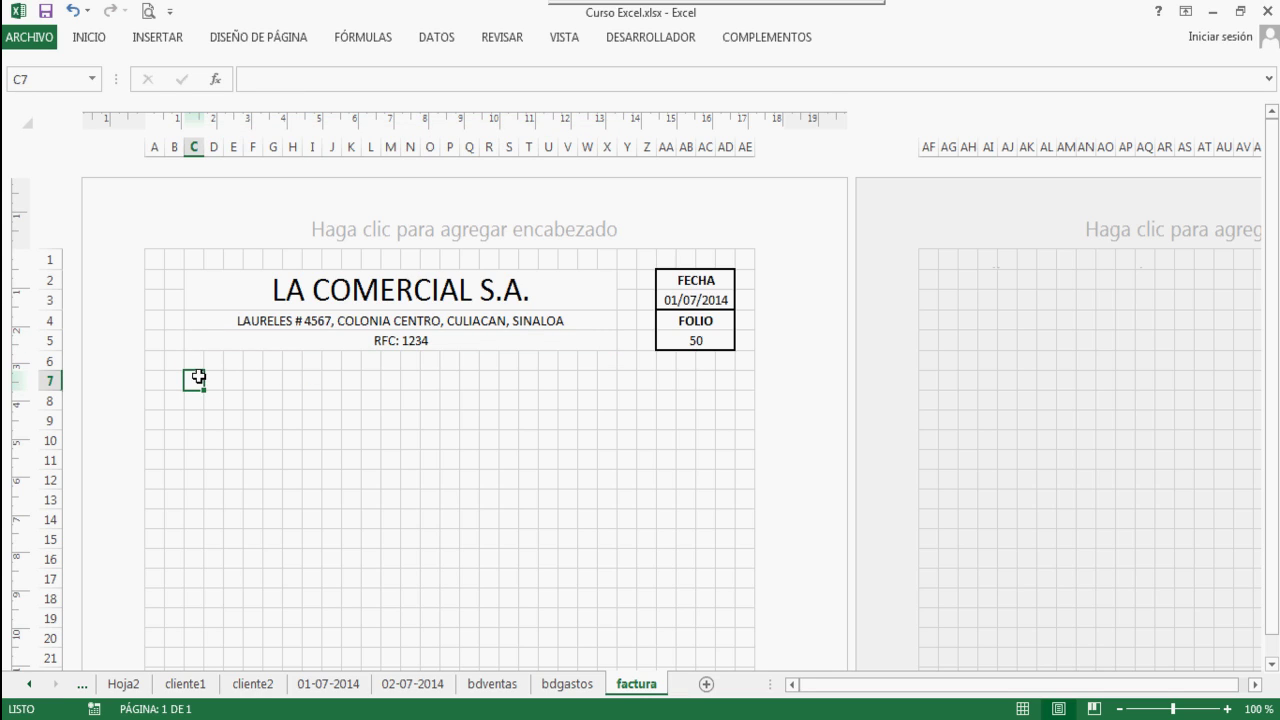
pyautogui.moveTo(177, 379); pyautogui.dragTo(248, 380)
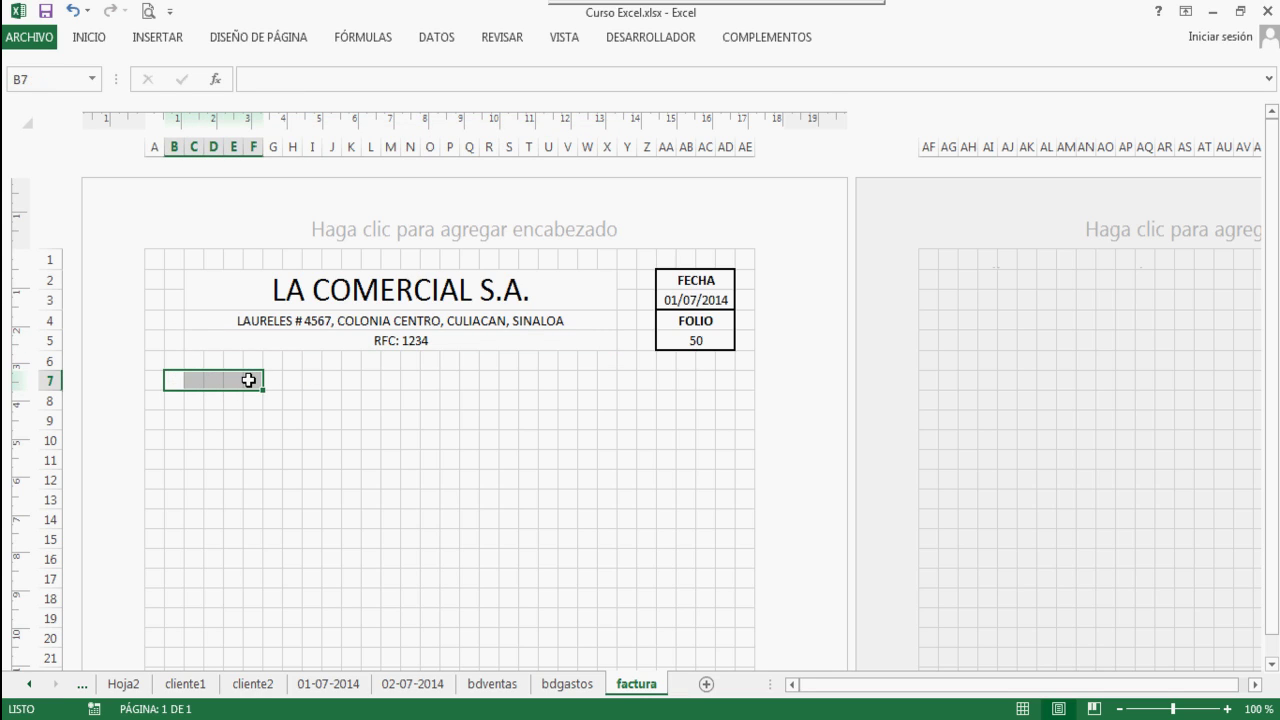
pyautogui.click(89, 37)
pyautogui.click(415, 103)
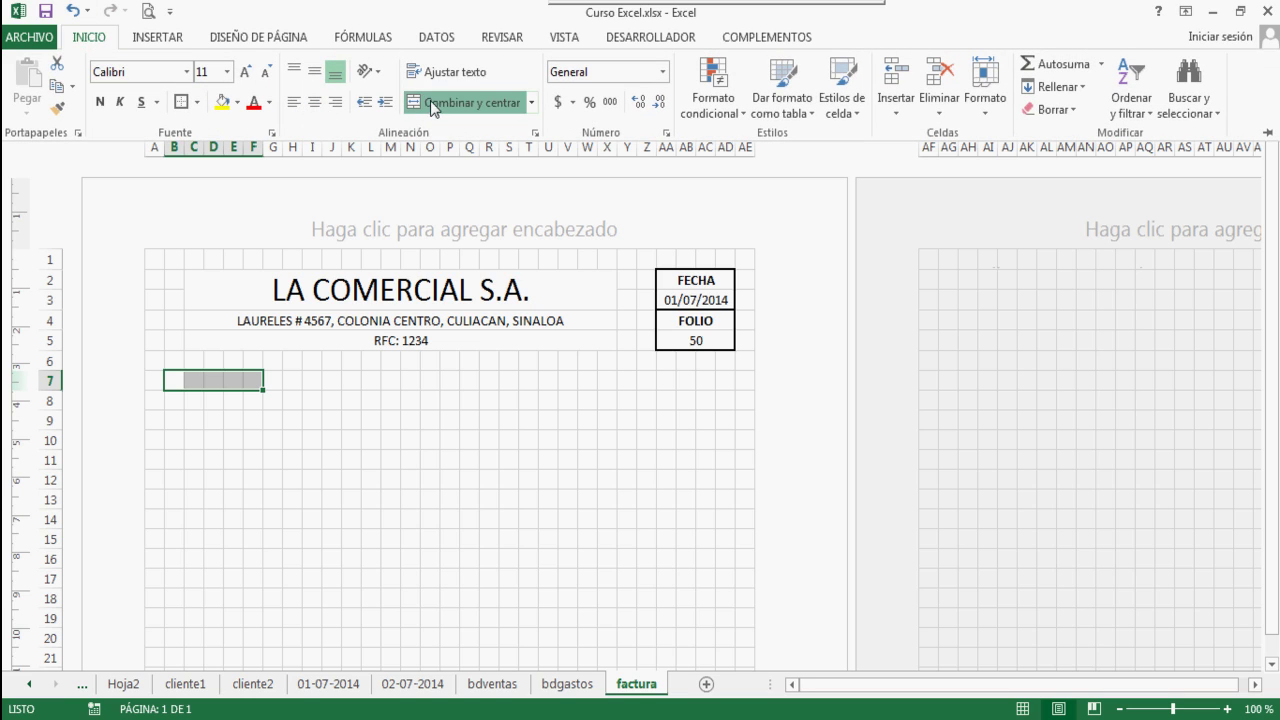
pyautogui.click(271, 381)
pyautogui.moveTo(271, 381); pyautogui.dragTo(605, 372)
pyautogui.click(97, 42)
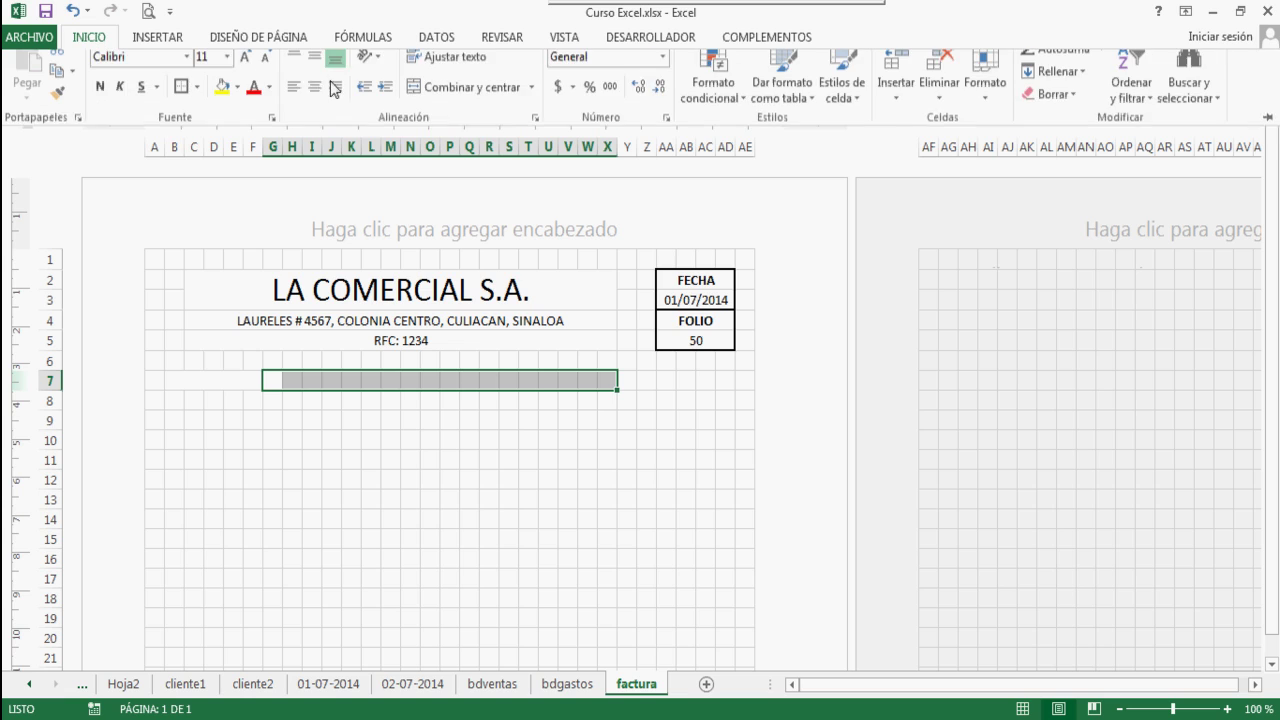
pyautogui.click(488, 110)
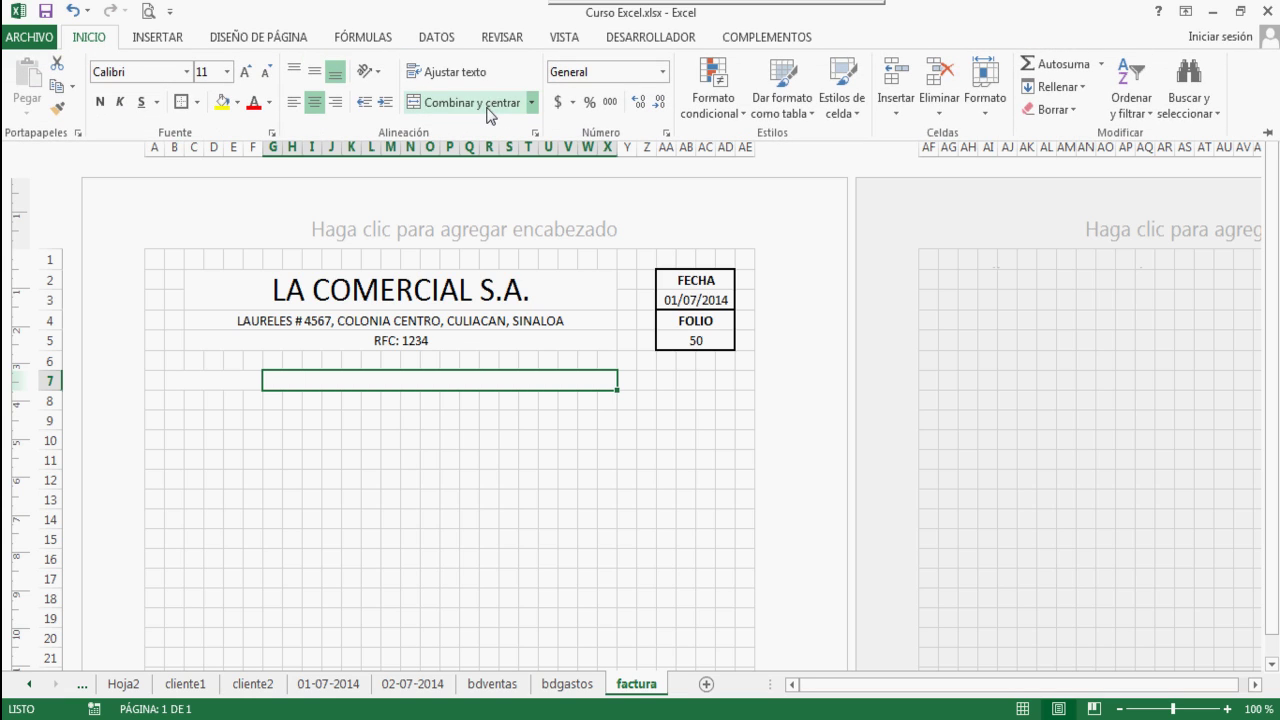
# Copy the merged cells of row 7, B7:X7, down to rows 8 and 9 by filling
pyautogui.click(226, 393)
pyautogui.click(218, 380)
pyautogui.moveTo(218, 379); pyautogui.dragTo(483, 397)
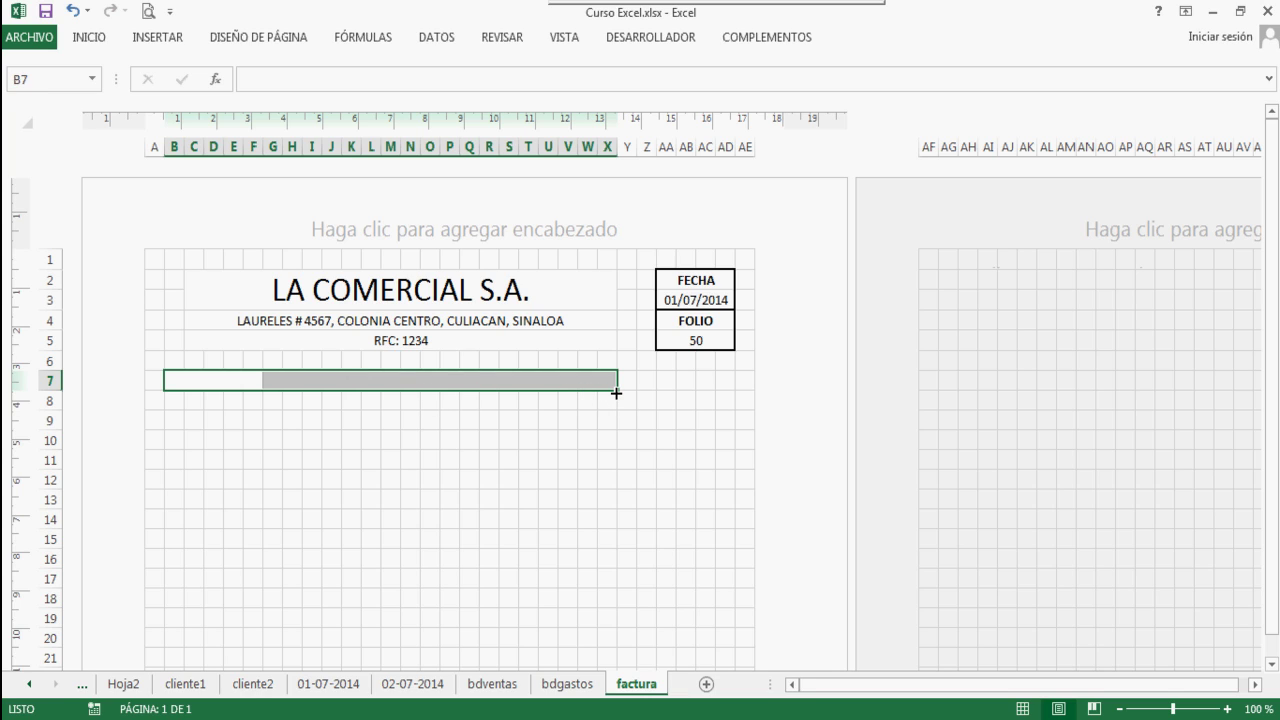
pyautogui.moveTo(617, 390); pyautogui.dragTo(619, 428)
# Enter the labels CLIENTE: in B7 and DIRECCION in B8
pyautogui.click(246, 384)
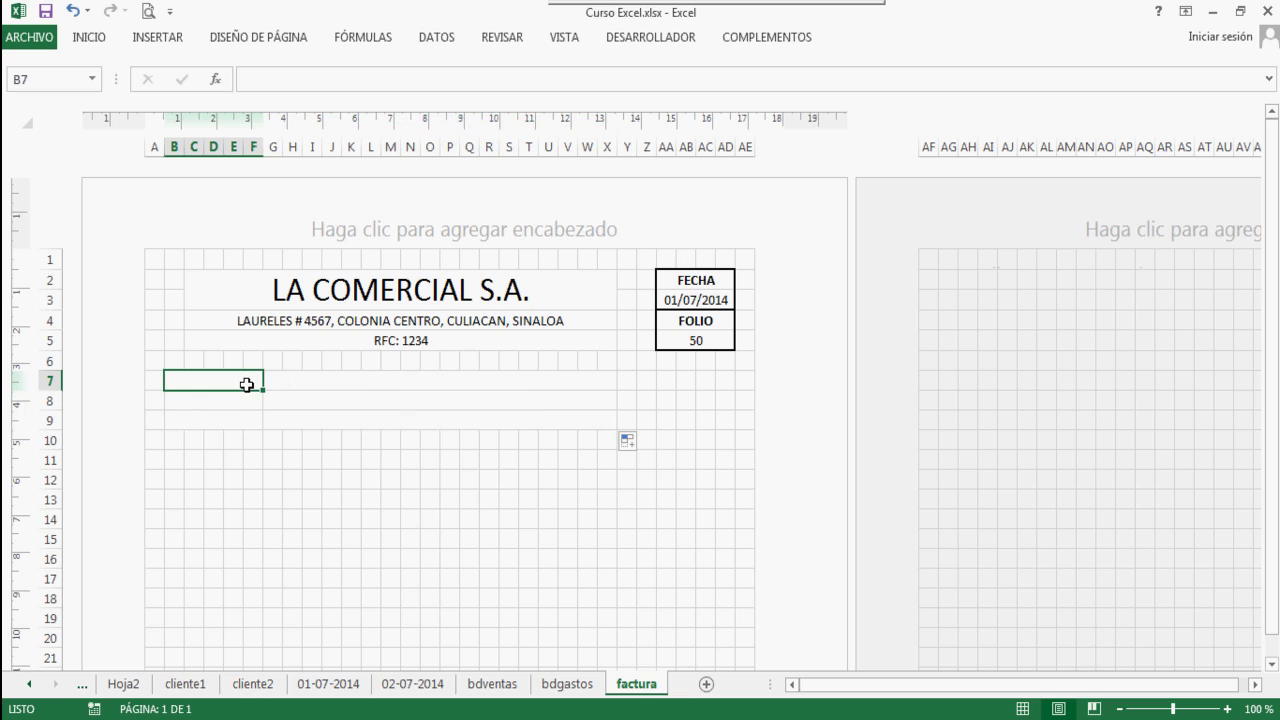
pyautogui.write('CLIEN')
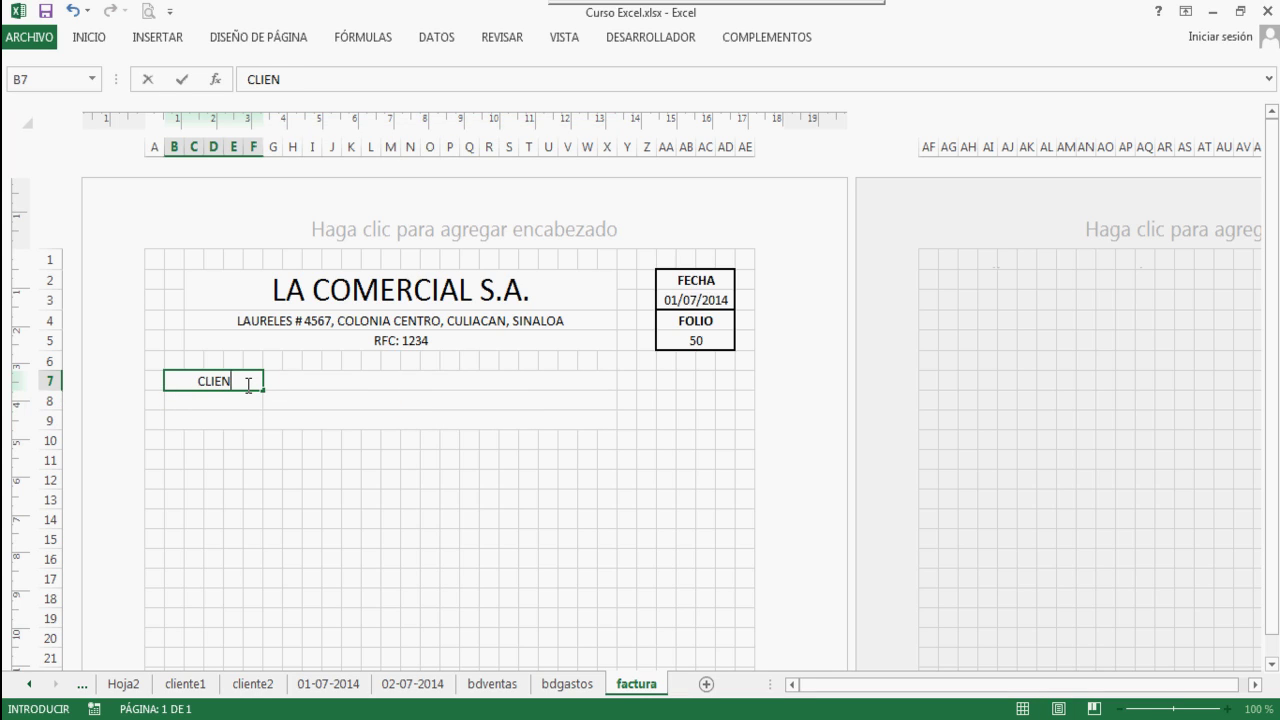
pyautogui.write('TE:')
pyautogui.press('Return')
pyautogui.write('DIRECCION')
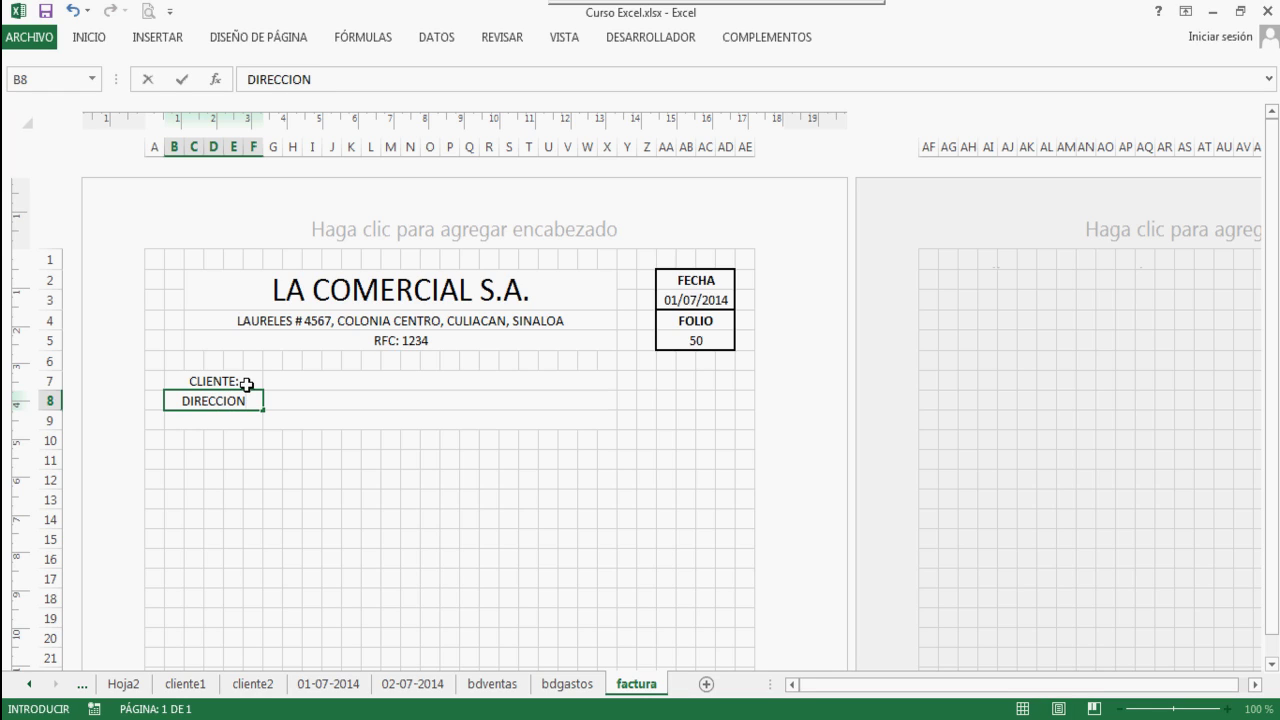
pyautogui.press('Return')
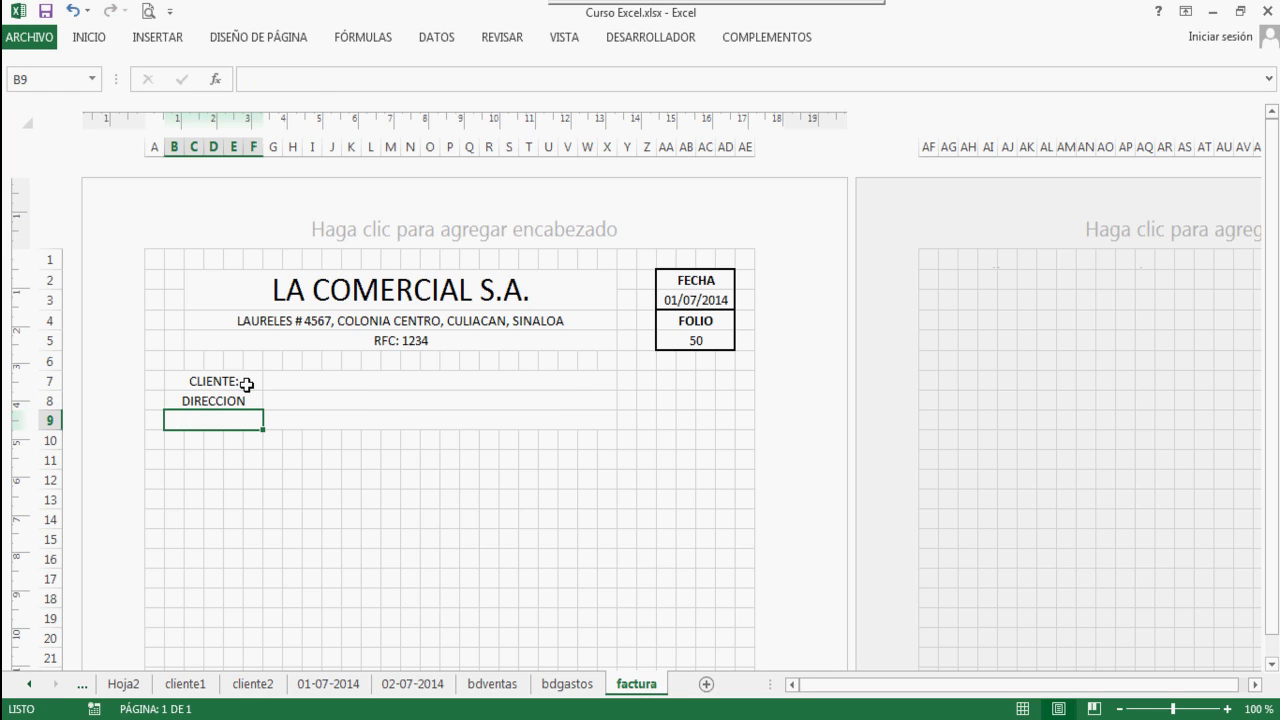
# Enter the label RFC in B9 and the customer's full name in G7
pyautogui.write('RFC')
pyautogui.press('Tab')
pyautogui.press('Up')
pyautogui.press('Up')
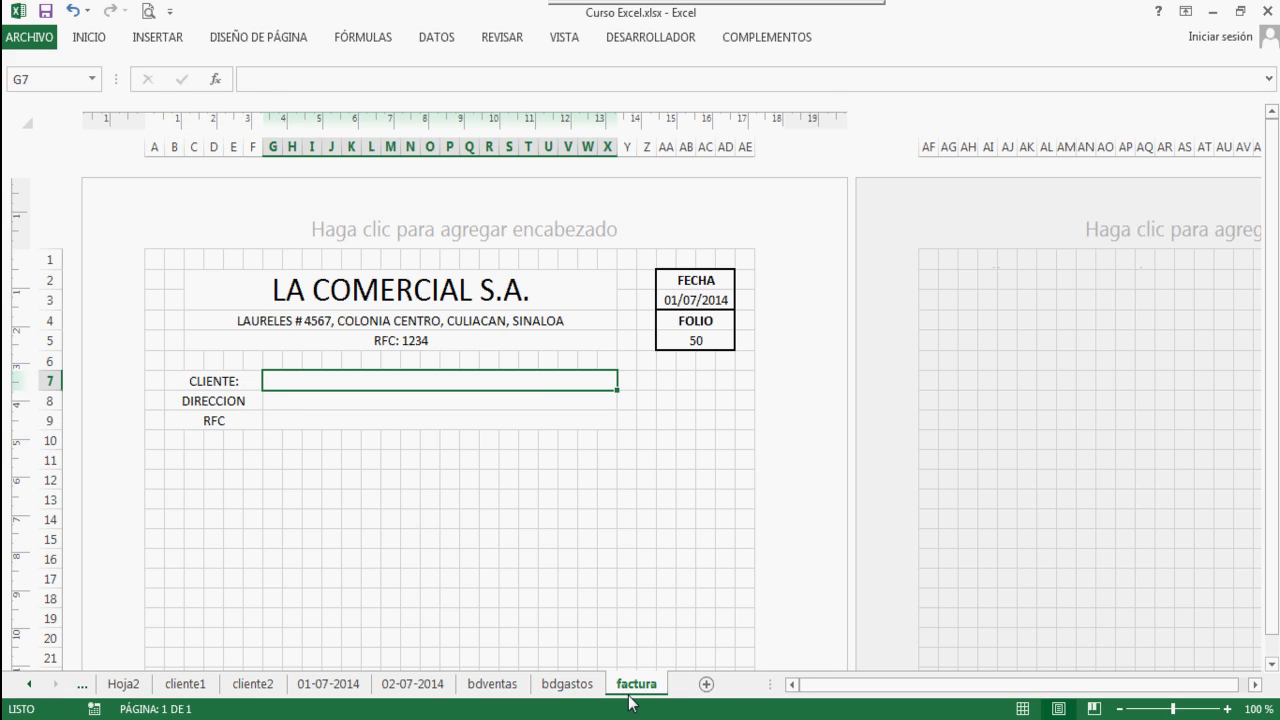
pyautogui.write('K')
pyautogui.write('U')
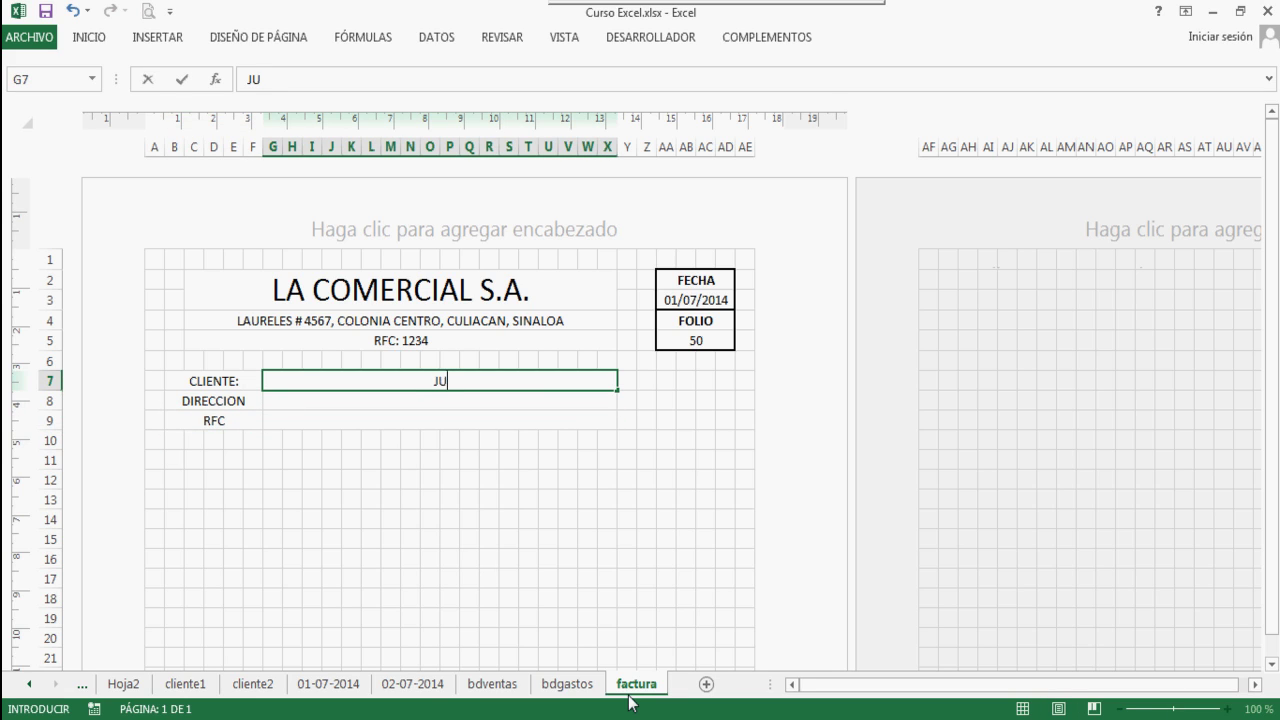
pyautogui.write('AN MANUEL AR')
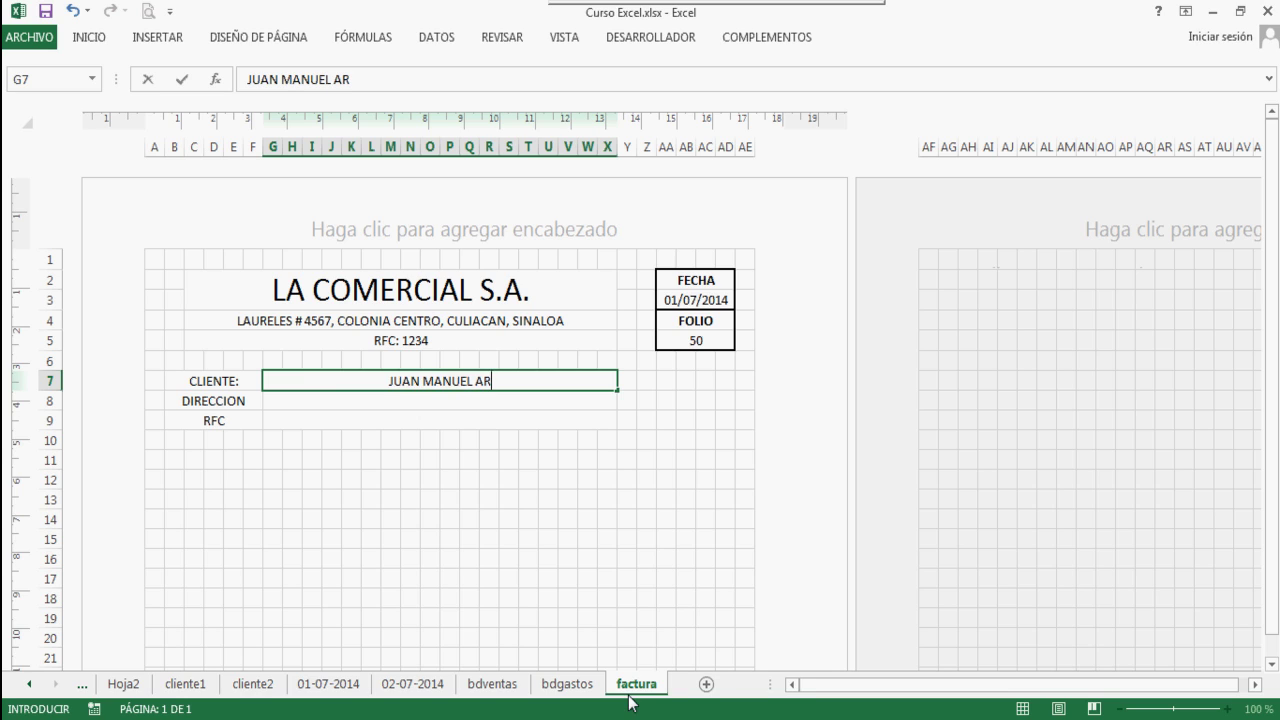
pyautogui.write('MENTA')
pyautogui.press('Return')
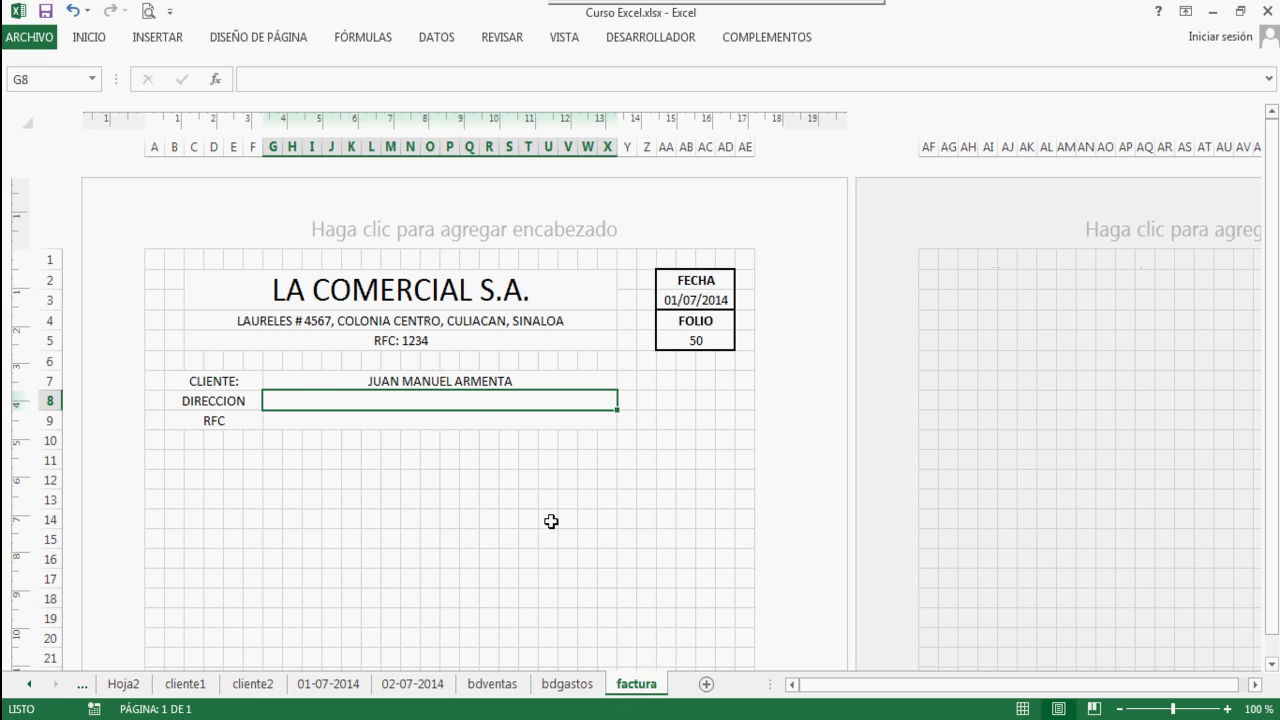
# Enter the customer's address in G8 and the customer's tax ID number in G9
pyautogui.write('OBREGON')
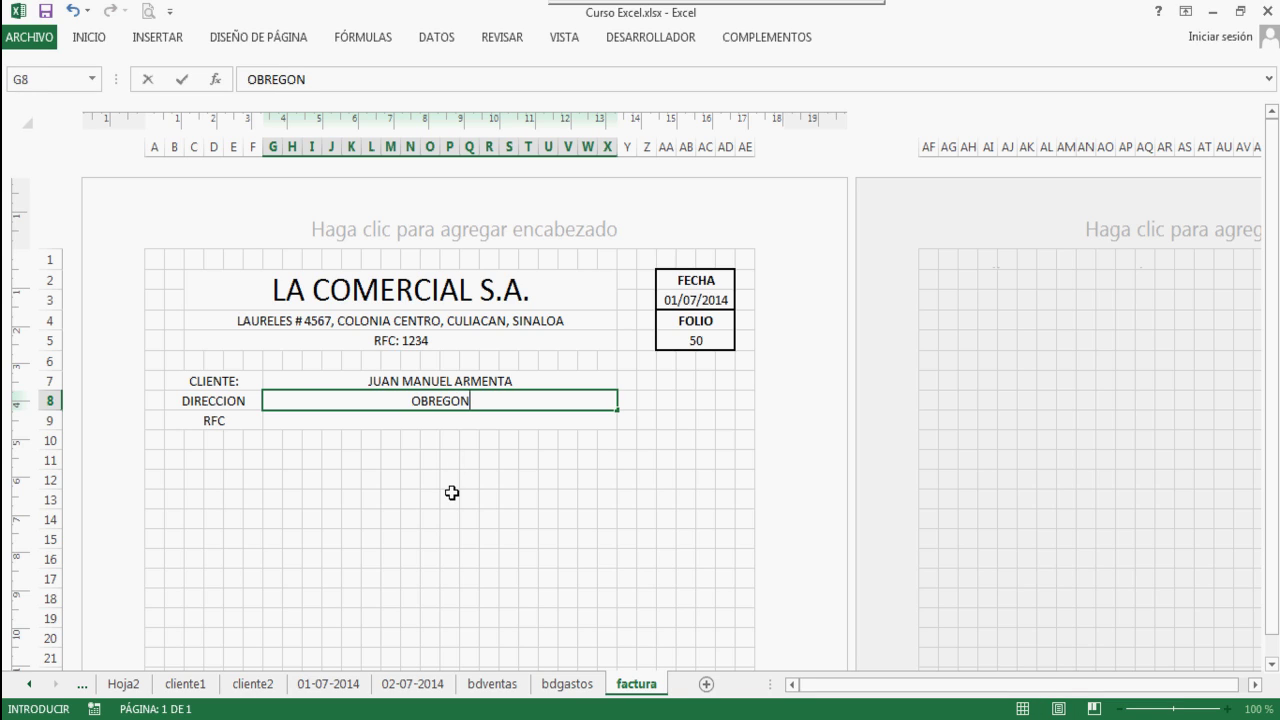
pyautogui.write(' # 8765')
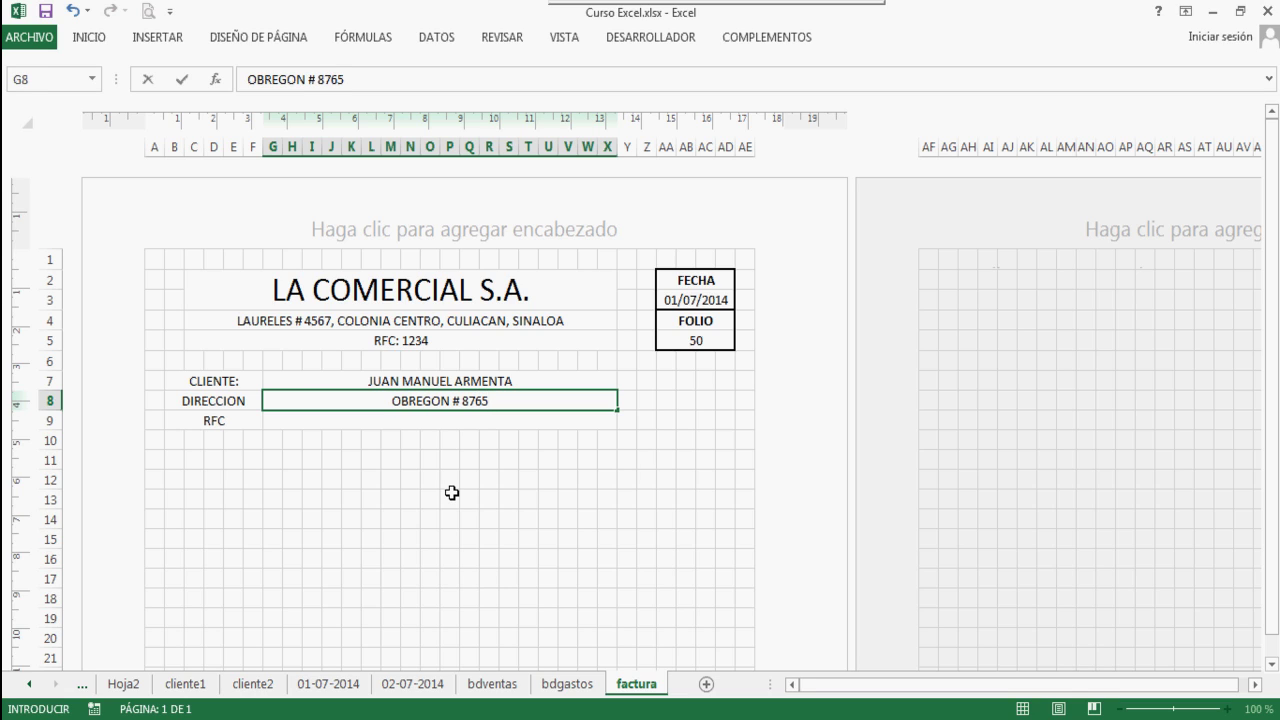
pyautogui.write(', COL')
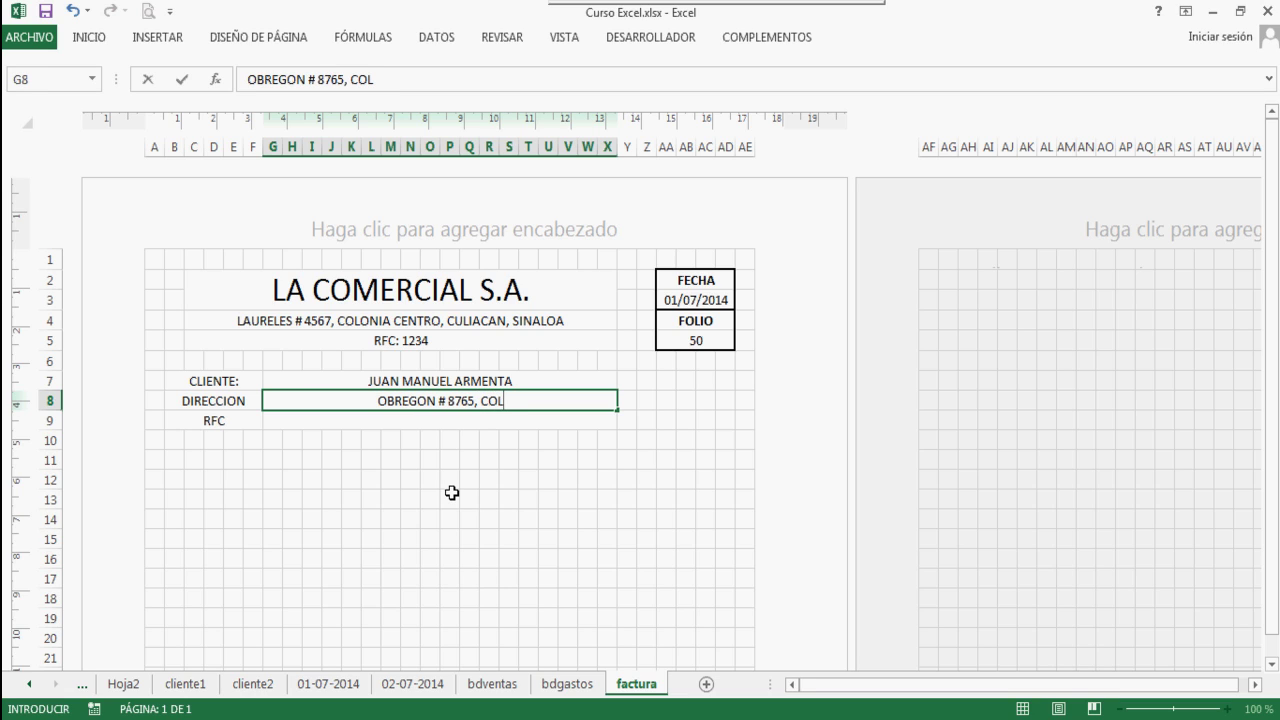
pyautogui.write('. CENTRO')
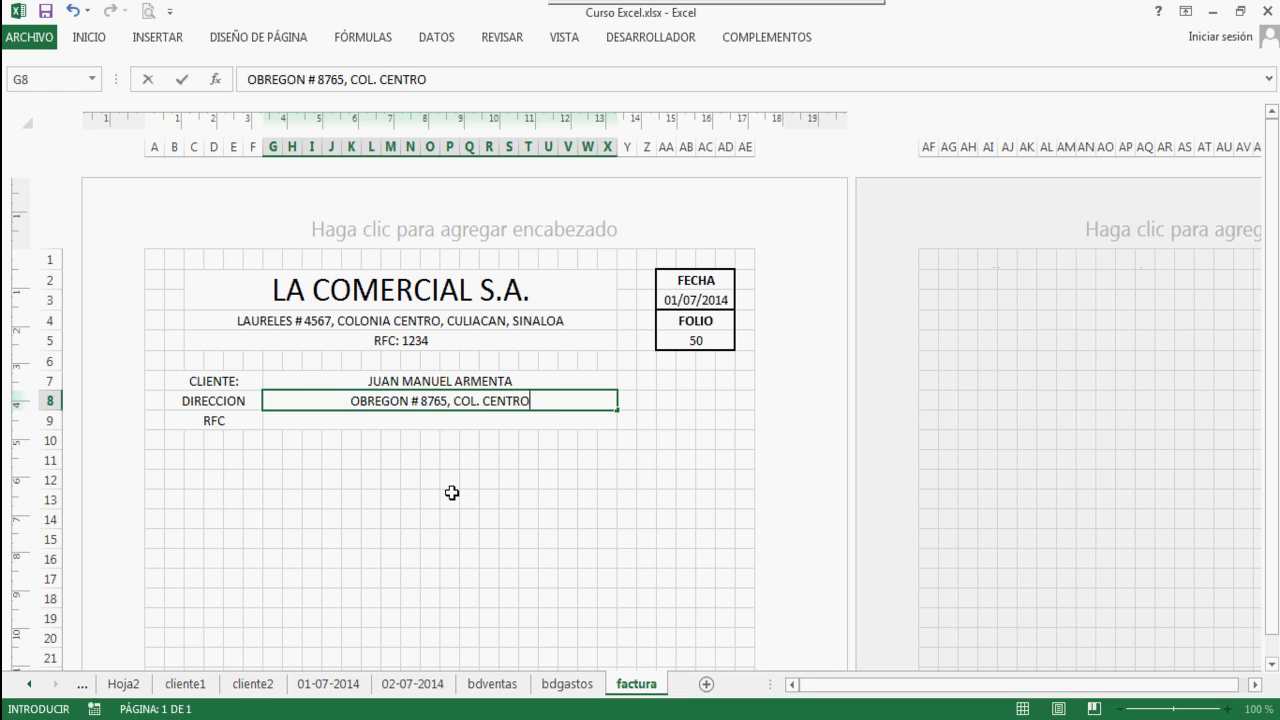
pyautogui.write(', CULIACAN')
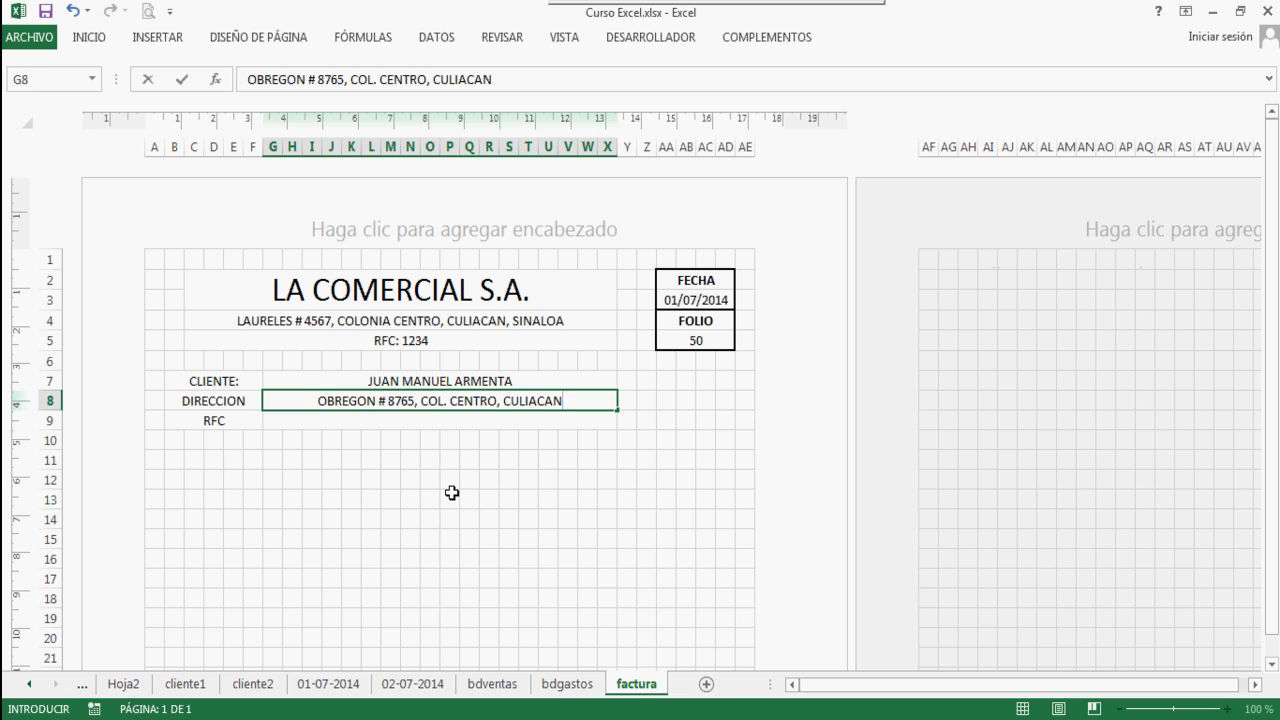
pyautogui.press('Return')
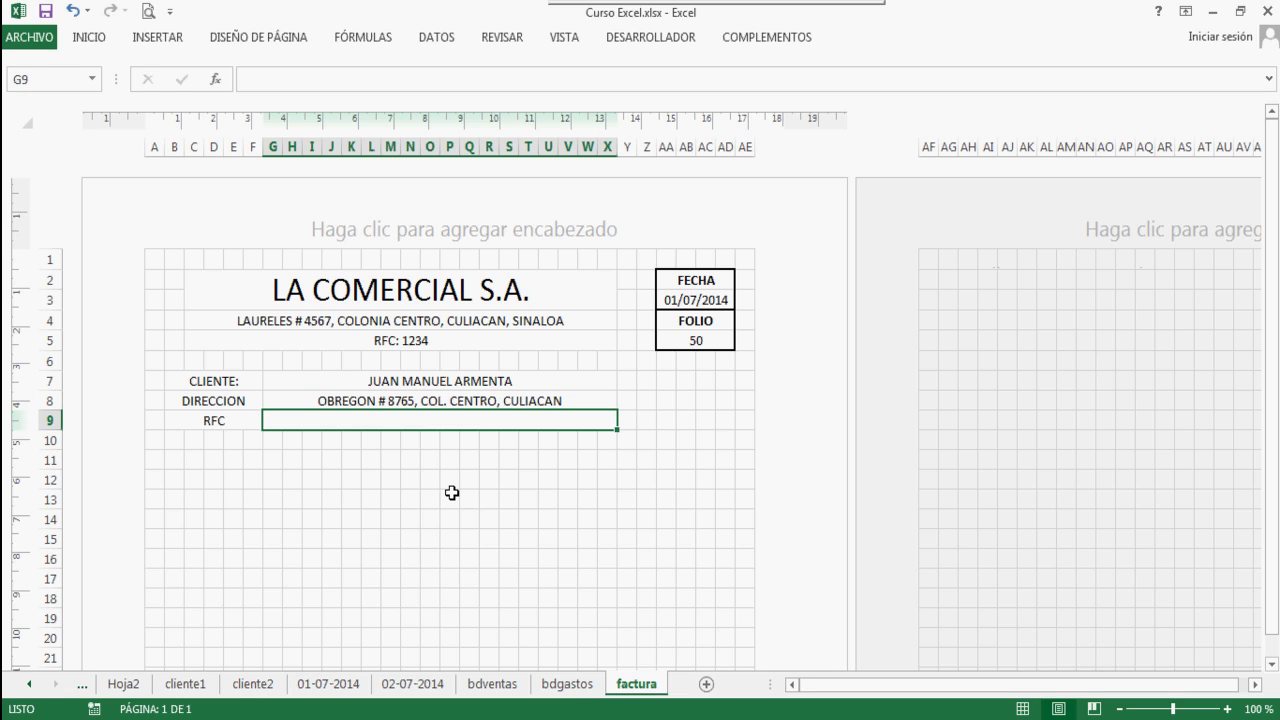
pyautogui.write('12345')
pyautogui.press('Return')
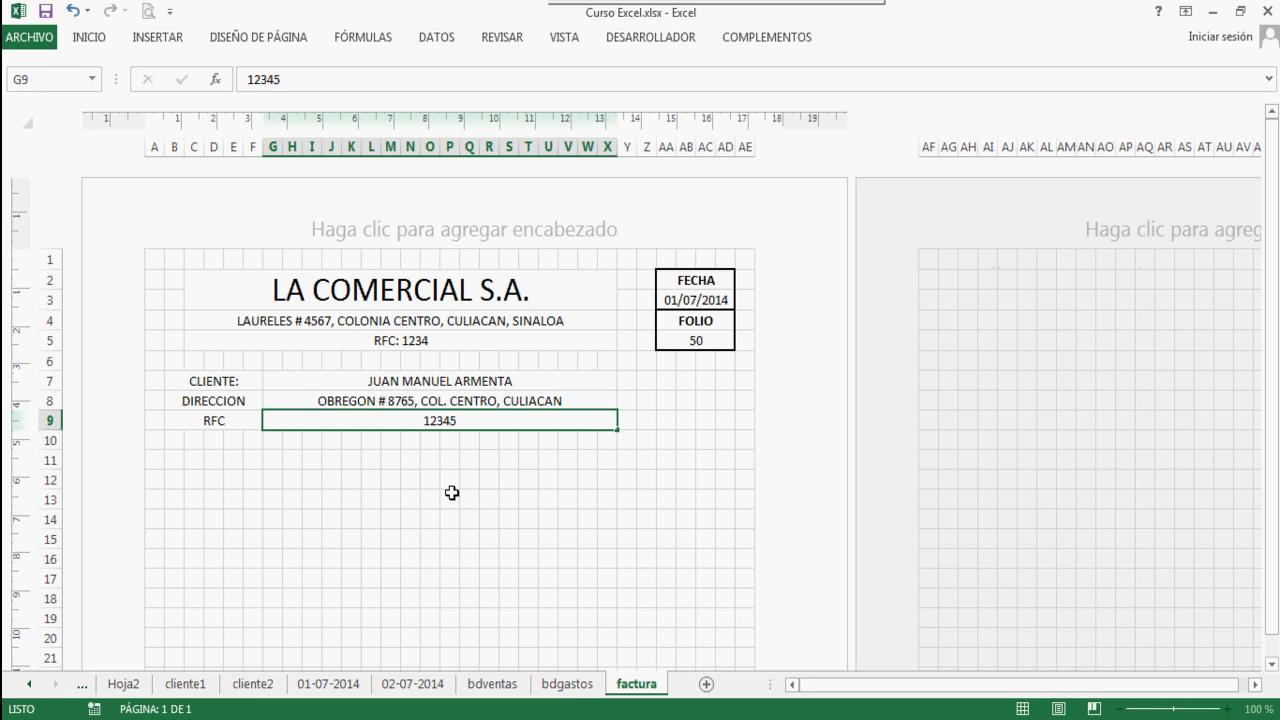
# Left-align the customer values in the merged cells G7:X9
pyautogui.moveTo(386, 381); pyautogui.dragTo(389, 417)
pyautogui.click(90, 37)
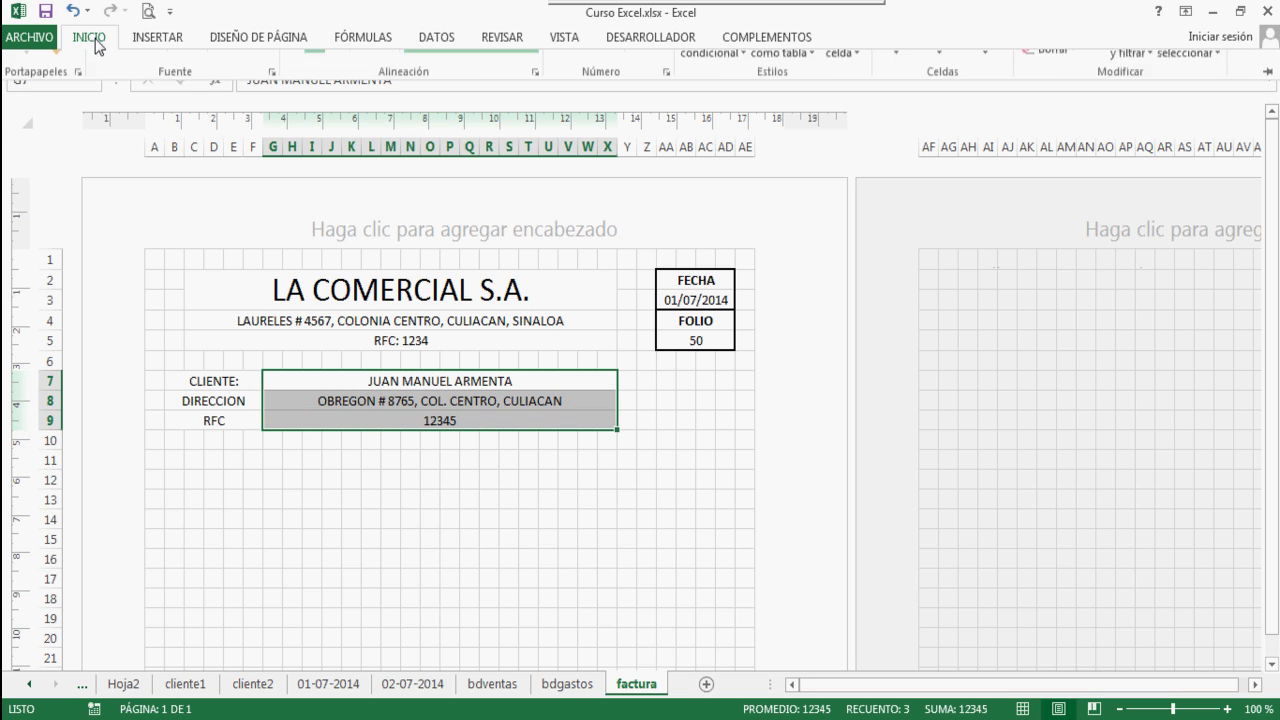
pyautogui.click(292, 102)
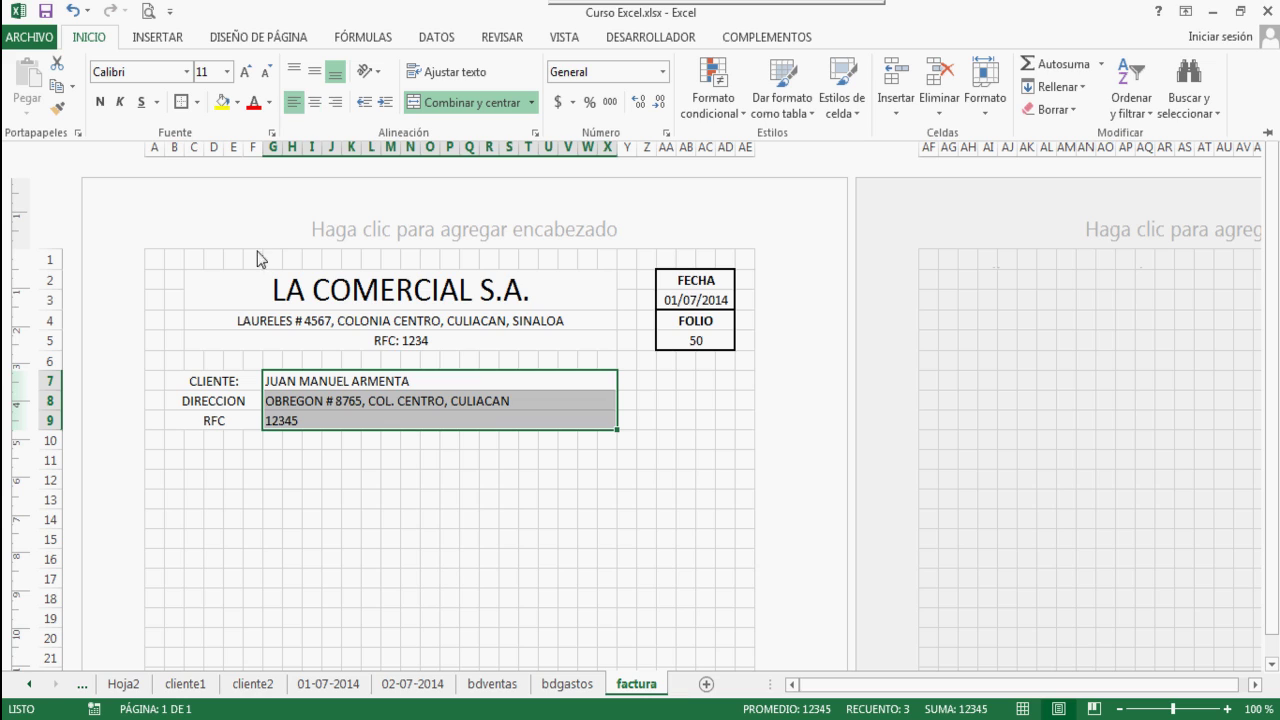
# Left-align the customer block labels in B7:F9
pyautogui.click(222, 383)
pyautogui.click(221, 380)
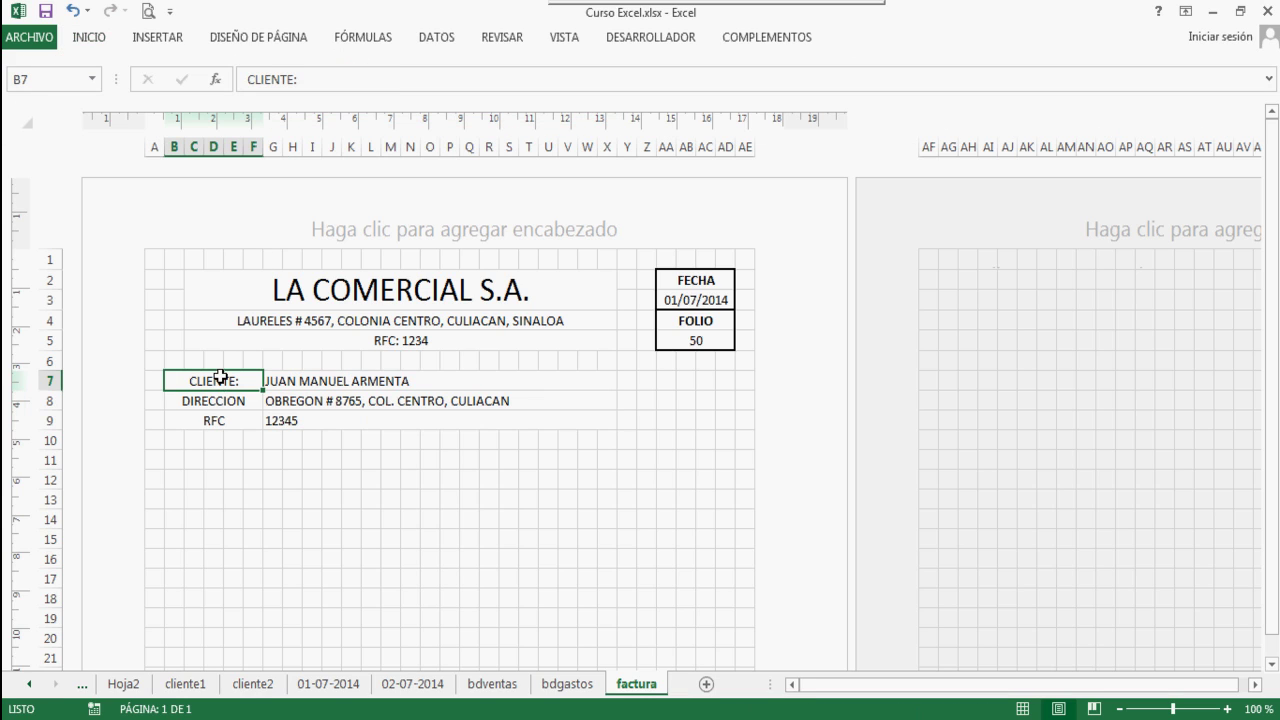
pyautogui.moveTo(221, 380); pyautogui.dragTo(220, 420)
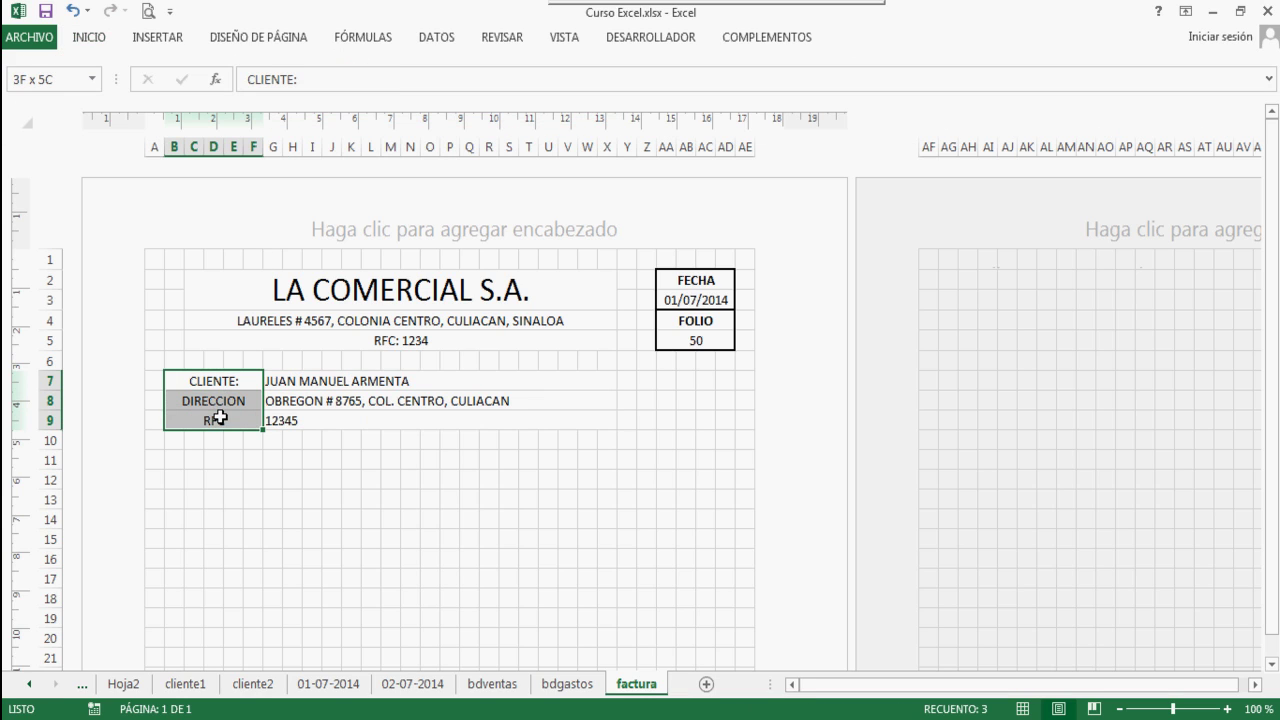
pyautogui.click(82, 42)
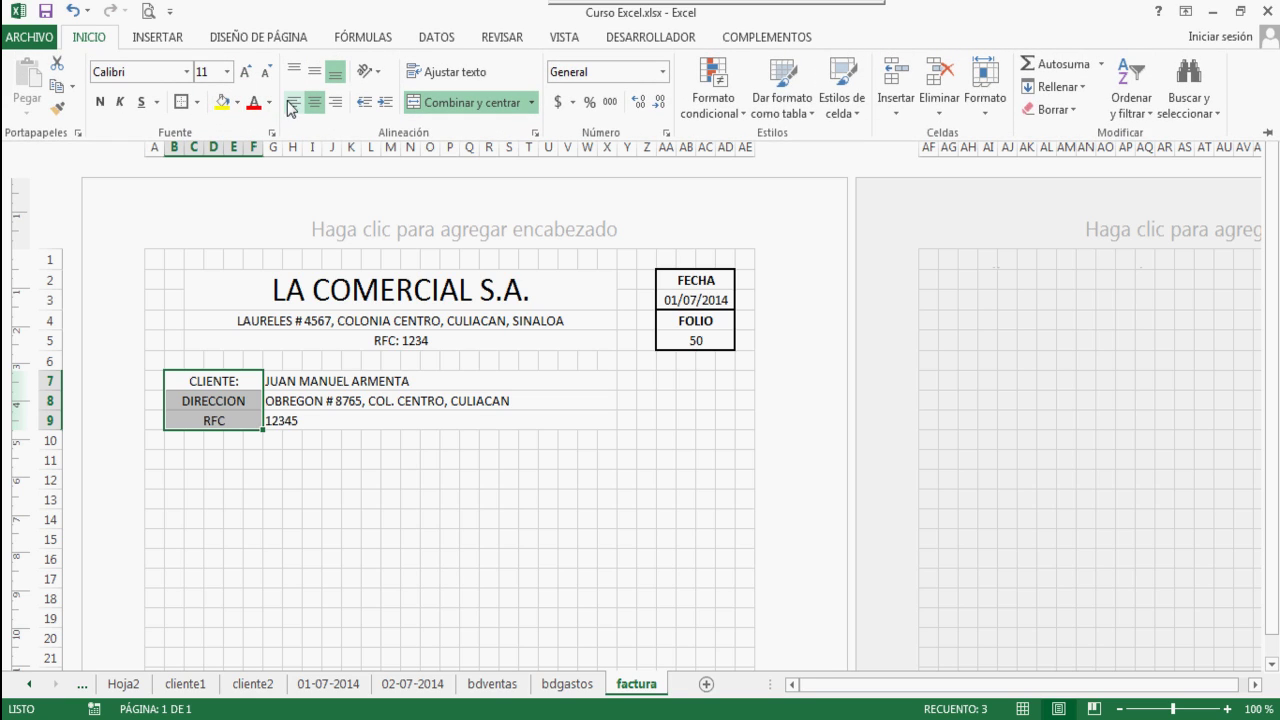
pyautogui.click(292, 103)
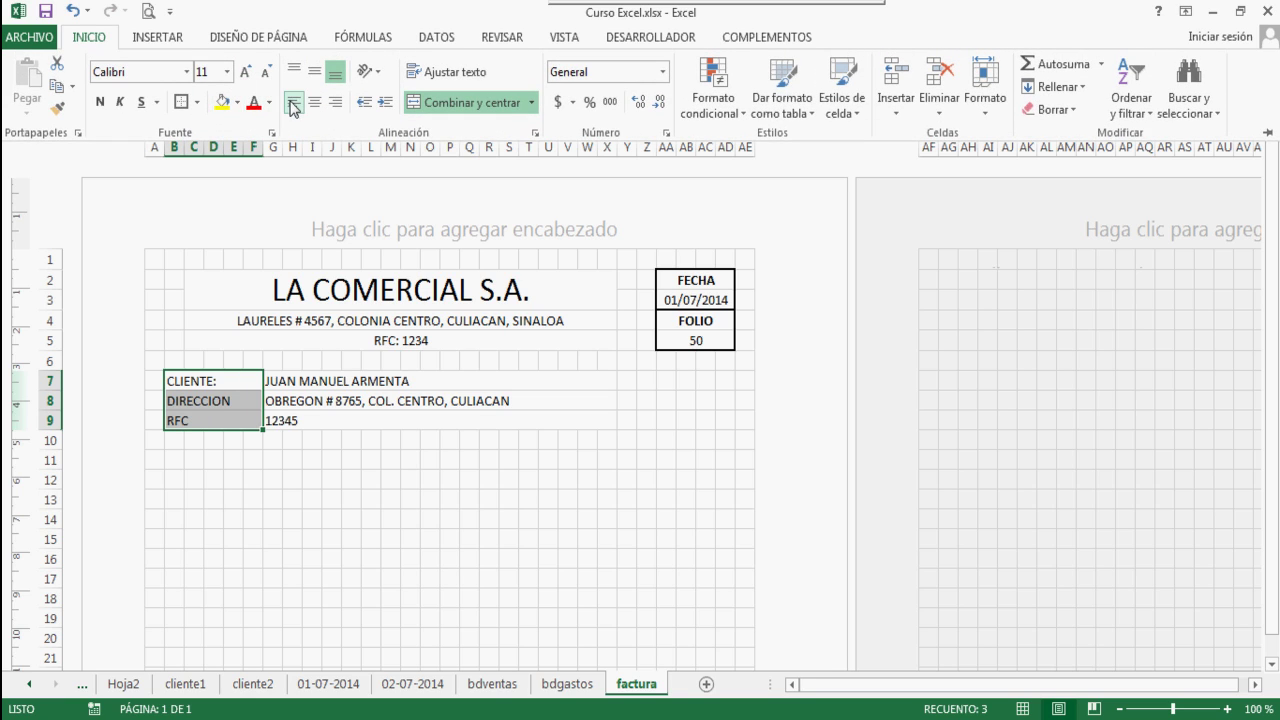
pyautogui.click(319, 462)
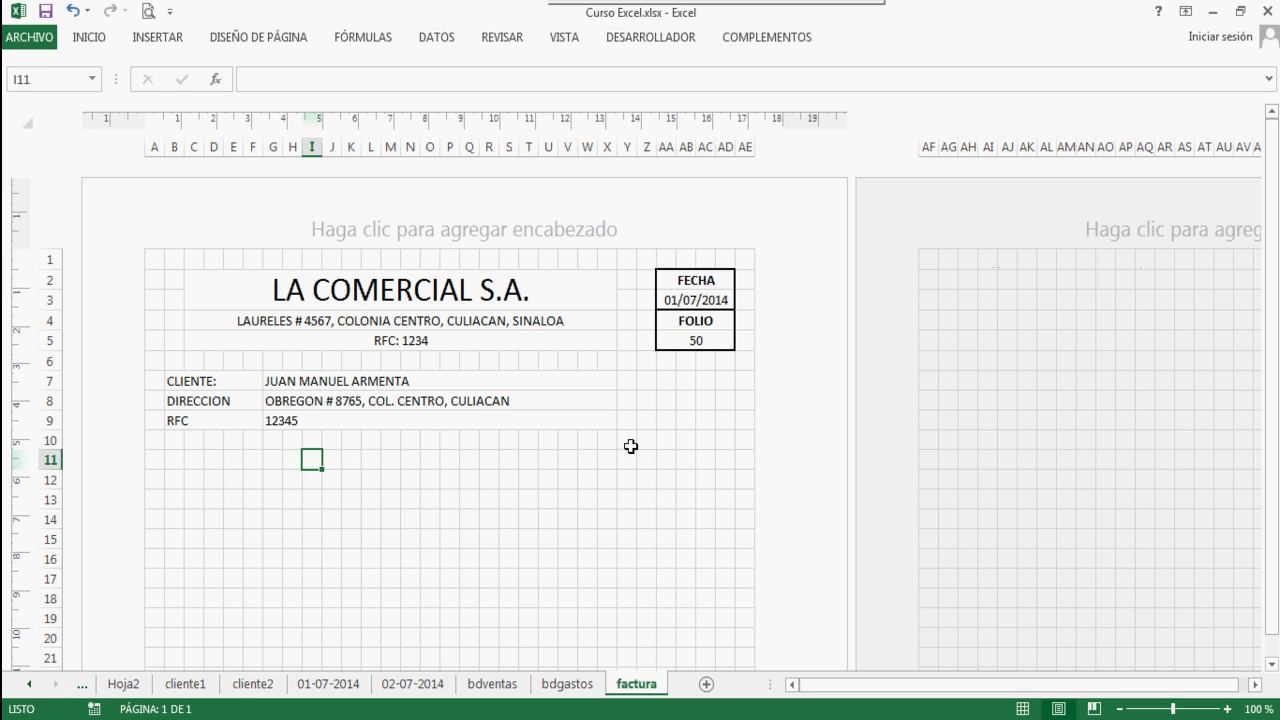
# Merge and center AA11:AD11, and fill the merged format leftward to W11:Z11
pyautogui.click(720, 460)
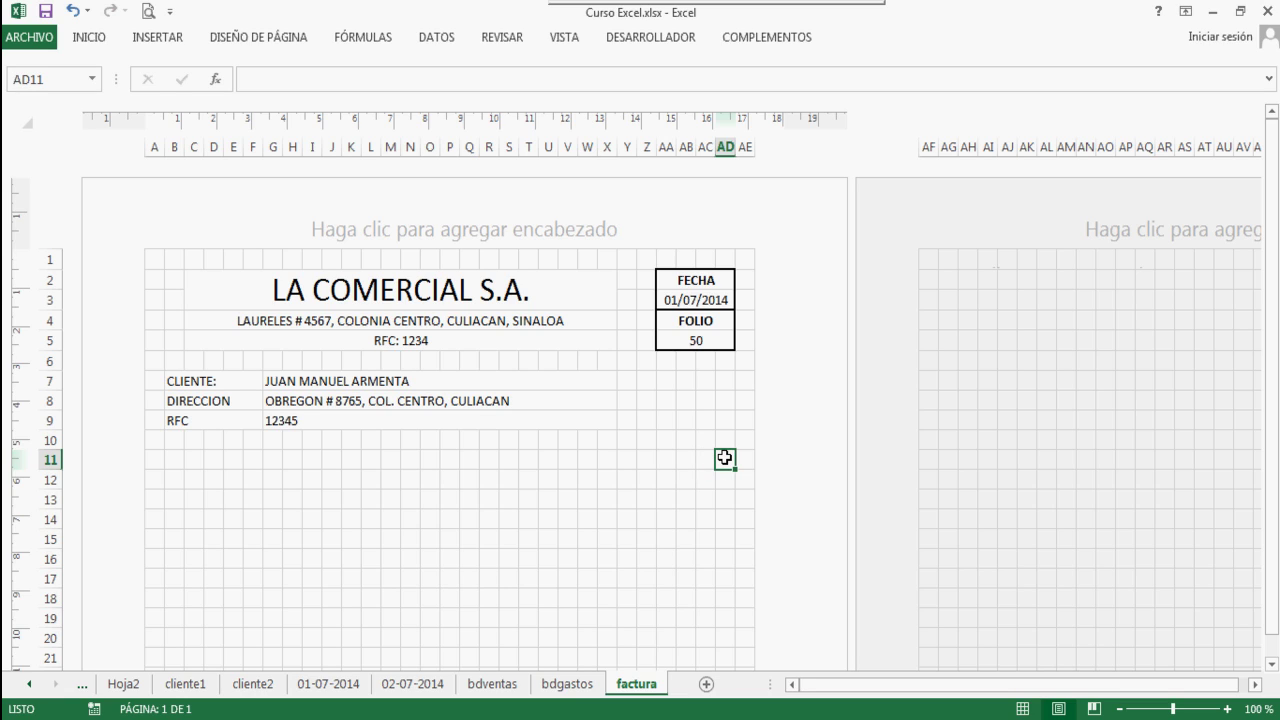
pyautogui.click(742, 458)
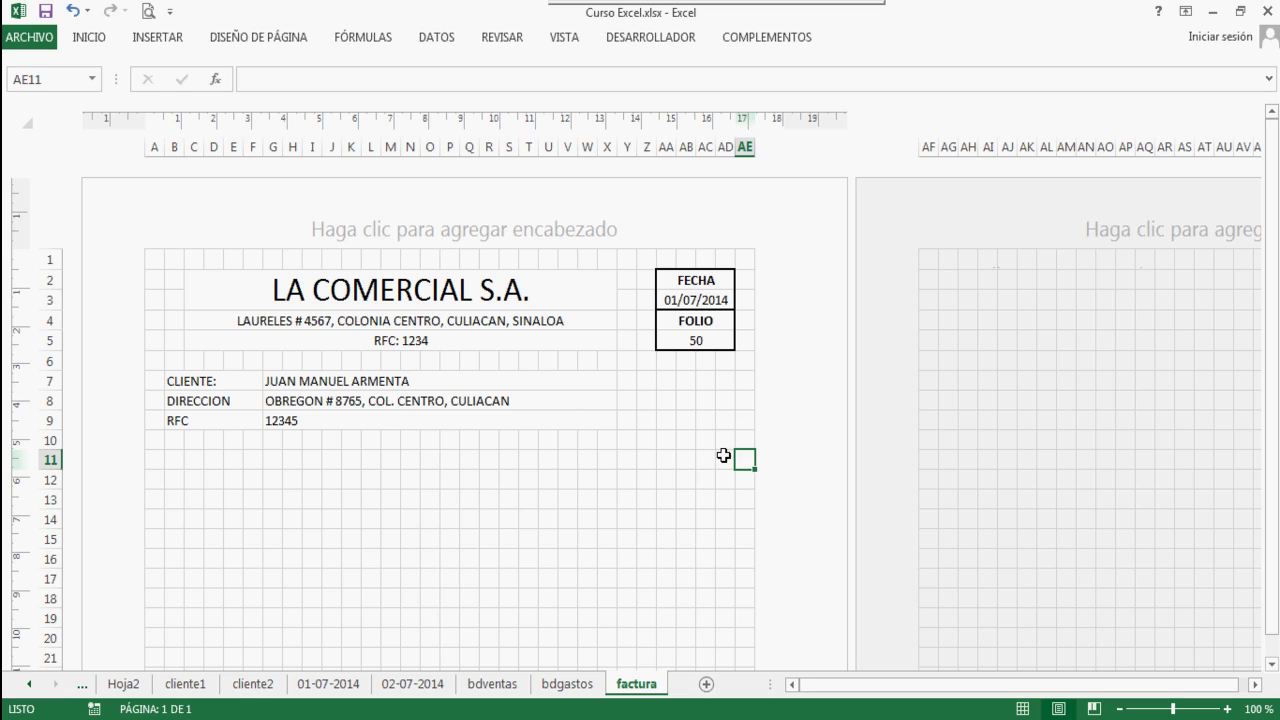
pyautogui.moveTo(725, 458); pyautogui.dragTo(669, 458)
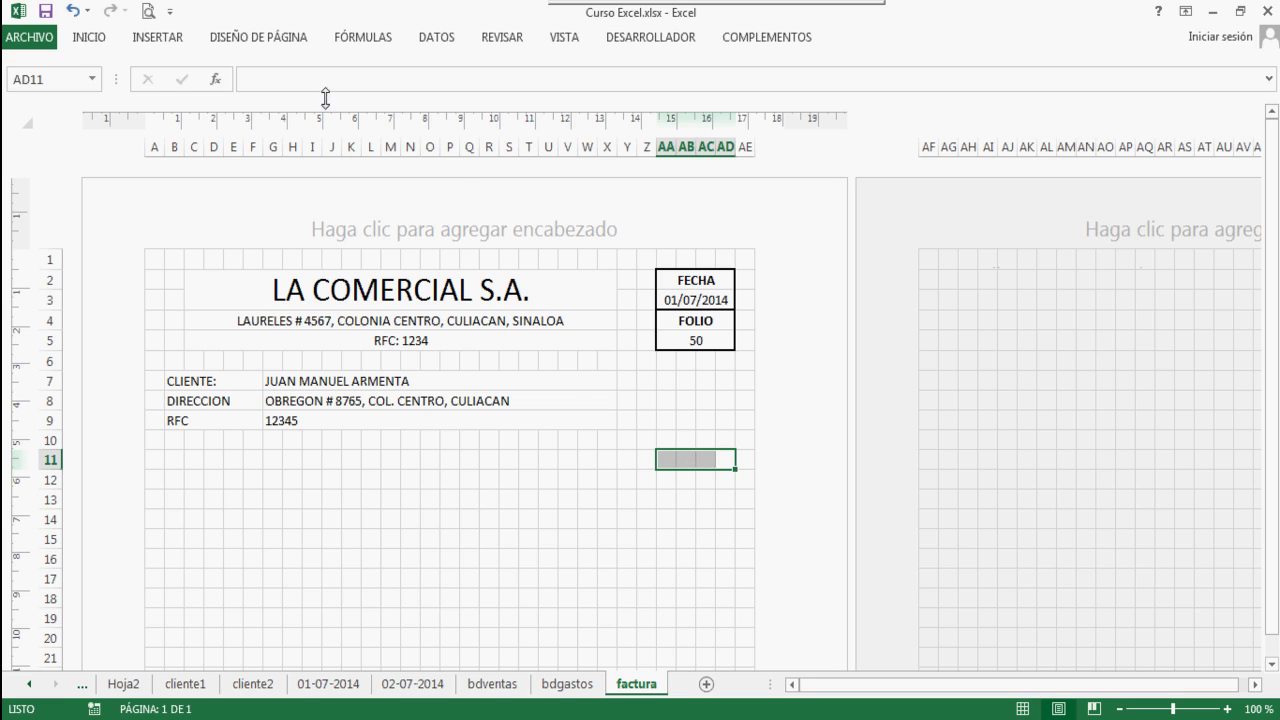
pyautogui.click(100, 44)
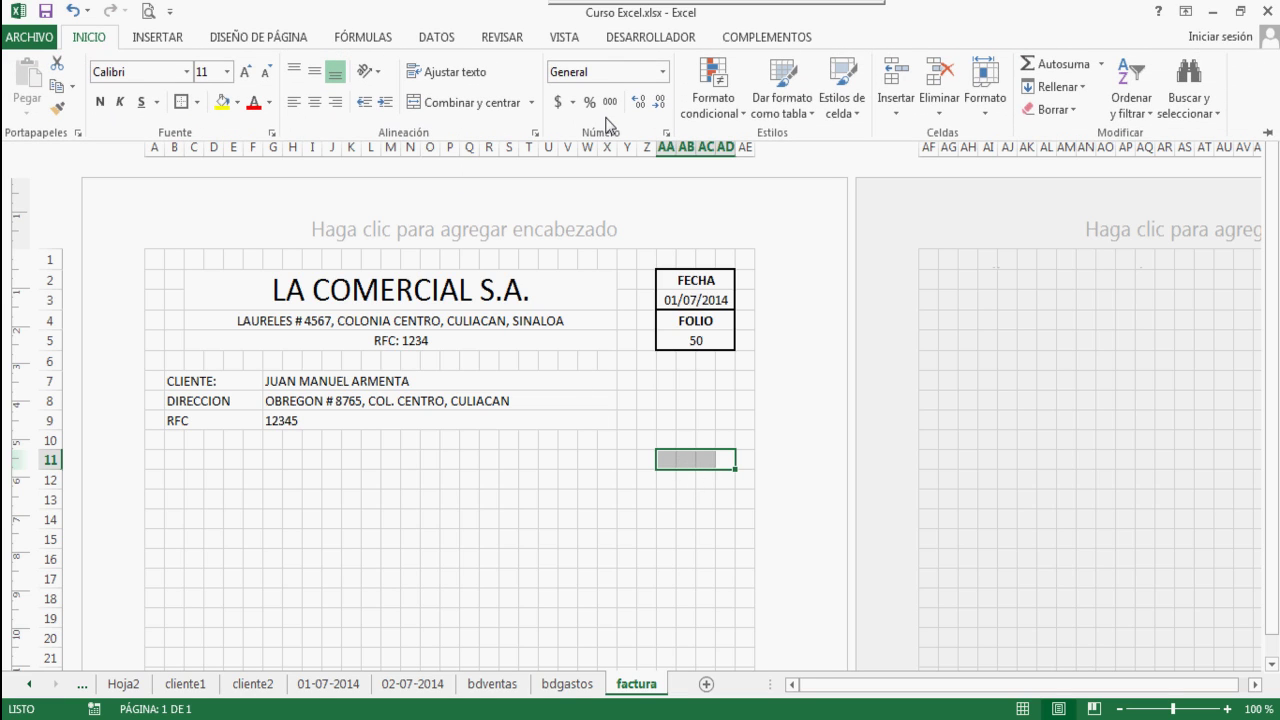
pyautogui.click(456, 104)
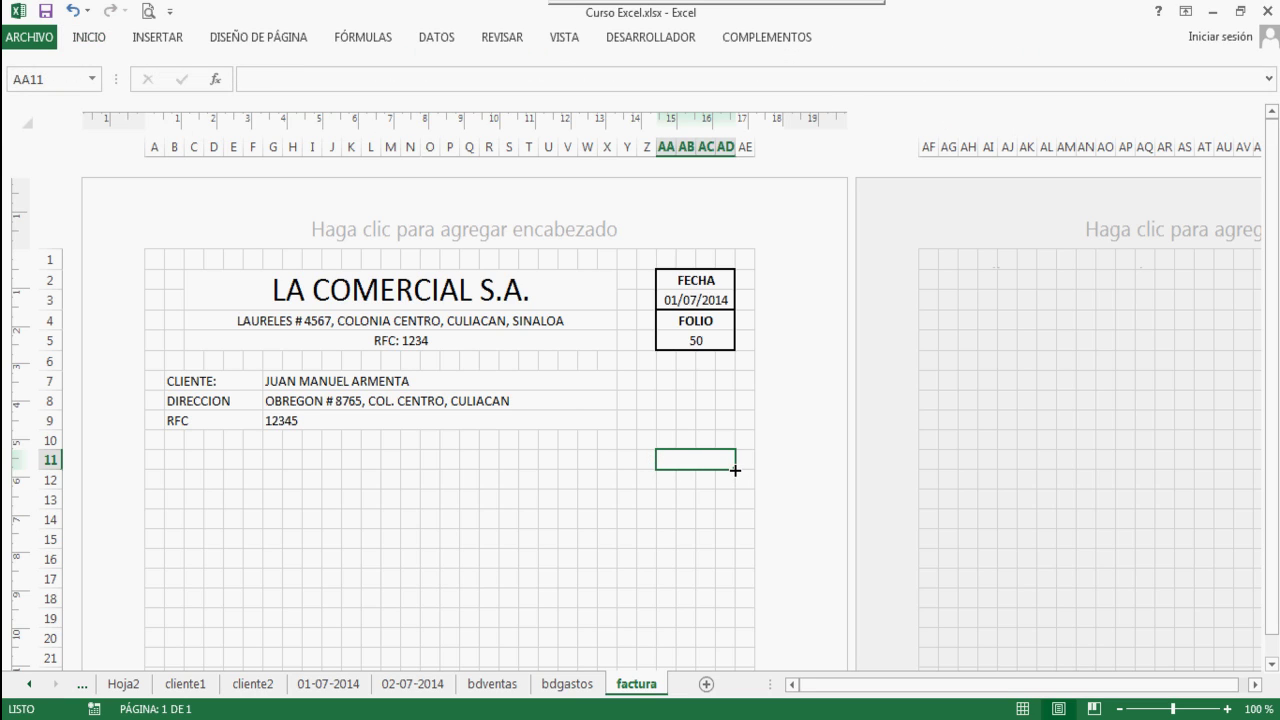
pyautogui.moveTo(735, 470); pyautogui.dragTo(630, 470)
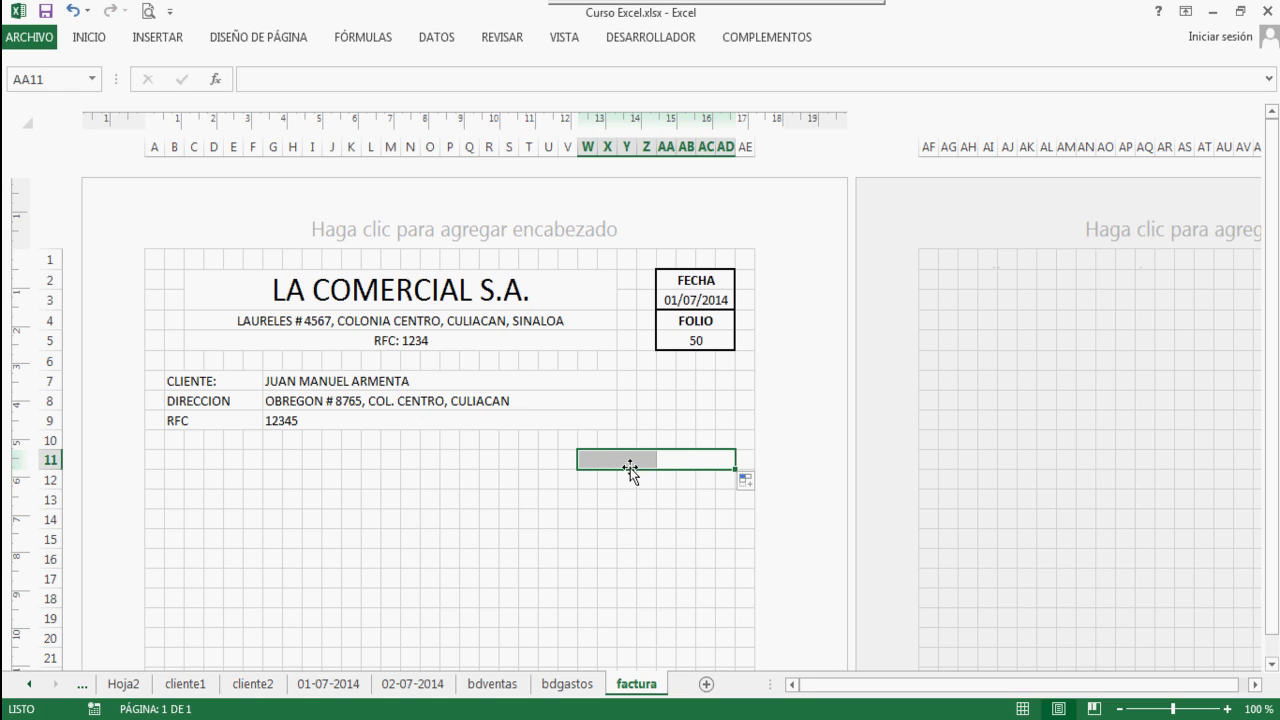
# Enter the column headings P. UNITARIO in W11 and IMPORTE in AA11
pyautogui.click(630, 464)
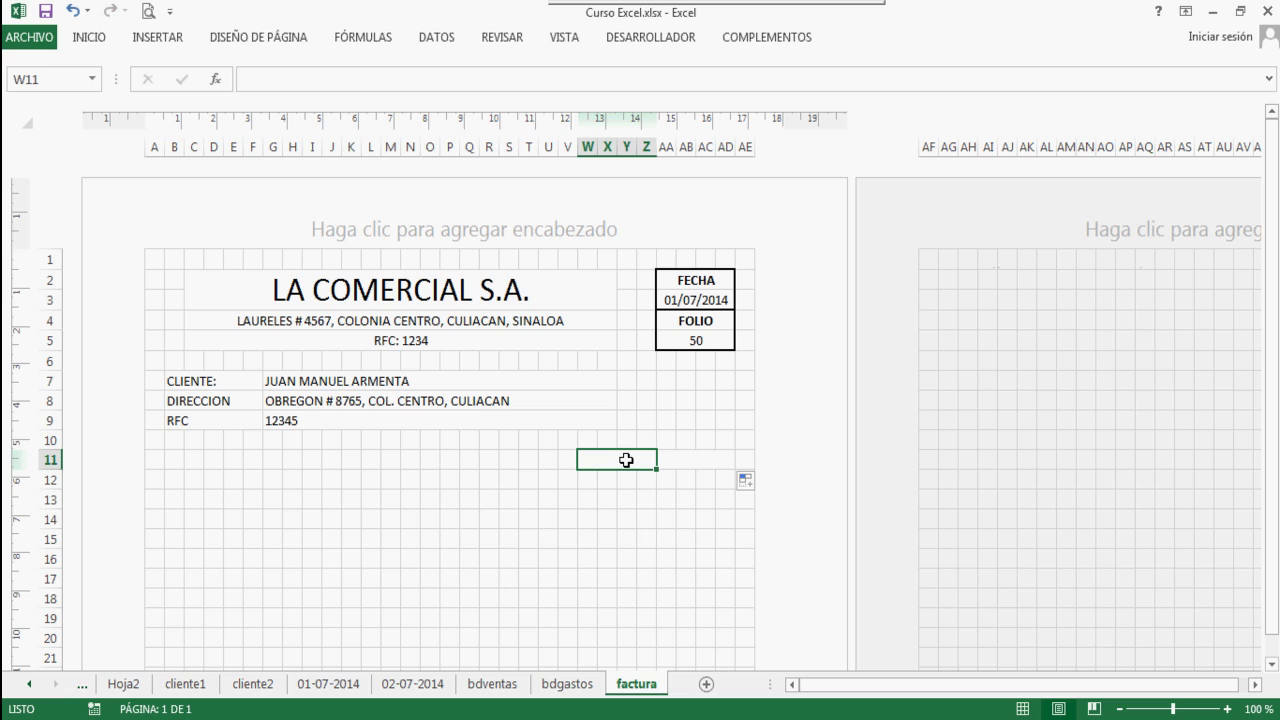
pyautogui.write('P. U')
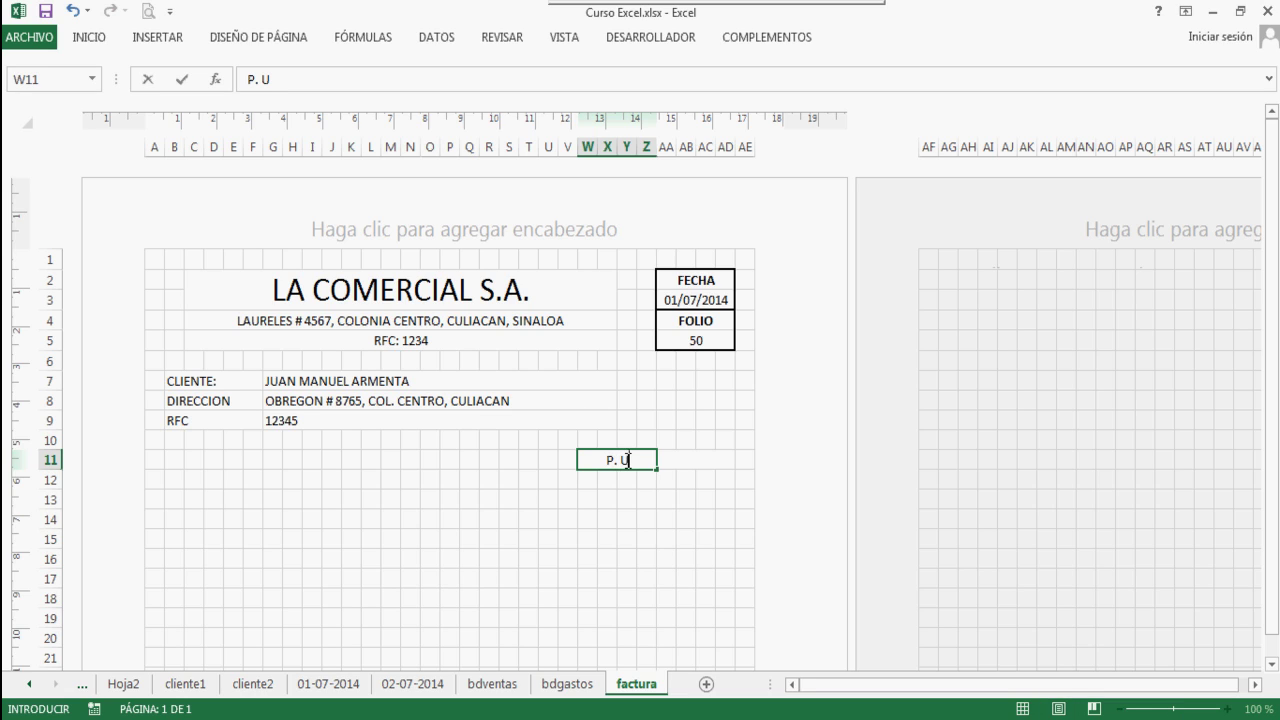
pyautogui.write('NITARIO')
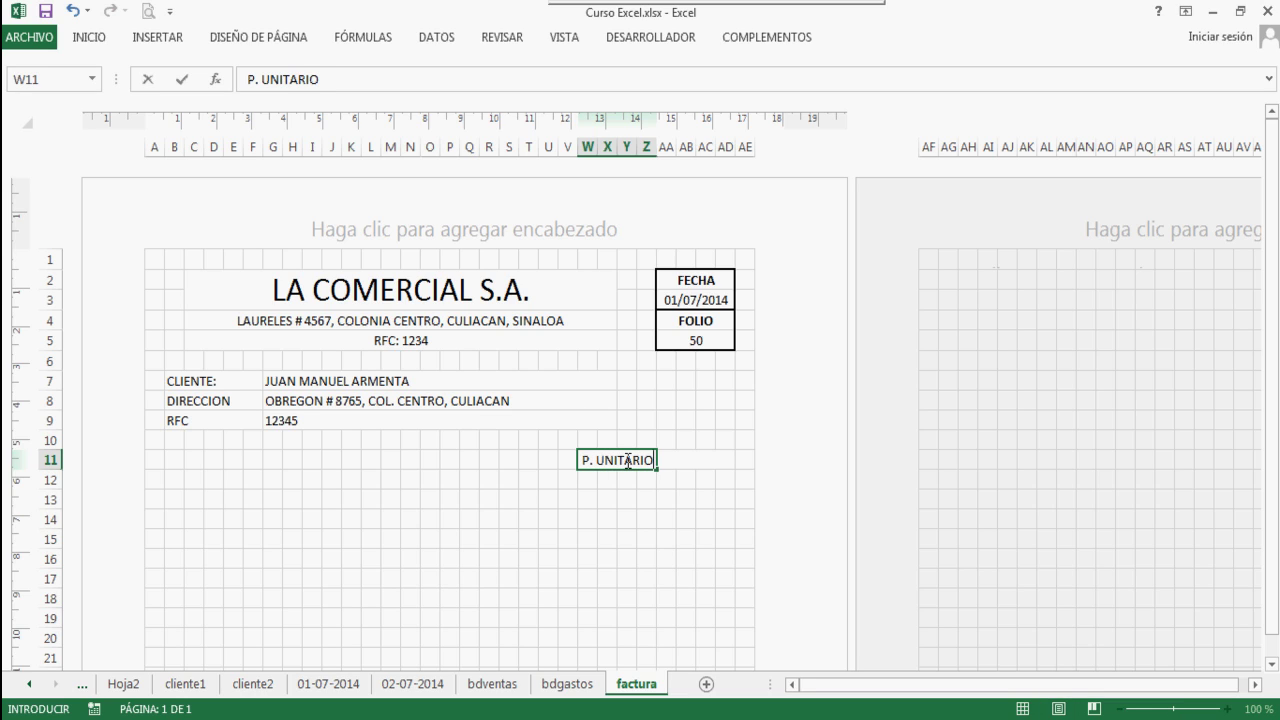
pyautogui.press('Tab')
pyautogui.write('IMPORTE')
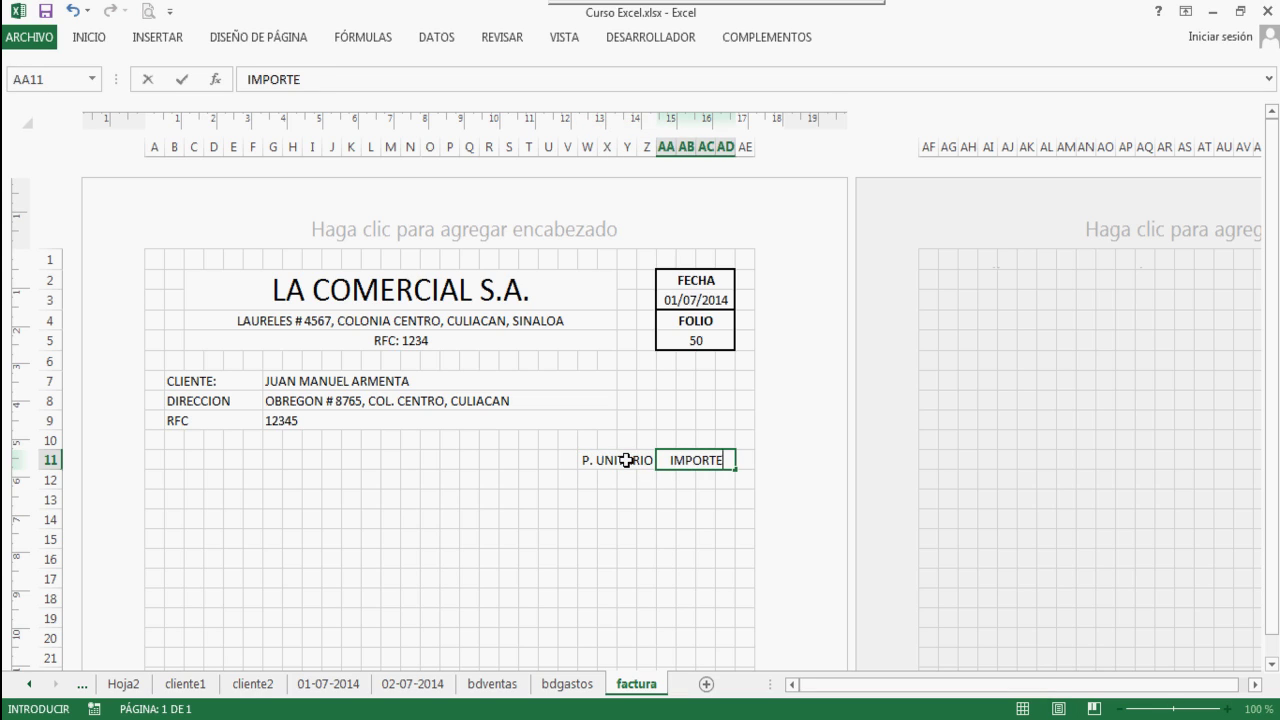
pyautogui.press('Return')
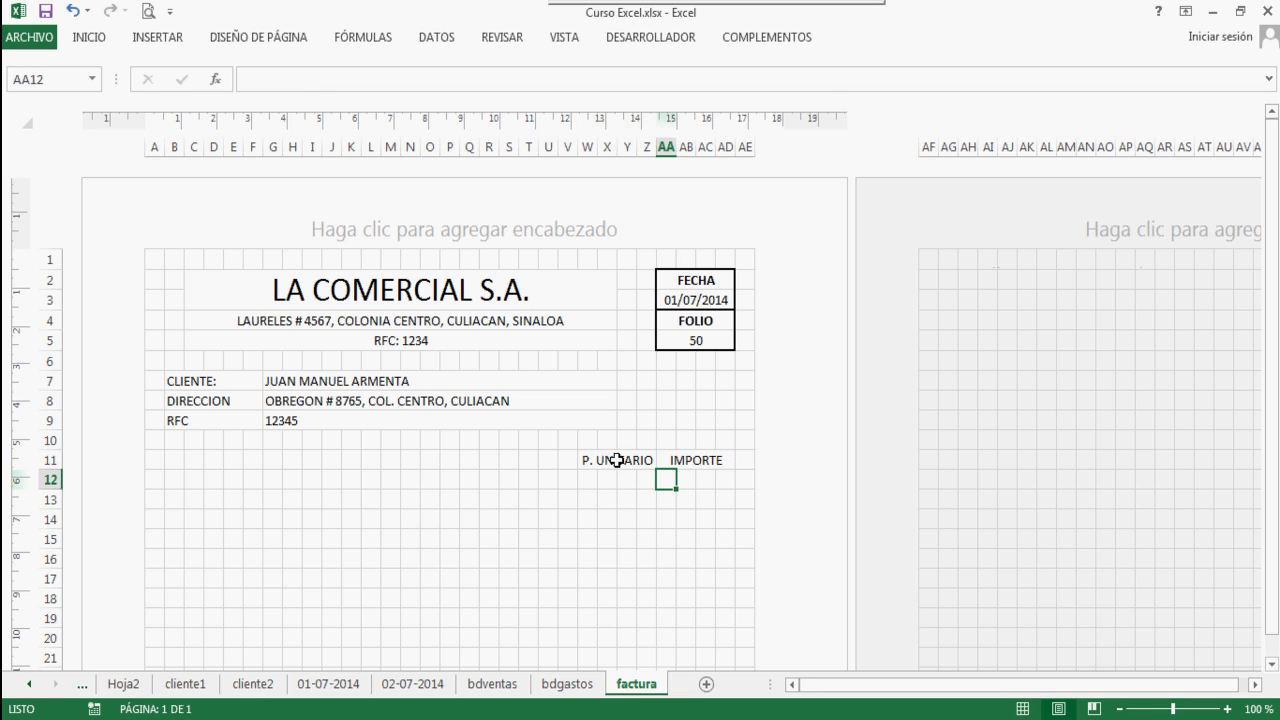
# Merge and center B11:D11 and enter the column heading CANT. in it
pyautogui.click(568, 459)
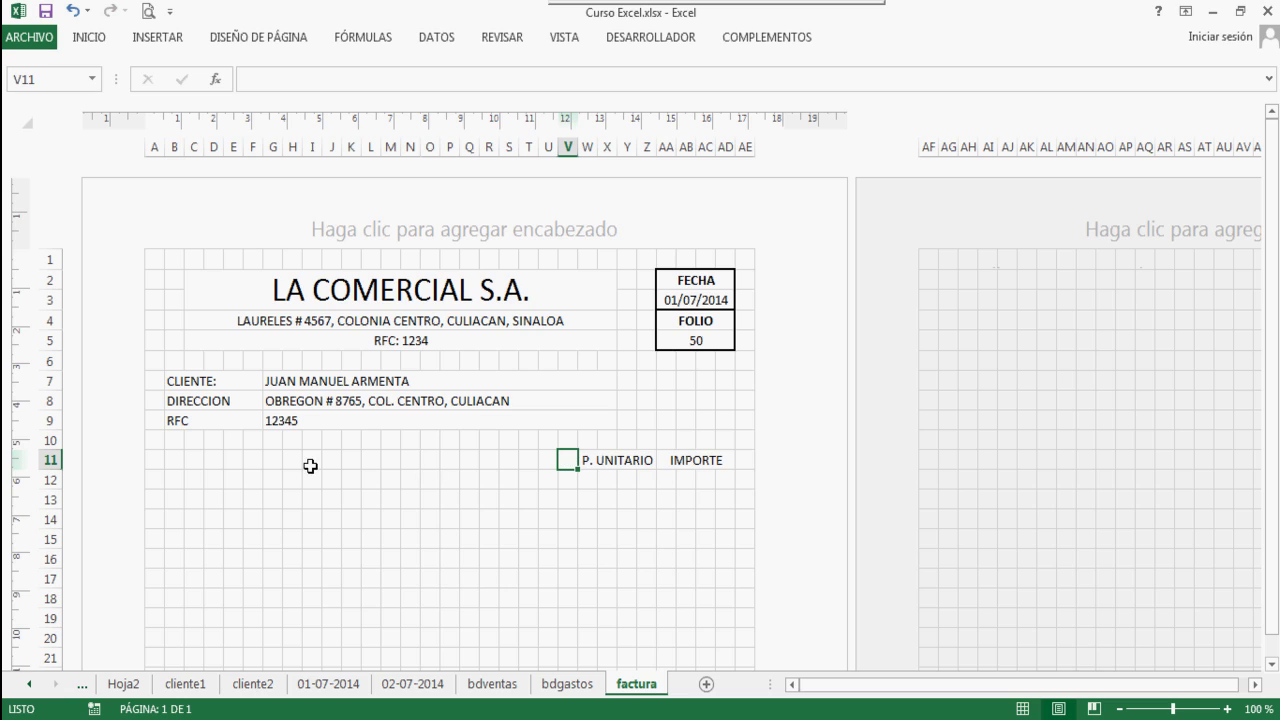
pyautogui.click(174, 457)
pyautogui.moveTo(174, 457); pyautogui.dragTo(208, 457)
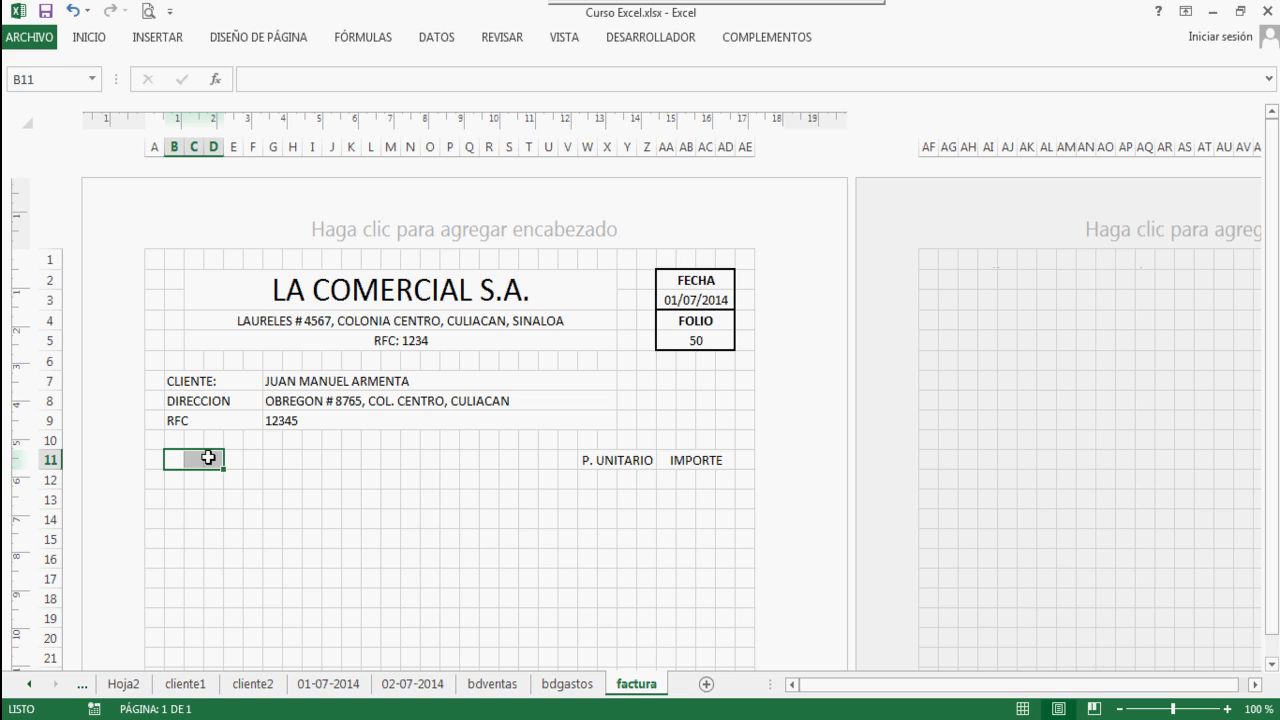
pyautogui.click(89, 37)
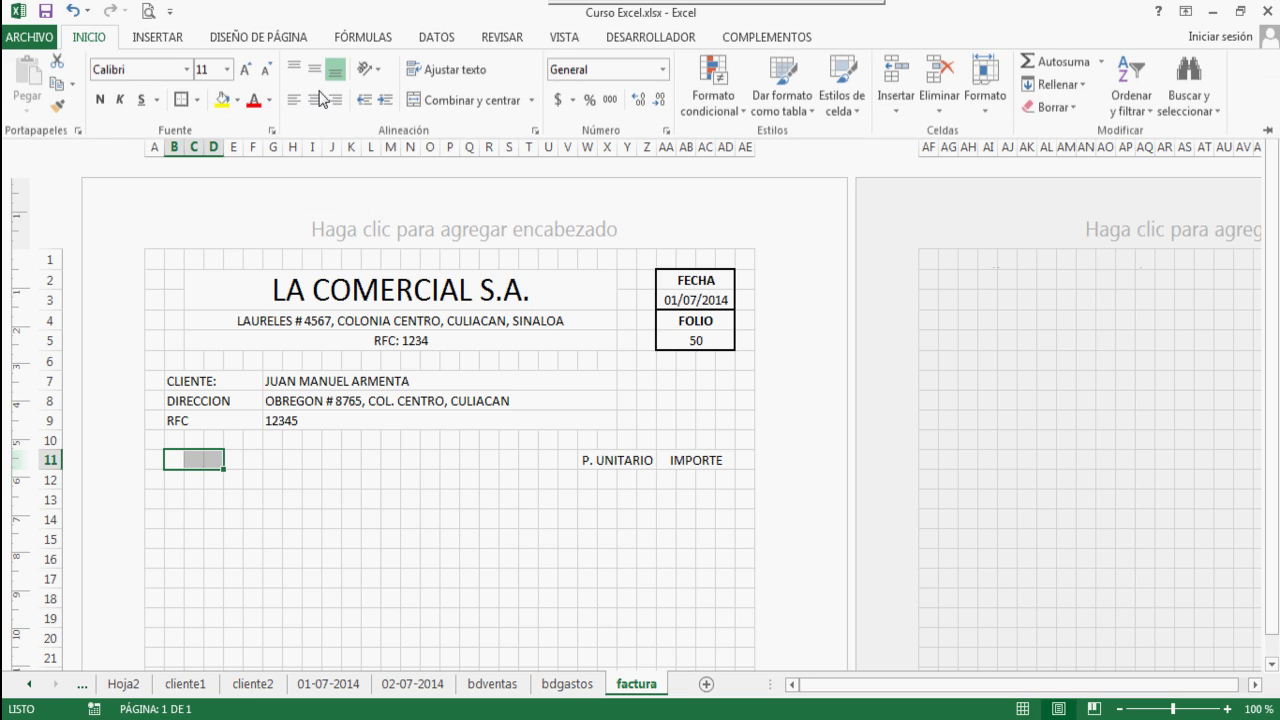
pyautogui.click(467, 105)
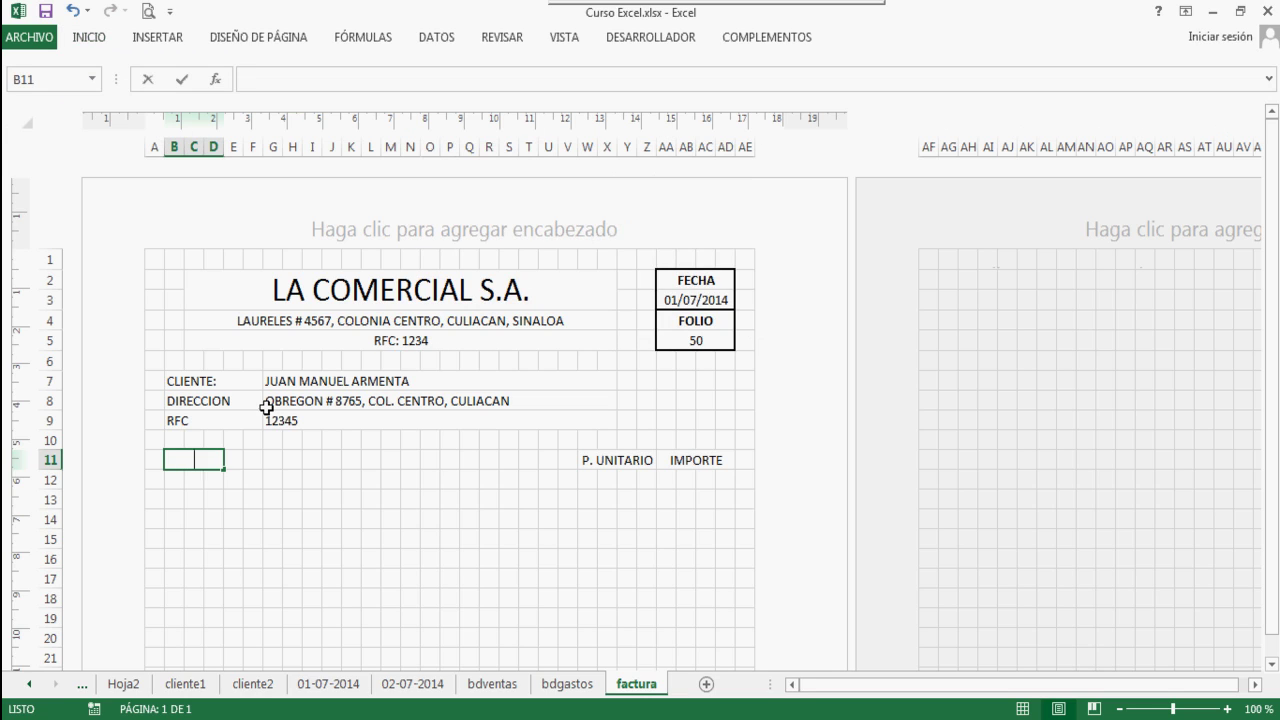
pyautogui.write('CANT.')
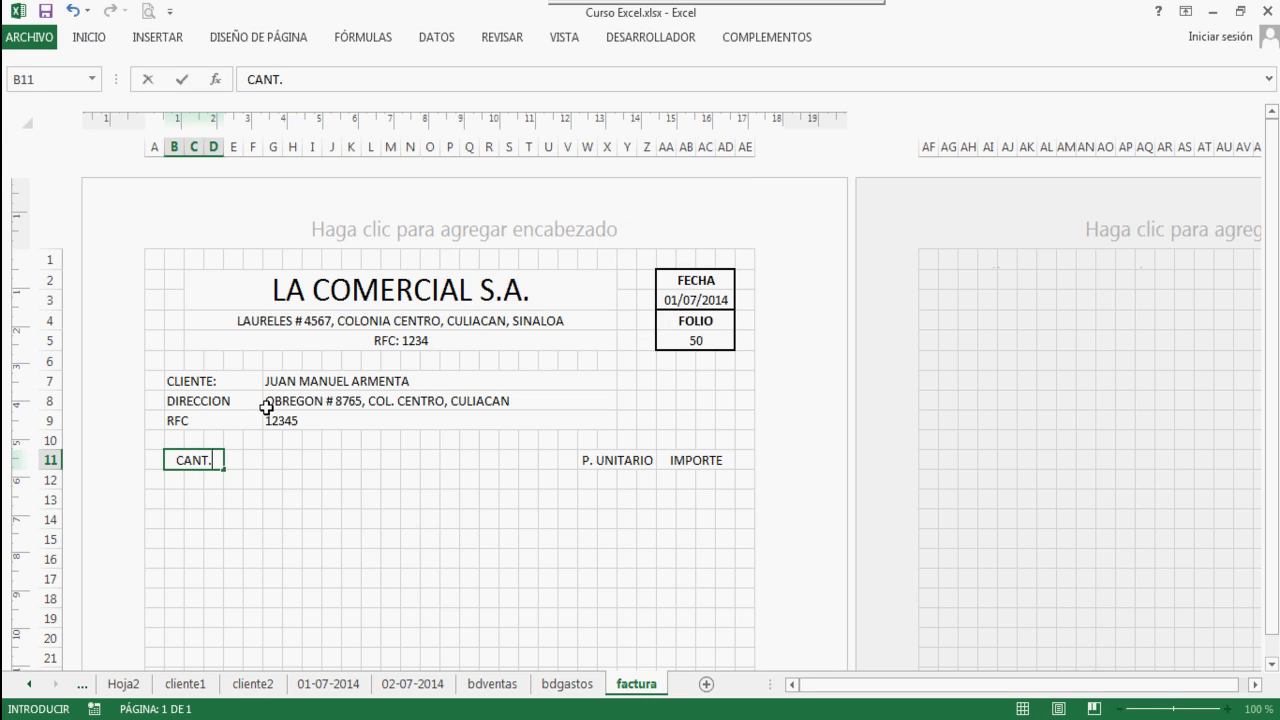
pyautogui.press('Tab')
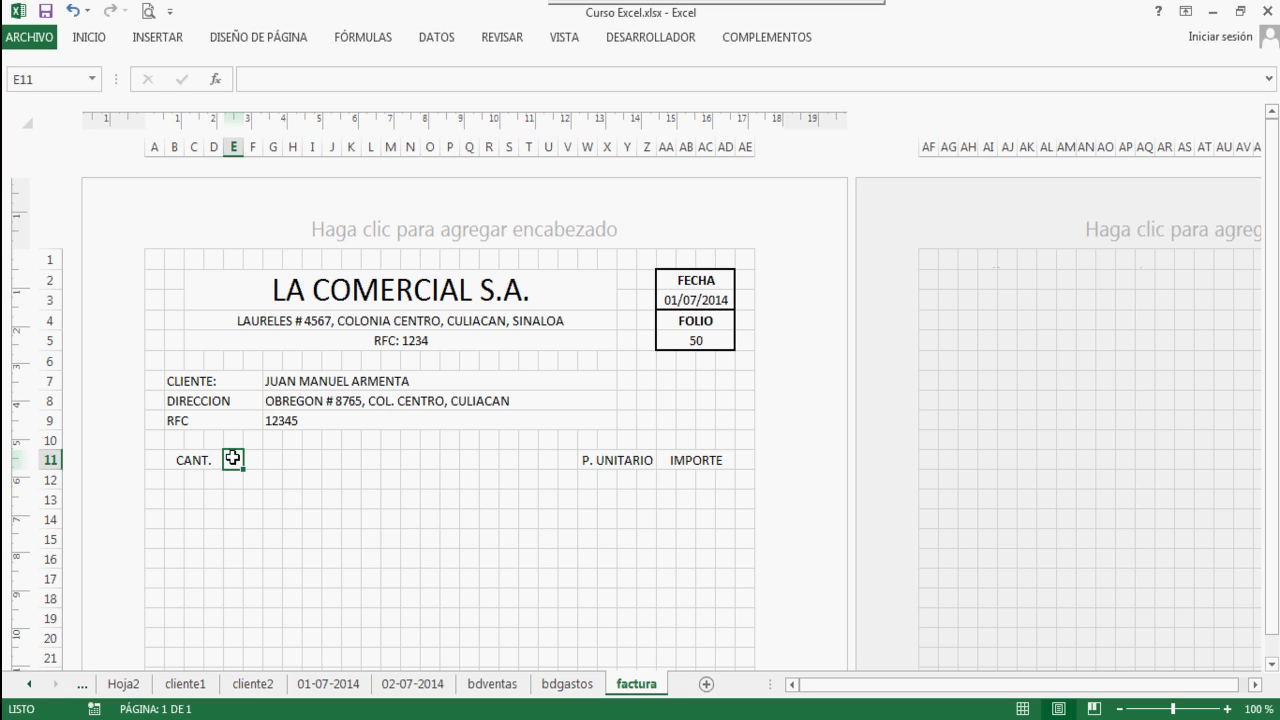
# Merge and center E11:H11 and I11:V11 in the item table's heading row
pyautogui.moveTo(232, 458); pyautogui.dragTo(288, 458)
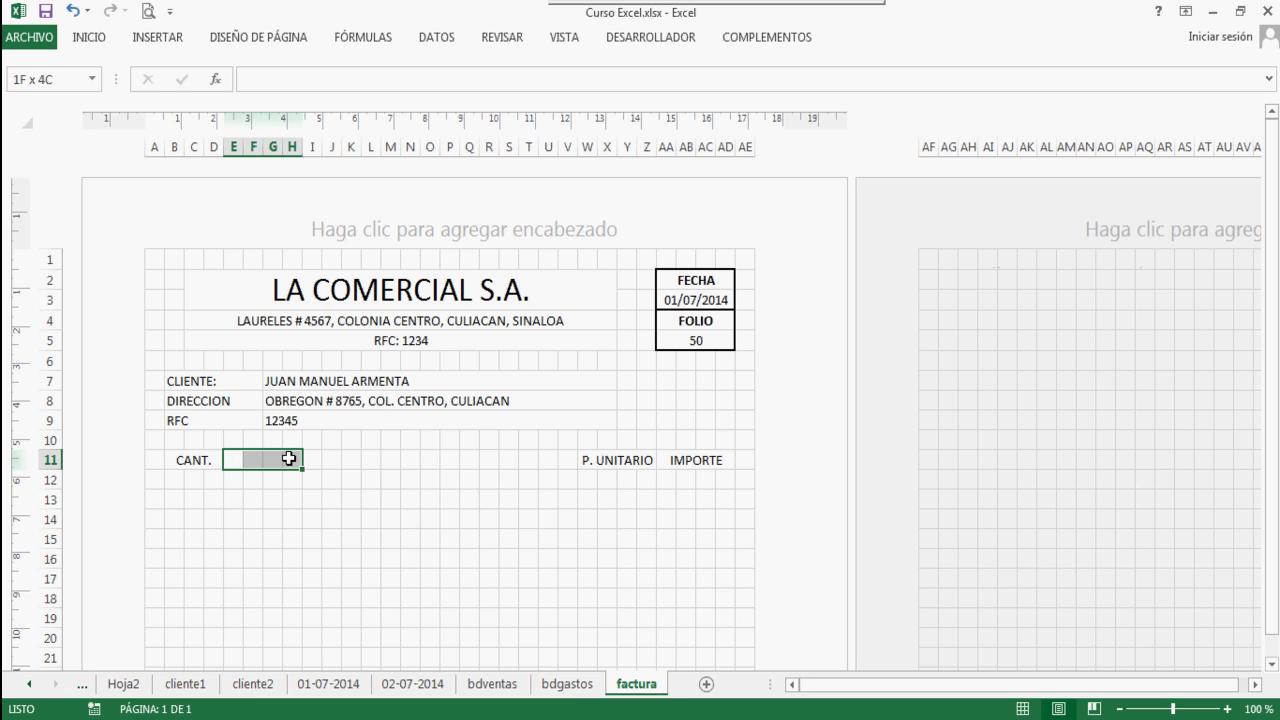
pyautogui.click(90, 37)
pyautogui.click(425, 103)
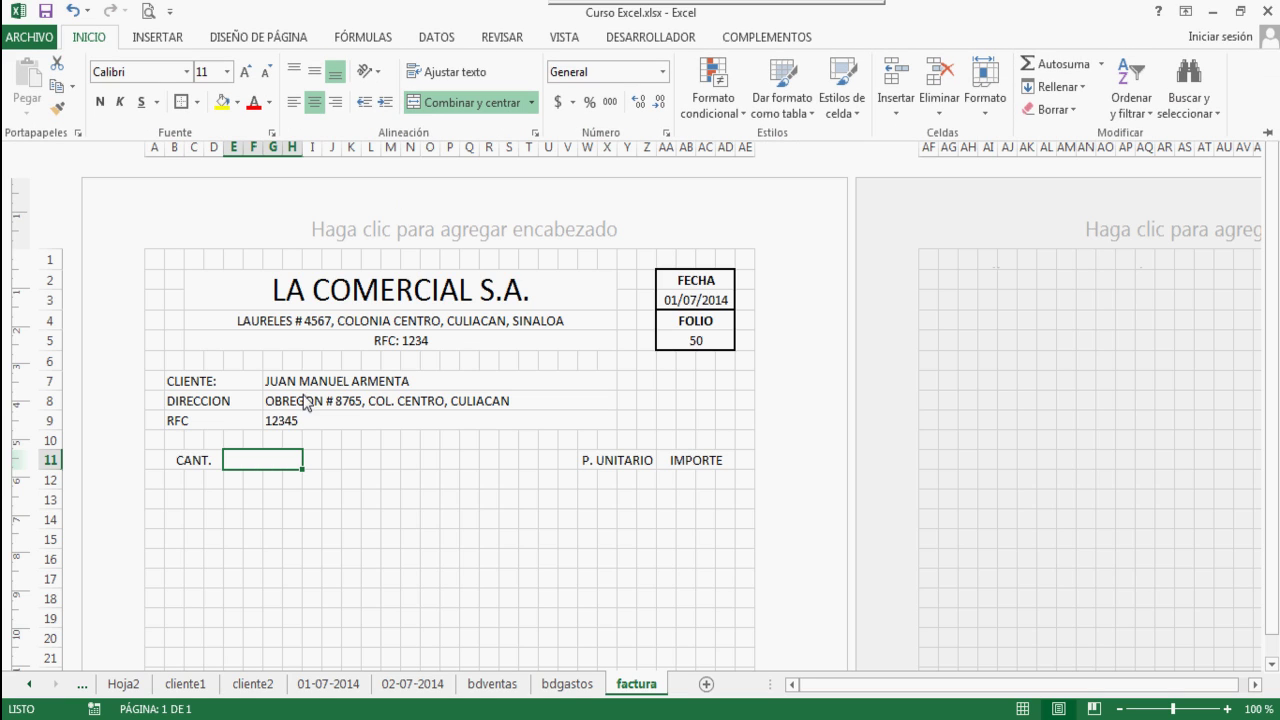
pyautogui.click(316, 458)
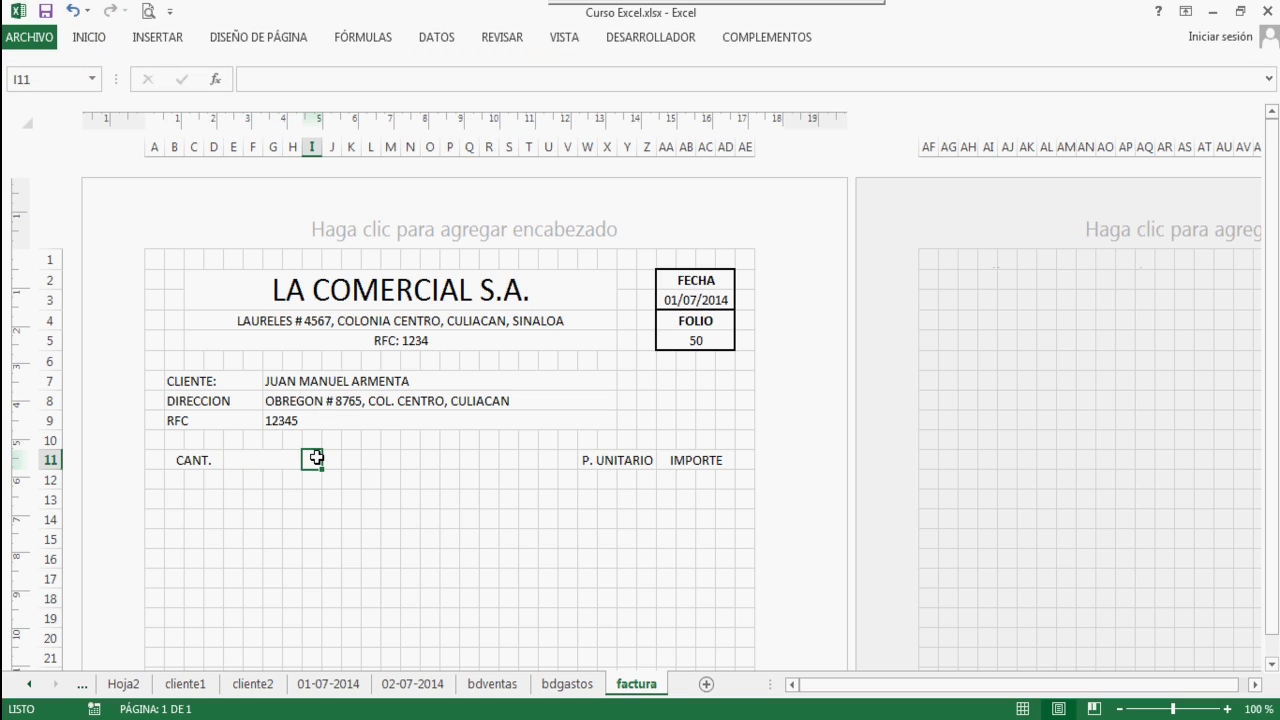
pyautogui.moveTo(326, 458); pyautogui.dragTo(572, 460)
pyautogui.click(88, 39)
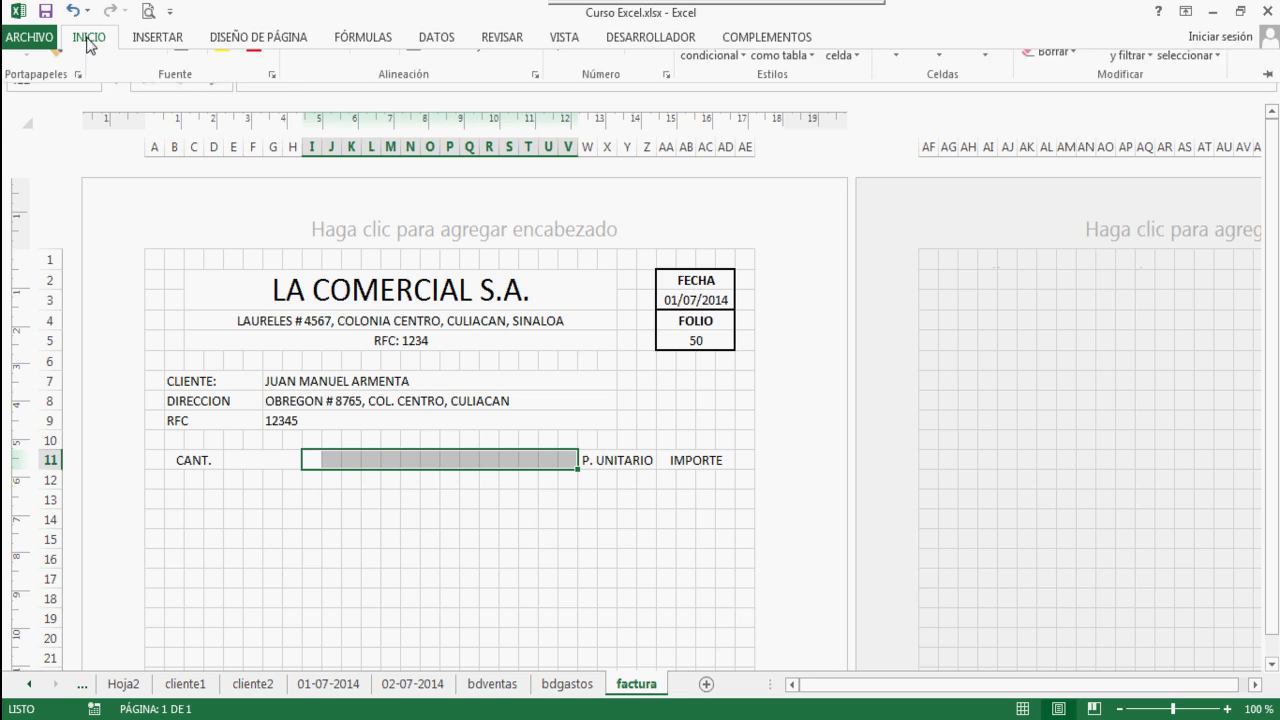
pyautogui.click(440, 102)
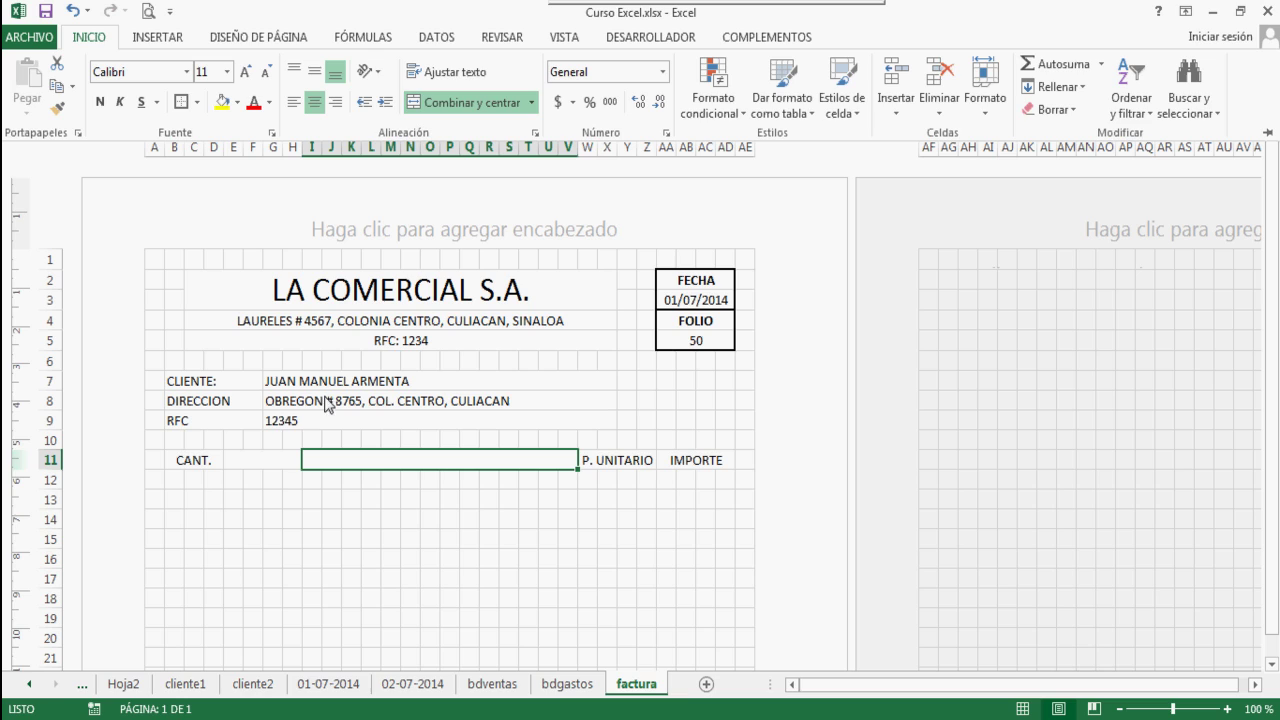
# Enter the column headings CODIGO in E11 and DESCRIPCION in I11
pyautogui.click(257, 460)
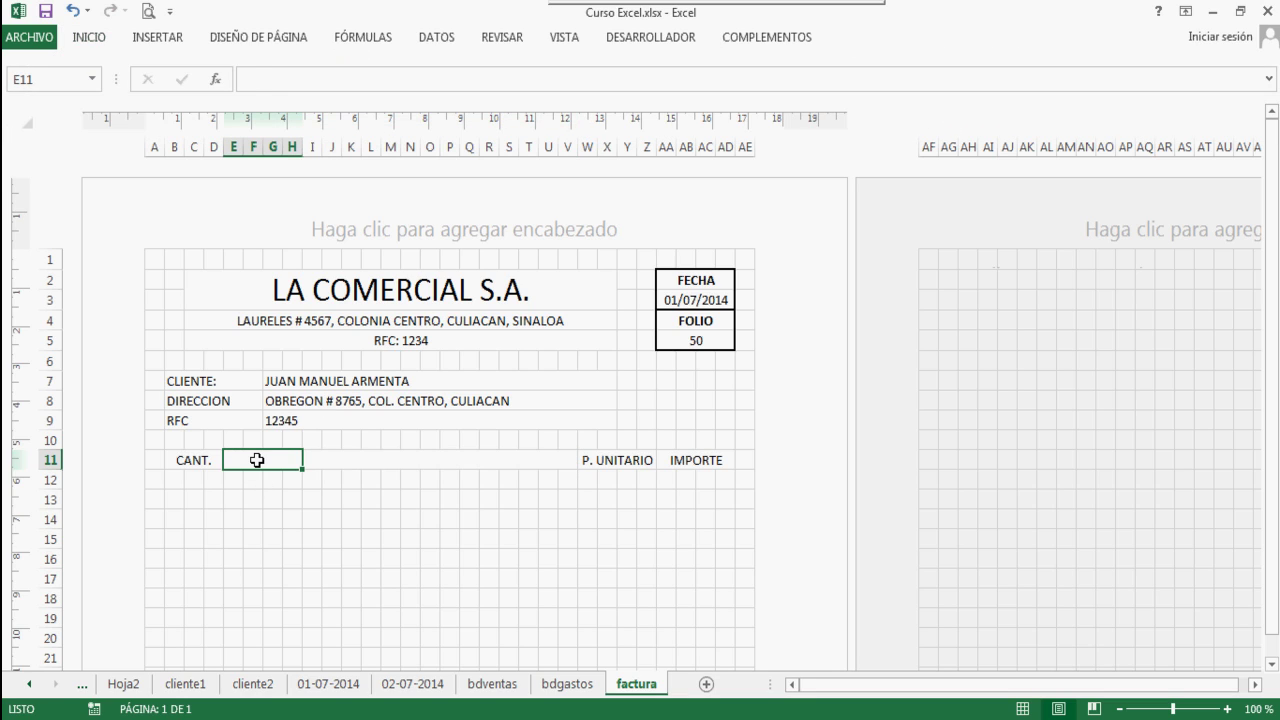
pyautogui.write('CODIGO')
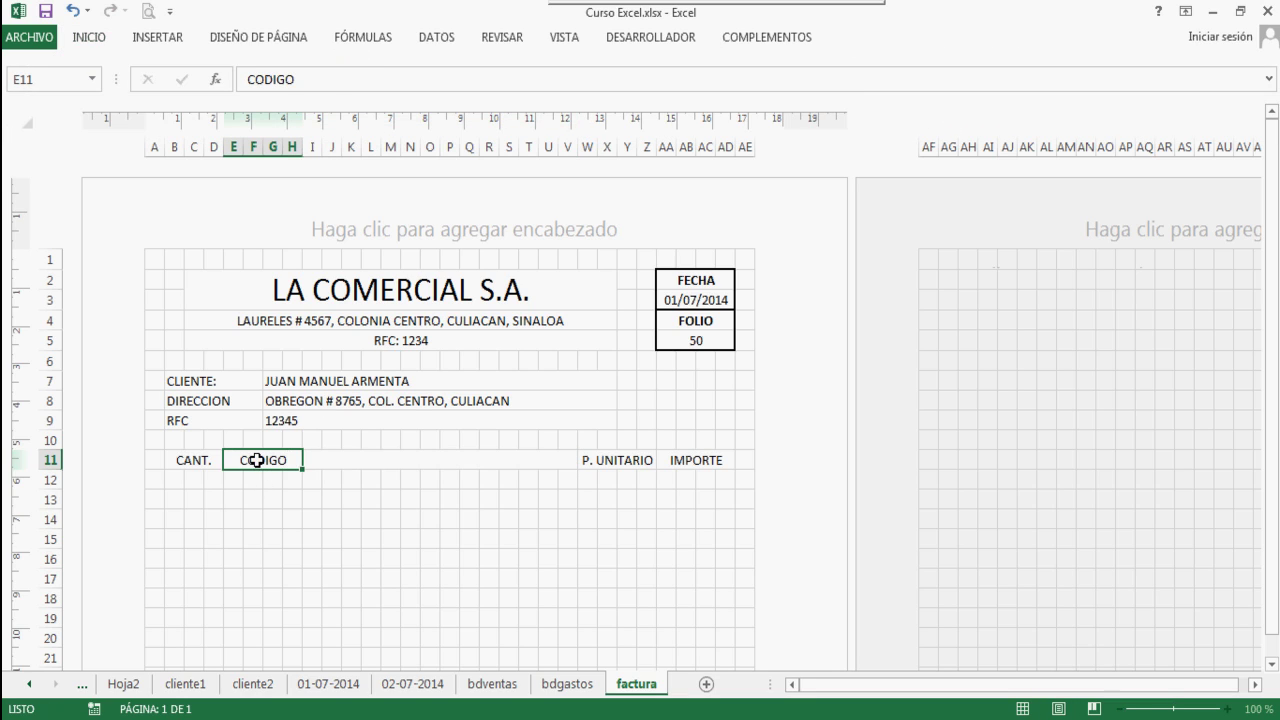
pyautogui.press('Tab')
pyautogui.write('DESC')
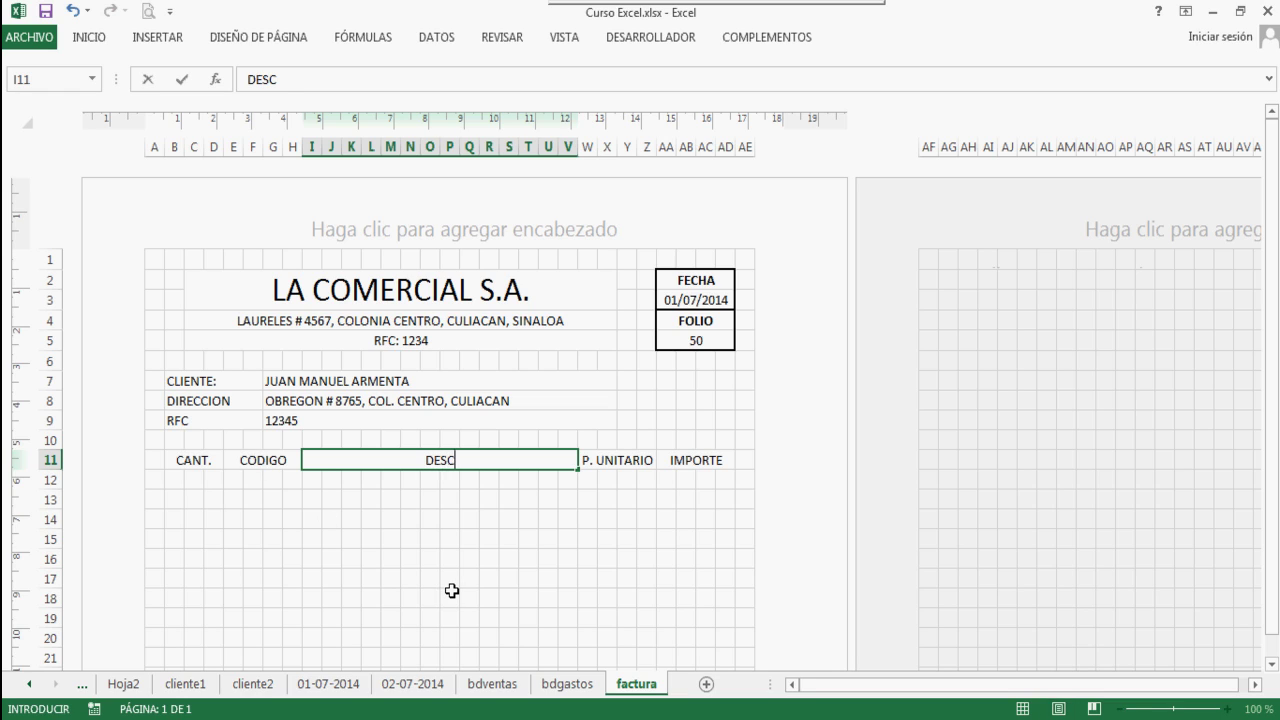
pyautogui.write('RIPCION')
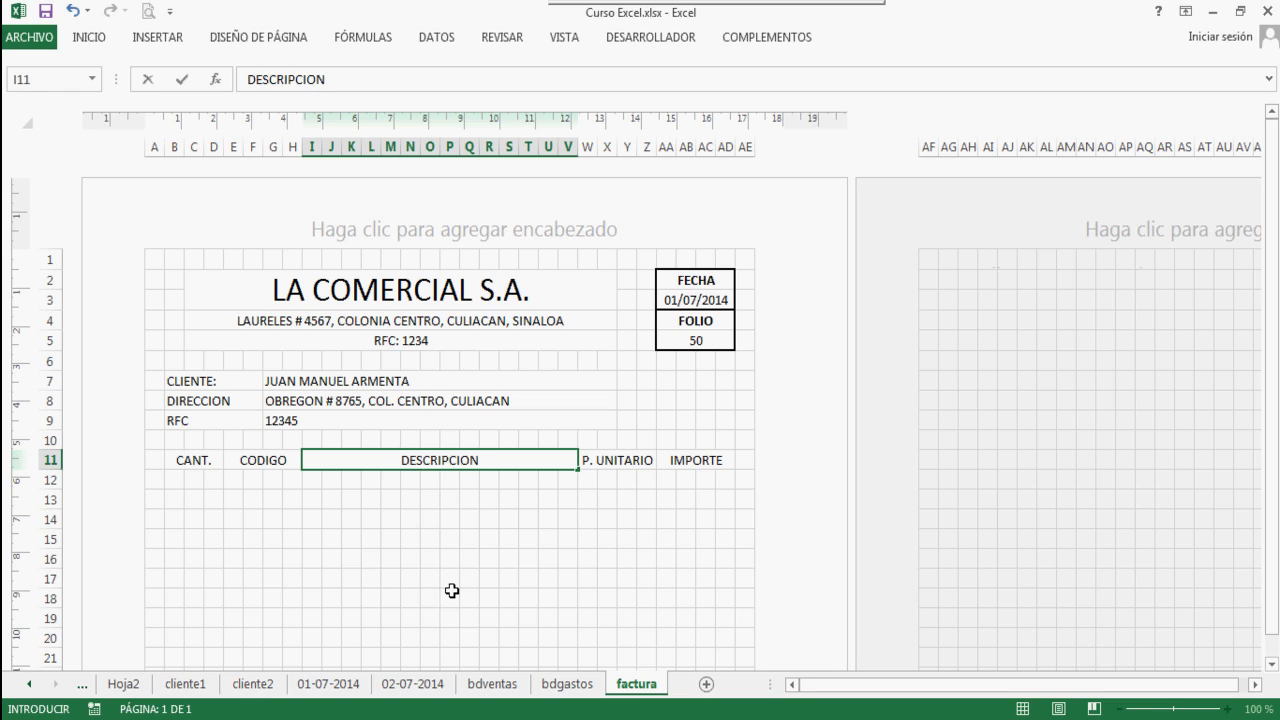
pyautogui.click(490, 515)
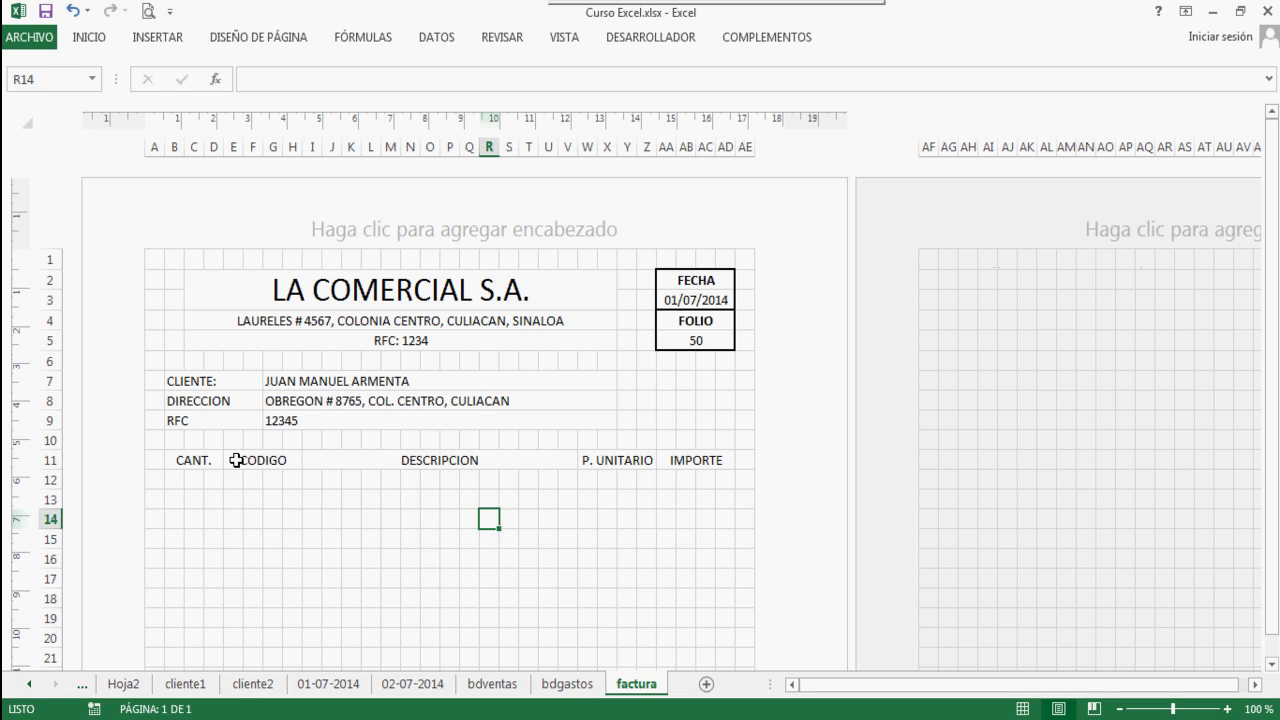
# Fill the heading row B11:AD11 down to row 12 and clear the copied text from B12:AD12
pyautogui.click(290, 460)
pyautogui.moveTo(179, 462); pyautogui.dragTo(734, 484)
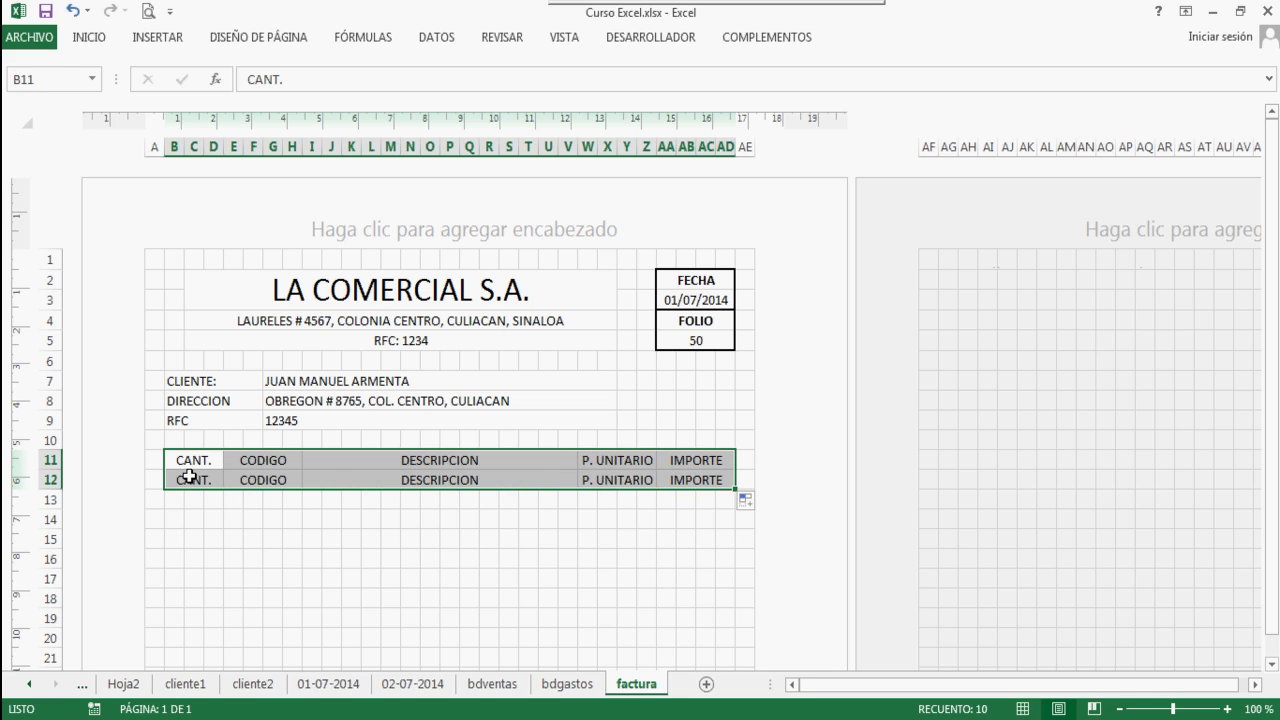
pyautogui.moveTo(189, 480); pyautogui.dragTo(678, 480)
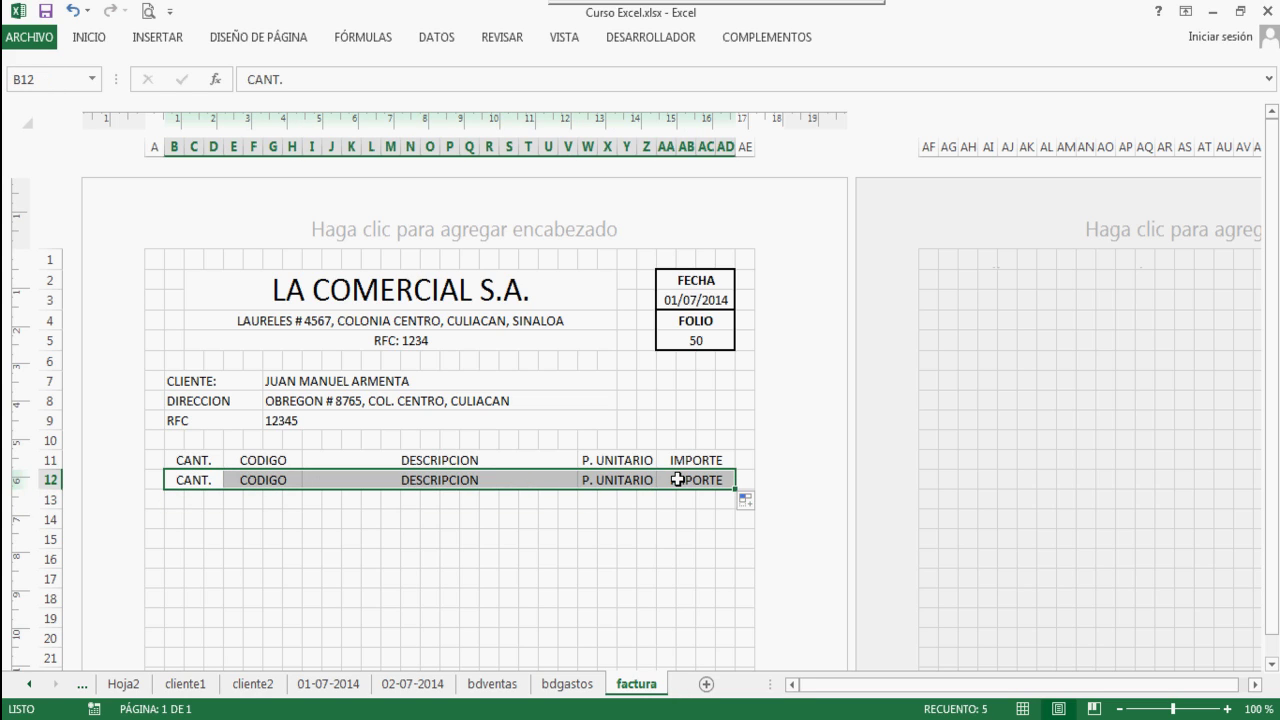
pyautogui.press('Delete')
pyautogui.click(388, 520)
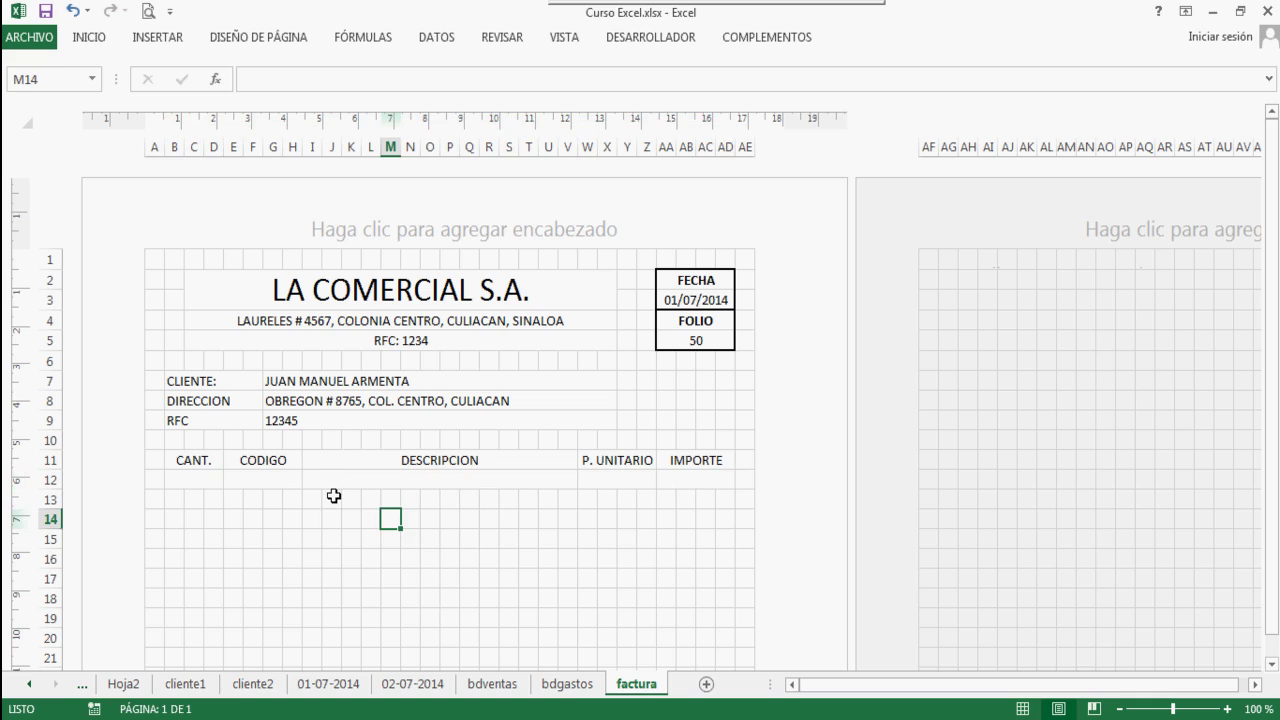
# Fill the empty merged row B12:AD12 down to row 41 to create the item rows
pyautogui.moveTo(217, 486); pyautogui.dragTo(730, 692)
pyautogui.moveTo(730, 692); pyautogui.dragTo(694, 308)
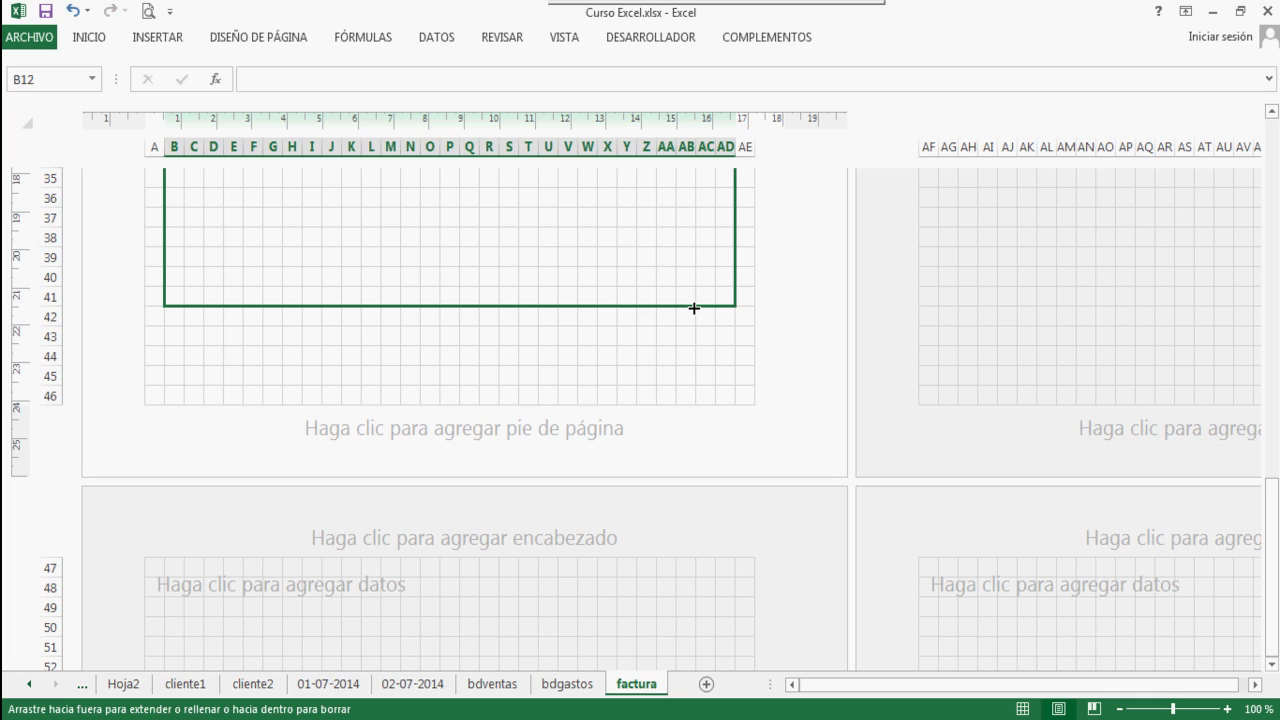
pyautogui.moveTo(694, 308); pyautogui.dragTo(694, 308)
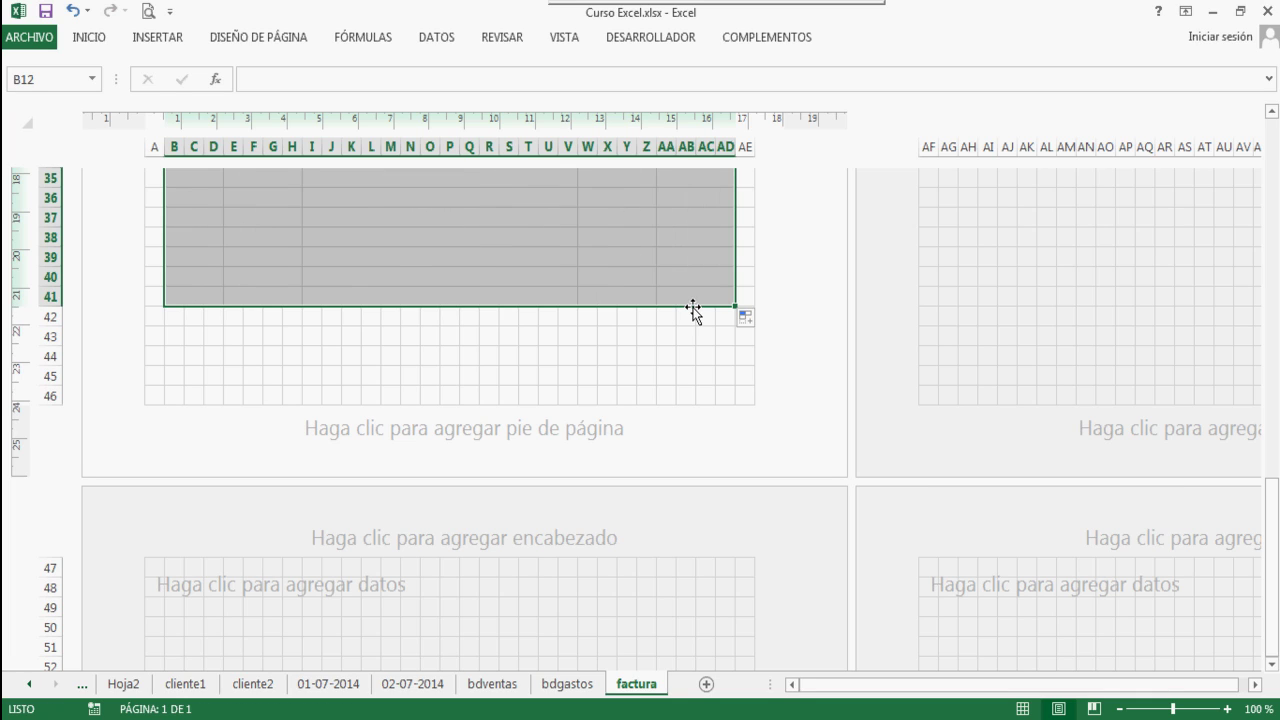
# Apply all borders to the whole item table, B11:AD41
pyautogui.hotkey('ctrl', 'Up')
pyautogui.hotkey('ctrl', 'Up')
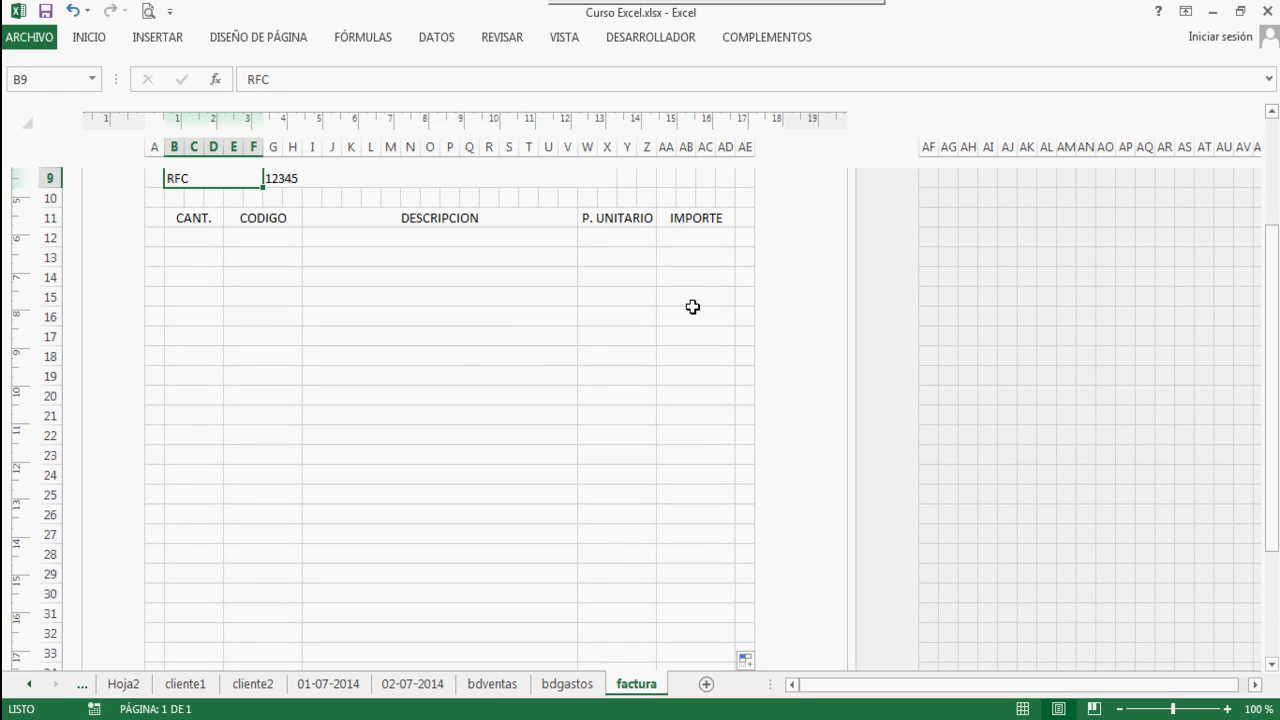
pyautogui.press('Down')
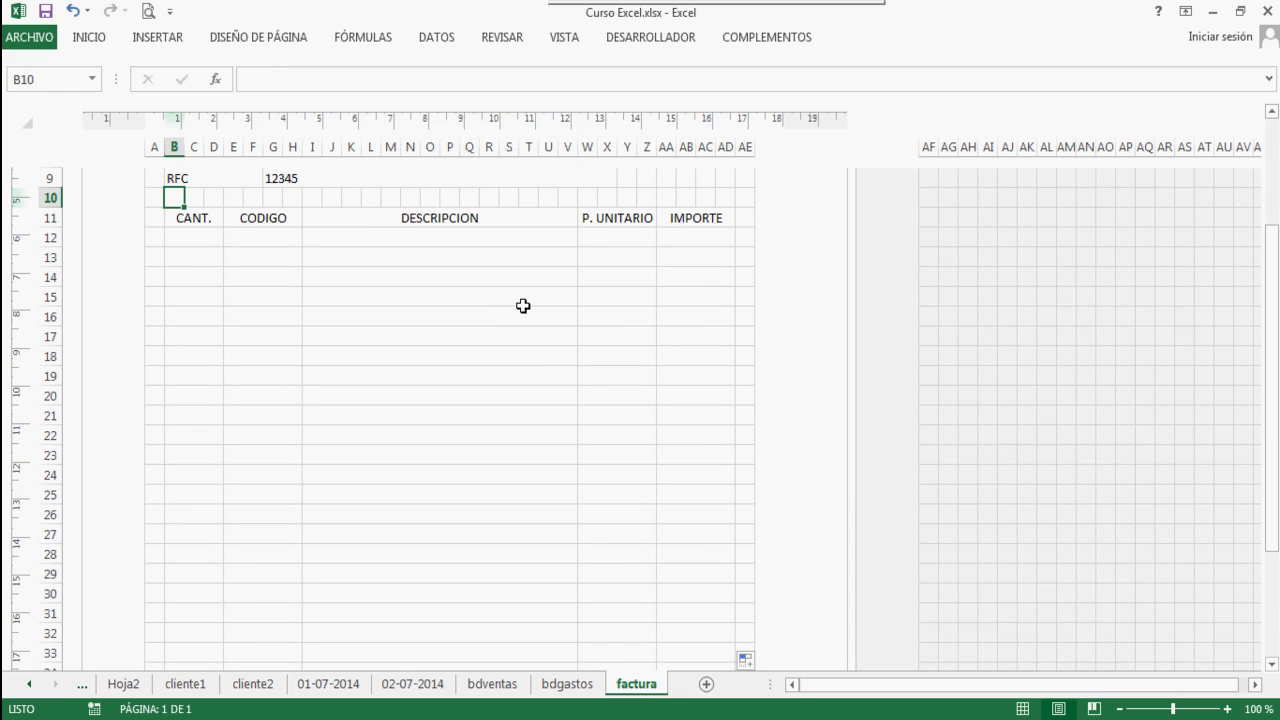
pyautogui.moveTo(191, 217); pyautogui.dragTo(670, 346)
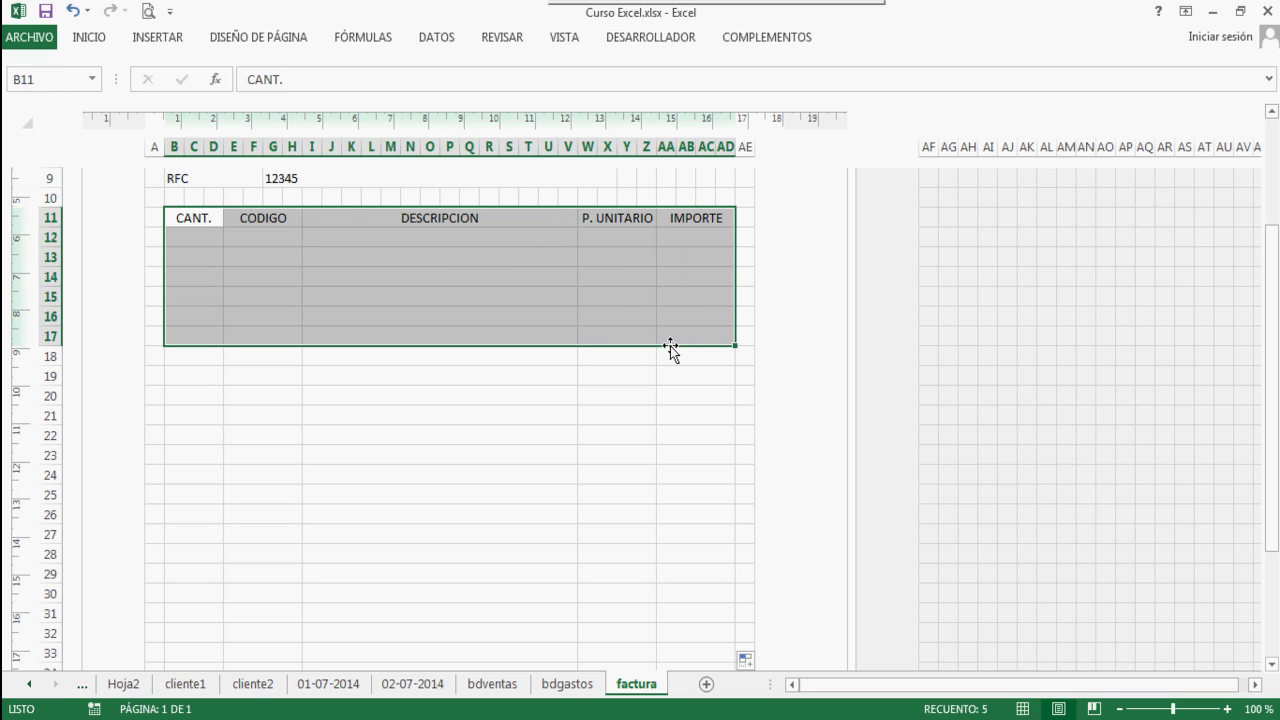
pyautogui.hotkey('shift', 'Down')
pyautogui.hotkey('shift', 'Down')
pyautogui.hotkey('shift', 'Down')
pyautogui.hotkey('shift', 'Down')
pyautogui.hotkey('shift', 'Down')
pyautogui.hotkey('shift', 'Down')
pyautogui.hotkey('shift', 'Down')
pyautogui.hotkey('shift', 'Down')
pyautogui.hotkey('shift', 'Down')
pyautogui.hotkey('shift', 'Down')
pyautogui.hotkey('shift', 'Down')
pyautogui.hotkey('shift', 'Down')
pyautogui.hotkey('shift', 'Down')
pyautogui.hotkey('shift', 'Down')
pyautogui.hotkey('shift', 'Down')
pyautogui.hotkey('shift', 'Down')
pyautogui.hotkey('shift', 'Down')
pyautogui.hotkey('shift', 'Down')
pyautogui.hotkey('shift', 'Down')
pyautogui.hotkey('shift', 'Down')
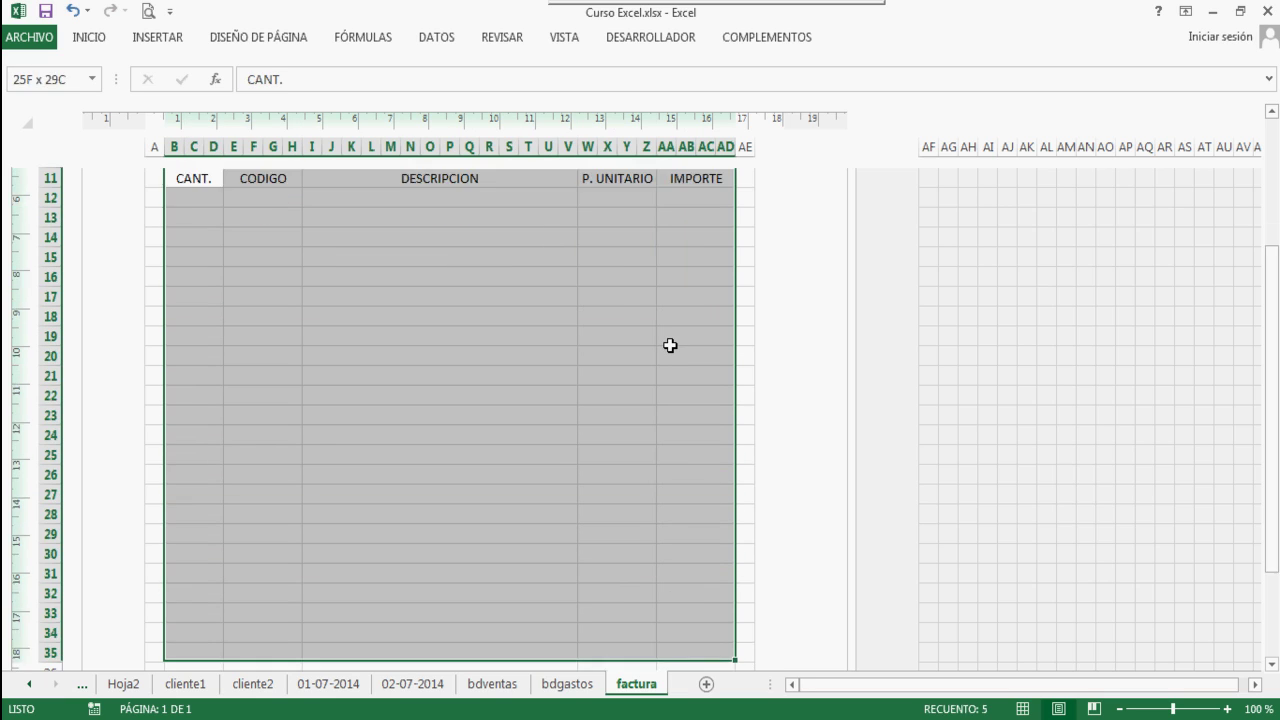
pyautogui.hotkey('shift', 'Down')
pyautogui.hotkey('shift', 'Down')
pyautogui.hotkey('shift', 'Down')
pyautogui.hotkey('shift', 'Down')
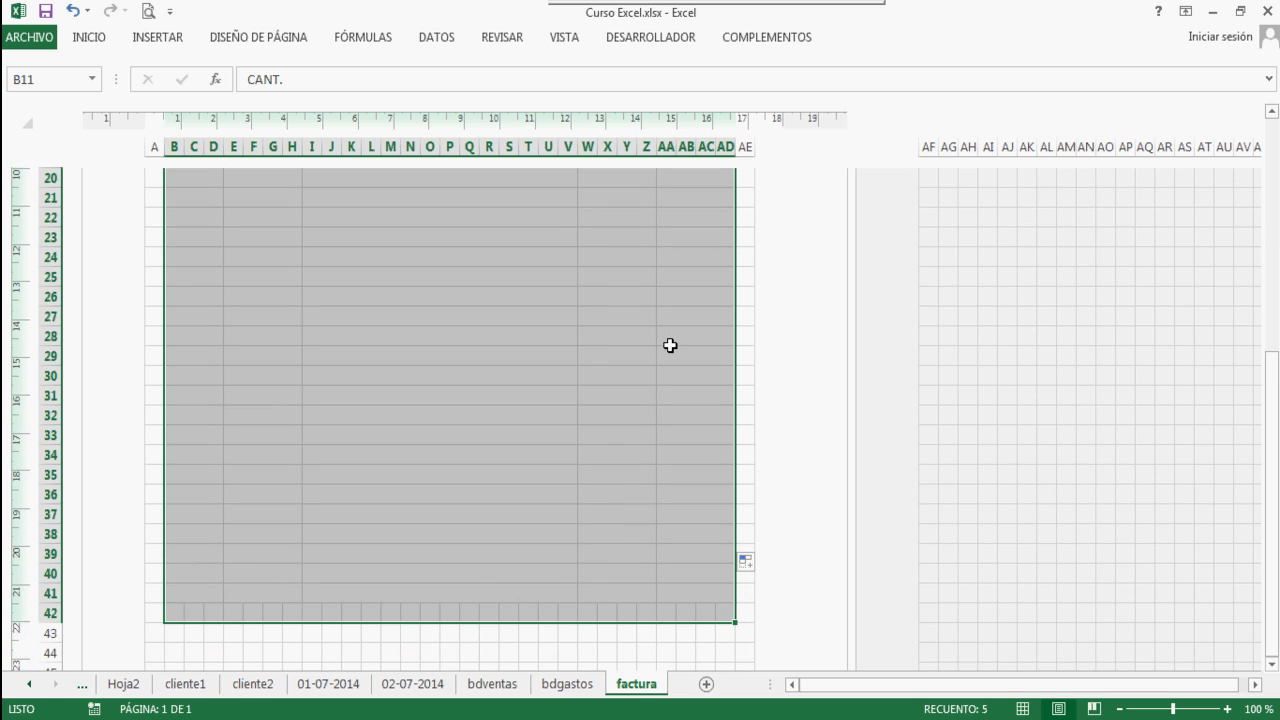
pyautogui.hotkey('shift', 'Up')
pyautogui.hotkey('shift', 'Up')
pyautogui.hotkey('shift', 'Down')
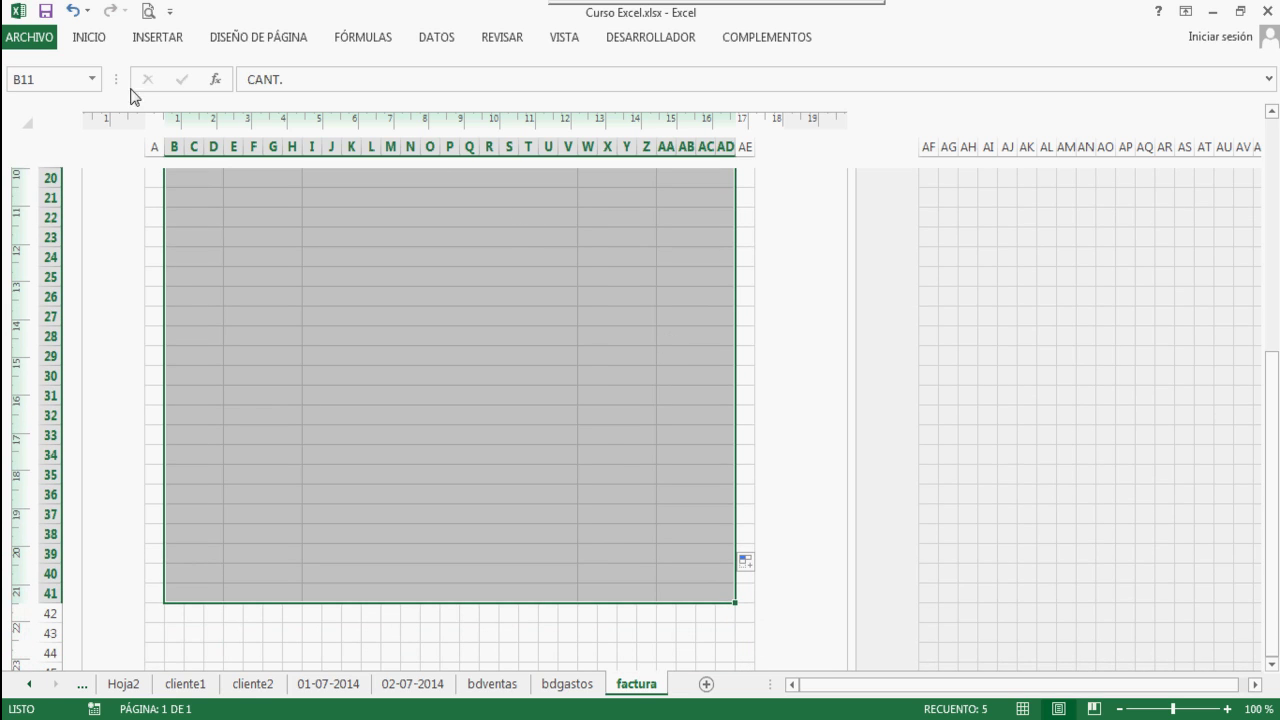
pyautogui.click(92, 44)
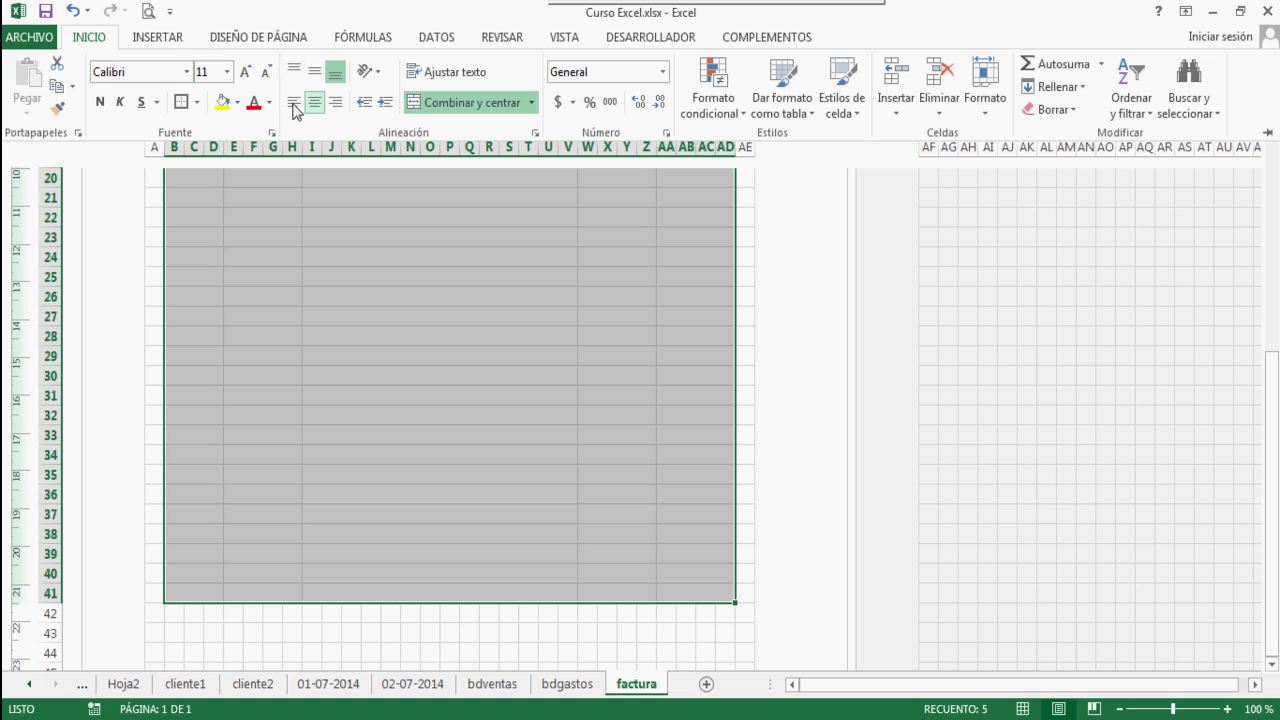
pyautogui.click(196, 103)
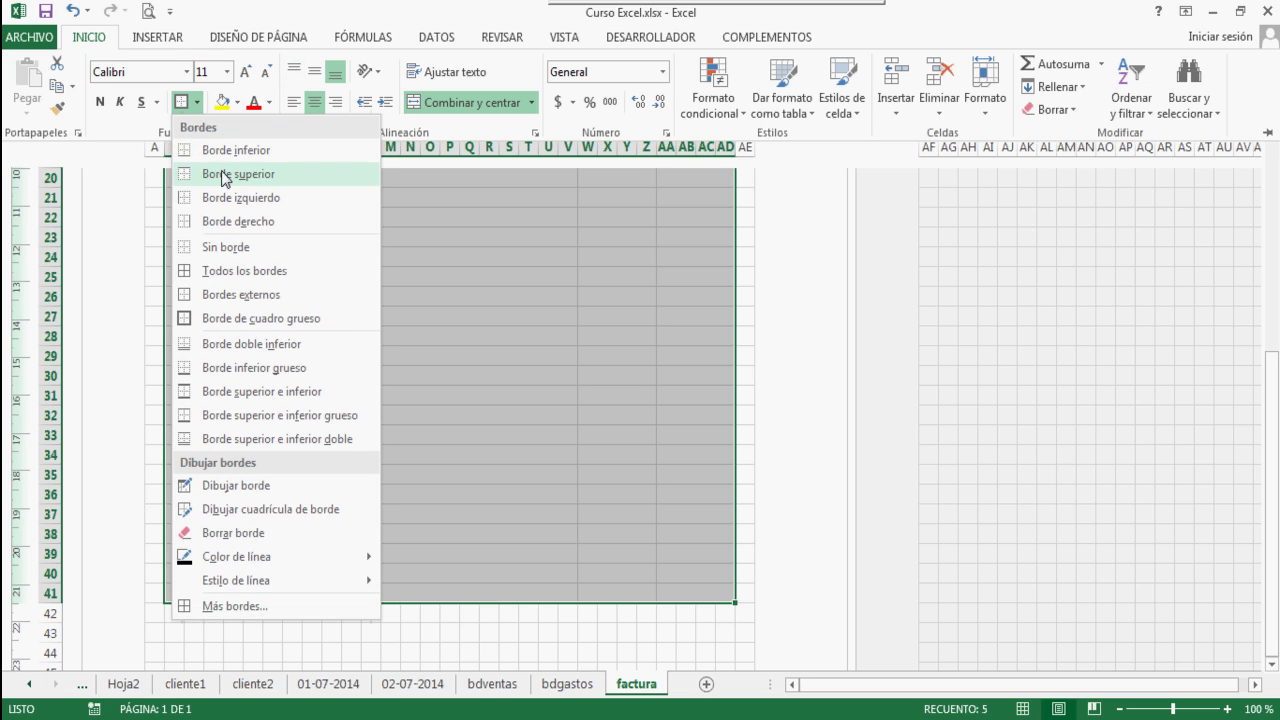
pyautogui.click(230, 278)
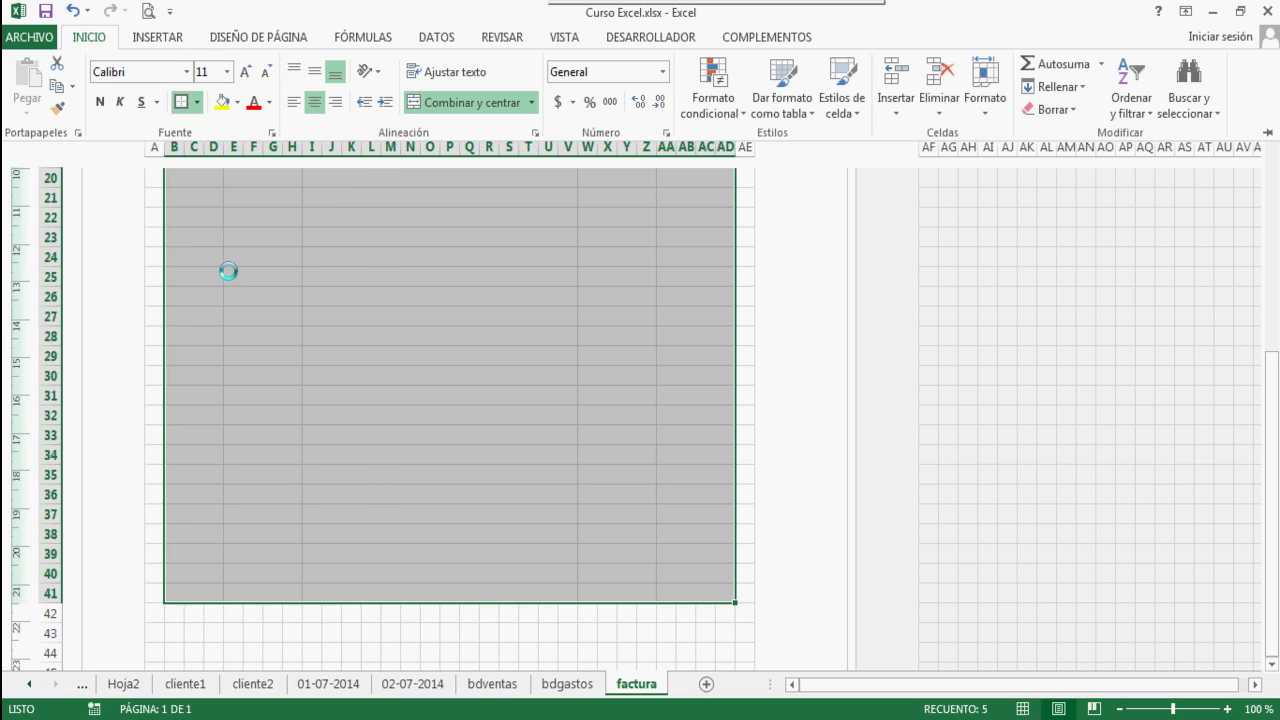
# Put a thick box border around the heading row B11:AD11
pyautogui.scroll(7, 230, 280)
pyautogui.click(384, 472)
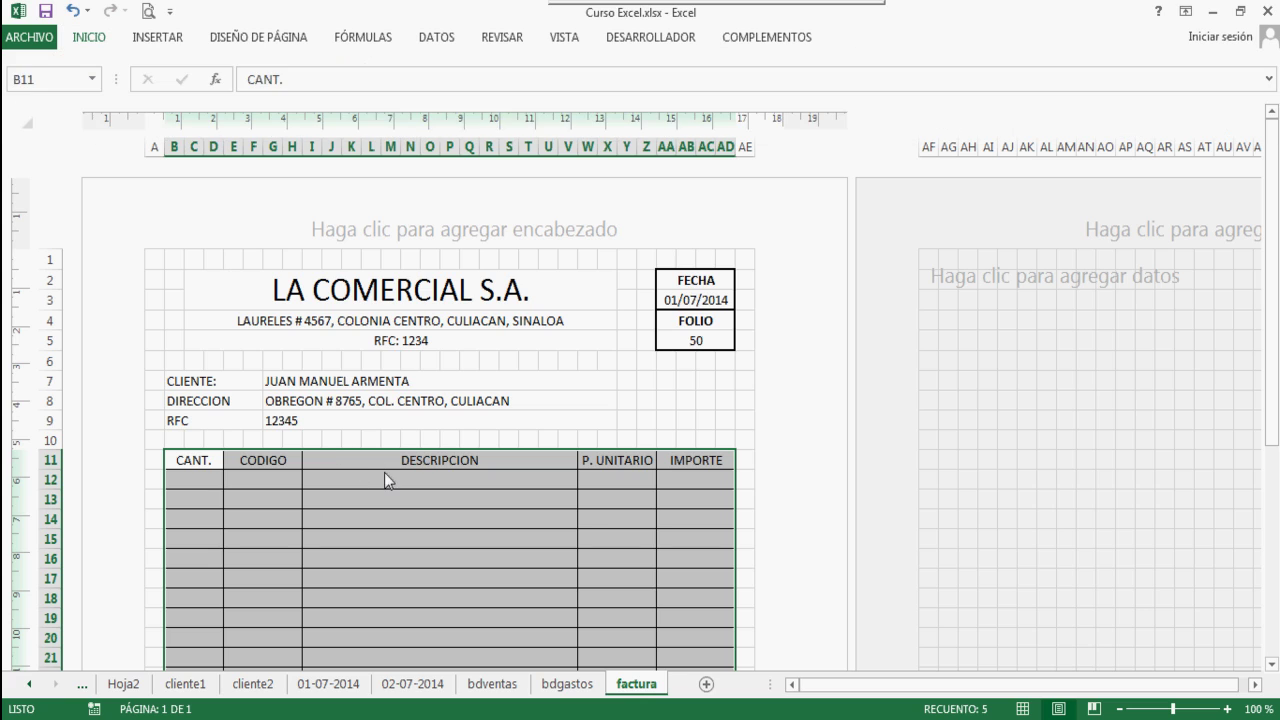
pyautogui.click(288, 461)
pyautogui.moveTo(190, 462); pyautogui.dragTo(681, 453)
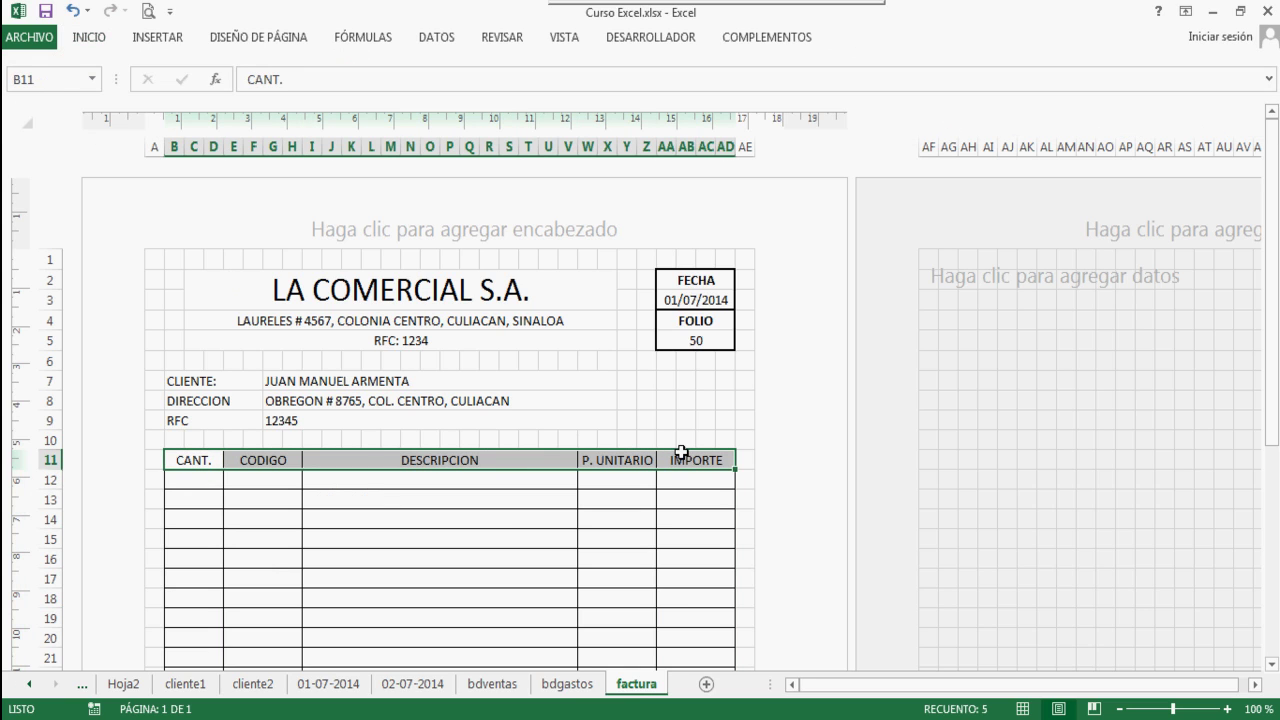
pyautogui.click(87, 38)
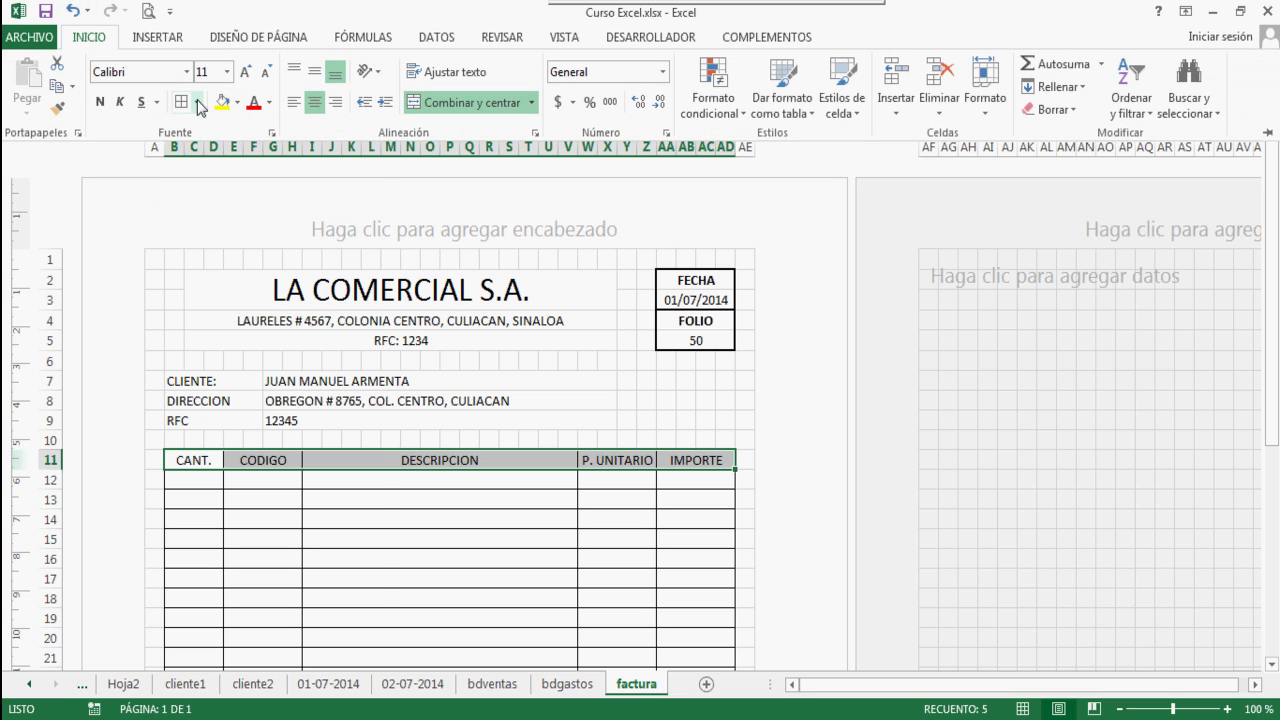
pyautogui.click(197, 102)
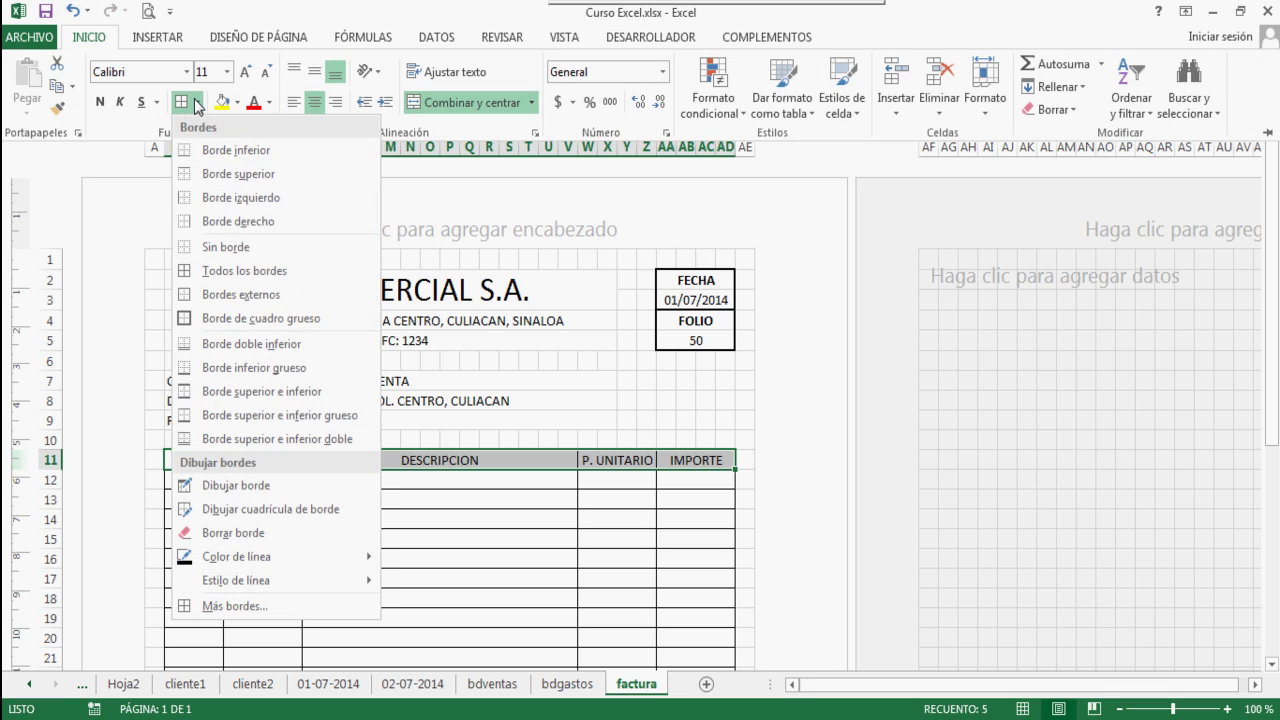
pyautogui.click(231, 320)
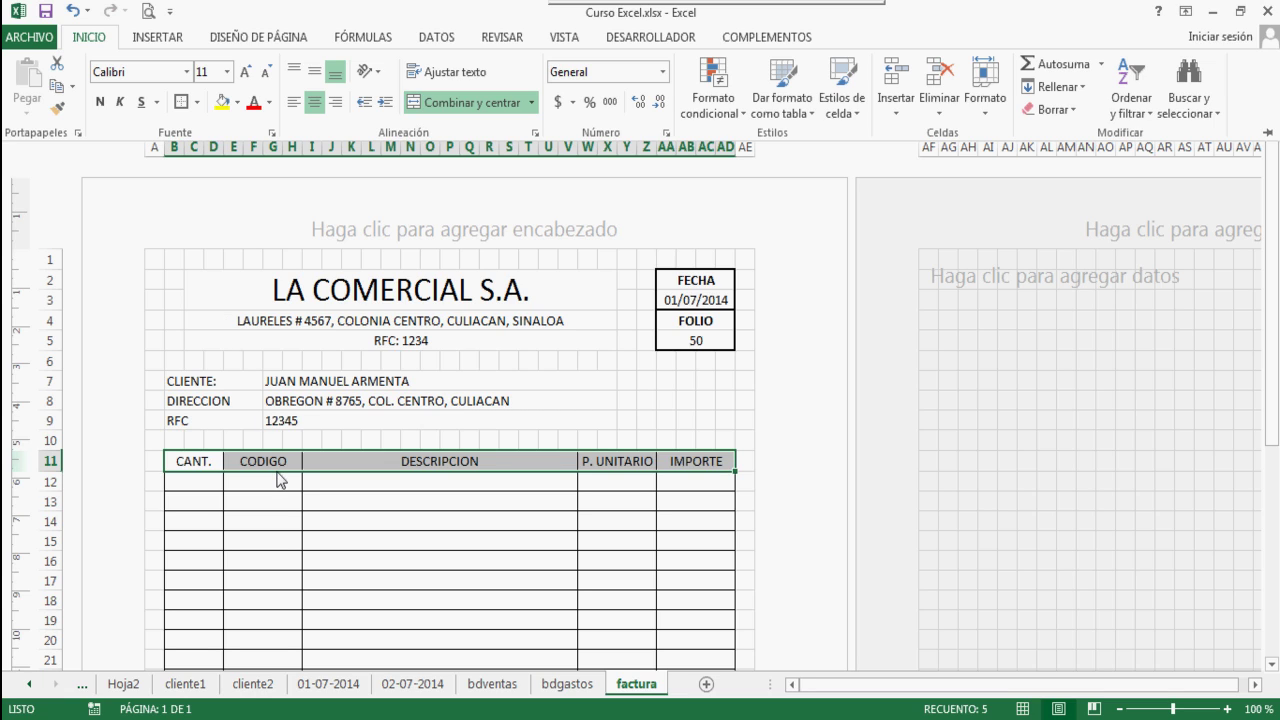
# Make the item table headings in row 11 and the customer block labels in B7:F9 bold
pyautogui.hotkey('ctrl', 'n')
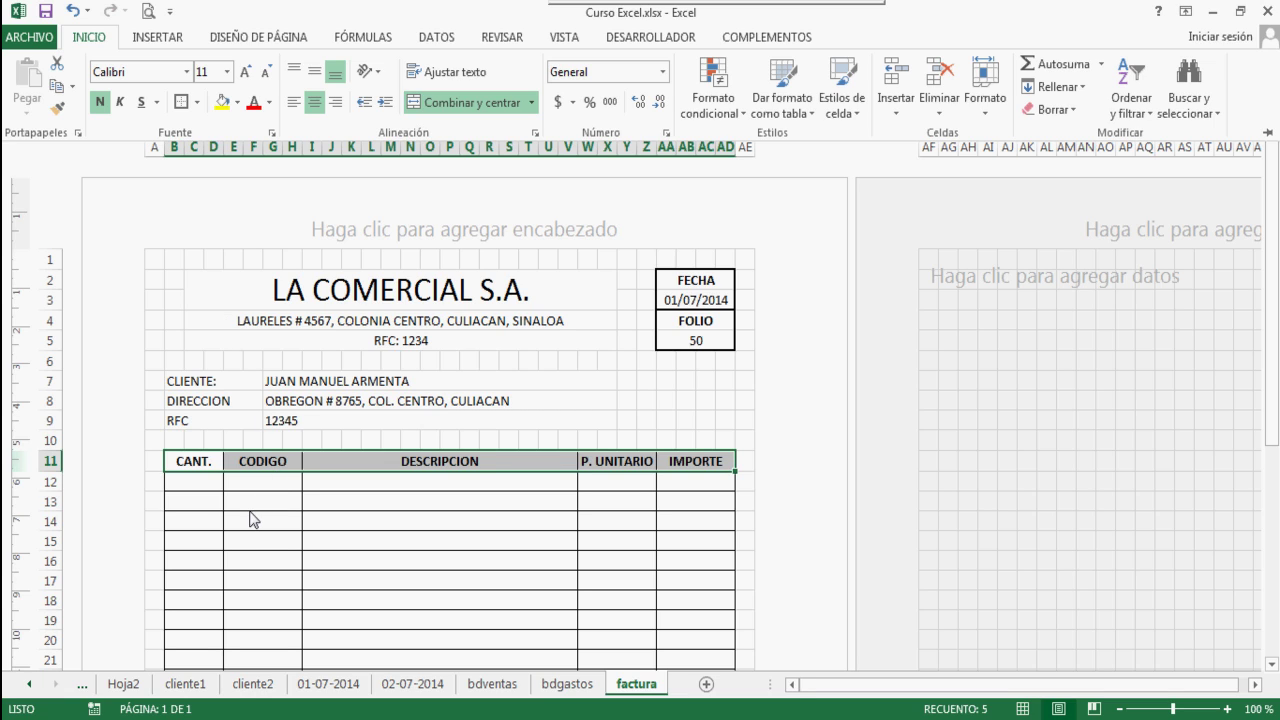
pyautogui.hotkey('ctrl', 'F1')
pyautogui.moveTo(205, 380); pyautogui.dragTo(208, 416)
pyautogui.hotkey('ctrl', 'n')
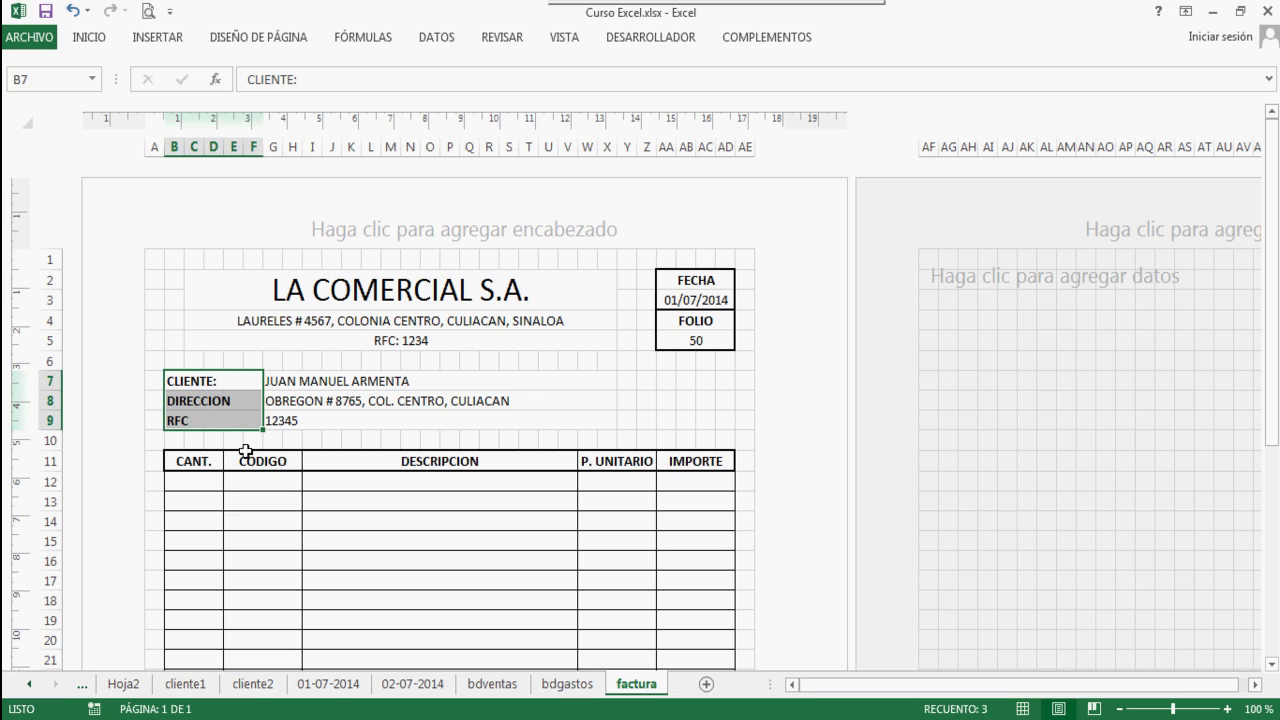
# Fill the merged, bordered cells W41:AD41 down to row 44 to create the totals area
pyautogui.click(299, 509)
pyautogui.press('Down')
pyautogui.press('Down')
pyautogui.press('Down')
pyautogui.press('Down')
pyautogui.press('Down')
pyautogui.press('Down')
pyautogui.press('Down')
pyautogui.press('Down')
pyautogui.press('Down')
pyautogui.press('Down')
pyautogui.press('Down')
pyautogui.press('Down')
pyautogui.press('Down')
pyautogui.press('Down')
pyautogui.press('Down')
pyautogui.press('Down')
pyautogui.press('Down')
pyautogui.press('Down')
pyautogui.press('Down')
pyautogui.press('Down')
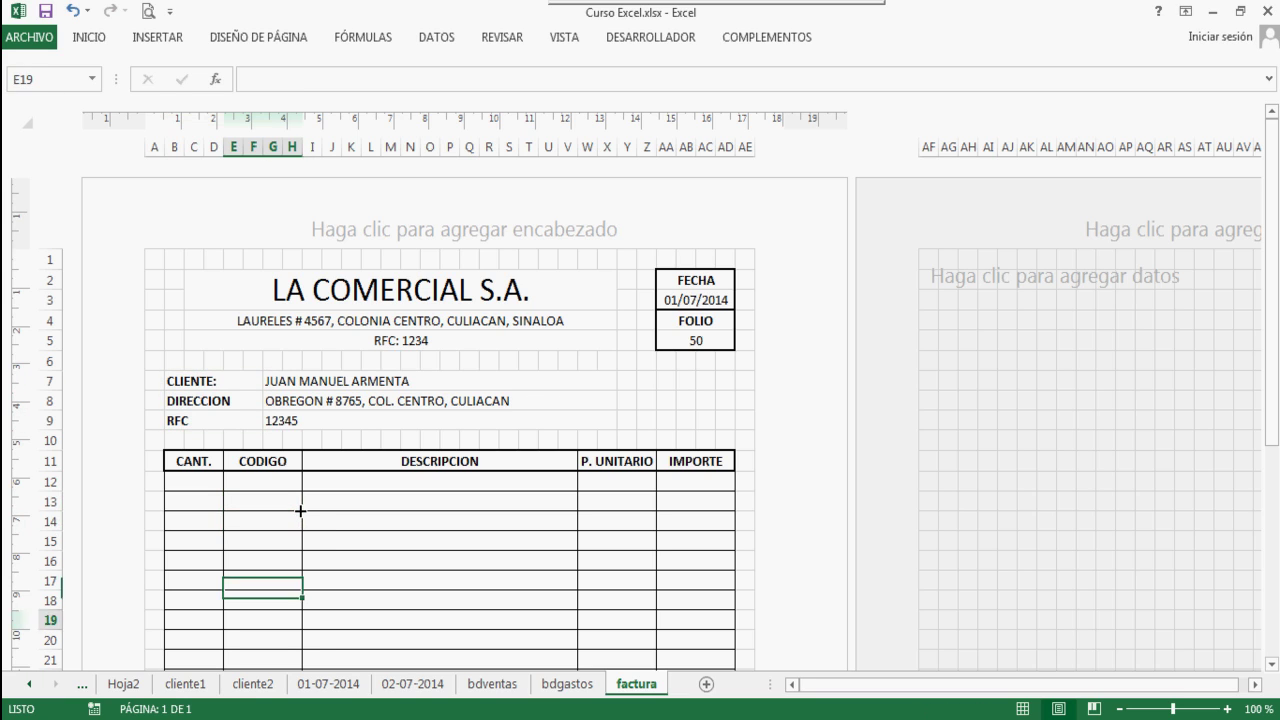
pyautogui.press('Down')
pyautogui.press('Down')
pyautogui.press('Down')
pyautogui.press('Down')
pyautogui.press('Down')
pyautogui.press('Down')
pyautogui.press('Down')
pyautogui.press('Down')
pyautogui.press('Down')
pyautogui.press('Down')
pyautogui.press('Down')
pyautogui.press('Down')
pyautogui.press('Down')
pyautogui.press('Down')
pyautogui.press('Down')
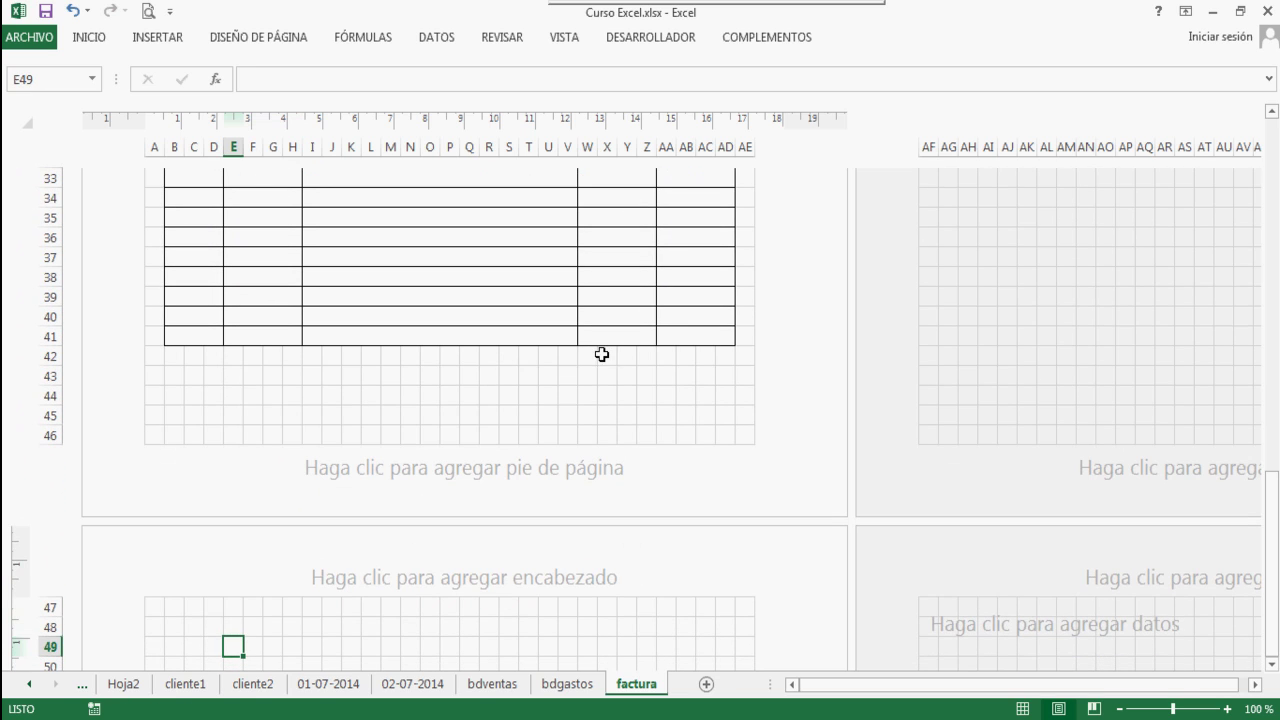
pyautogui.moveTo(616, 338); pyautogui.dragTo(733, 400)
# Label the three rows of the totals area IMPORTE, IVA and TOTAL in W42, W43 and W44
pyautogui.click(662, 356)
pyautogui.click(620, 357)
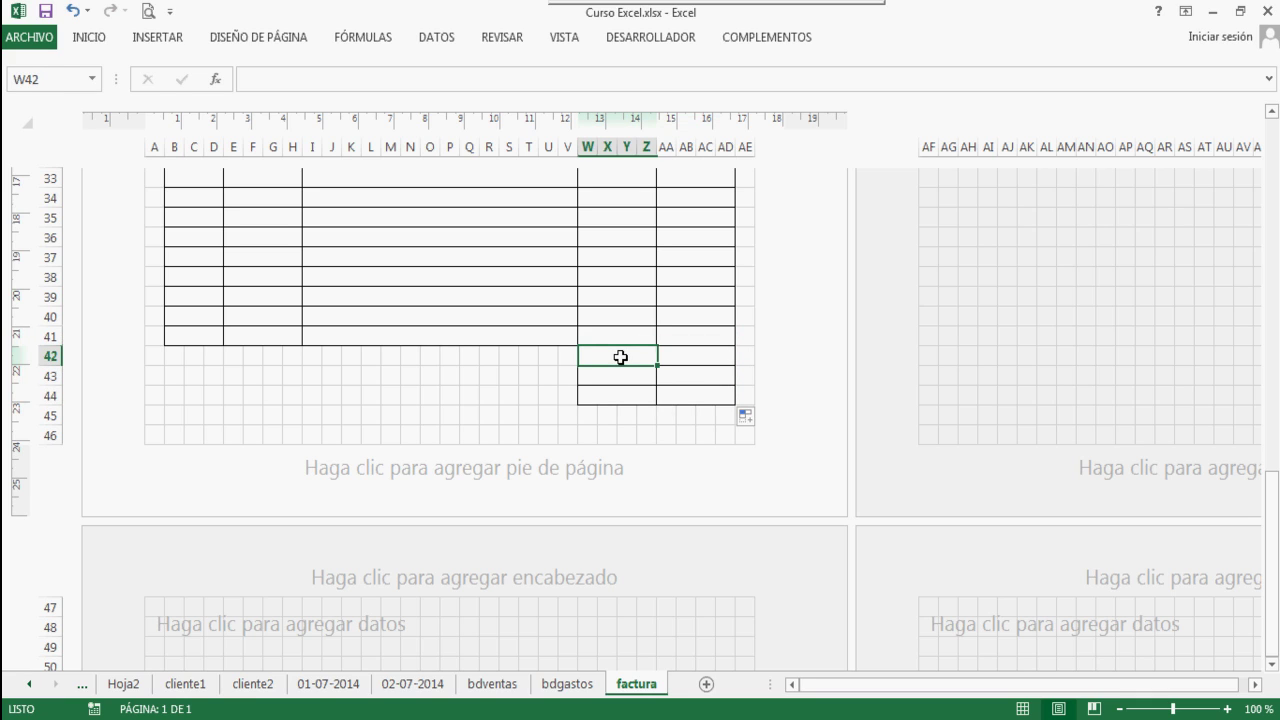
pyautogui.write('IMPORTE')
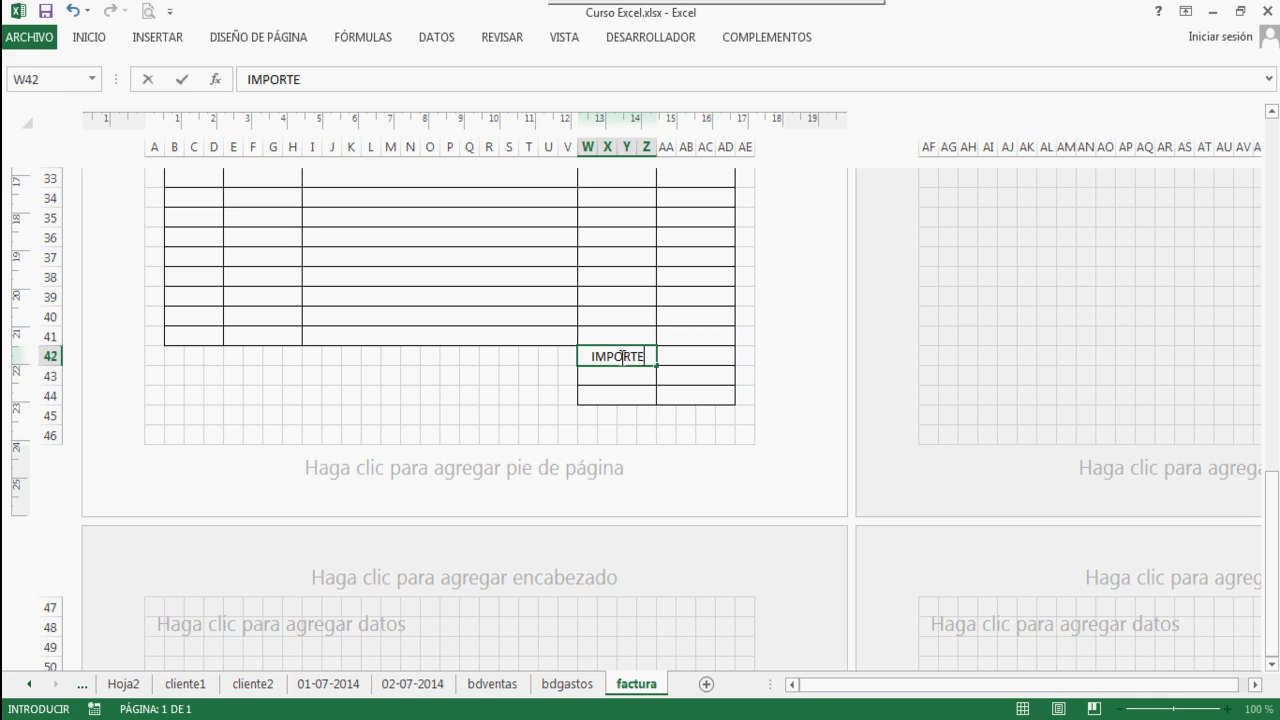
pyautogui.press('Return')
pyautogui.write('IVA')
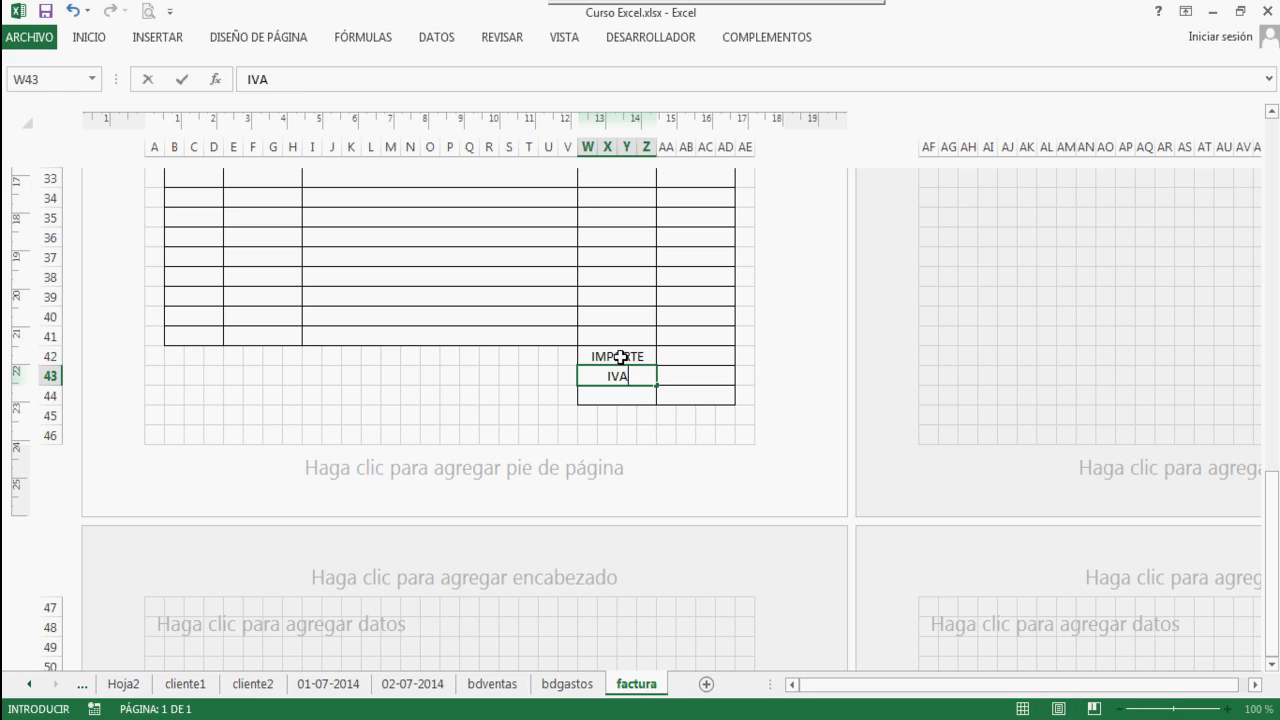
pyautogui.press('Return')
pyautogui.write('TOTAL')
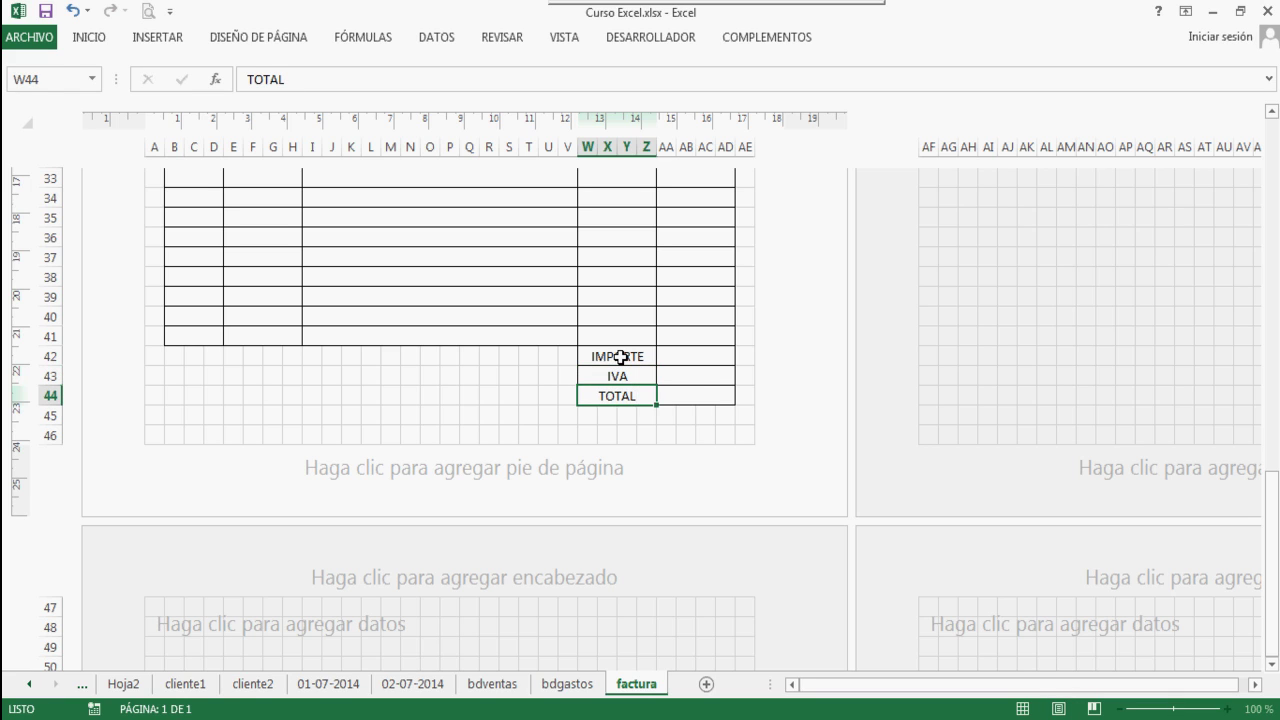
pyautogui.press('Tab')
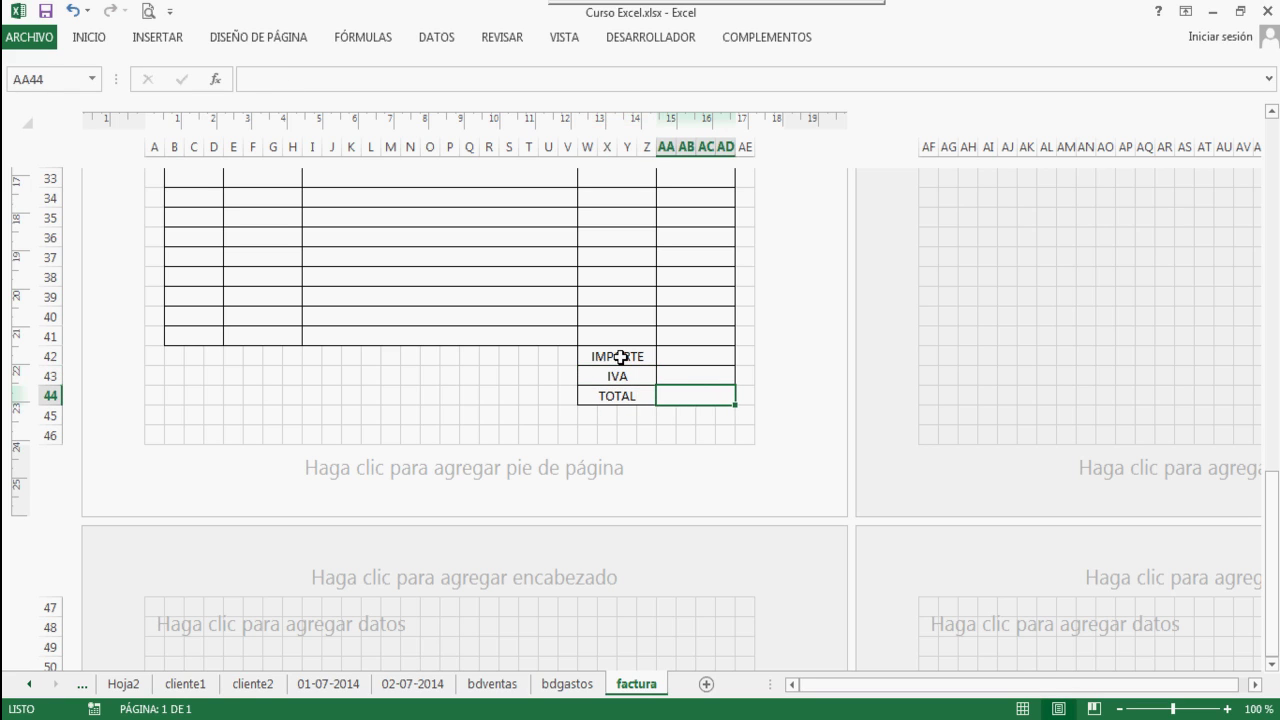
# Enter =SUMA(AA12:AD41) in AA42 beside IMPORTE to add up the item table's amount column
pyautogui.click(670, 355)
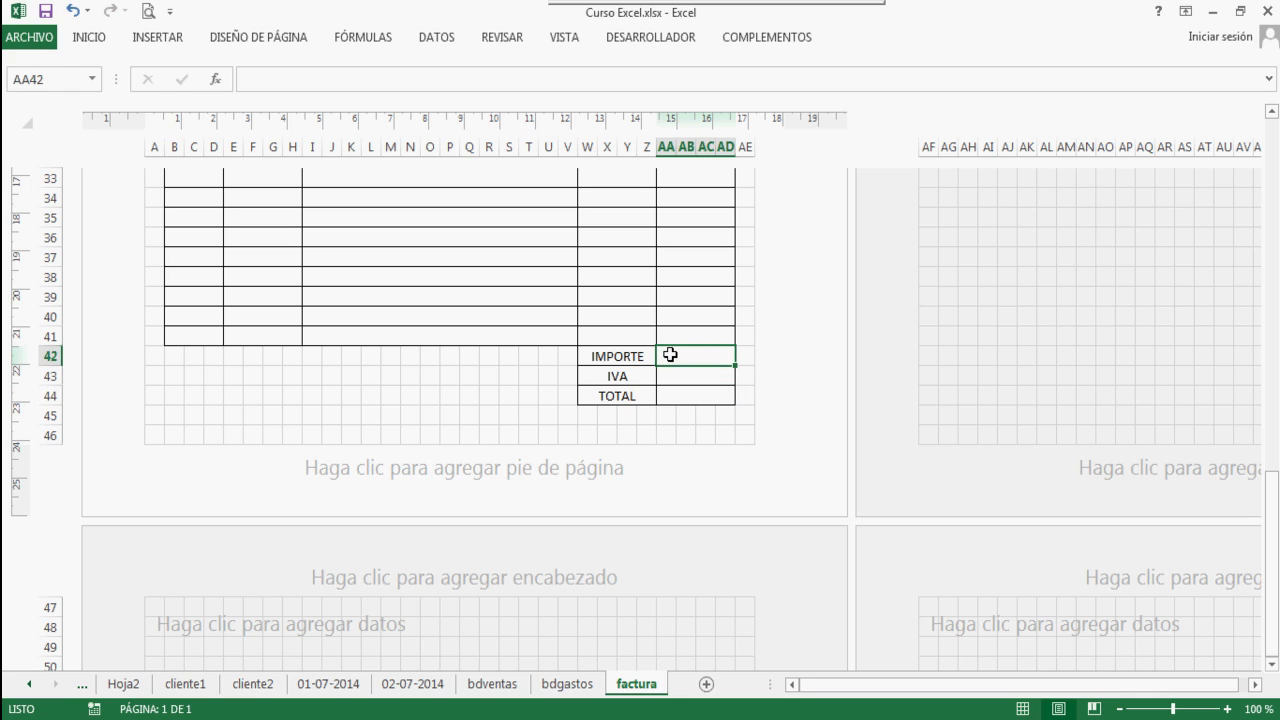
pyautogui.moveTo(1275, 500); pyautogui.dragTo(1276, 488)
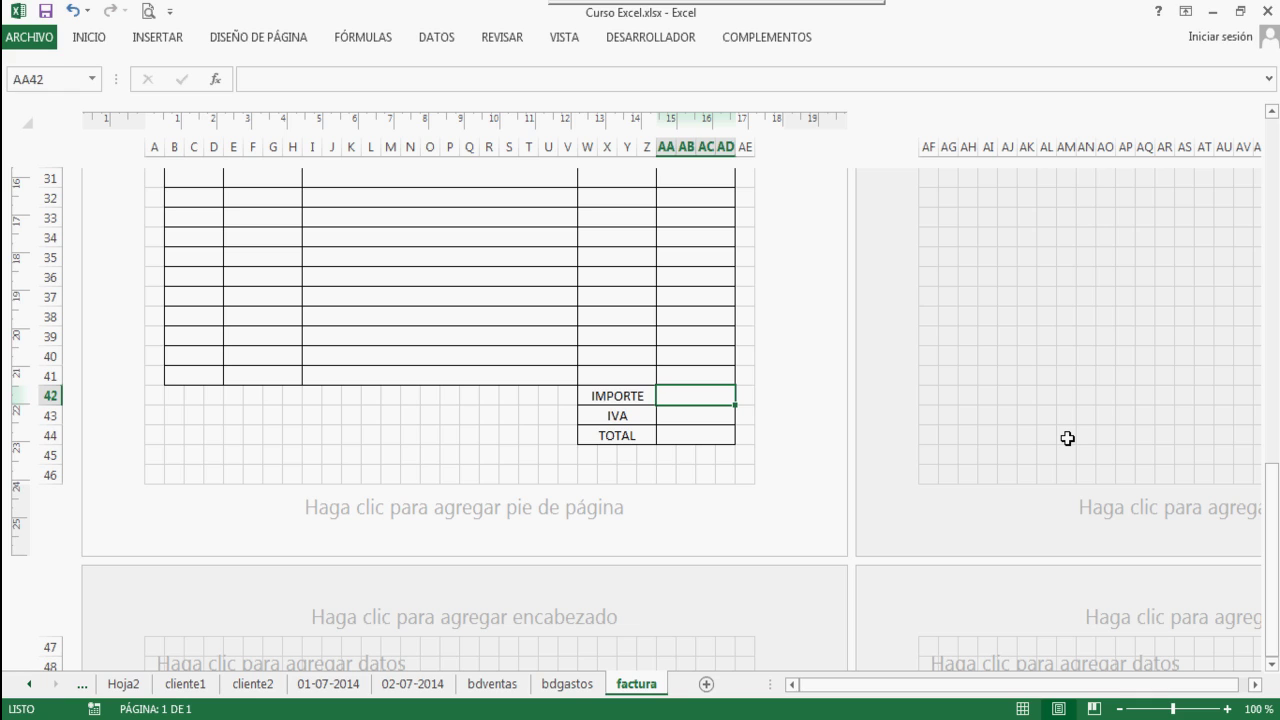
pyautogui.write('=SUM')
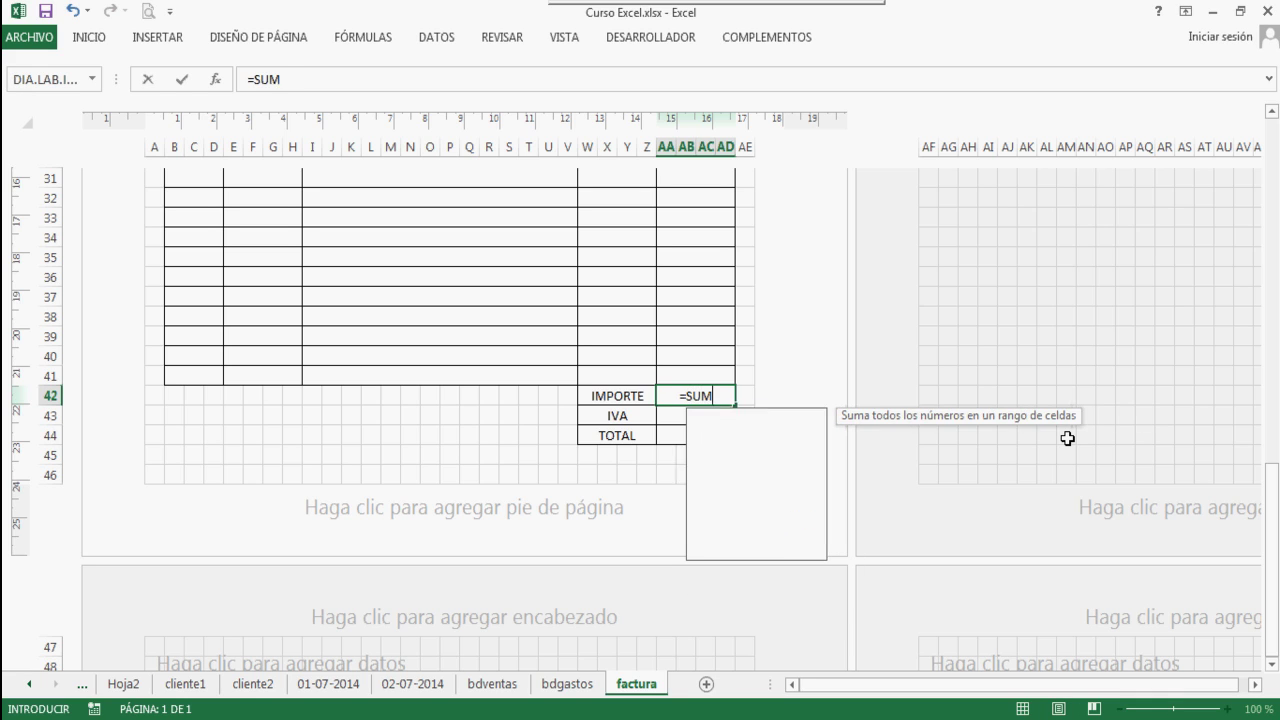
pyautogui.write('A(')
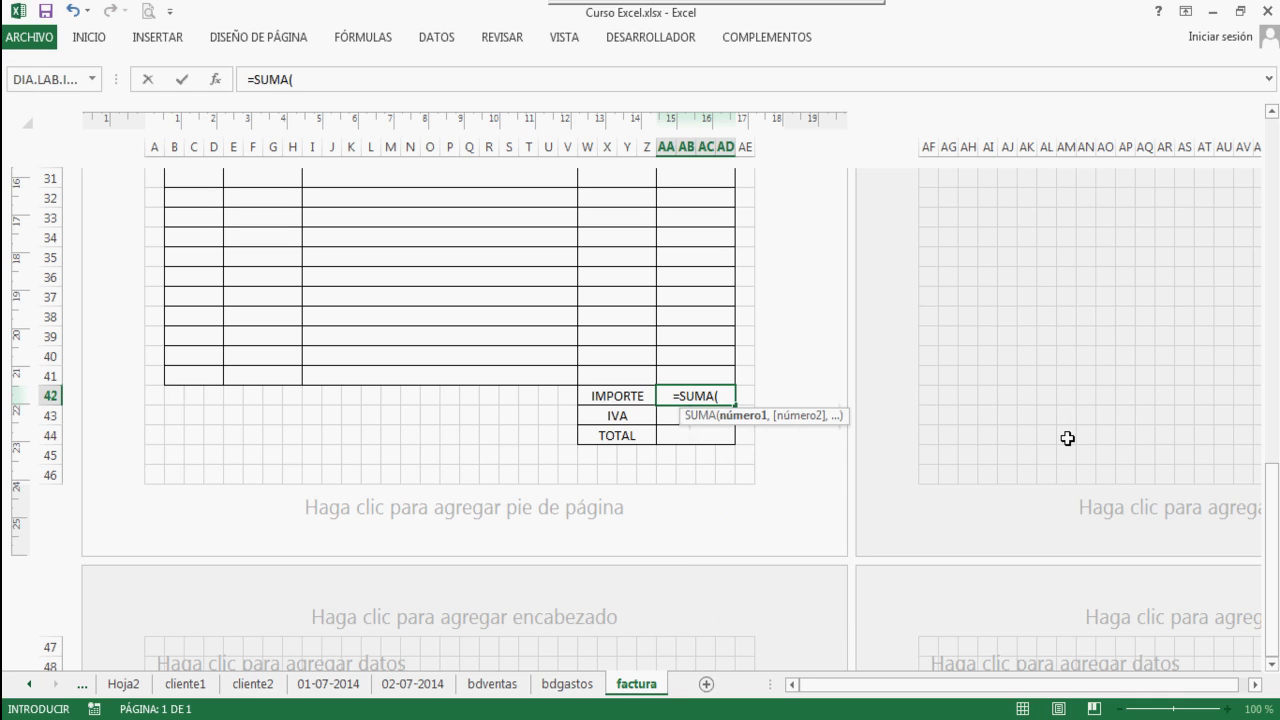
pyautogui.moveTo(1271, 486); pyautogui.dragTo(1273, 240)
pyautogui.click(697, 240)
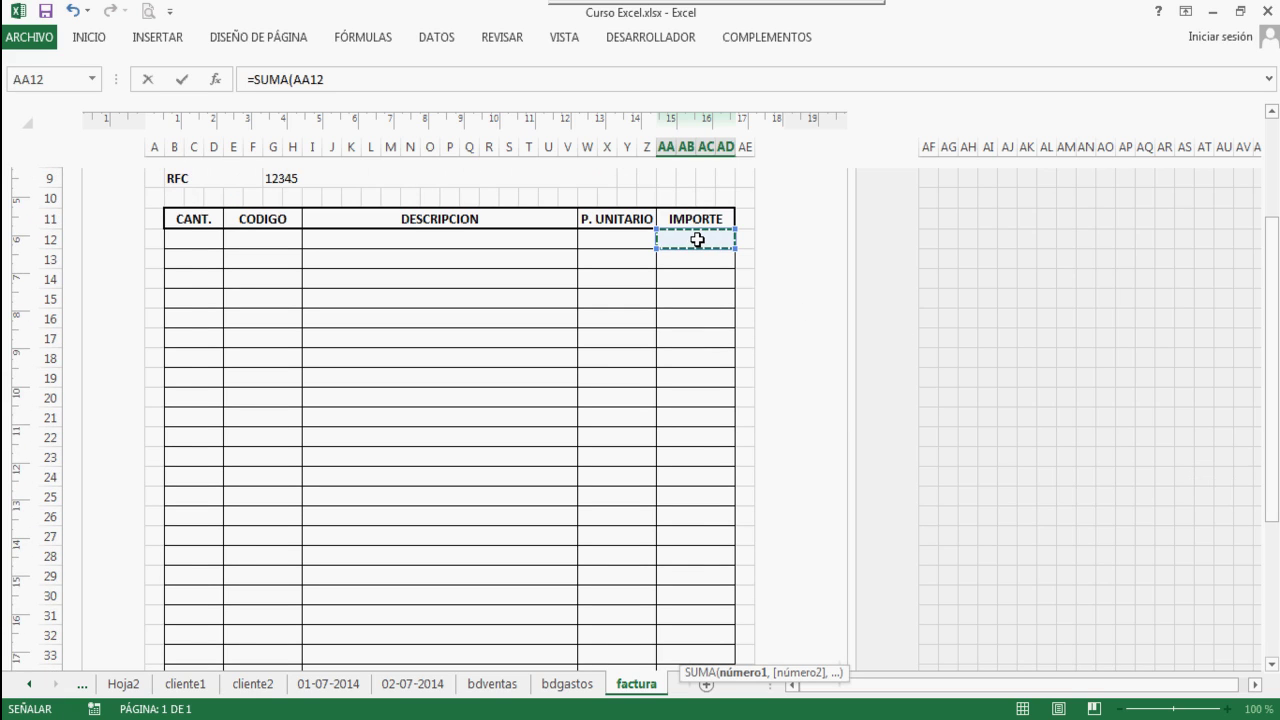
pyautogui.hotkey('shift', 'Down')
pyautogui.hotkey('shift', 'Down')
pyautogui.hotkey('shift', 'Down')
pyautogui.hotkey('shift', 'Down')
pyautogui.hotkey('shift', 'Down')
pyautogui.hotkey('shift', 'Down')
pyautogui.hotkey('shift', 'Down')
pyautogui.hotkey('shift', 'Down')
pyautogui.hotkey('shift', 'Down')
pyautogui.hotkey('shift', 'Down')
pyautogui.hotkey('shift', 'Down')
pyautogui.hotkey('shift', 'Down')
pyautogui.hotkey('shift', 'Down')
pyautogui.hotkey('shift', 'Down')
pyautogui.hotkey('shift', 'Down')
pyautogui.hotkey('shift', 'Down')
pyautogui.hotkey('shift', 'Down')
pyautogui.hotkey('shift', 'Down')
pyautogui.hotkey('shift', 'Down')
pyautogui.hotkey('shift', 'Down')
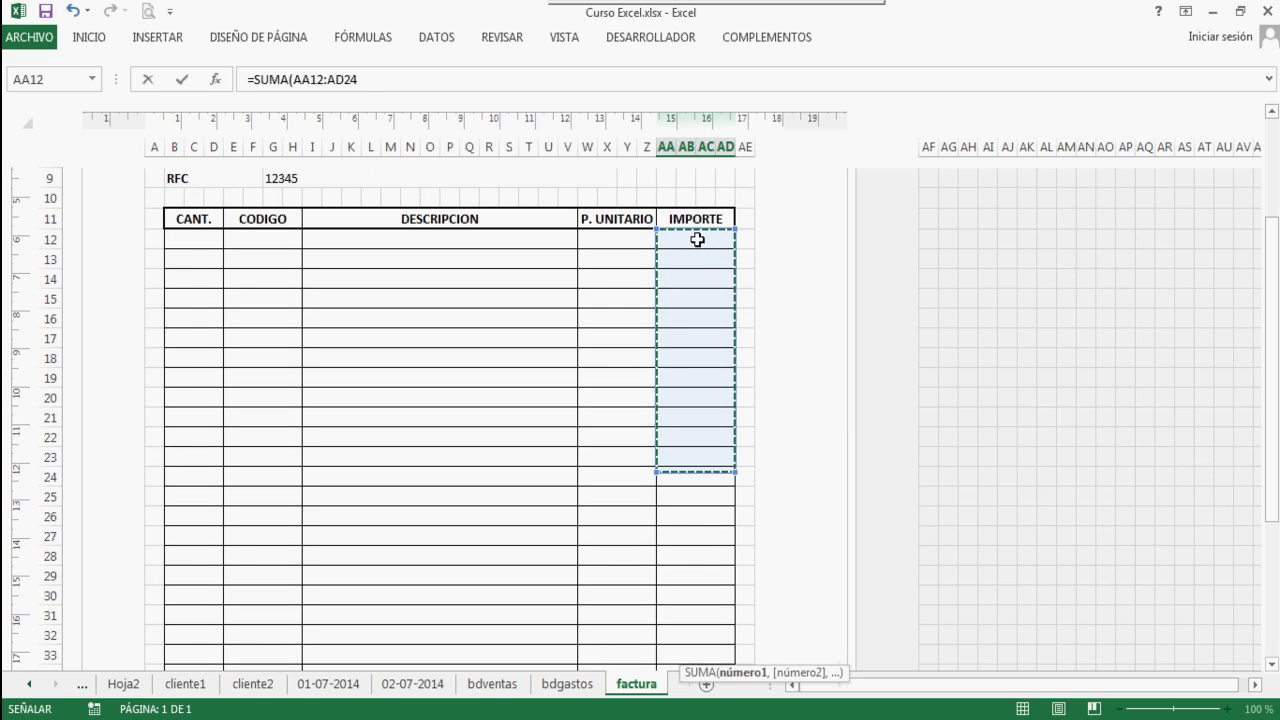
pyautogui.hotkey('shift', 'Down')
pyautogui.hotkey('shift', 'Down')
pyautogui.hotkey('shift', 'Down')
pyautogui.hotkey('shift', 'Down')
pyautogui.hotkey('shift', 'Up')
pyautogui.hotkey('shift', 'Up')
pyautogui.hotkey('shift', 'Up')
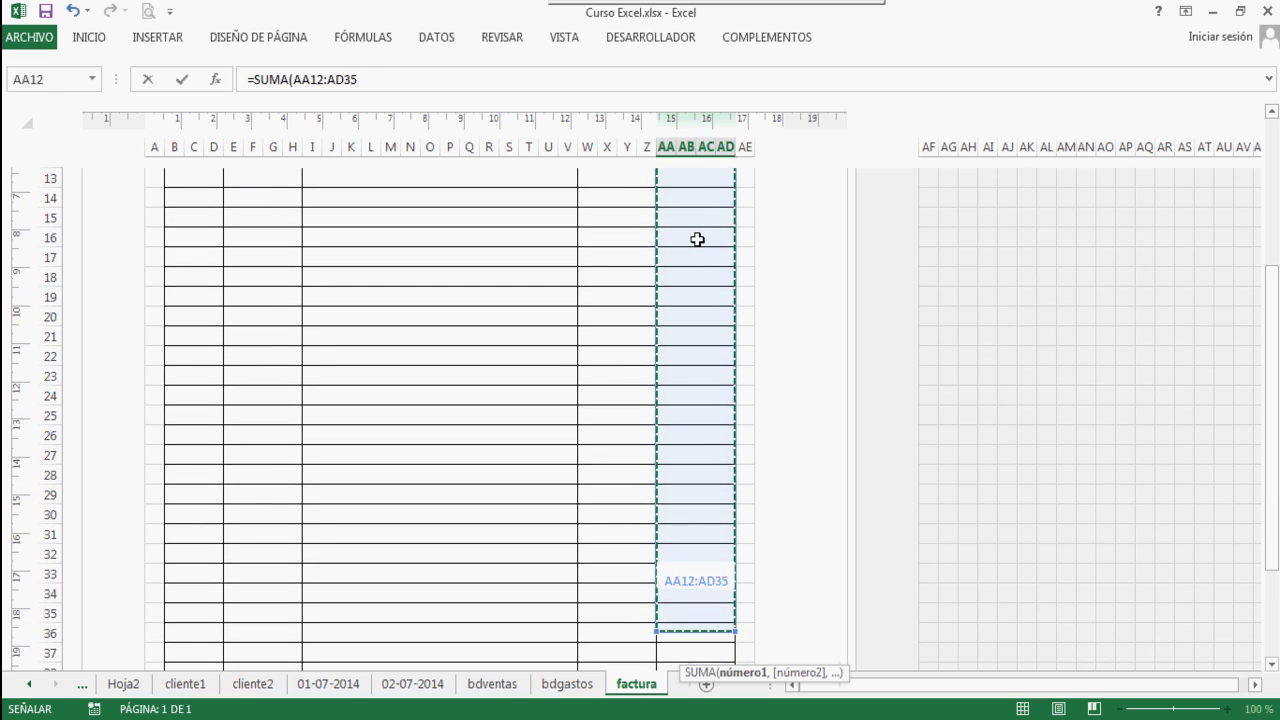
pyautogui.hotkey('shift', 'Down')
pyautogui.hotkey('shift', 'Down')
pyautogui.hotkey('shift', 'Down')
pyautogui.hotkey('shift', 'Down')
pyautogui.hotkey('shift', 'Down')
pyautogui.hotkey('shift', 'Down')
pyautogui.hotkey('shift', 'Down')
pyautogui.hotkey('shift', 'Down')
pyautogui.hotkey('shift', 'Down')
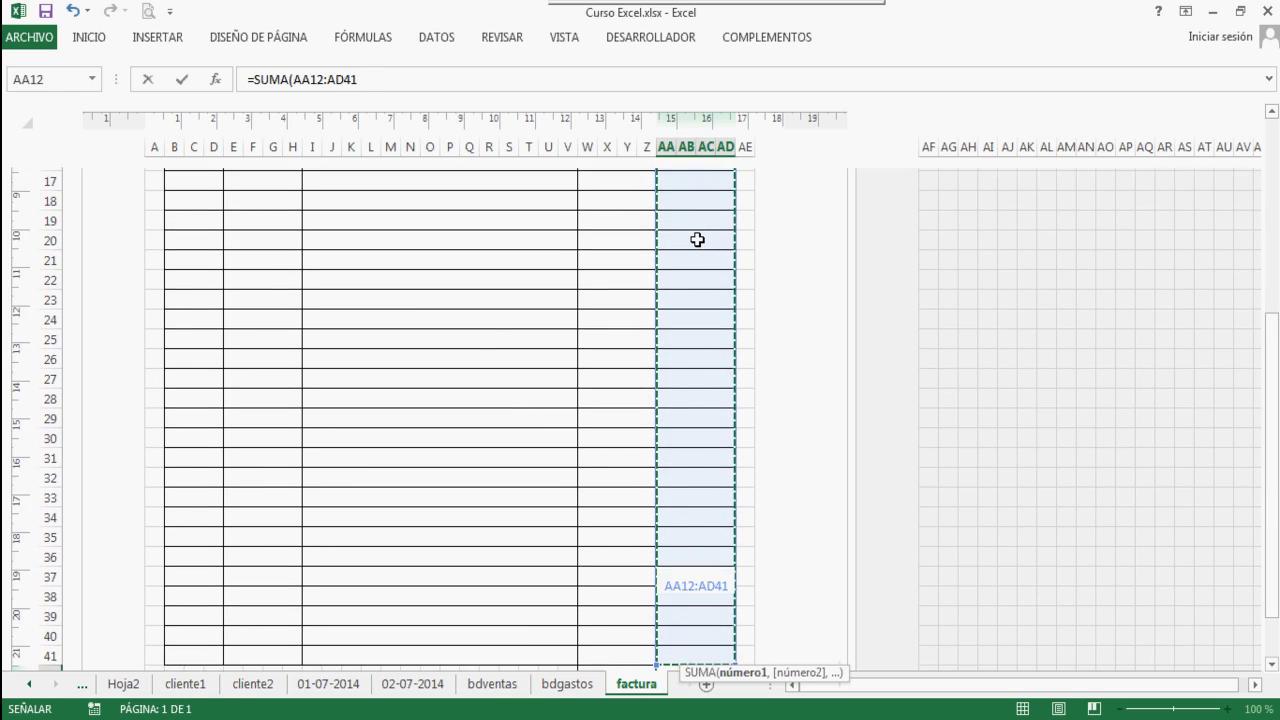
pyautogui.hotkey('shift', 'Up')
pyautogui.hotkey('shift', 'Up')
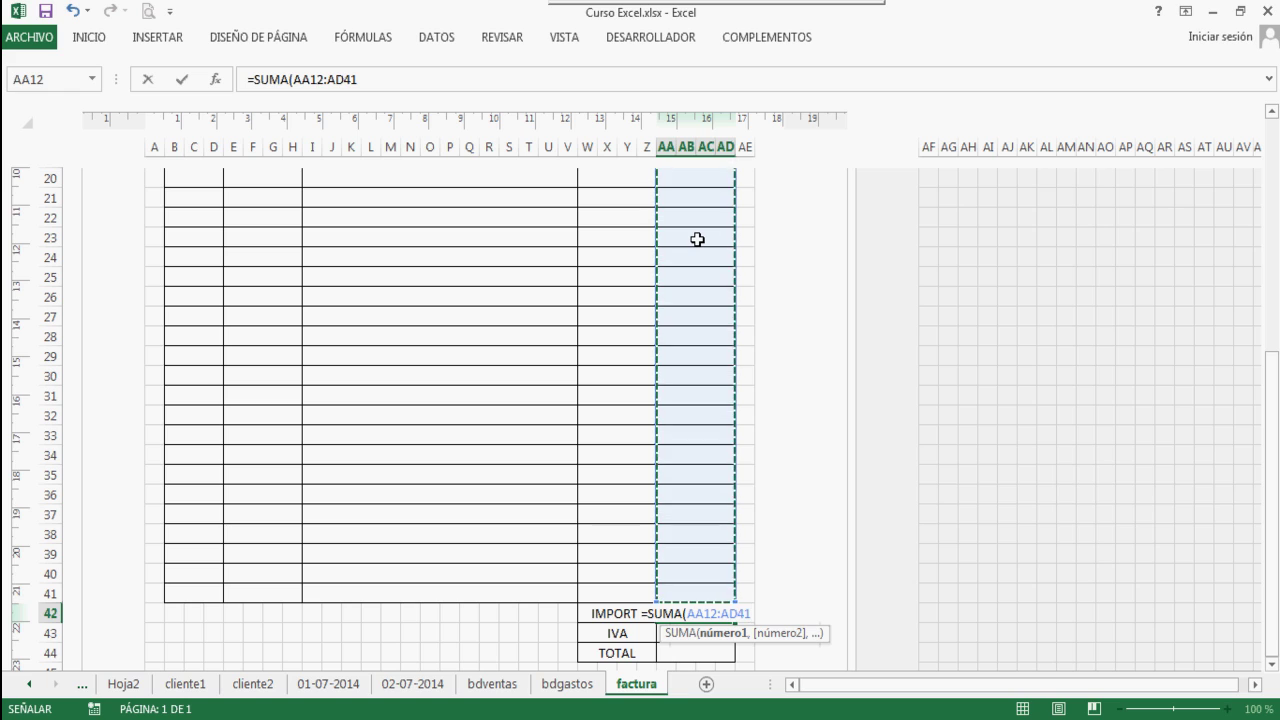
pyautogui.write(')')
pyautogui.press('Return')
pyautogui.press('Up')
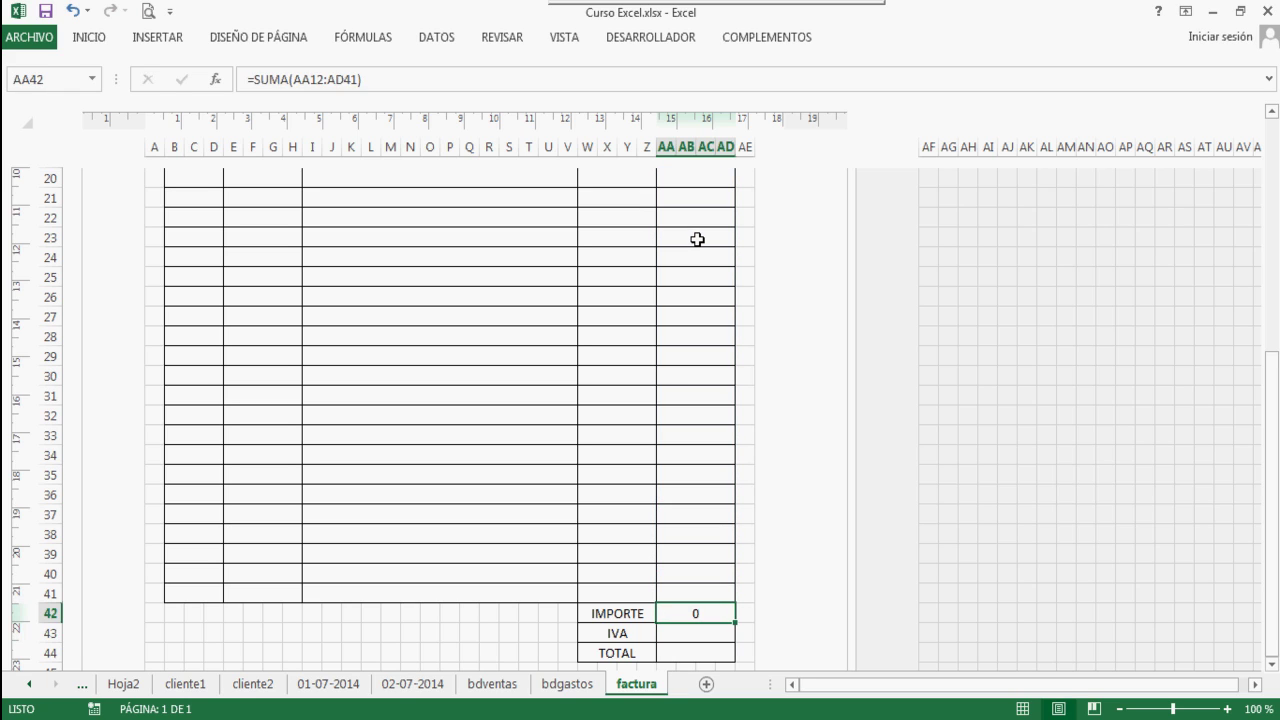
# Enter =AA42*.16 in AA43 to calculate the 16% IVA on the amount
pyautogui.press('Down')
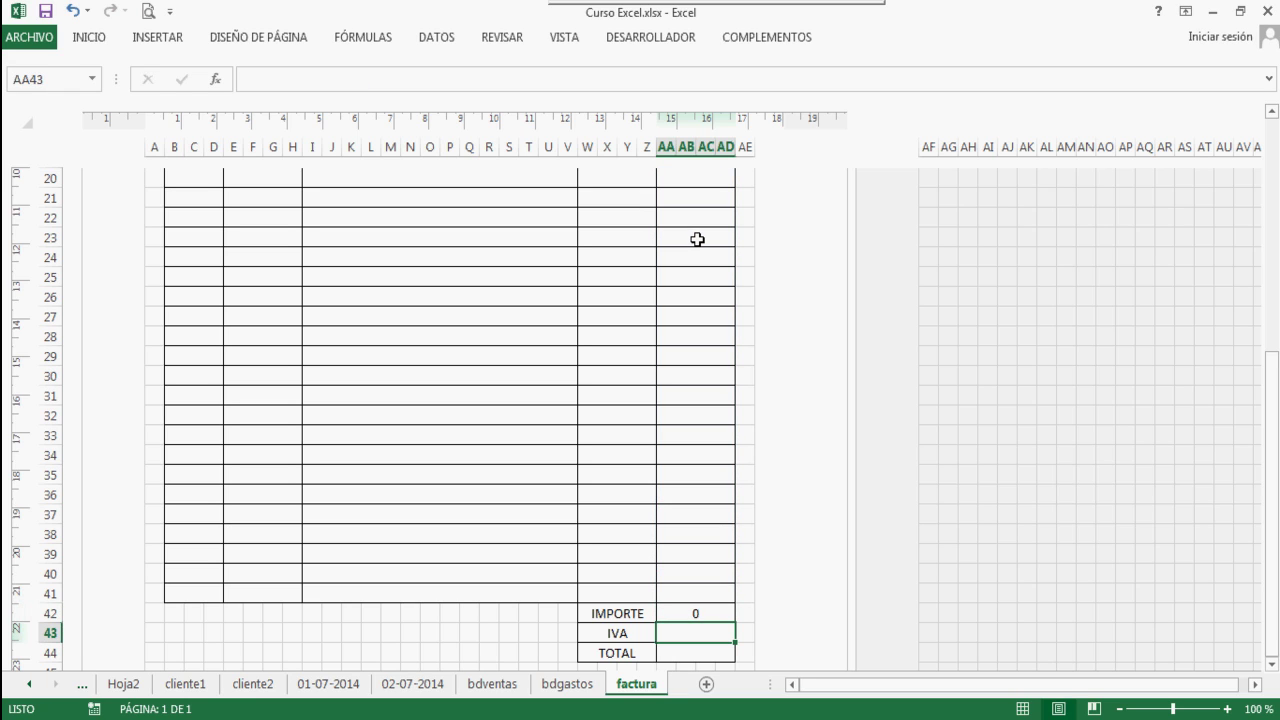
pyautogui.write('=')
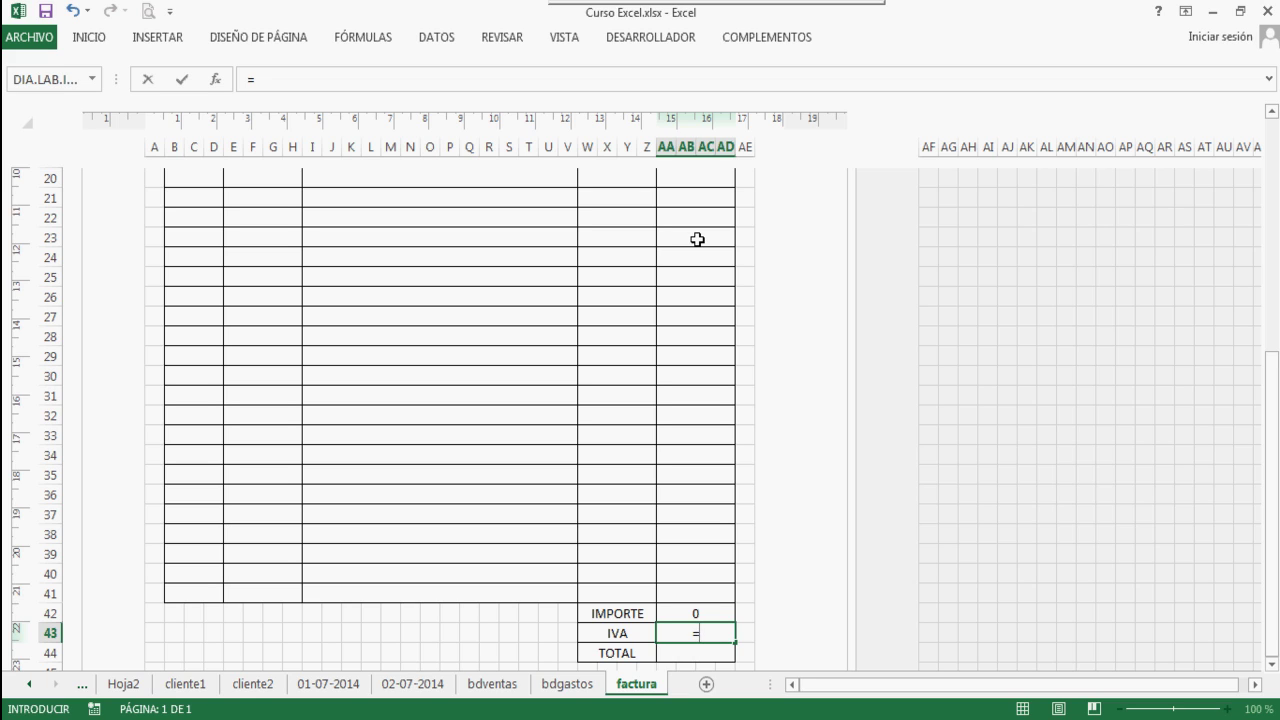
pyautogui.press('Up')
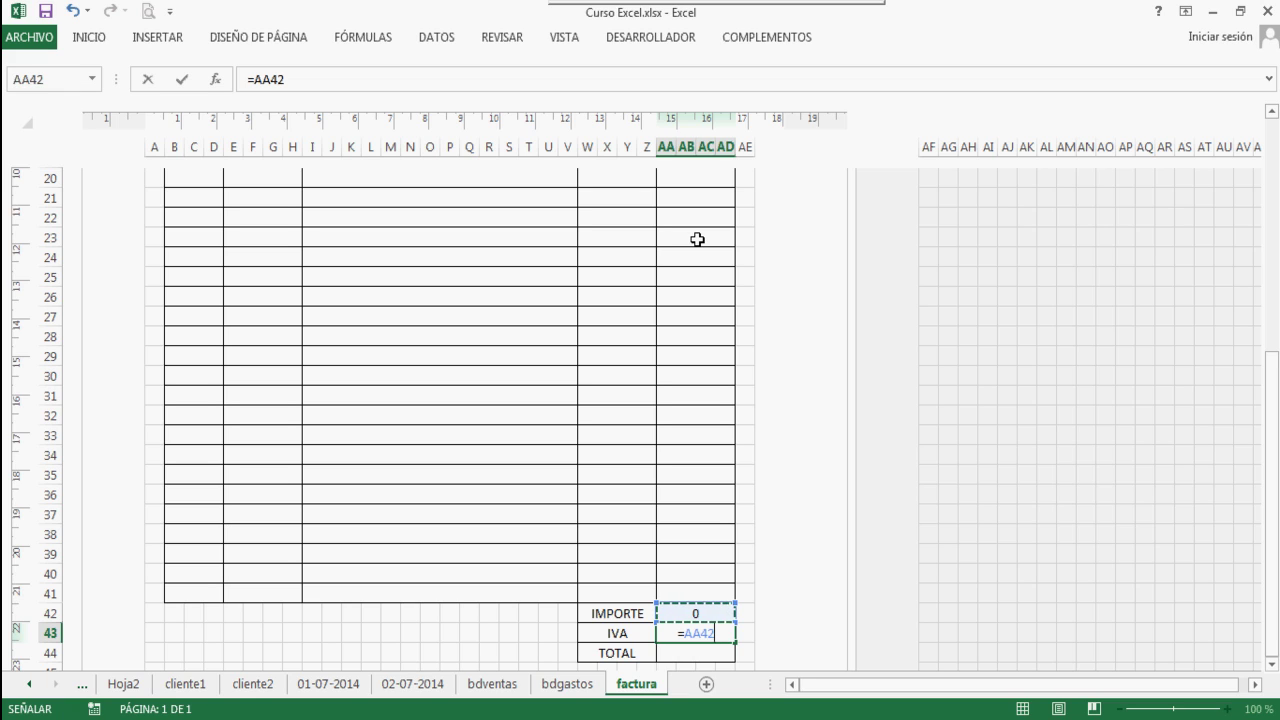
pyautogui.write('*')
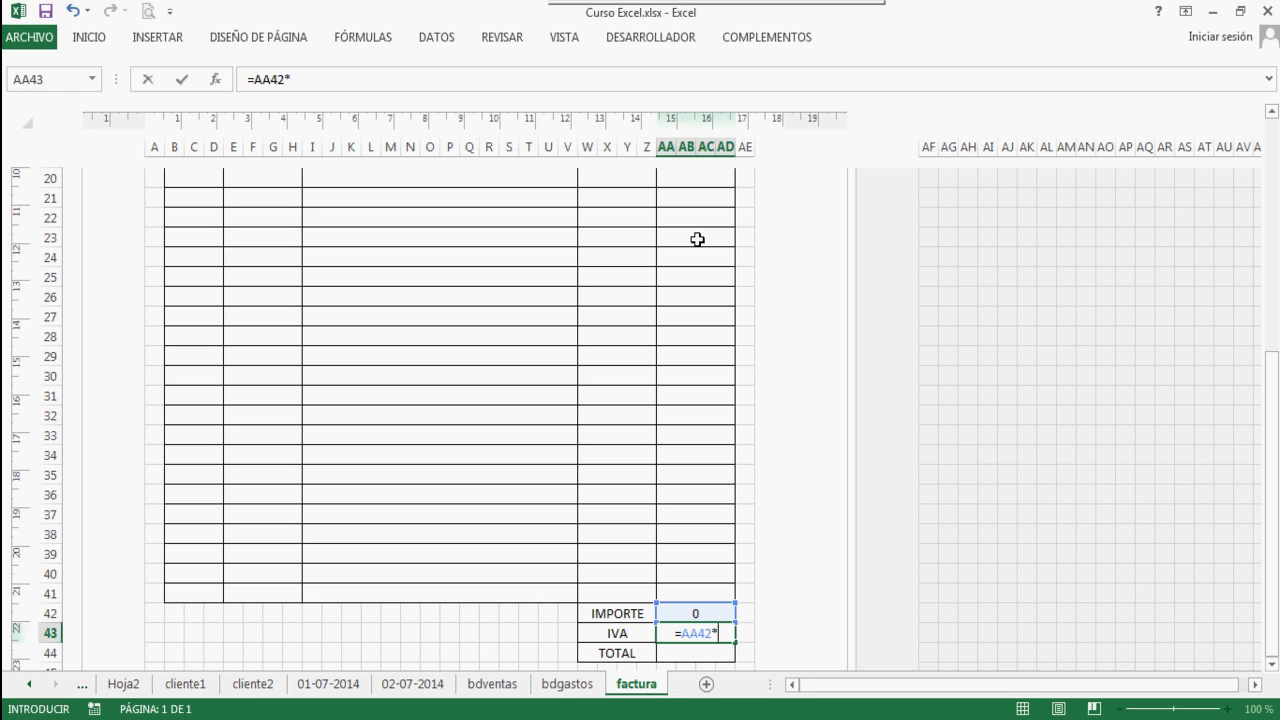
pyautogui.write('.16')
pyautogui.press('Return')
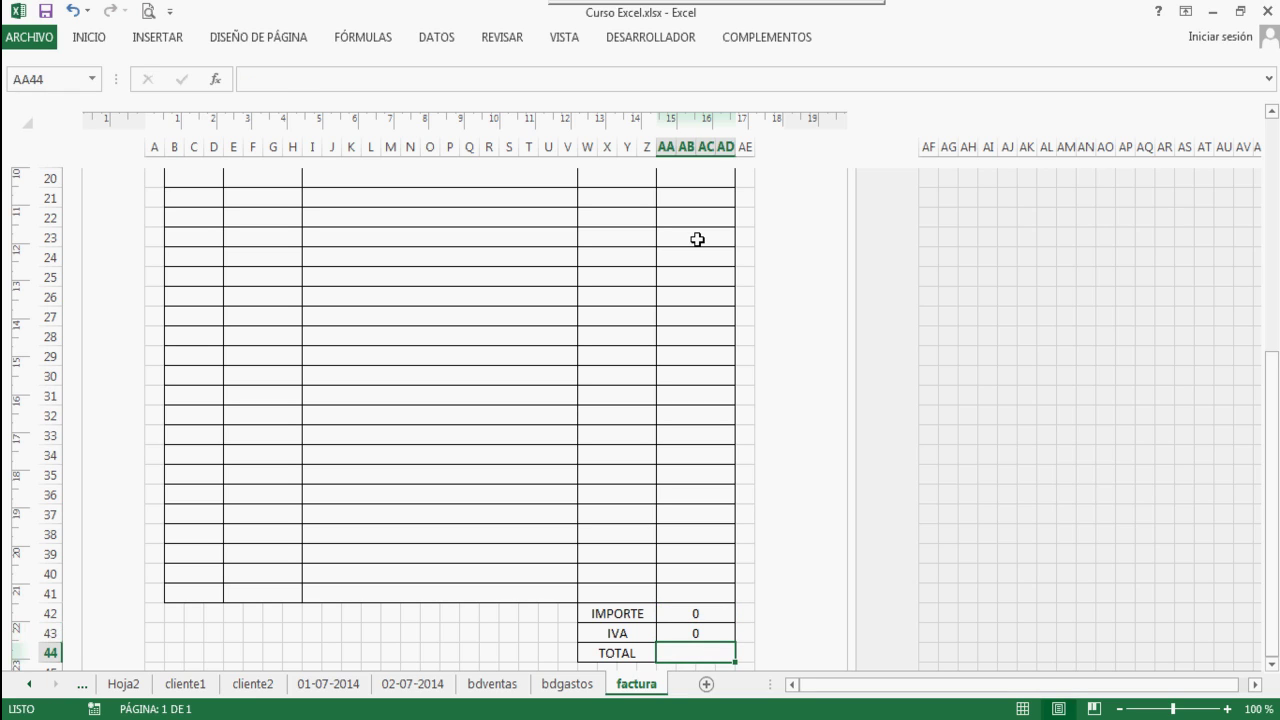
# Enter a formula in AA44 beside TOTAL that adds AA42 and AA43
pyautogui.write('=')
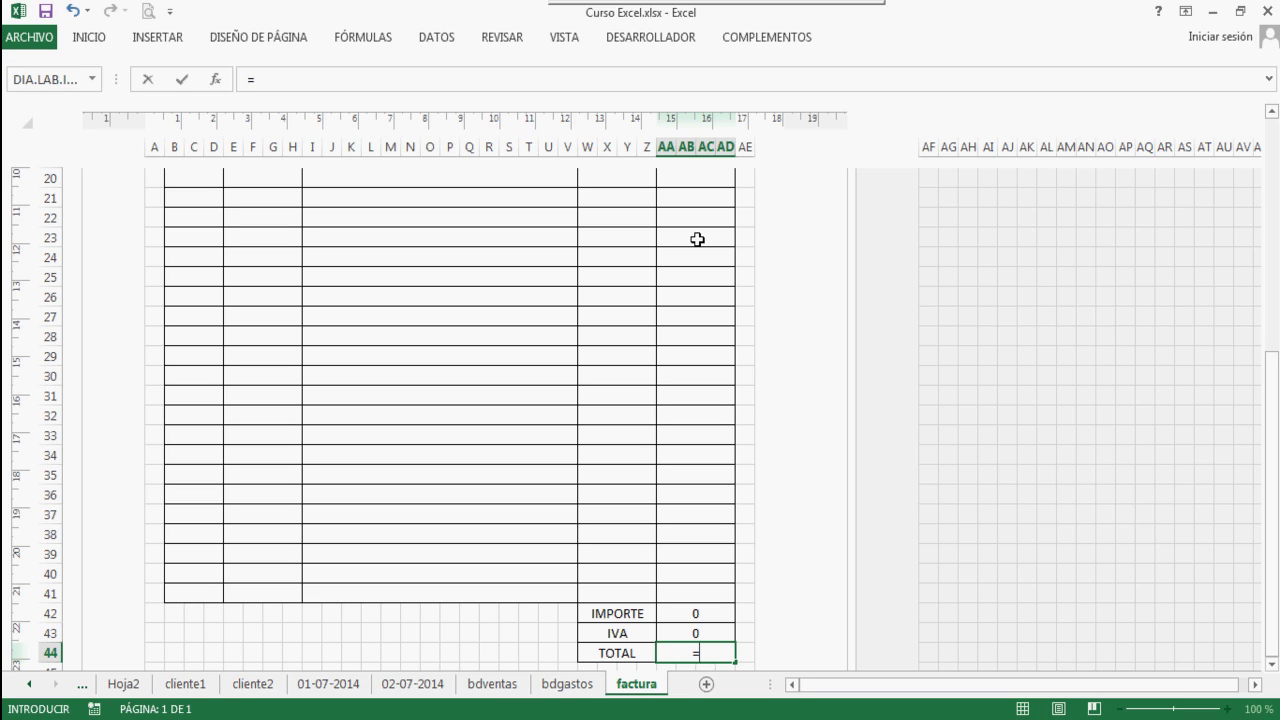
pyautogui.press('Up')
pyautogui.press('Up')
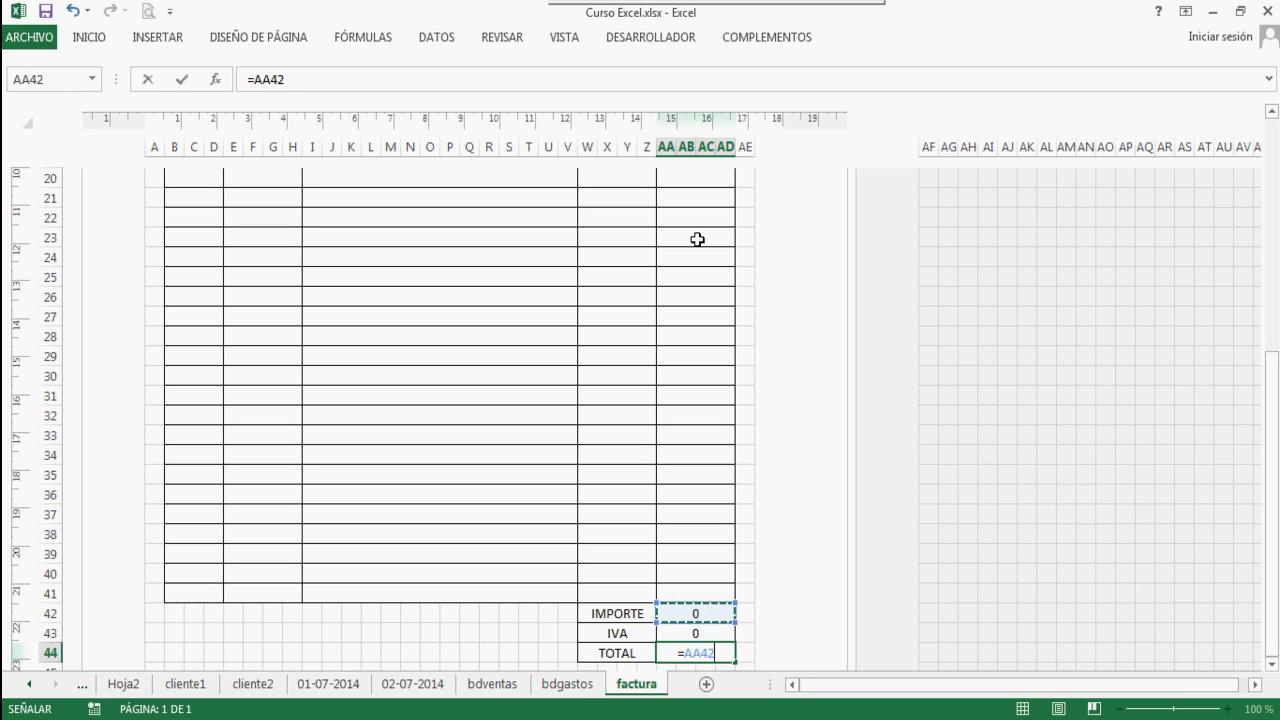
pyautogui.write('+')
pyautogui.press('Up')
pyautogui.press('Return')
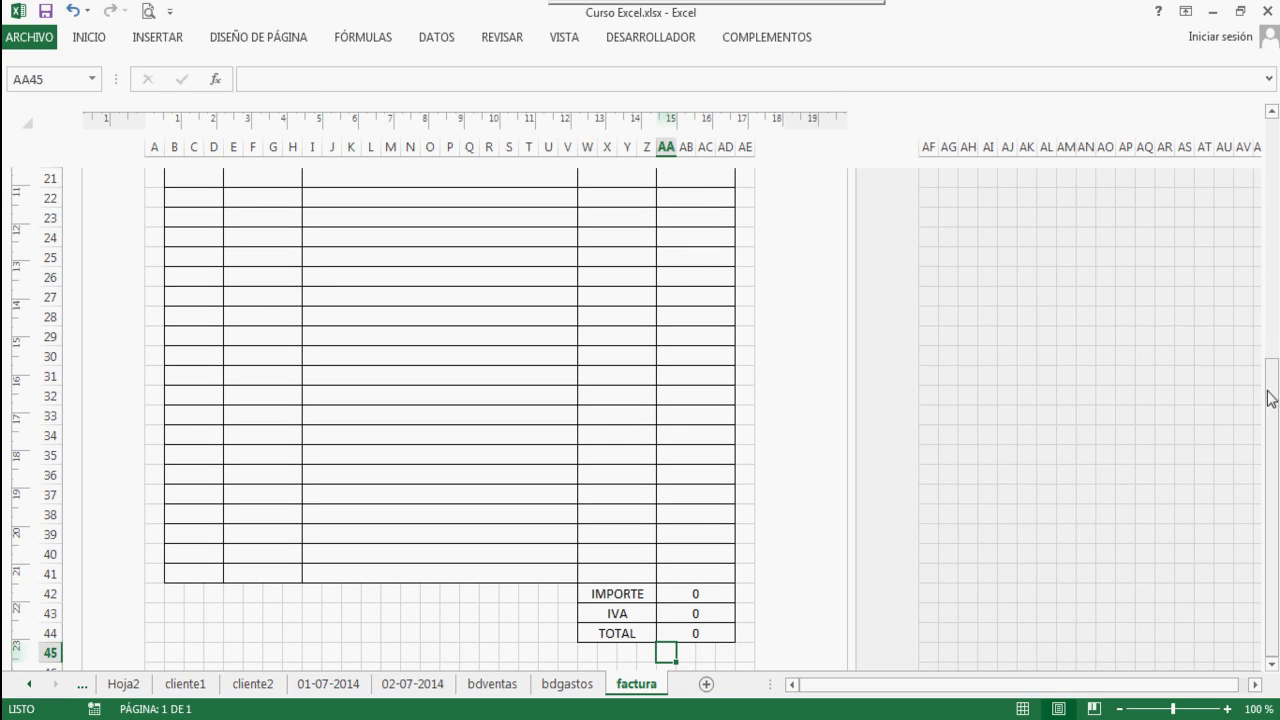
# Review the finished invoice from its heading and check the page in the print preview
pyautogui.moveTo(1271, 373); pyautogui.dragTo(1273, 158)
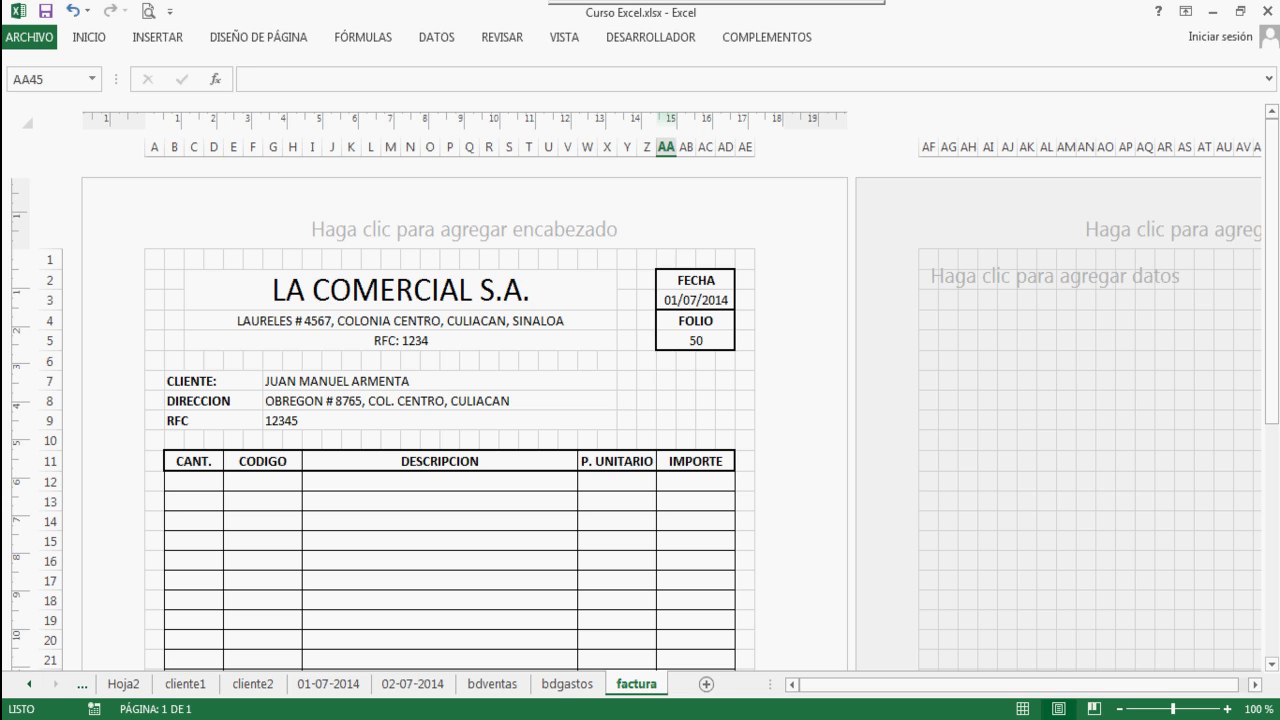
pyautogui.moveTo(1273, 224)
pyautogui.mouseDown()
pyautogui.moveTo(1275, 430)
pyautogui.moveTo(1276, 213)
pyautogui.mouseUp()
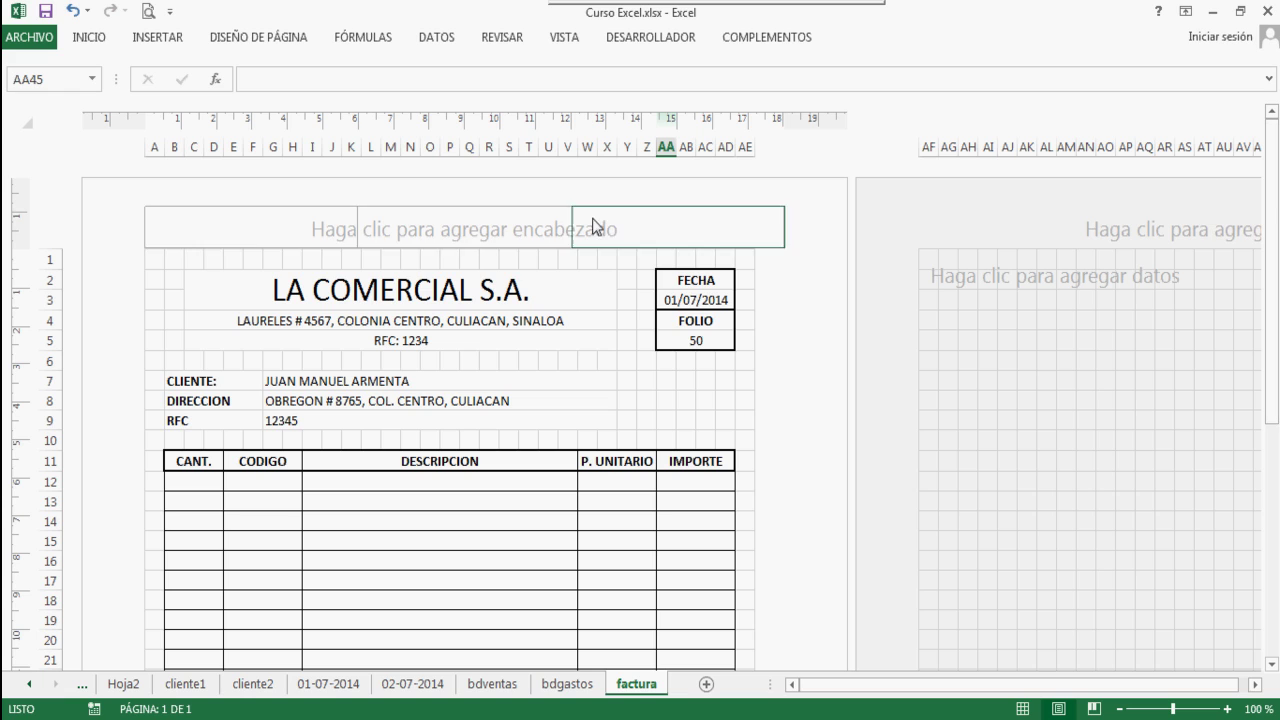
pyautogui.click(146, 12)
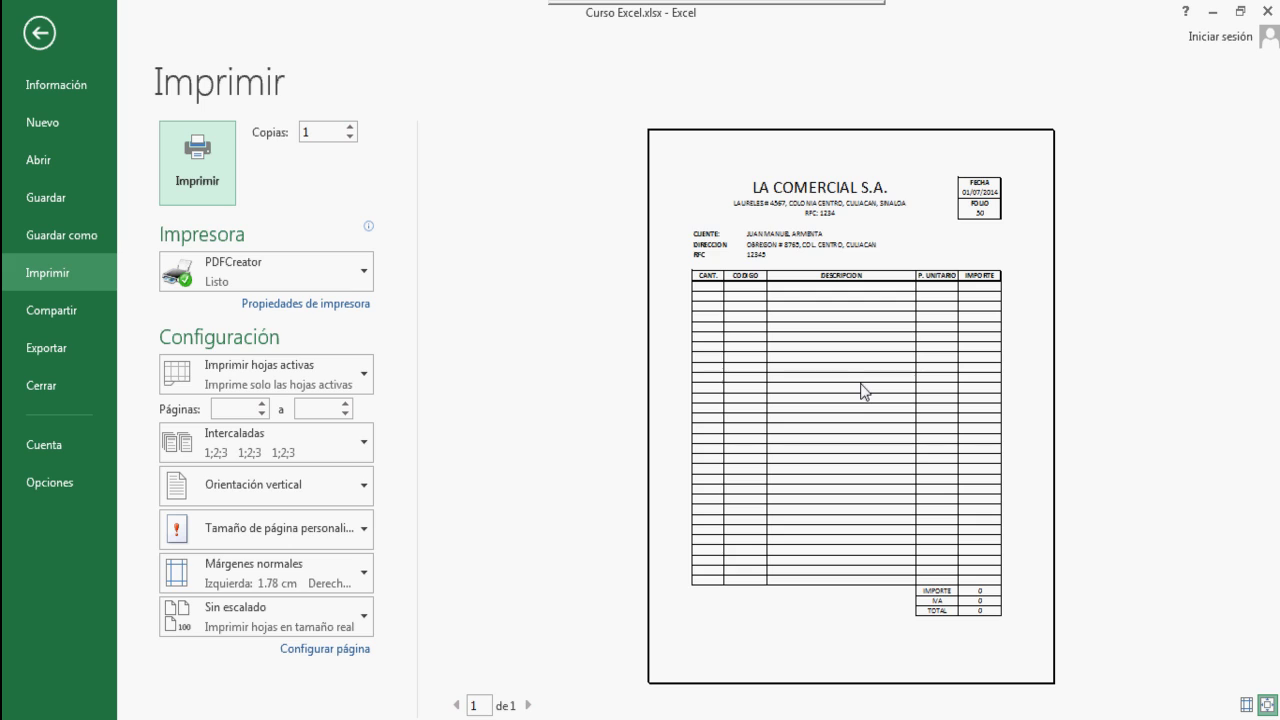
pyautogui.press('Escape')
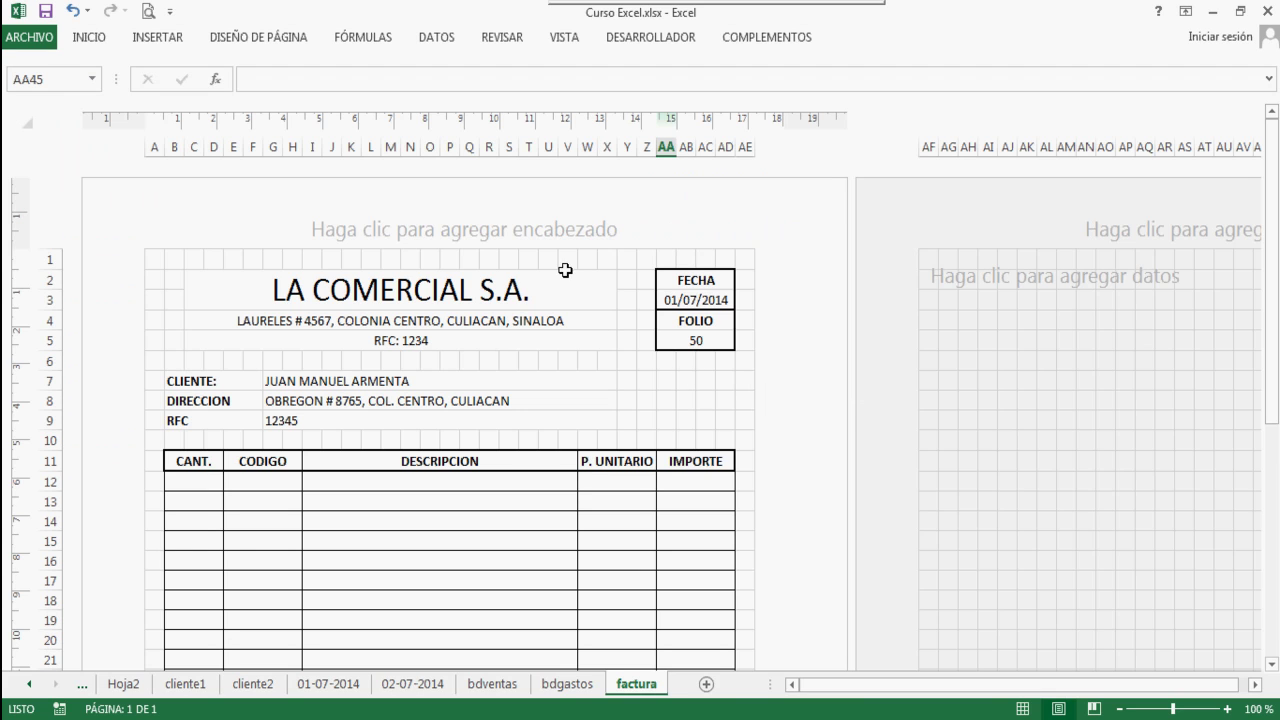
# Switch the factura sheet to Normal view and add a new blank worksheet after it
pyautogui.click(564, 37)
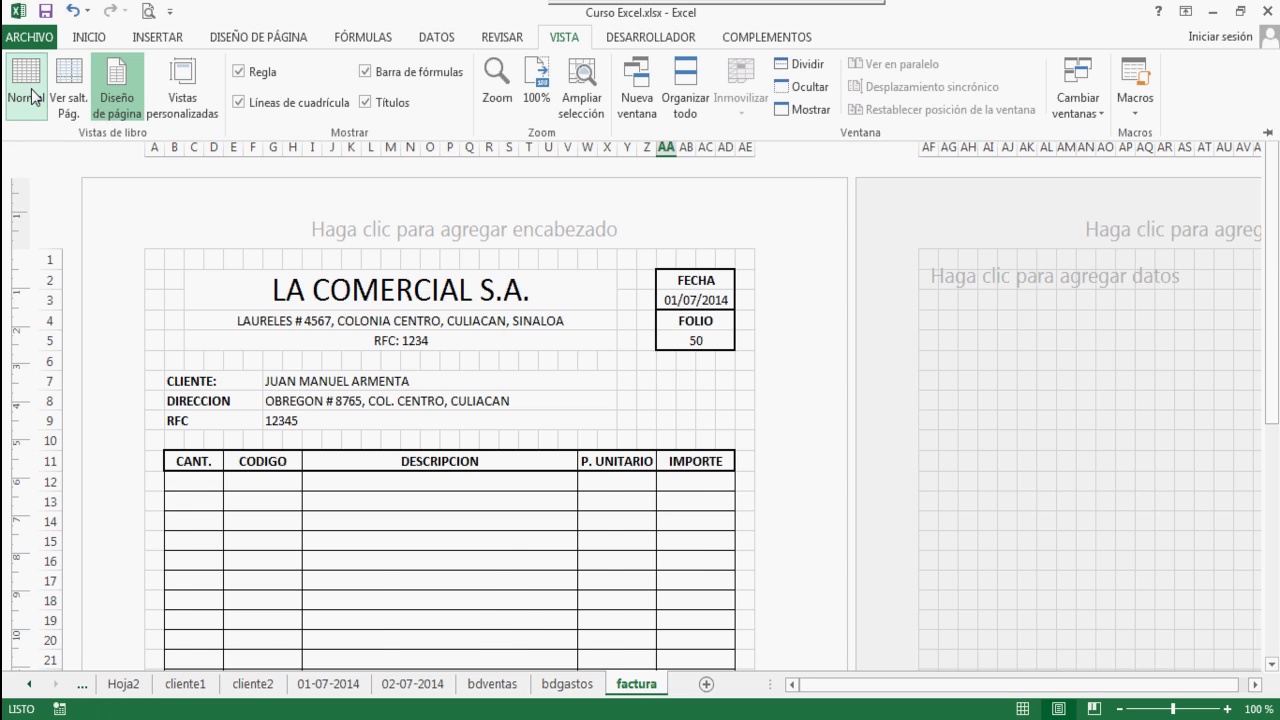
pyautogui.click(20, 92)
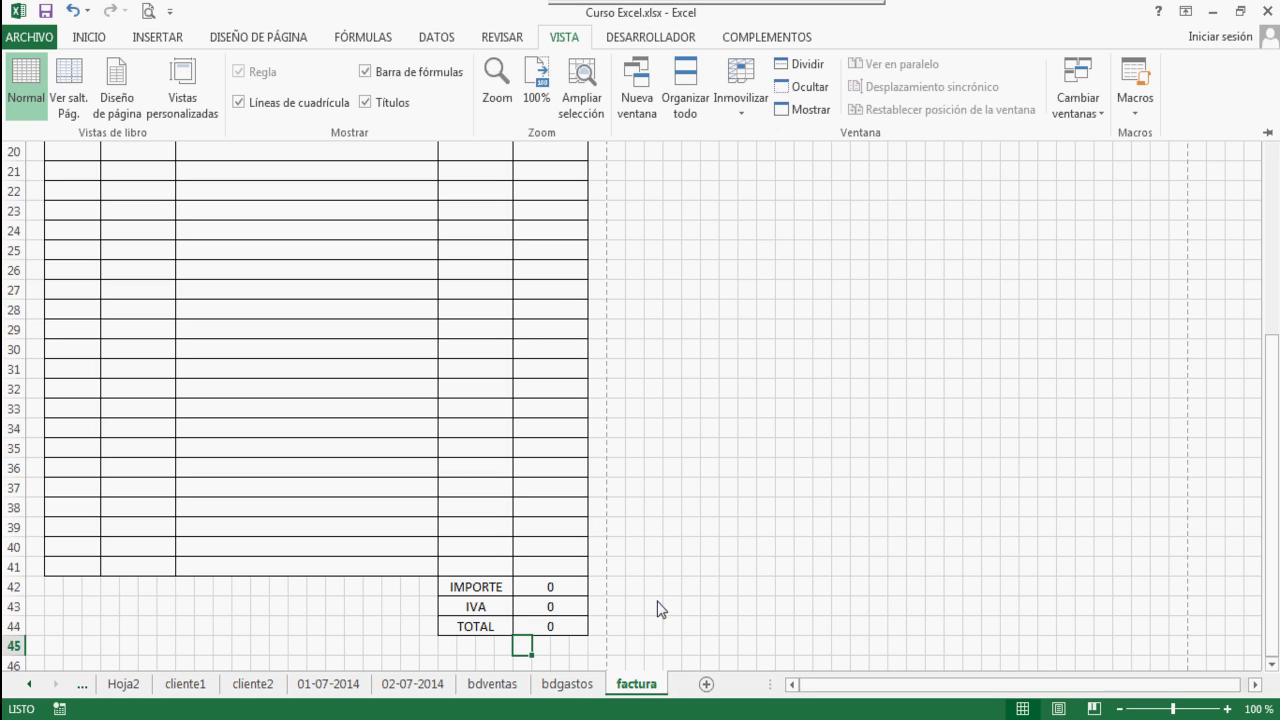
pyautogui.click(704, 684)
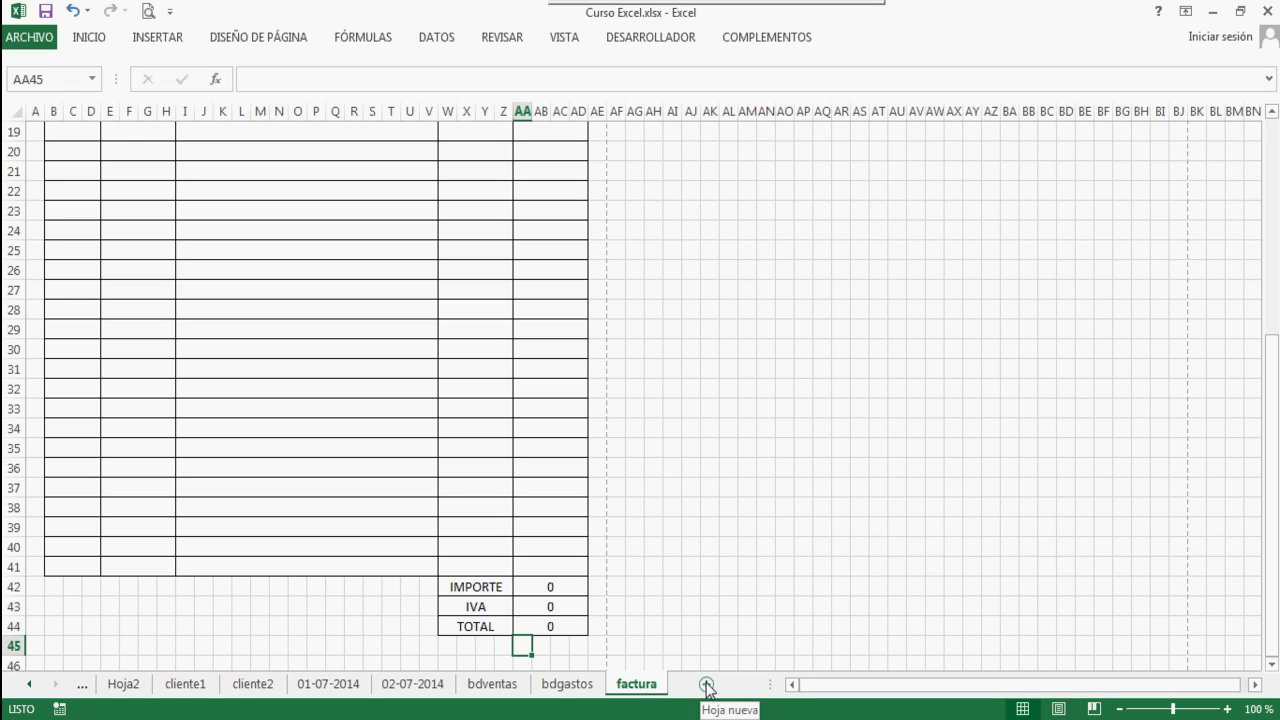
pyautogui.click(707, 685)
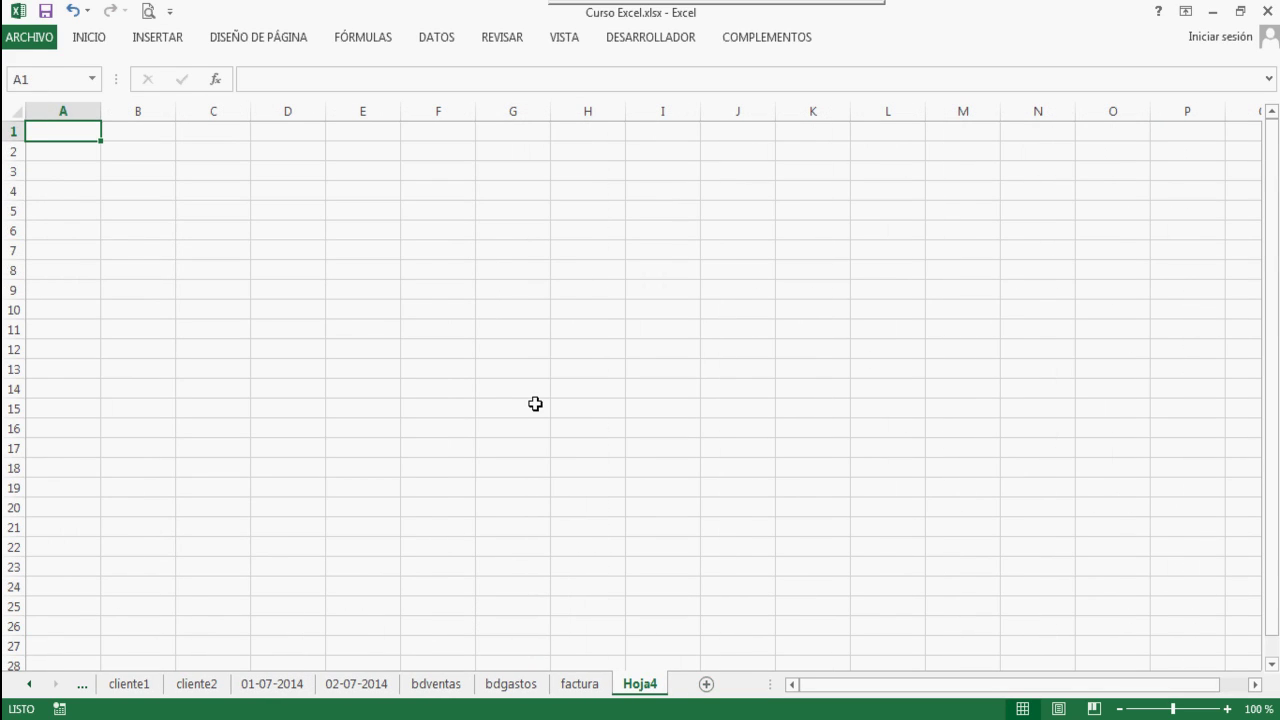
# Browse the function categories available for cell B2 and list all functions under Todo
pyautogui.click(116, 157)
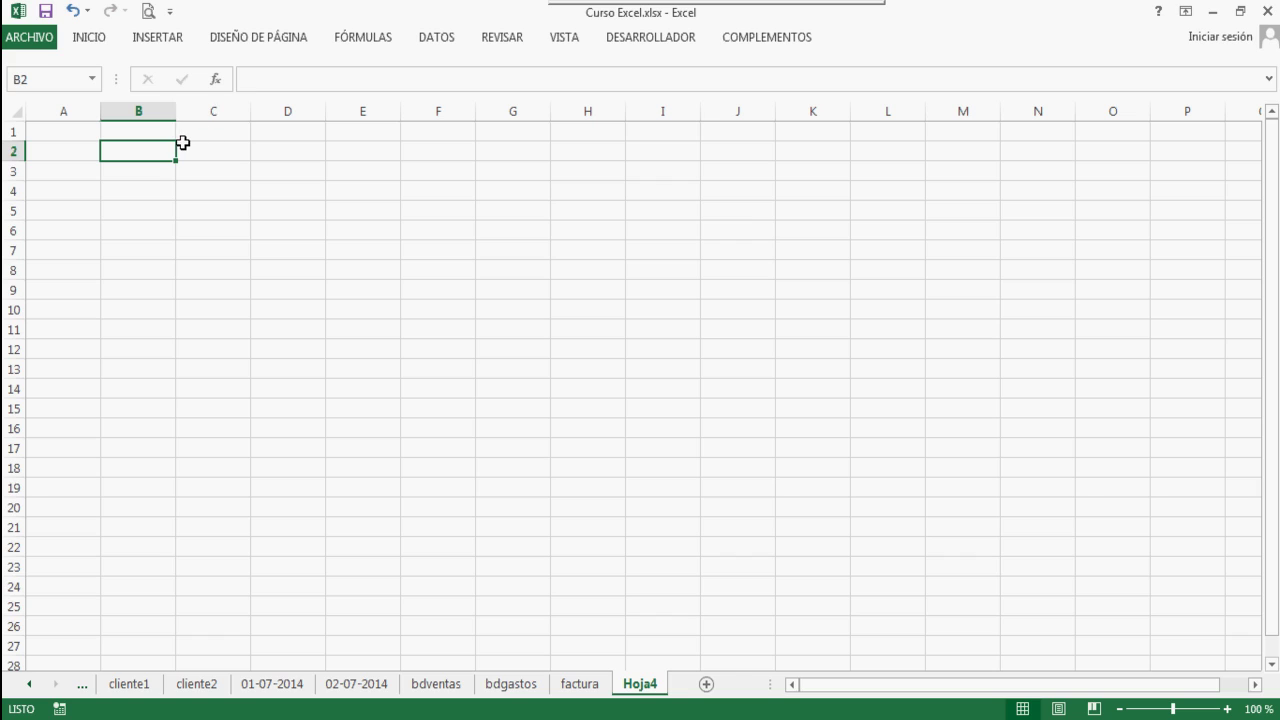
pyautogui.click(216, 81)
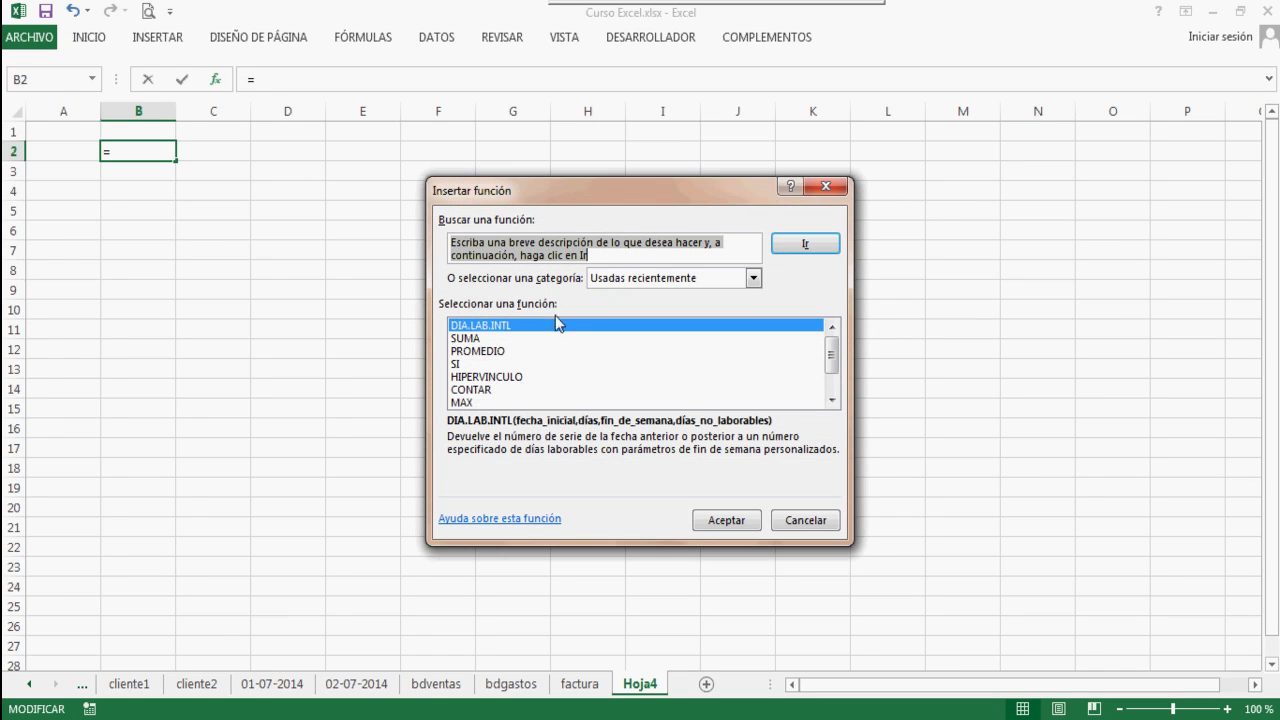
pyautogui.click(754, 279)
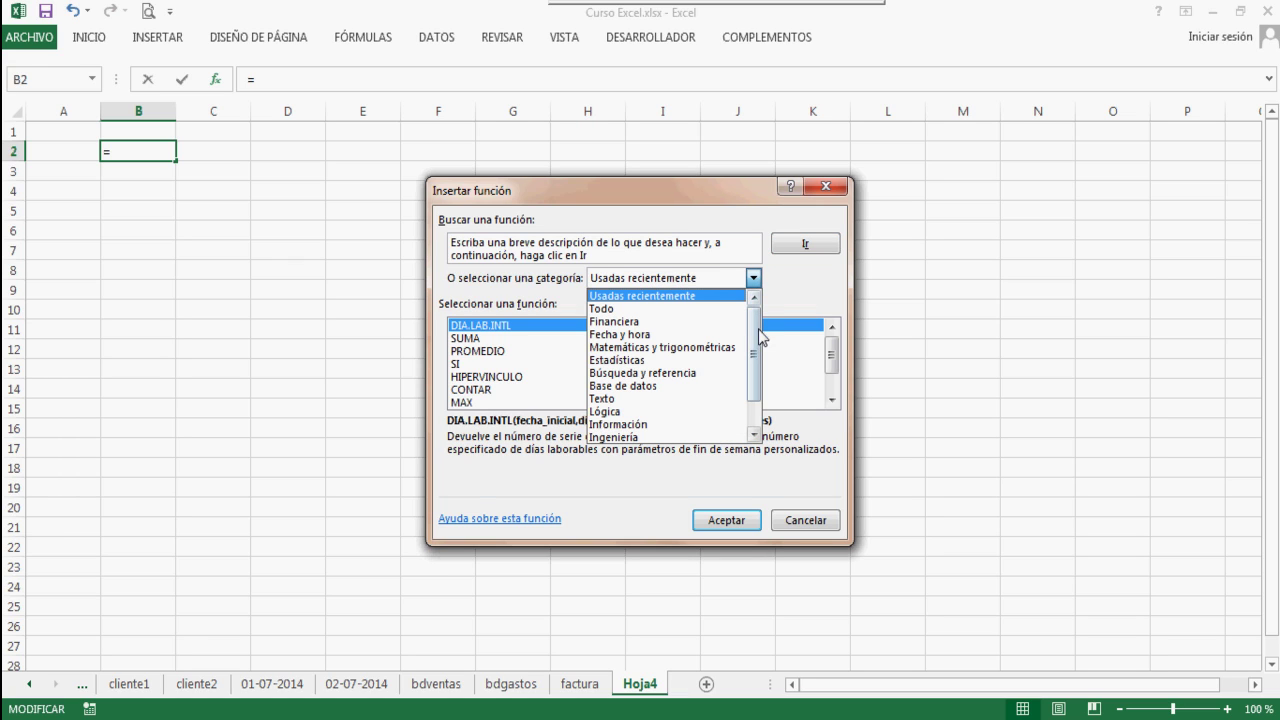
pyautogui.moveTo(758, 331)
pyautogui.mouseDown()
pyautogui.moveTo(758, 364)
pyautogui.moveTo(760, 329)
pyautogui.mouseUp()
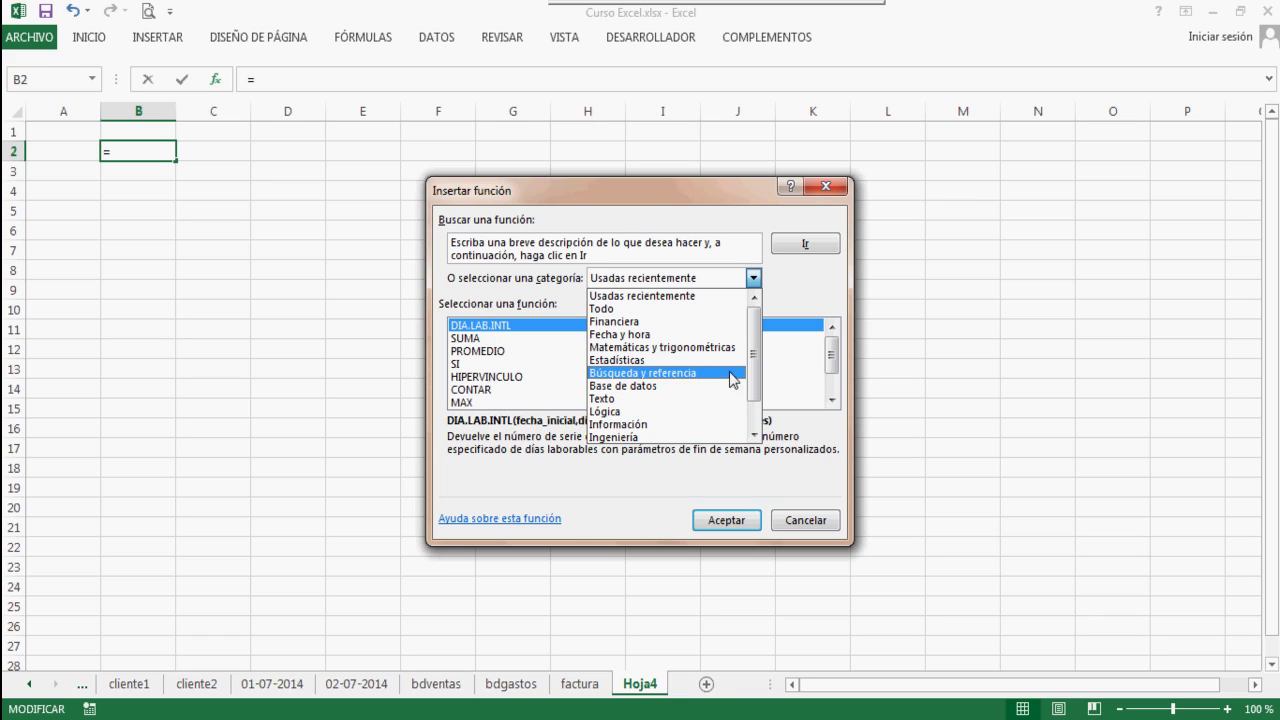
pyautogui.moveTo(752, 364)
pyautogui.mouseDown()
pyautogui.moveTo(752, 390)
pyautogui.moveTo(752, 360)
pyautogui.mouseUp()
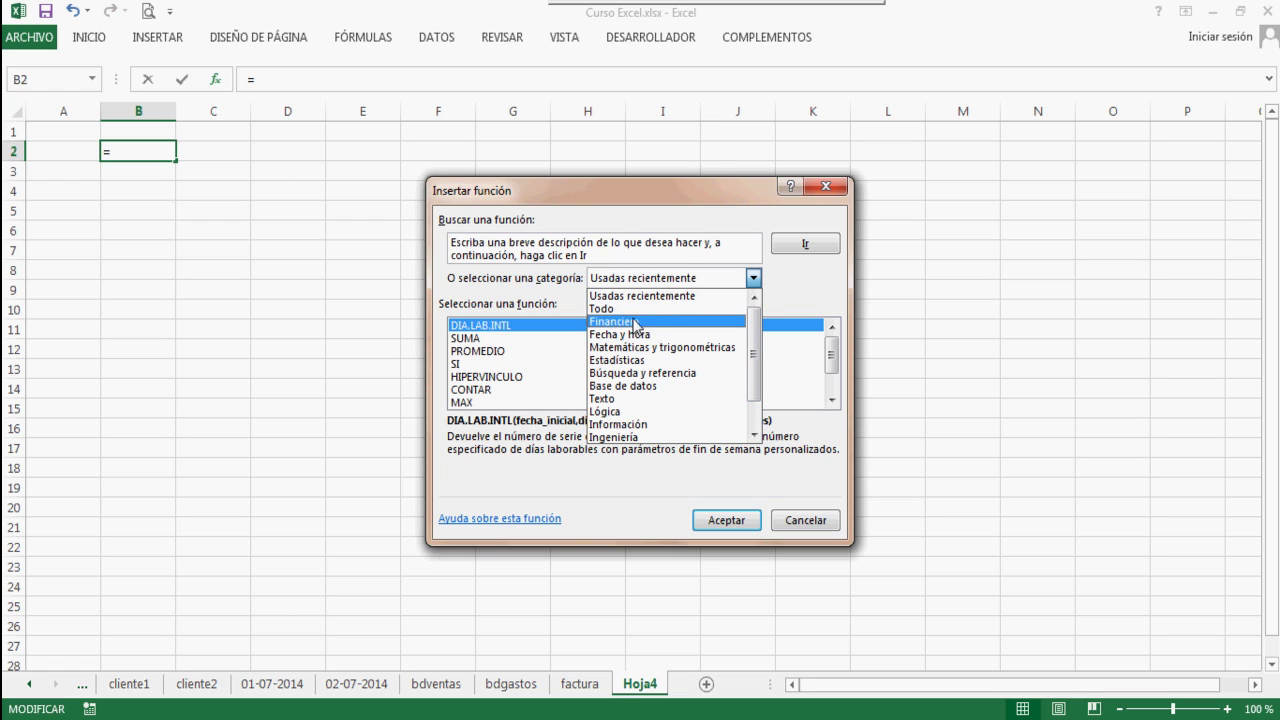
pyautogui.click(611, 309)
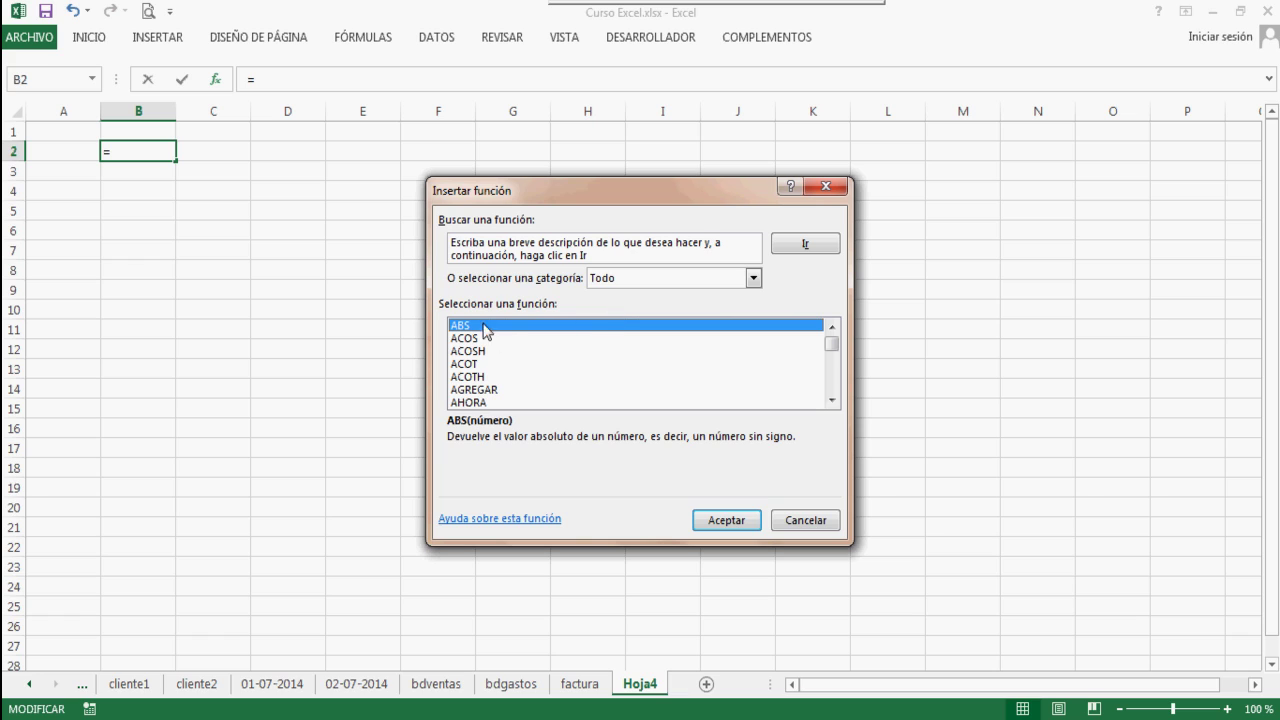
pyautogui.moveTo(832, 345)
pyautogui.mouseDown()
pyautogui.moveTo(830, 360)
pyautogui.moveTo(832, 331)
pyautogui.mouseUp()
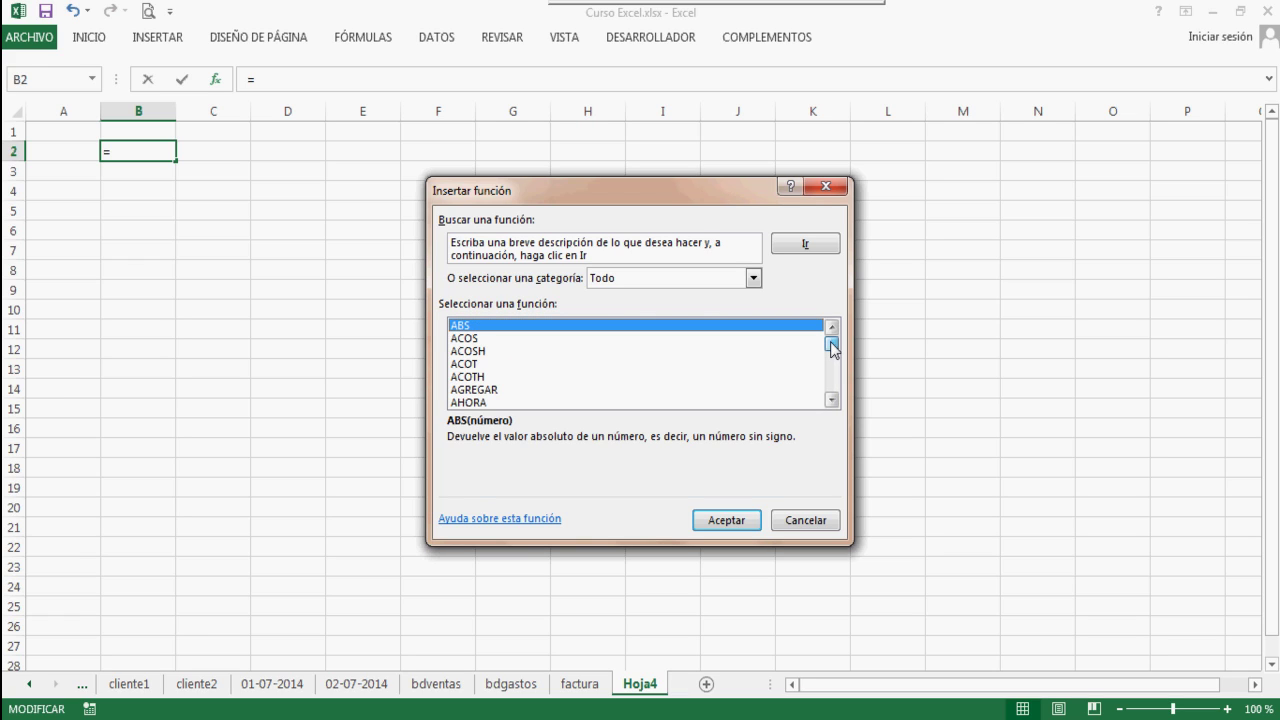
# List the Lógica functions and compare the descriptions of FALSO, NO and SI
pyautogui.click(756, 280)
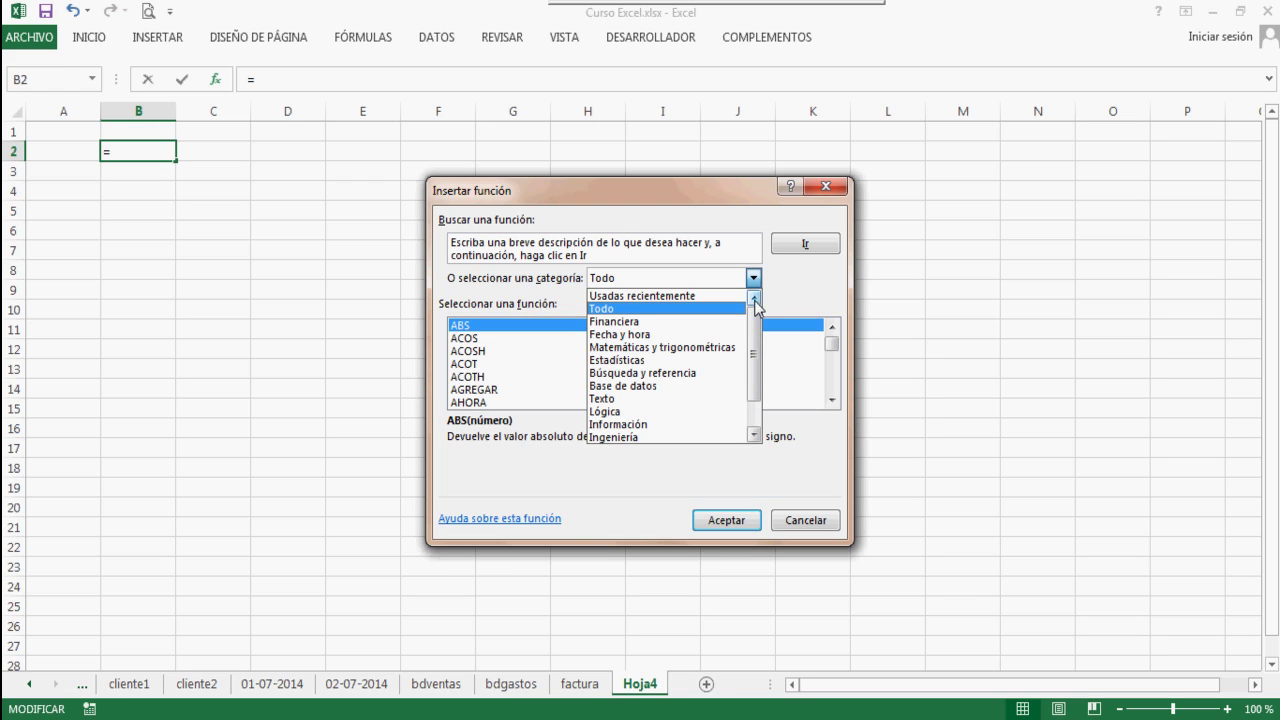
pyautogui.click(622, 414)
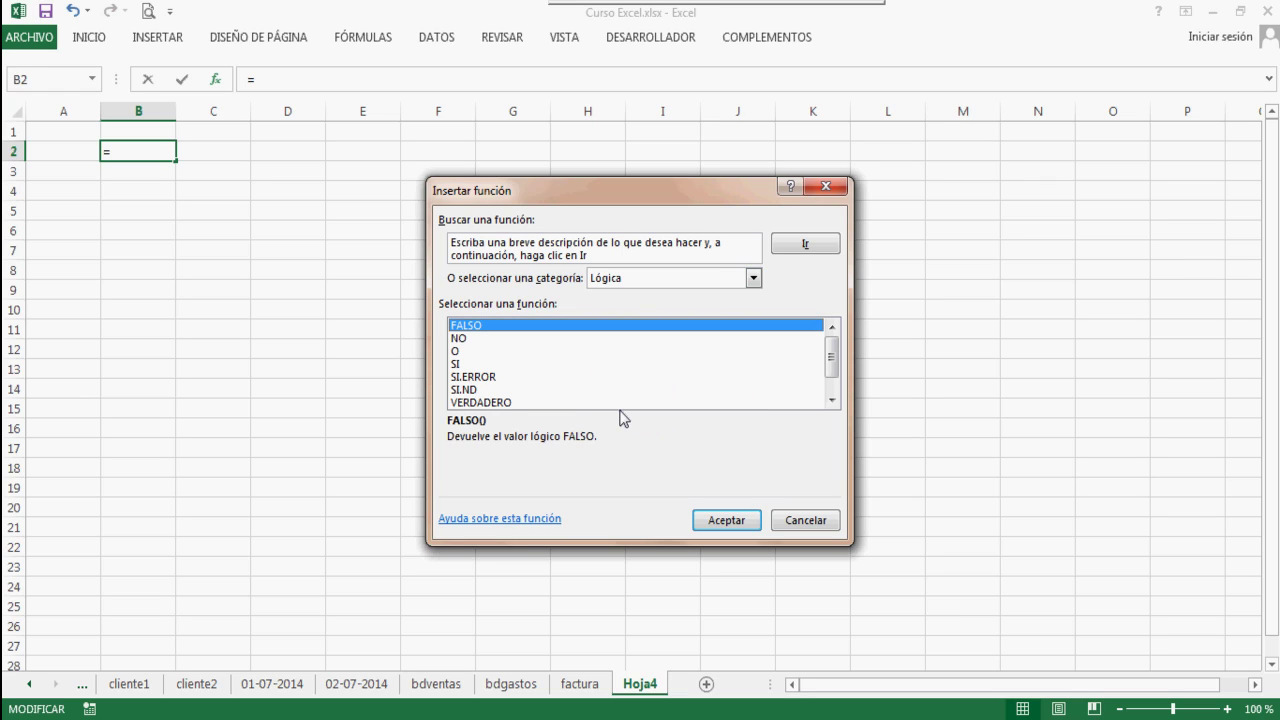
pyautogui.click(460, 366)
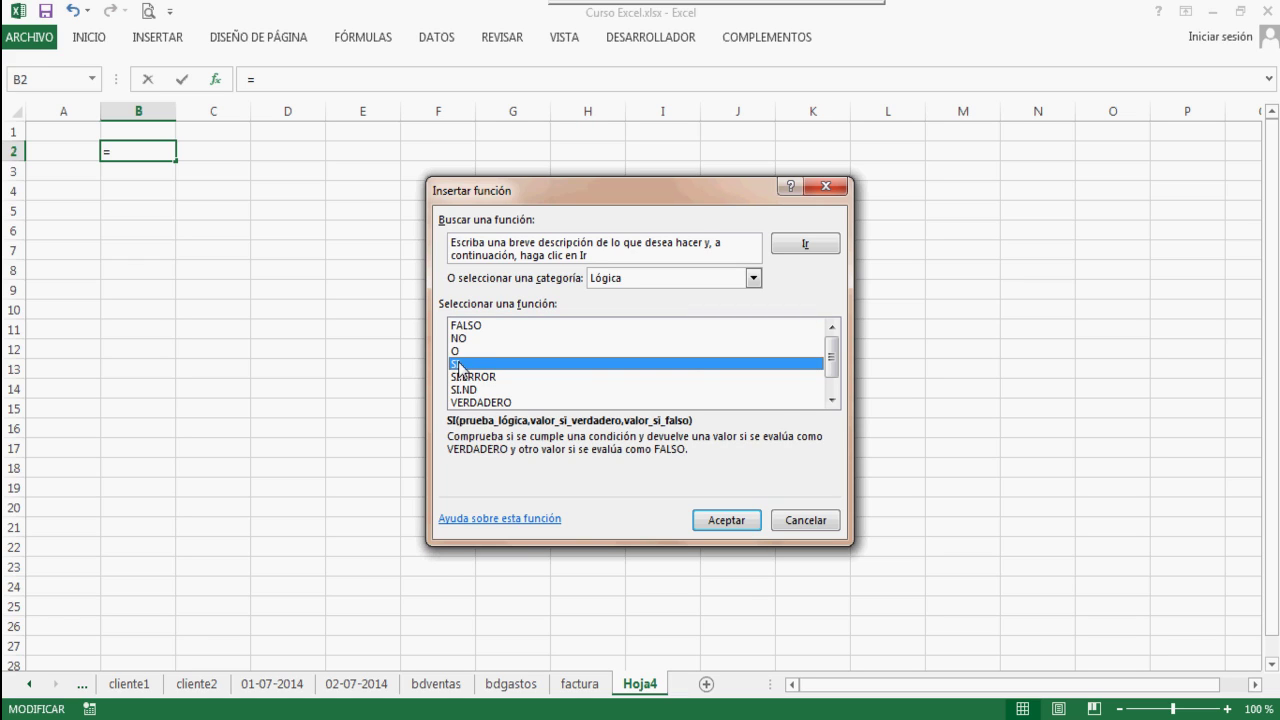
pyautogui.click(462, 326)
pyautogui.click(462, 338)
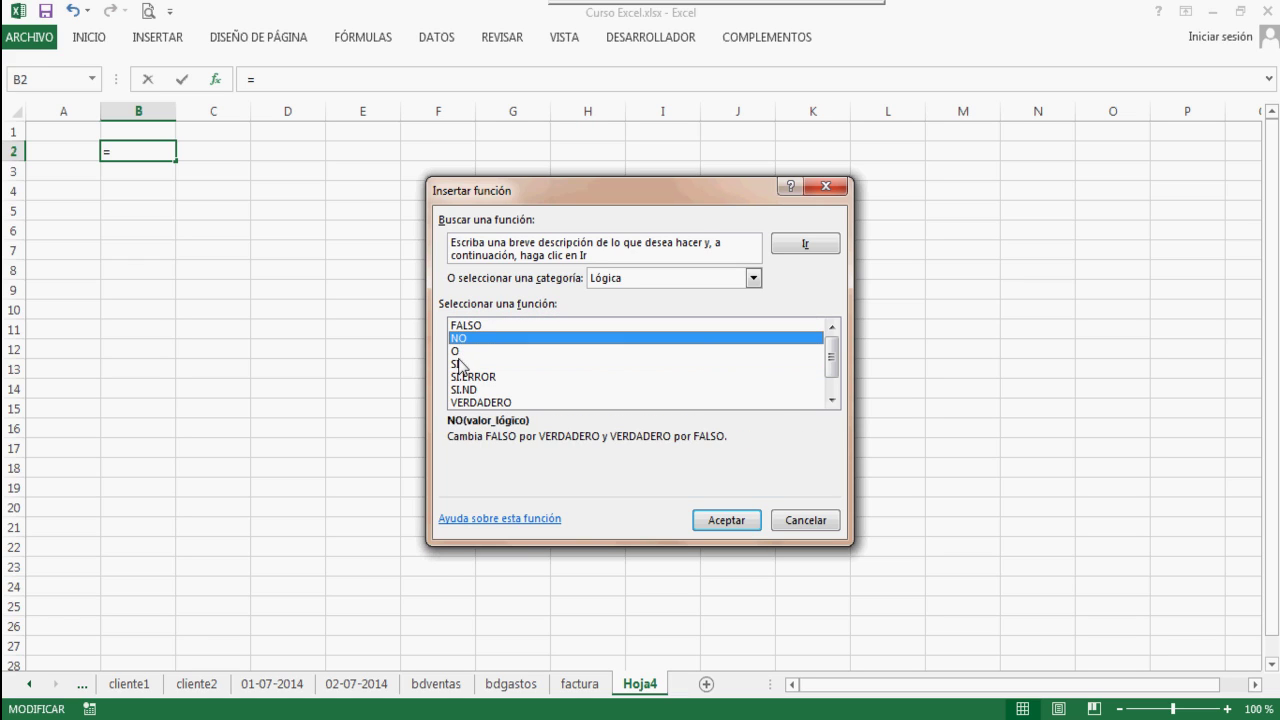
pyautogui.click(460, 366)
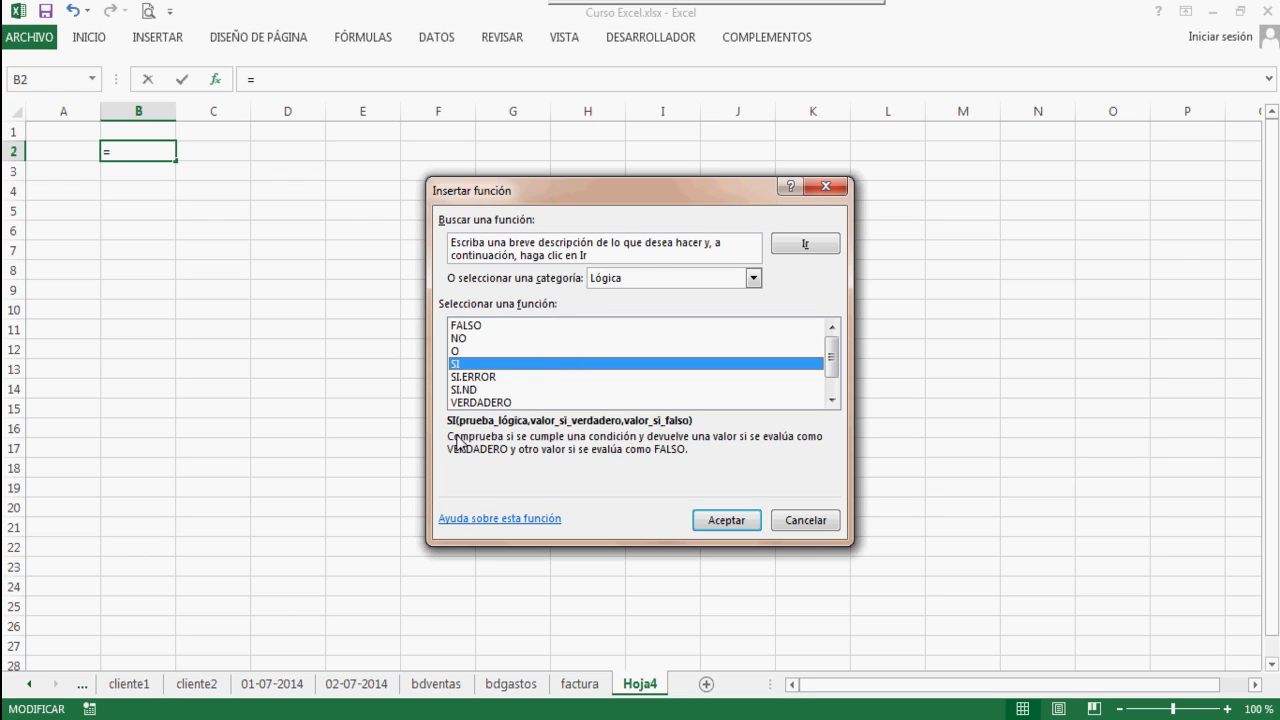
# Read the help article on the SI function's description, syntax and arguments, and leave function insertion without inserting anything
pyautogui.click(536, 520)
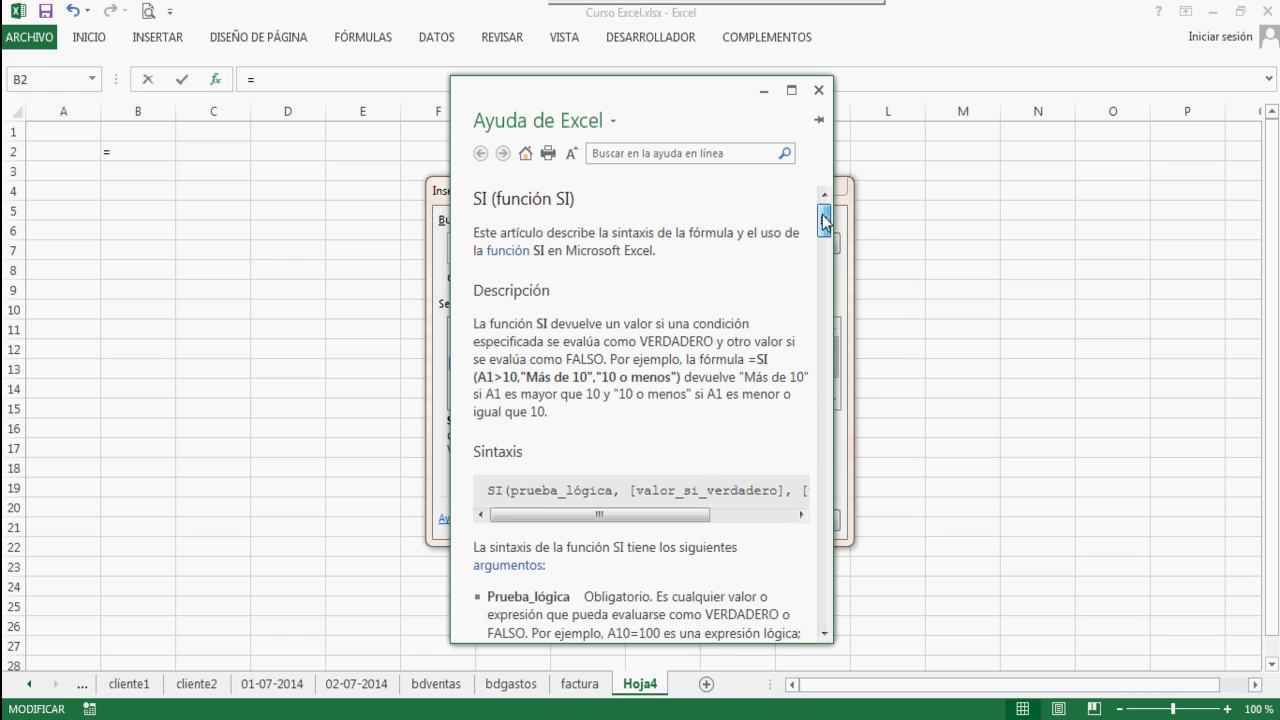
pyautogui.moveTo(825, 220); pyautogui.dragTo(826, 242)
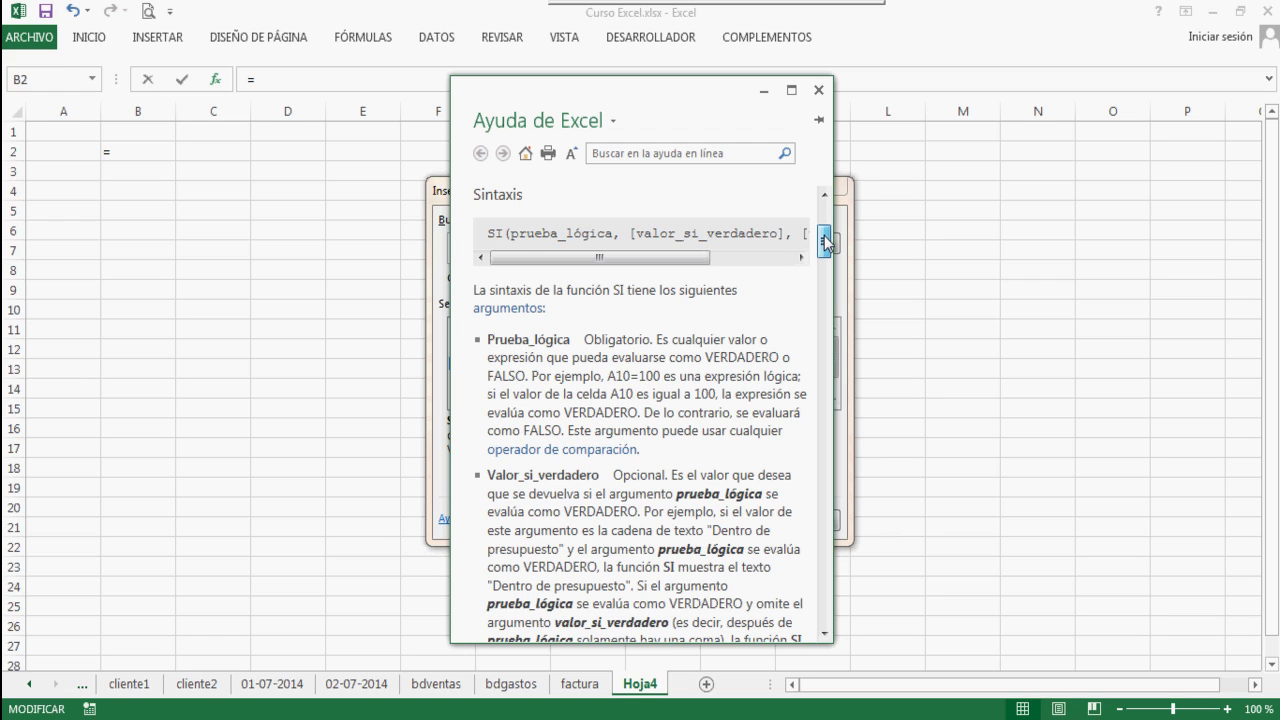
pyautogui.moveTo(826, 242); pyautogui.dragTo(826, 230)
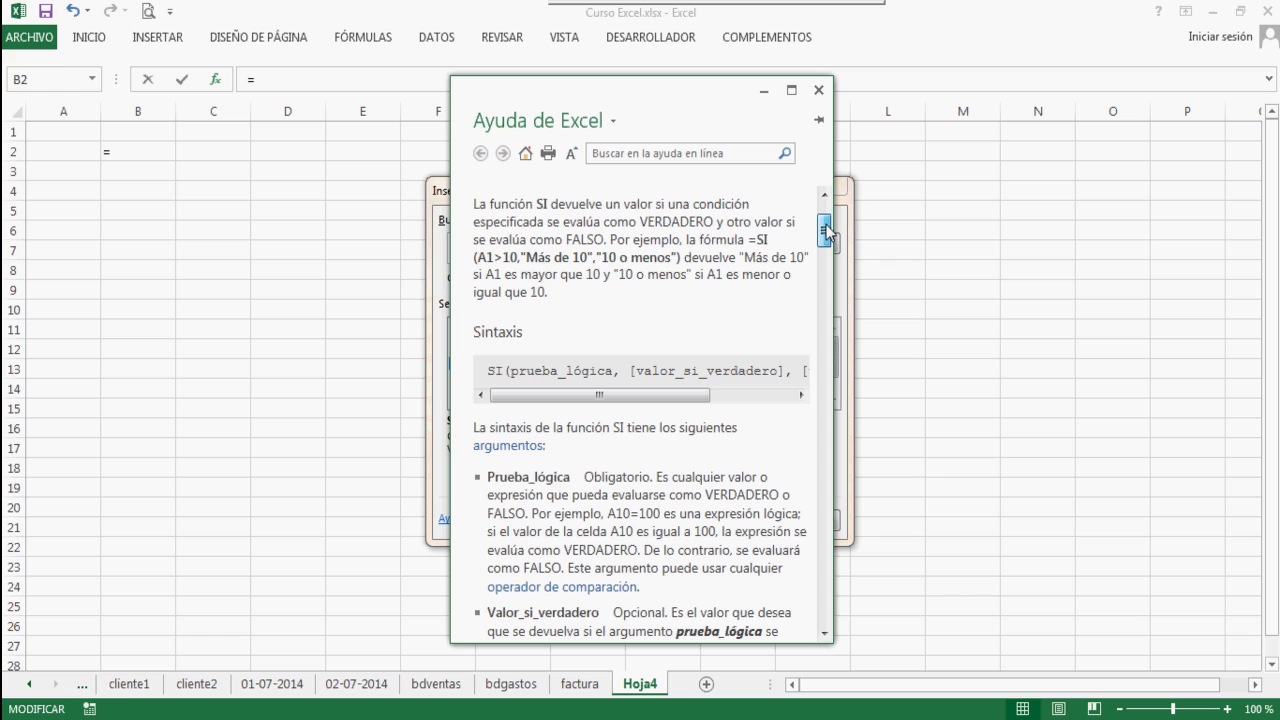
pyautogui.moveTo(826, 230); pyautogui.dragTo(827, 216)
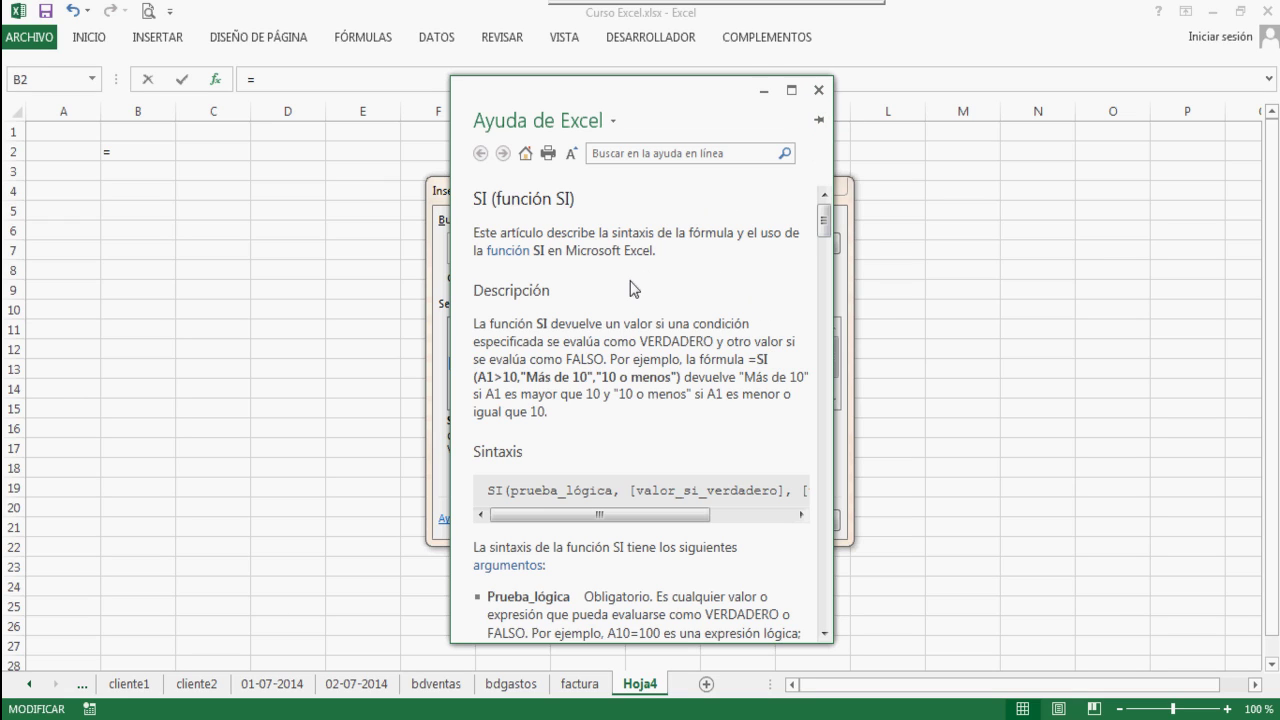
pyautogui.click(820, 91)
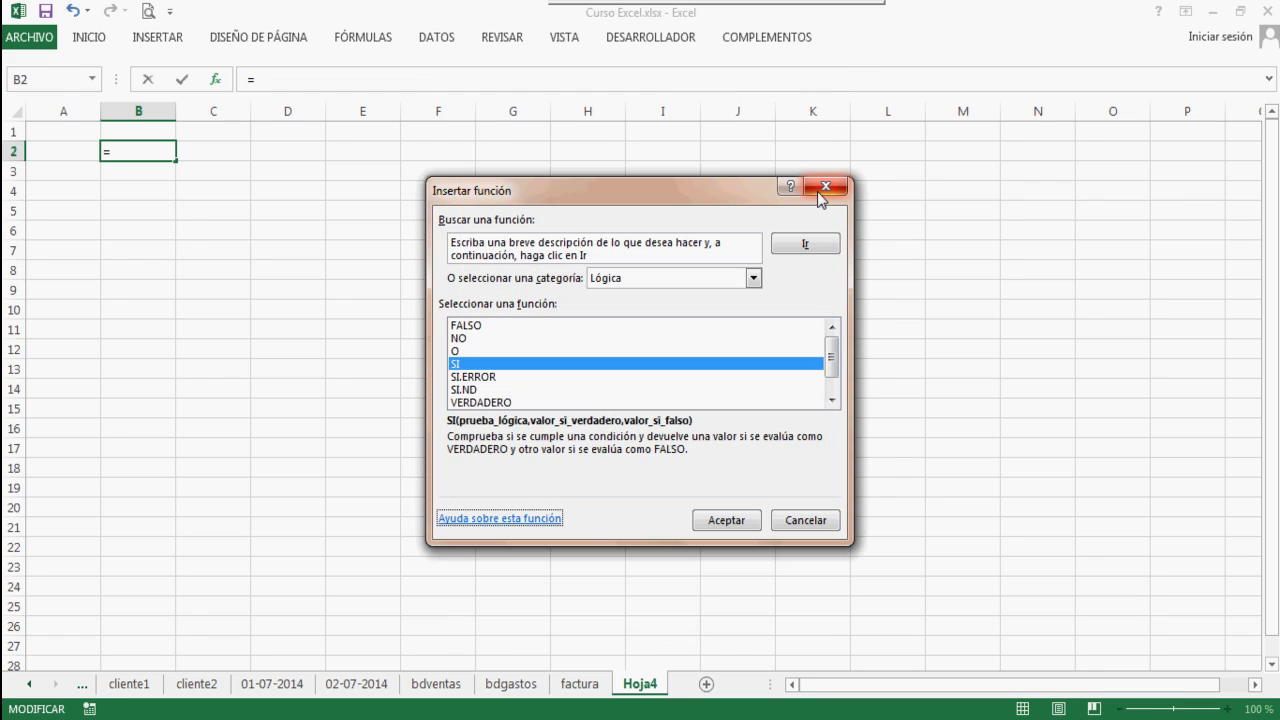
pyautogui.click(824, 189)
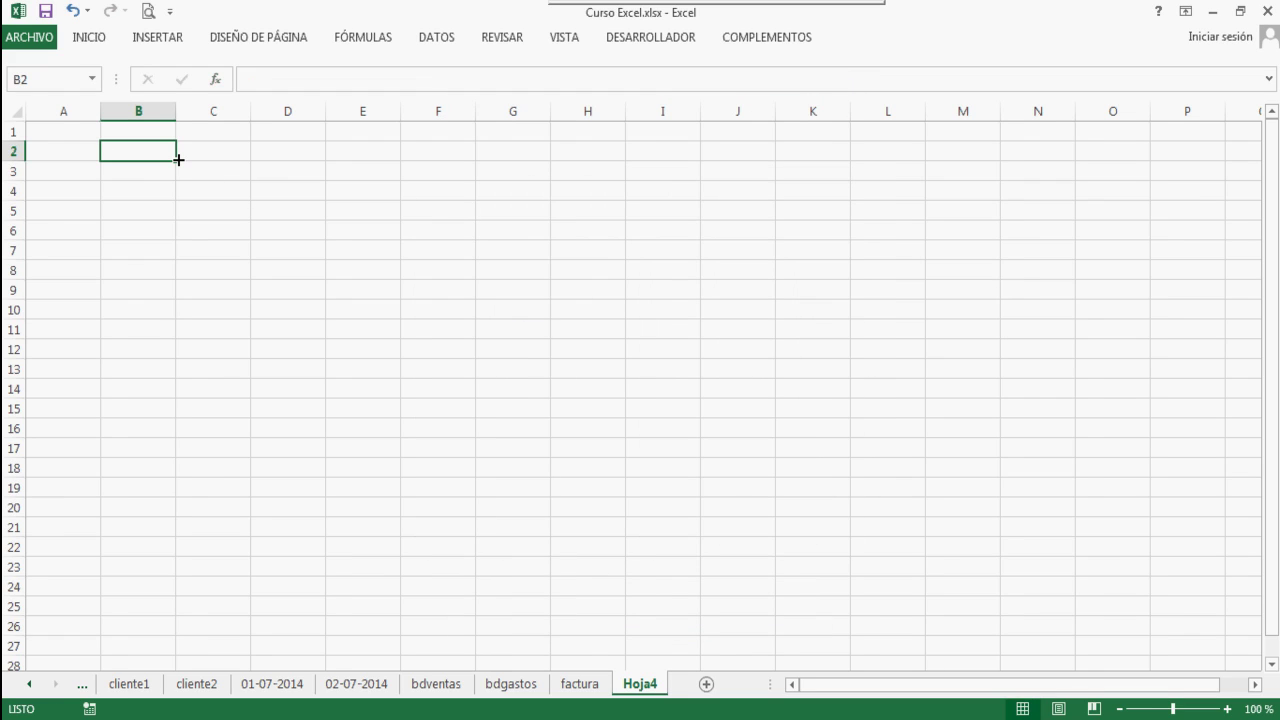
# Look up SI for cell B2 again, going from the Todo category to Lógica, and cancel without inserting it
pyautogui.click(218, 83)
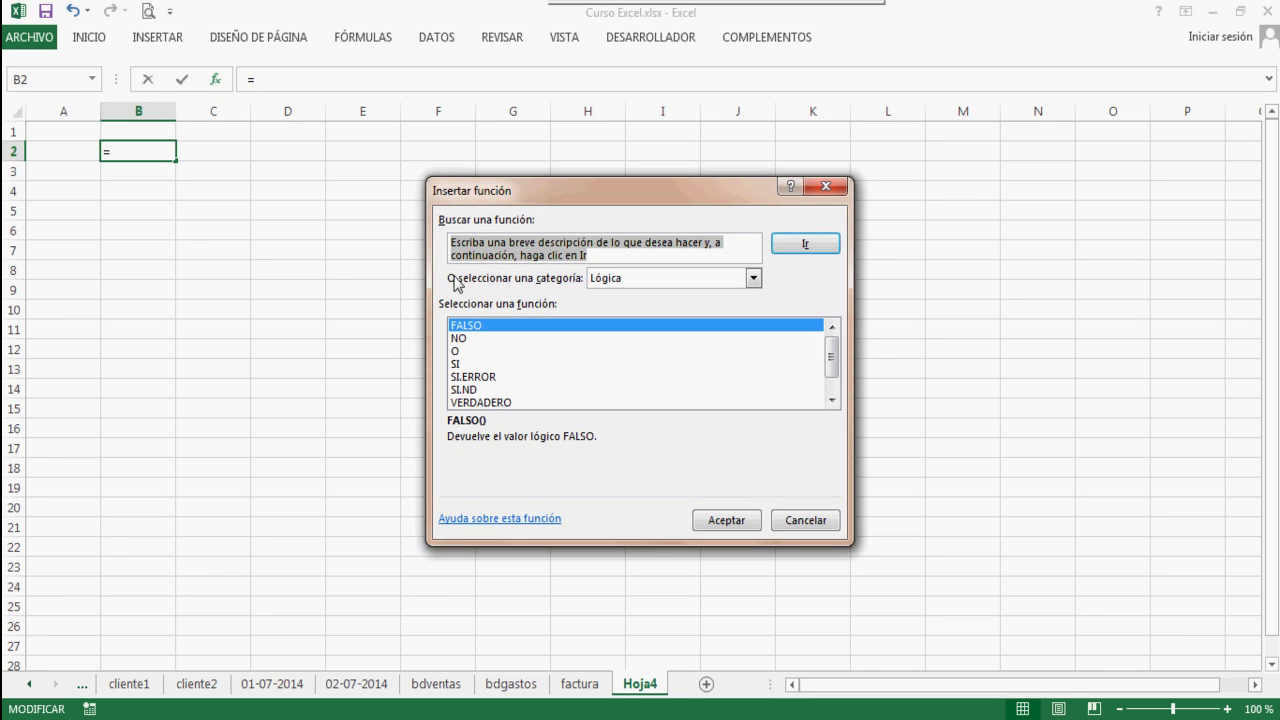
pyautogui.click(754, 279)
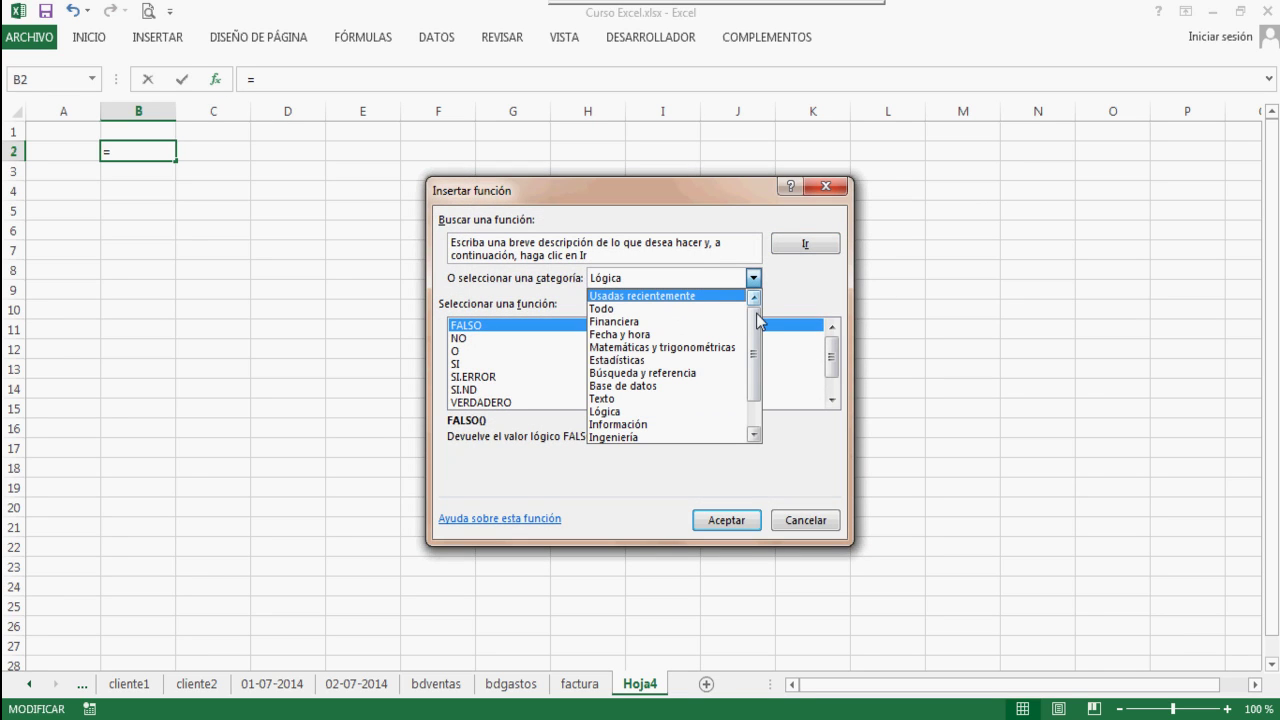
pyautogui.click(727, 309)
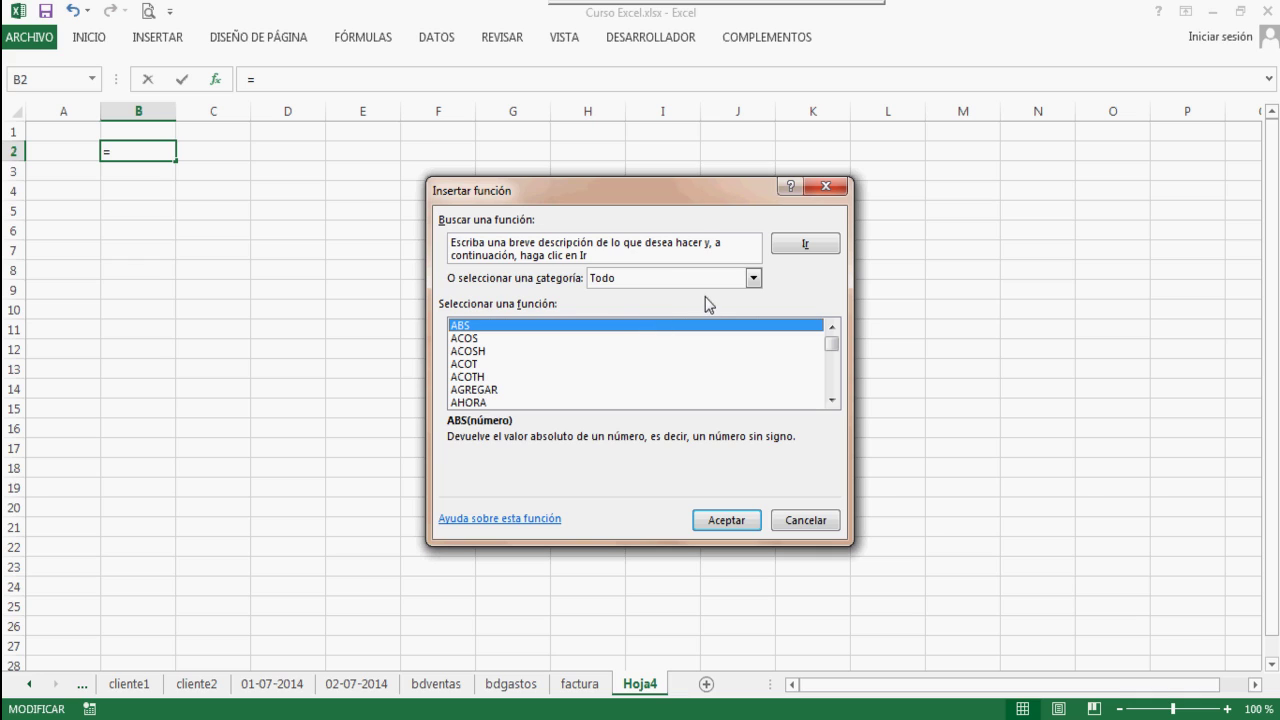
pyautogui.click(752, 280)
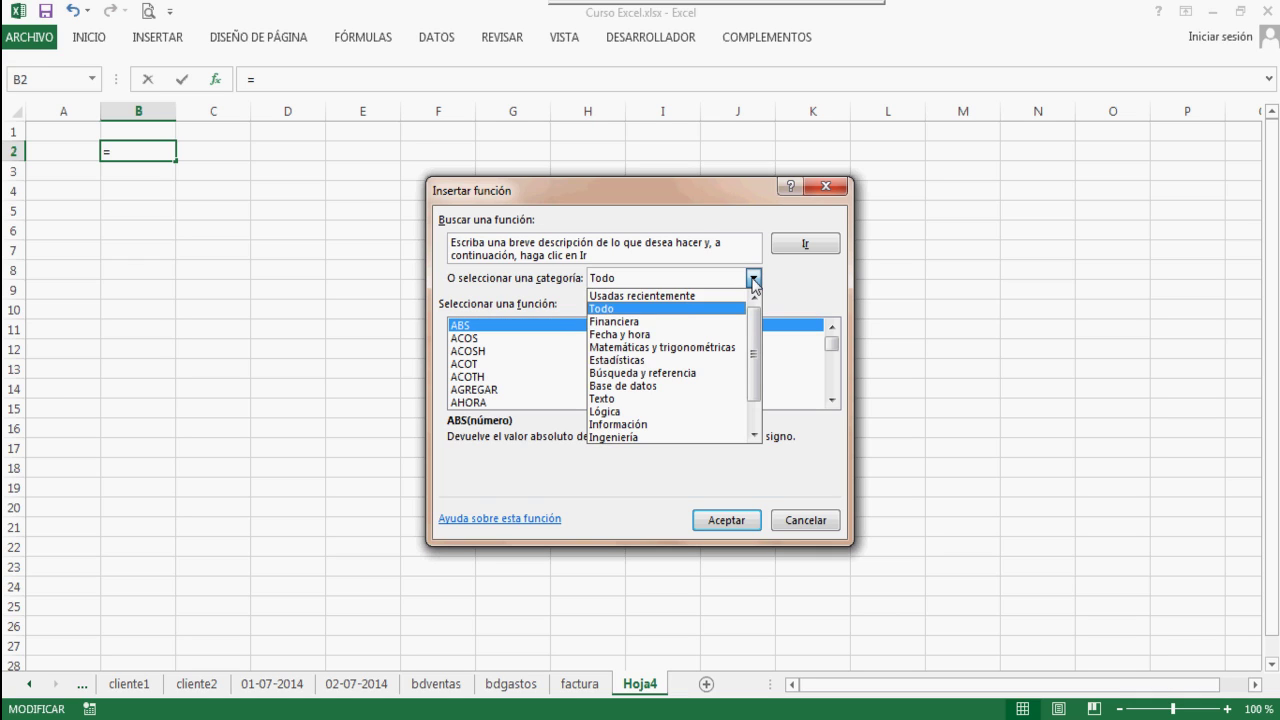
pyautogui.click(617, 412)
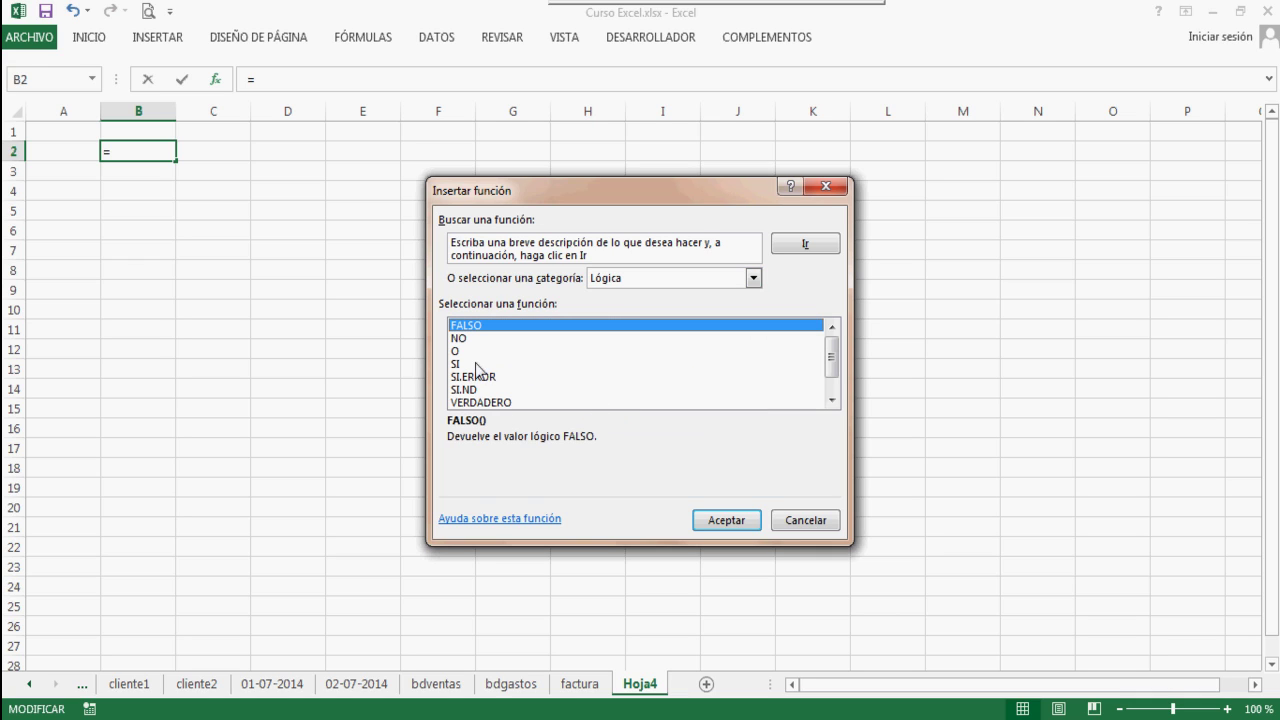
pyautogui.click(467, 366)
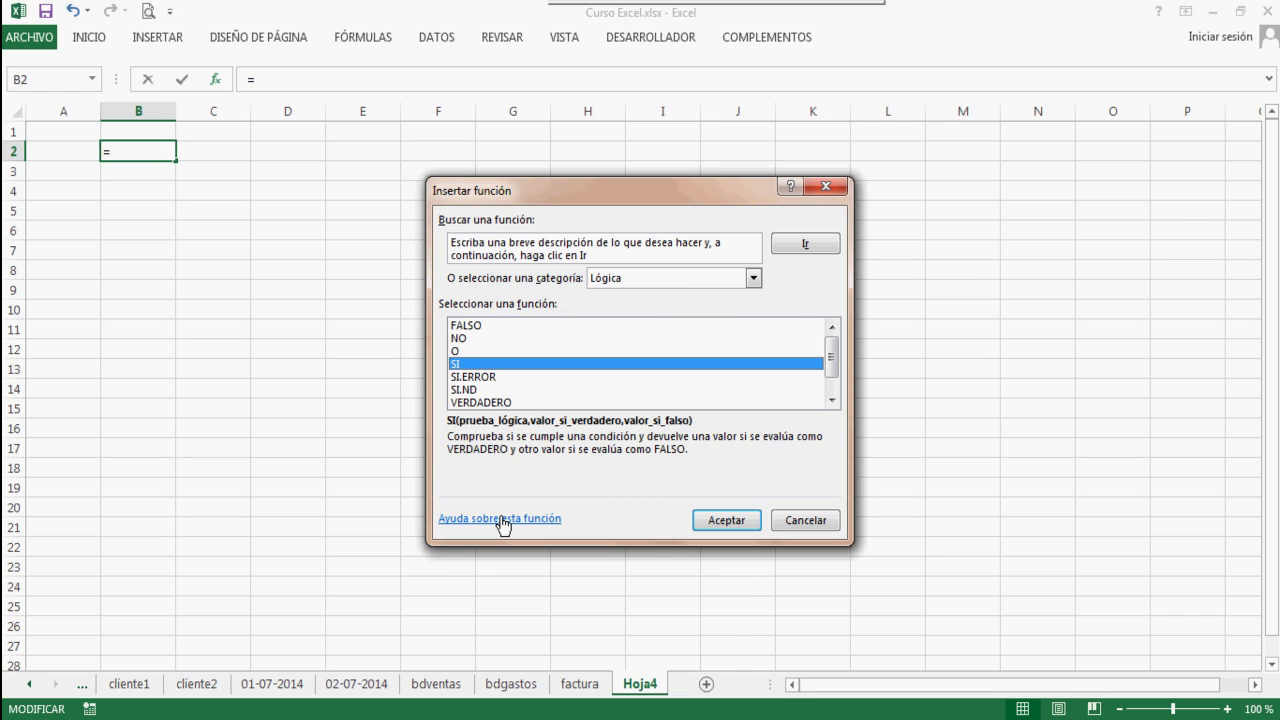
pyautogui.click(800, 521)
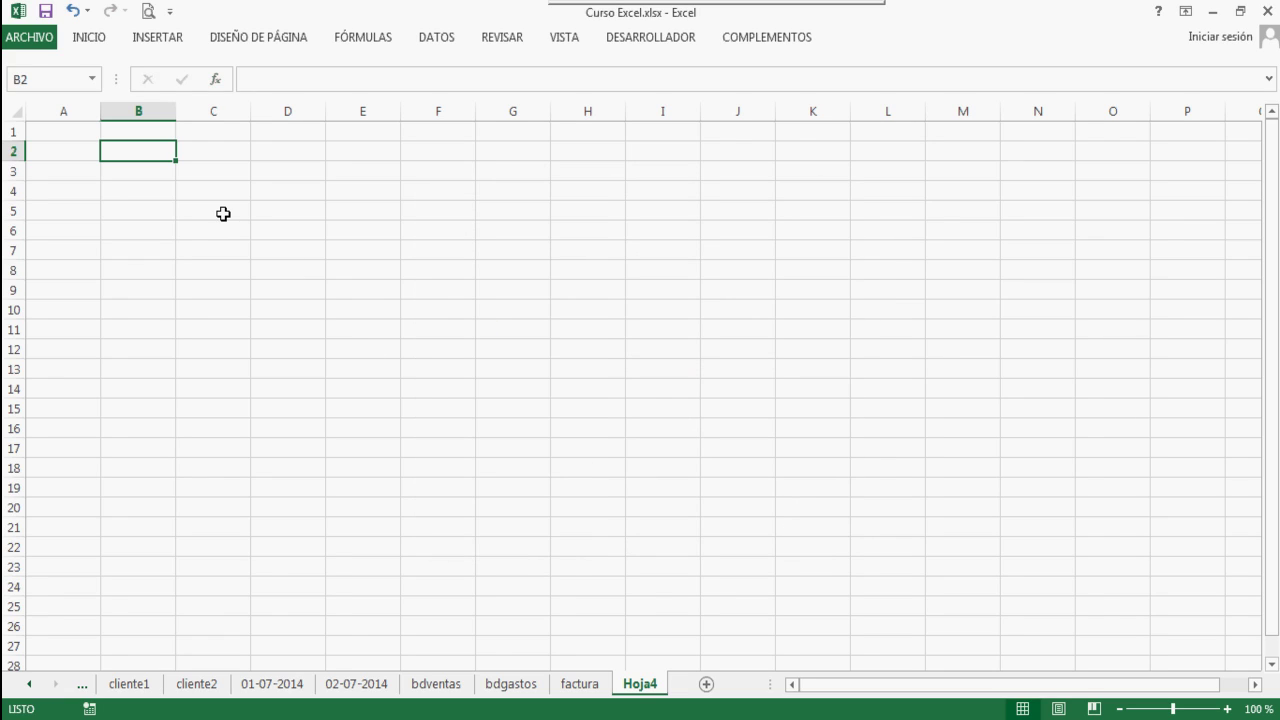
# Enter 100 in B2 and begin an SI formula in C2 with the condition B2>50
pyautogui.write('100')
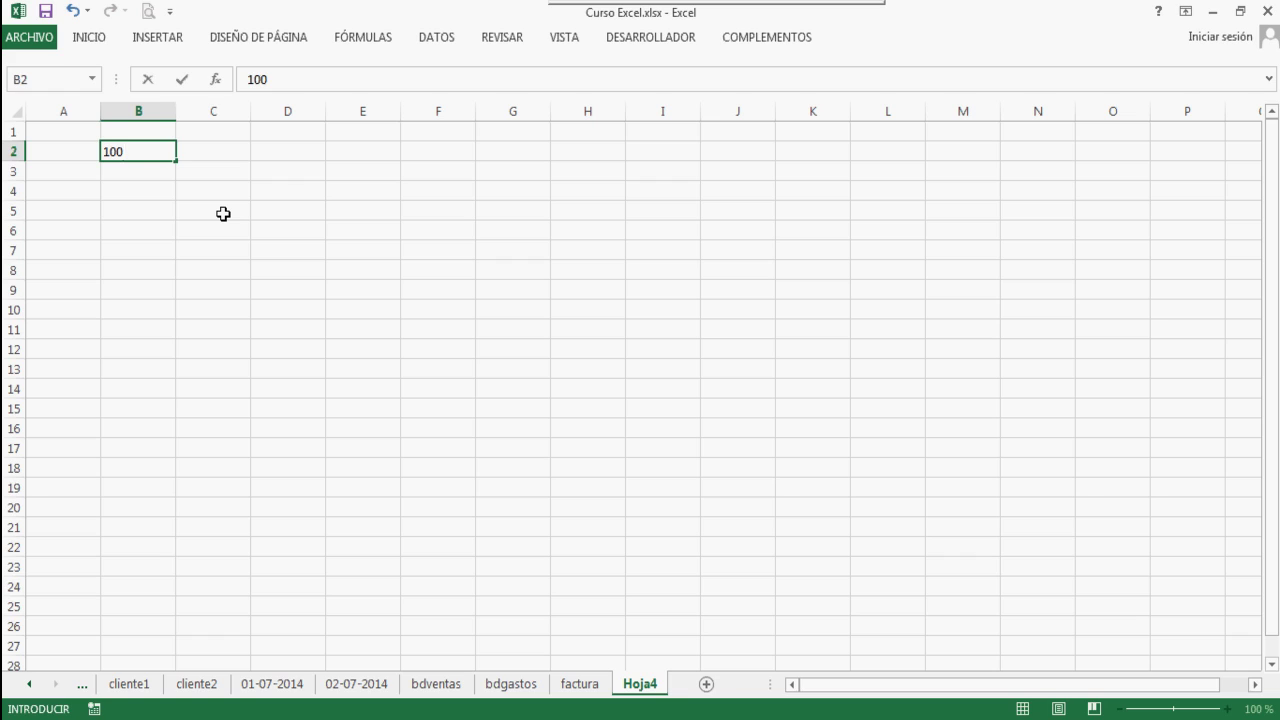
pyautogui.press('Tab')
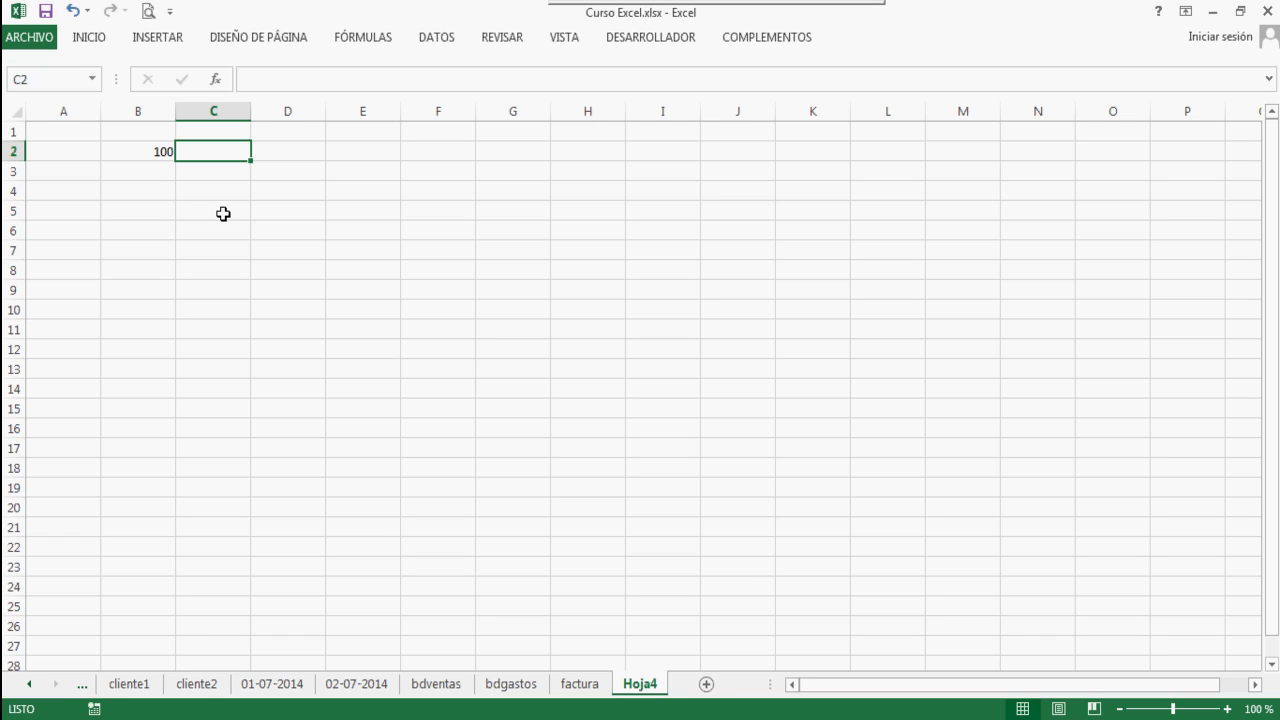
pyautogui.write('=')
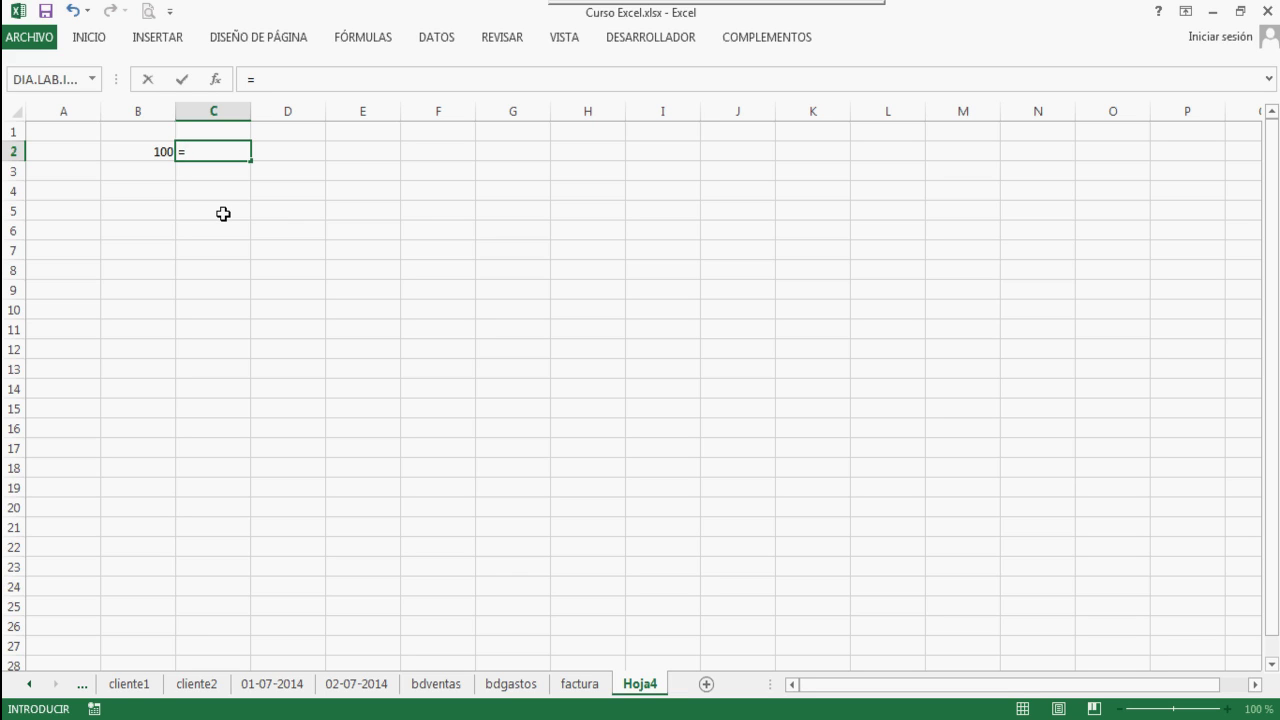
pyautogui.write('SI')
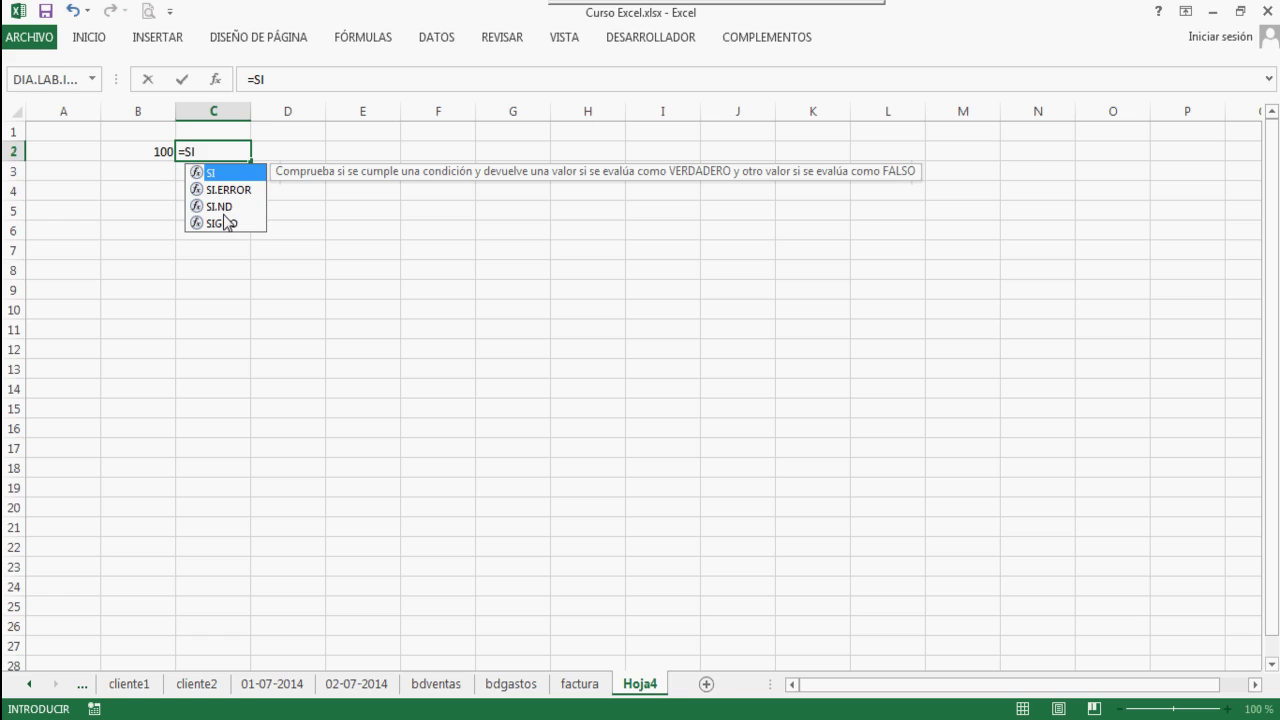
pyautogui.write('(')
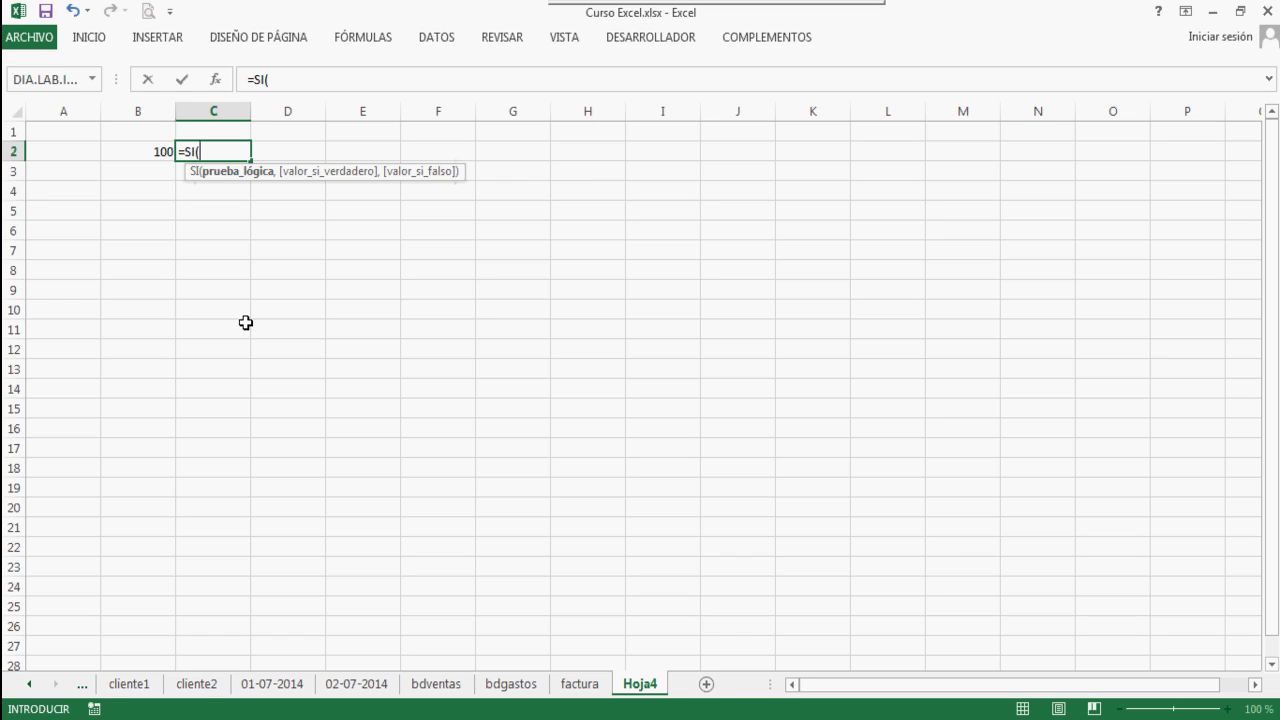
pyautogui.click(152, 152)
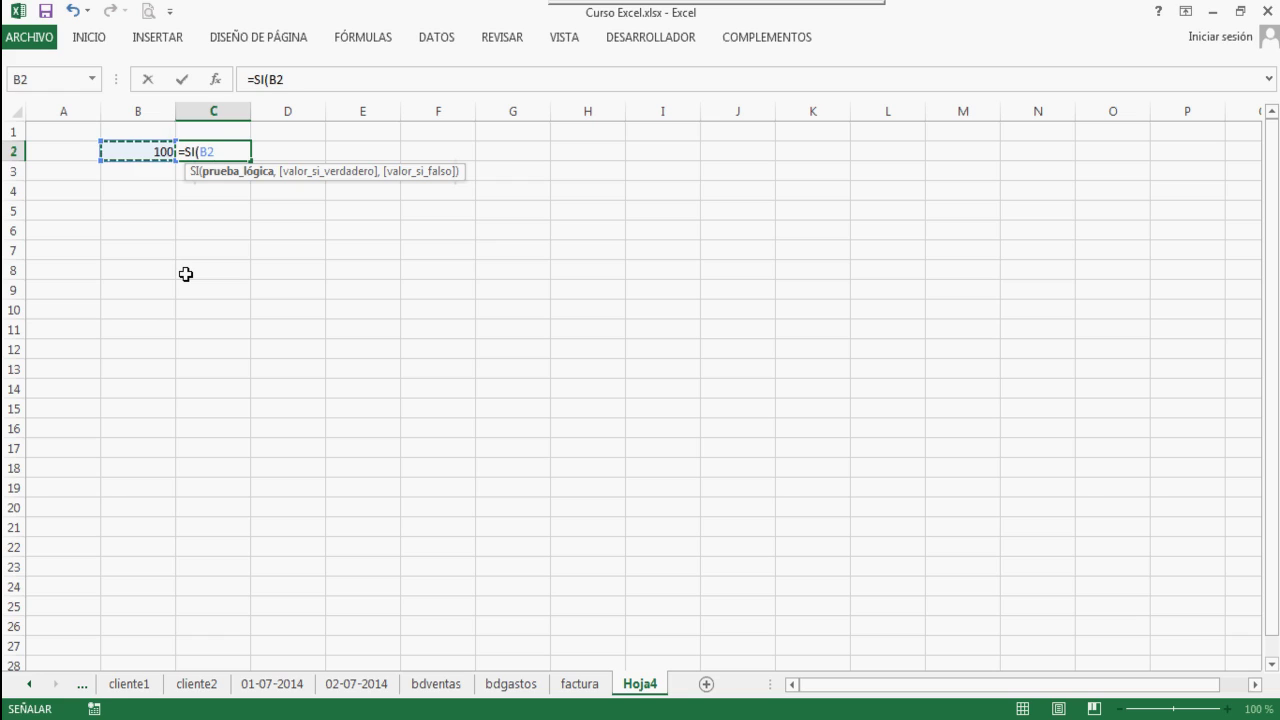
pyautogui.write('>')
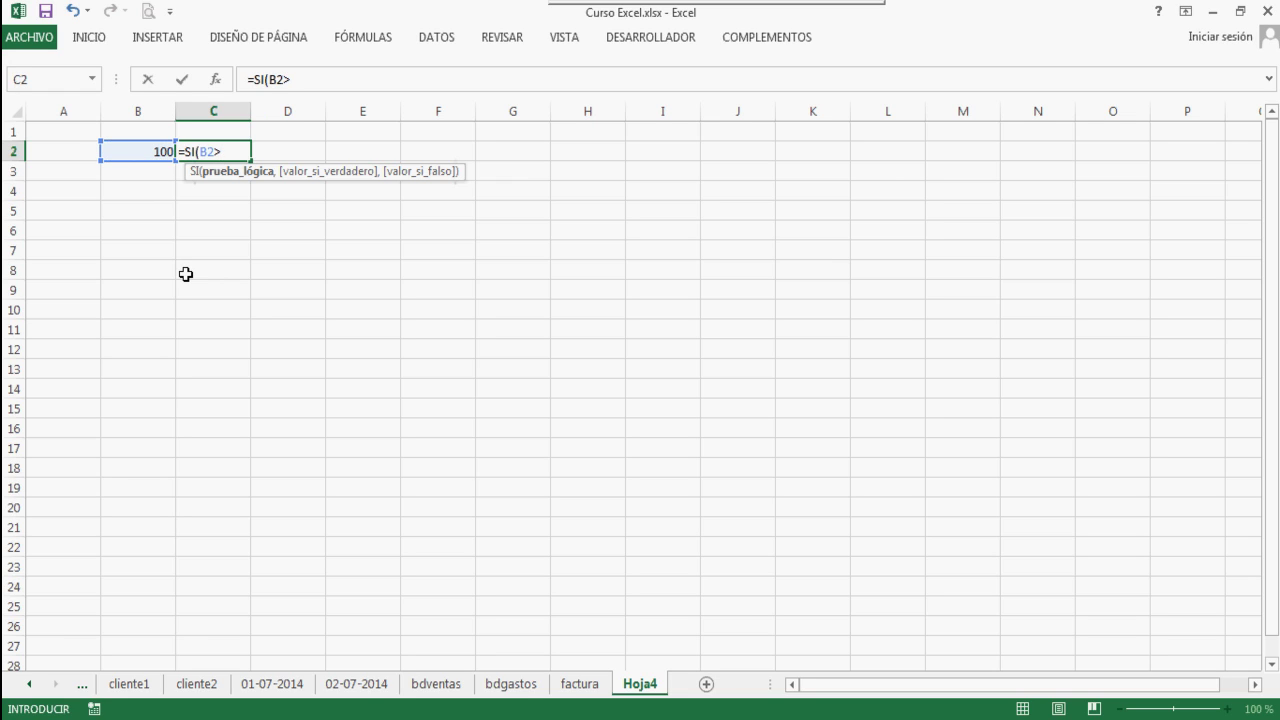
pyautogui.write('50')
pyautogui.write(',')
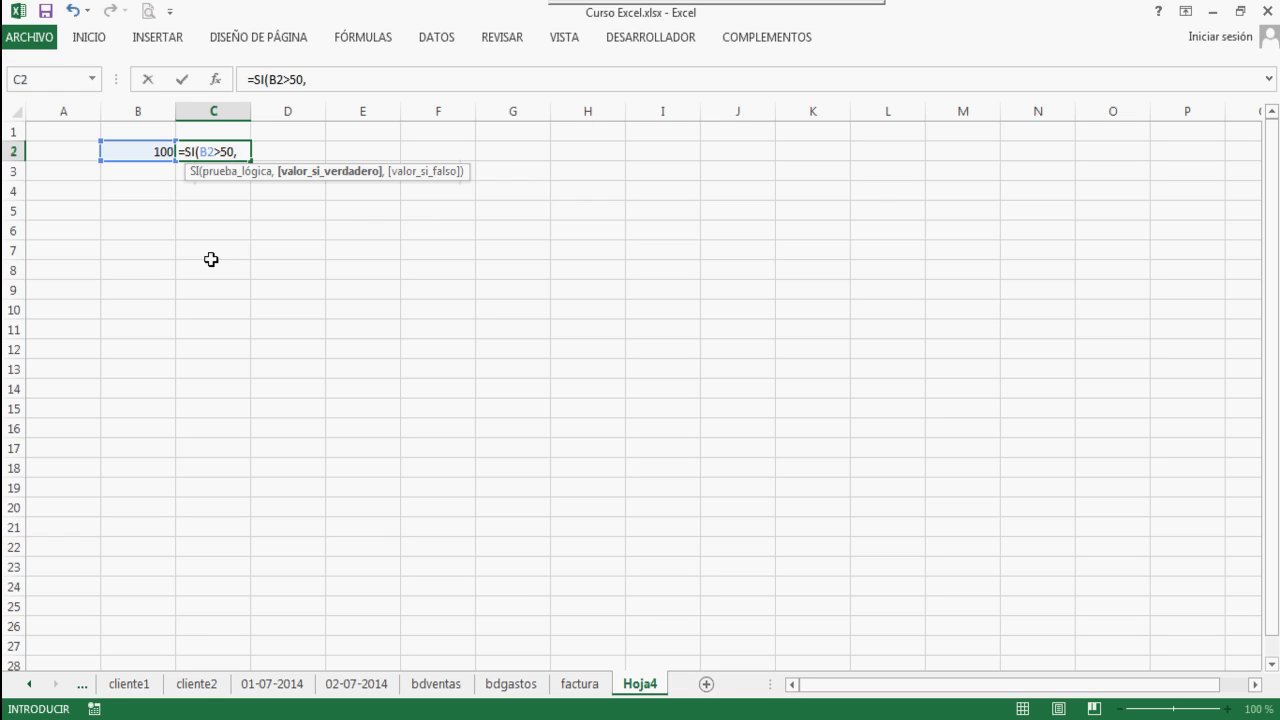
# Complete the SI formula in C2 with B2*.10 as the true value and 0 as the false value
pyautogui.click(157, 152)
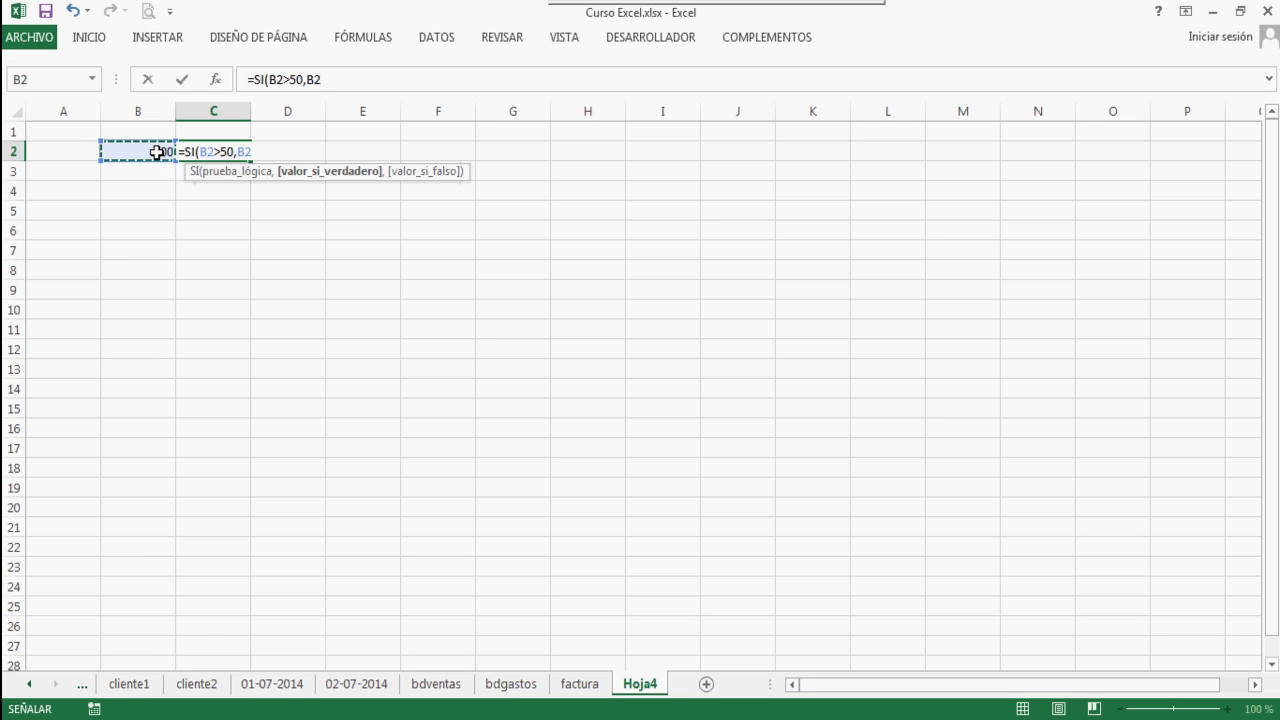
pyautogui.write('*')
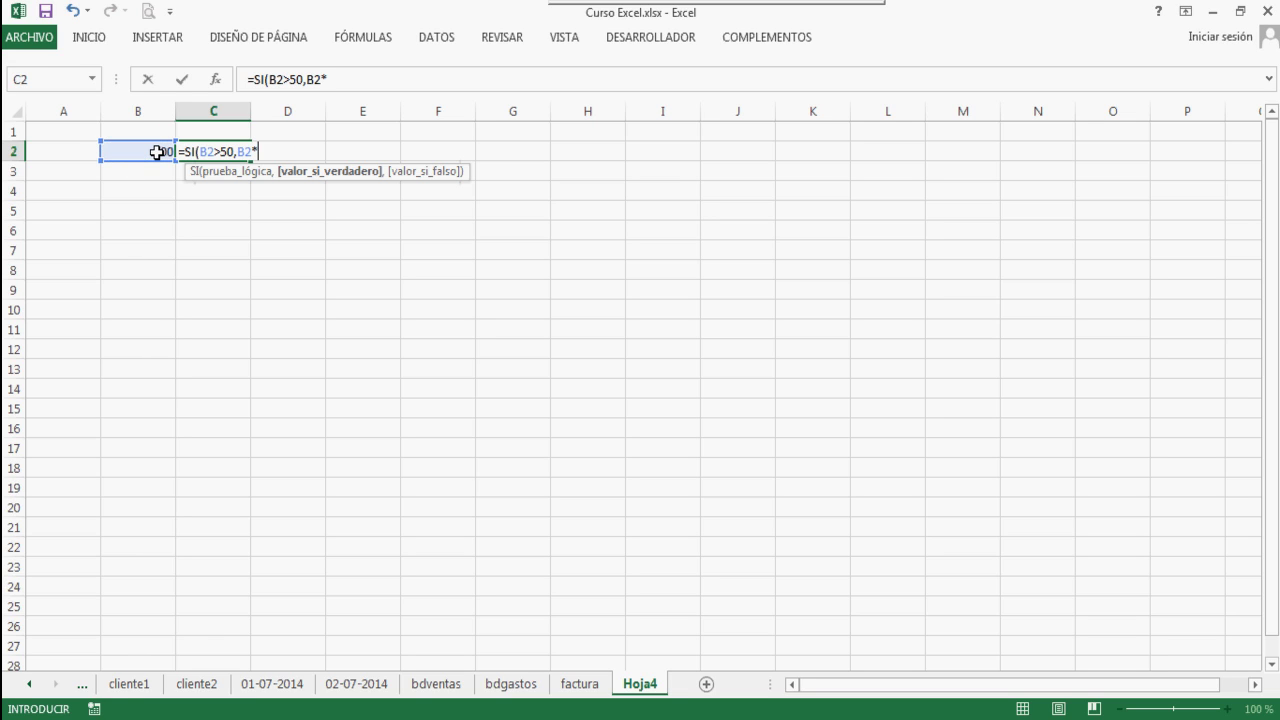
pyautogui.write('.10,')
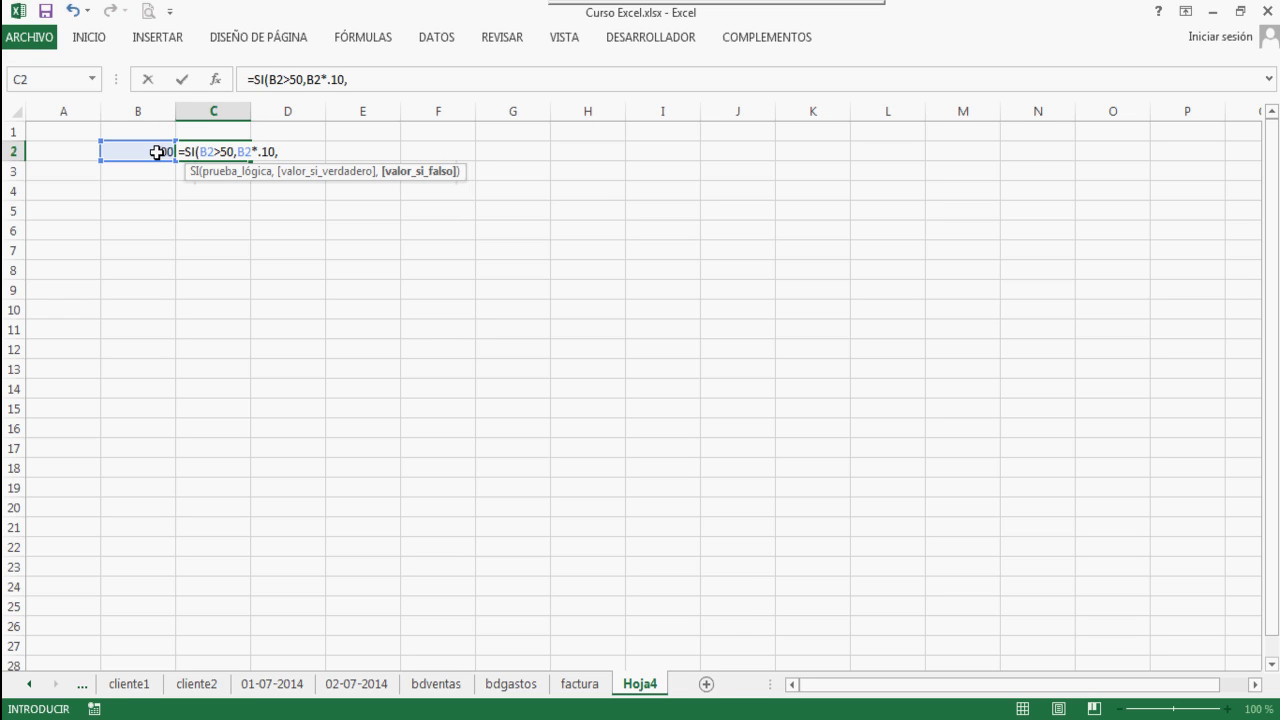
pyautogui.write('0)')
pyautogui.press('Return')
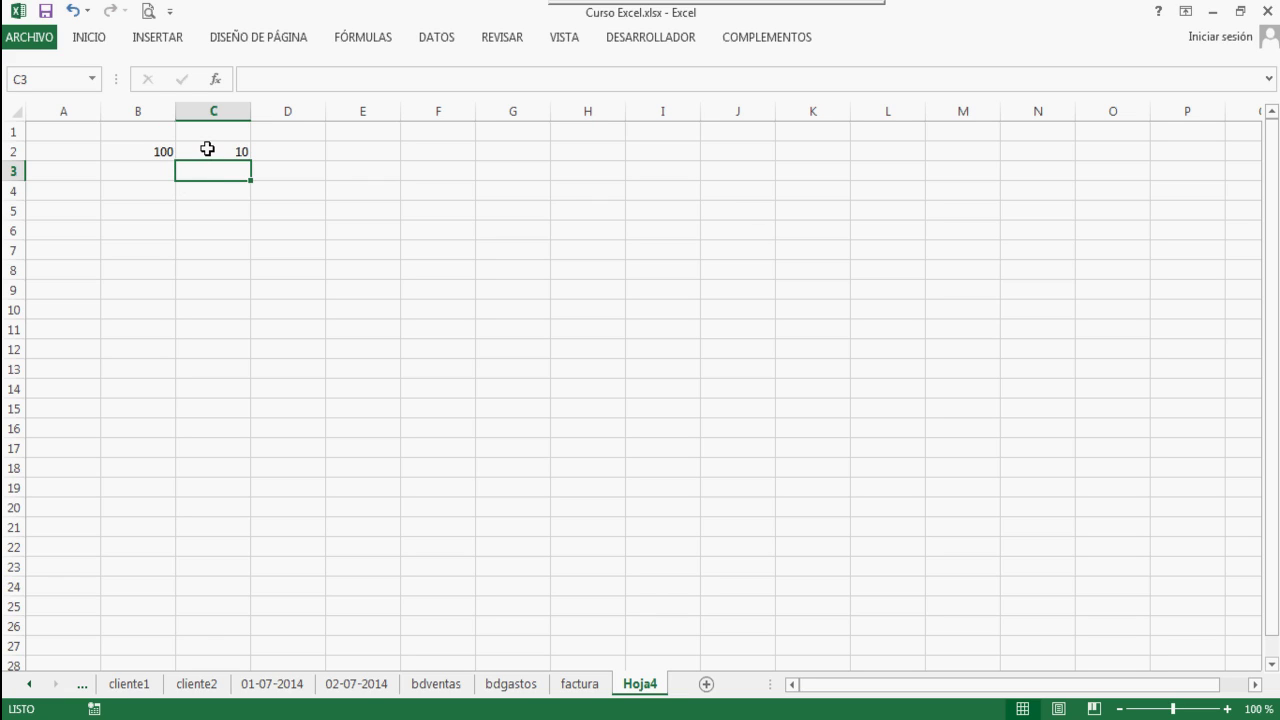
# Review the true-value argument of C2's SI formula without editing it, and set B2 to 50
pyautogui.click(159, 150)
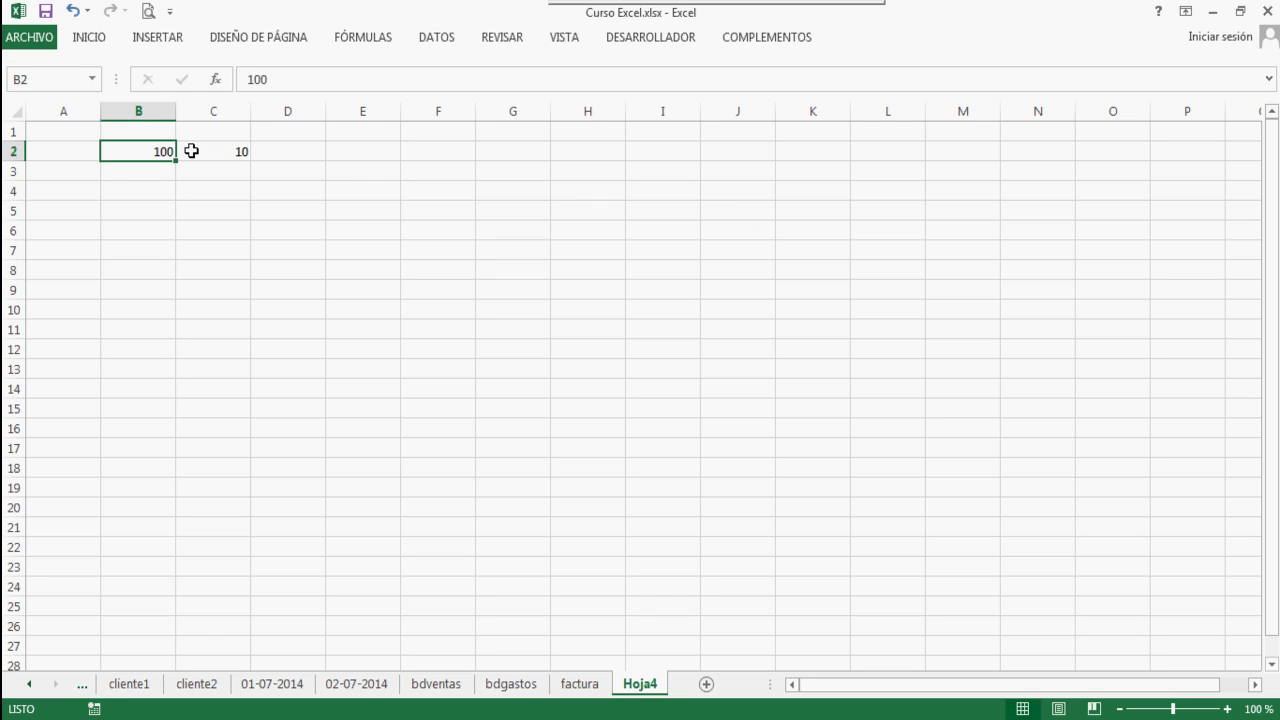
pyautogui.click(194, 150)
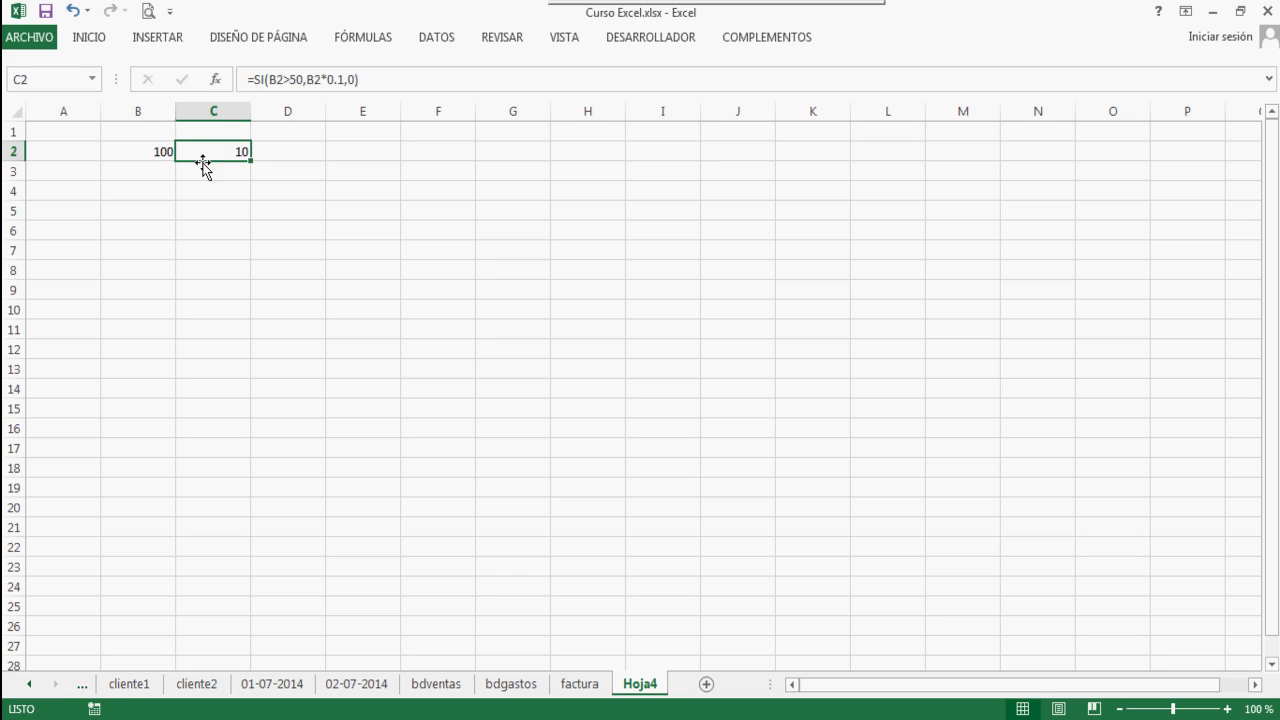
pyautogui.moveTo(308, 79); pyautogui.dragTo(334, 79)
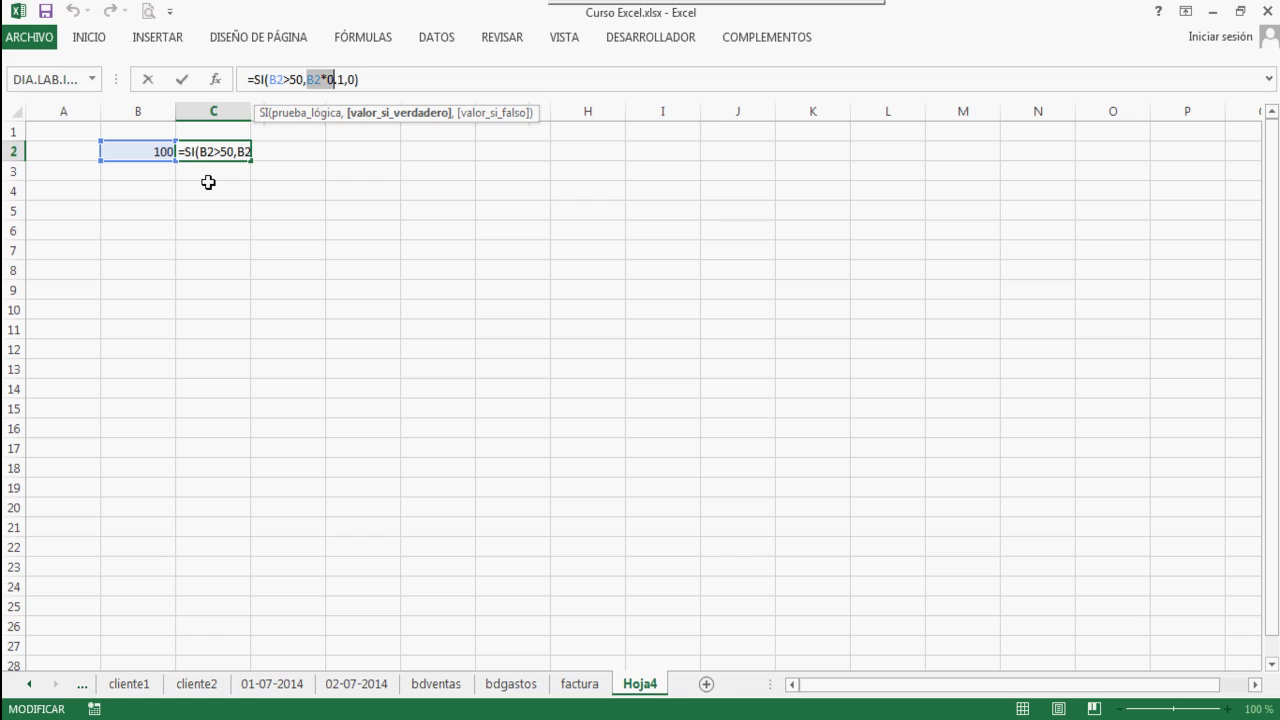
pyautogui.press('Escape')
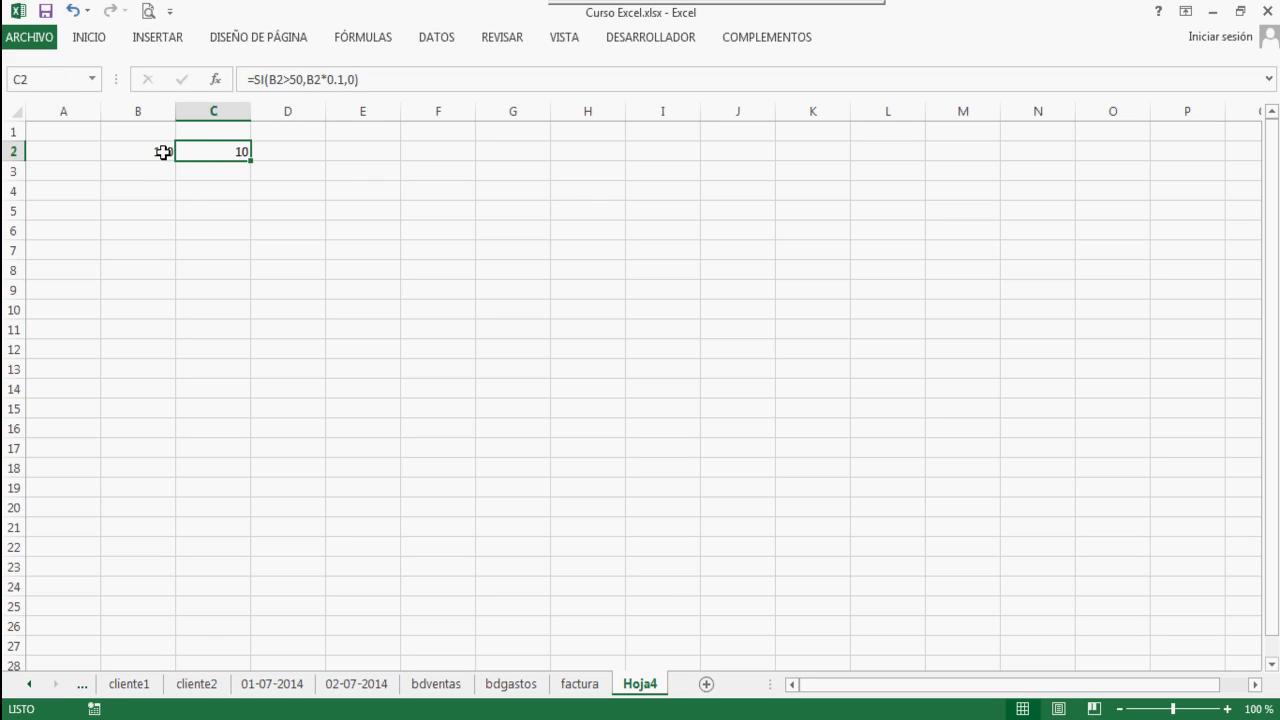
pyautogui.click(163, 152)
pyautogui.write('0')
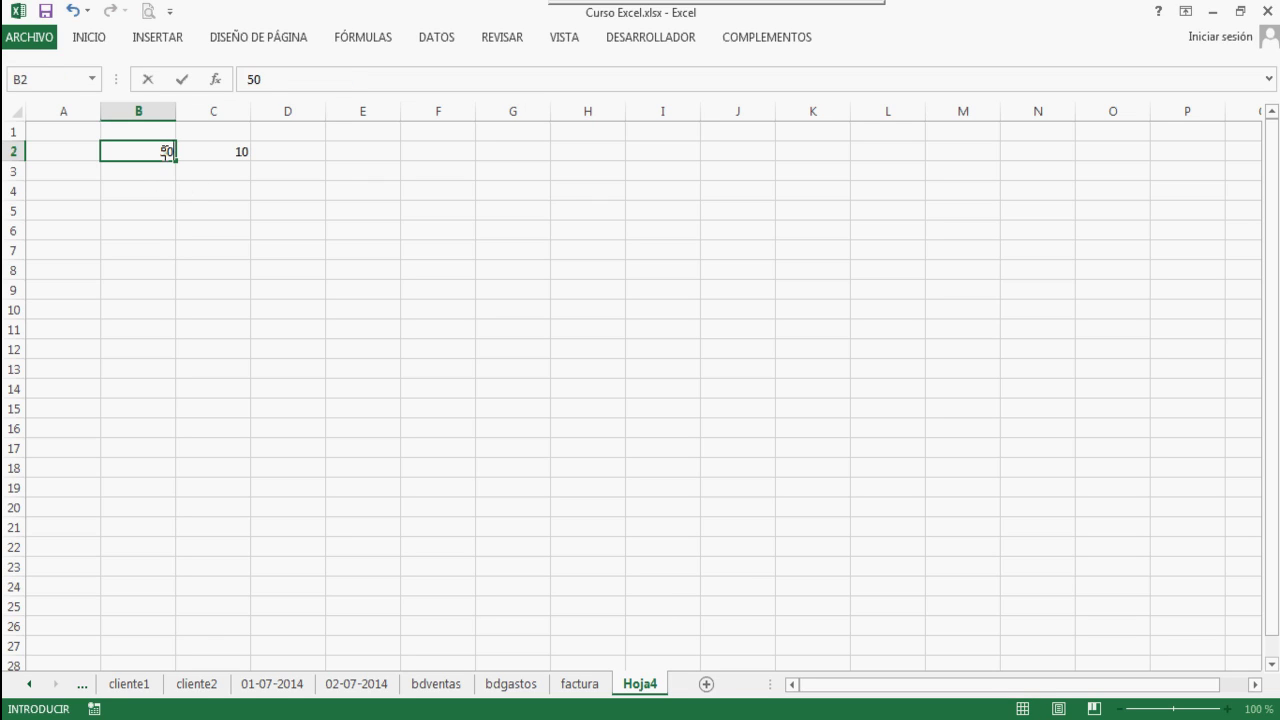
pyautogui.press('Return')
pyautogui.click(163, 152)
pyautogui.write('50')
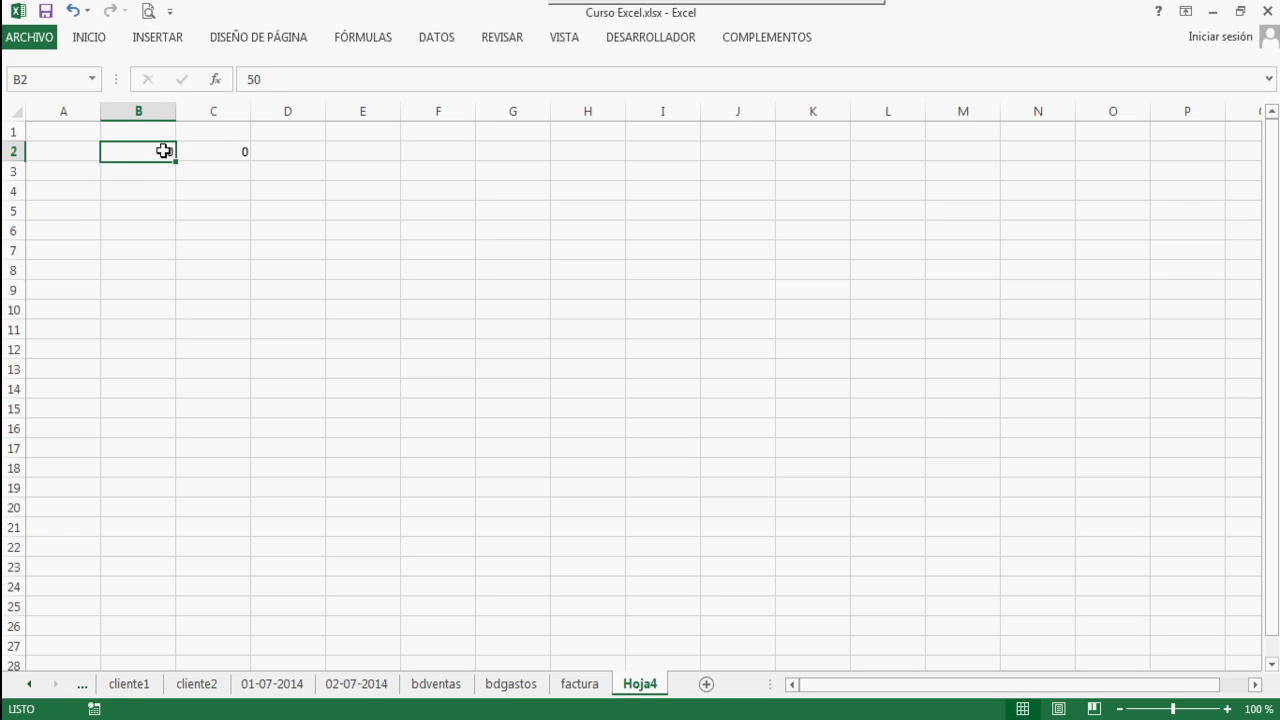
# Try changing the SI condition in C2 to B2>=50, and undo that change
pyautogui.click(220, 151)
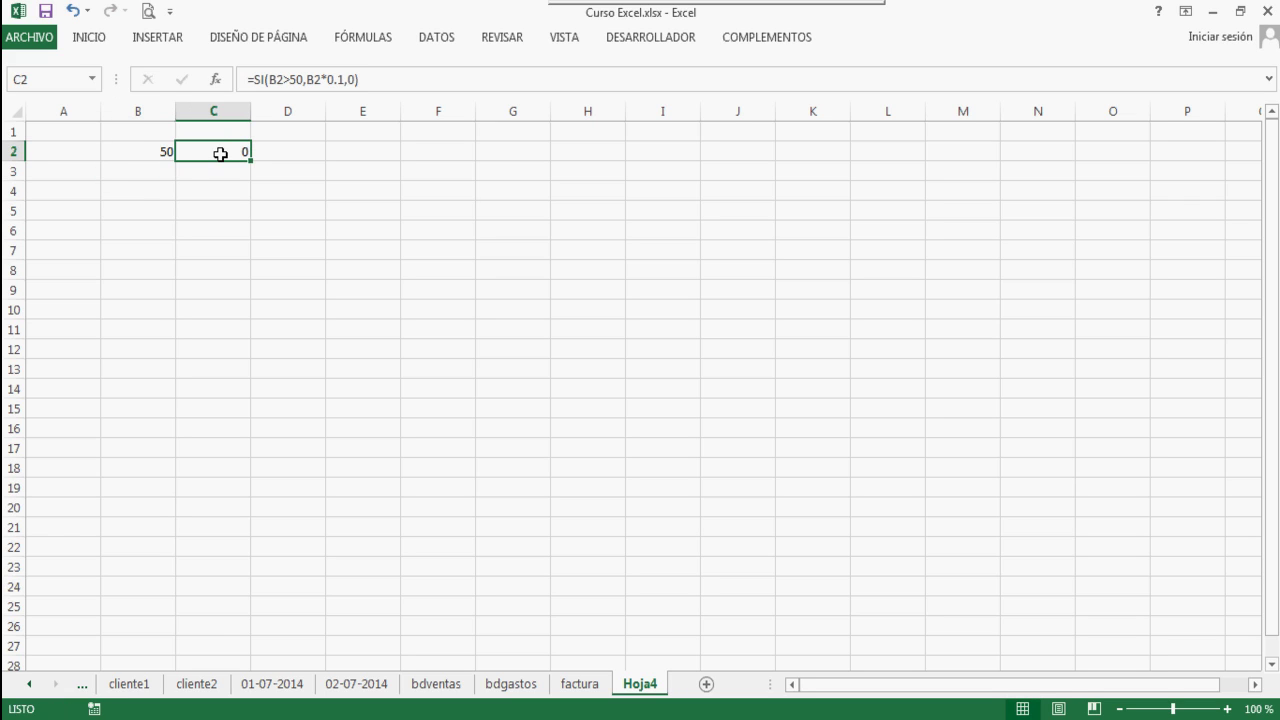
pyautogui.press('F2')
pyautogui.click(285, 80)
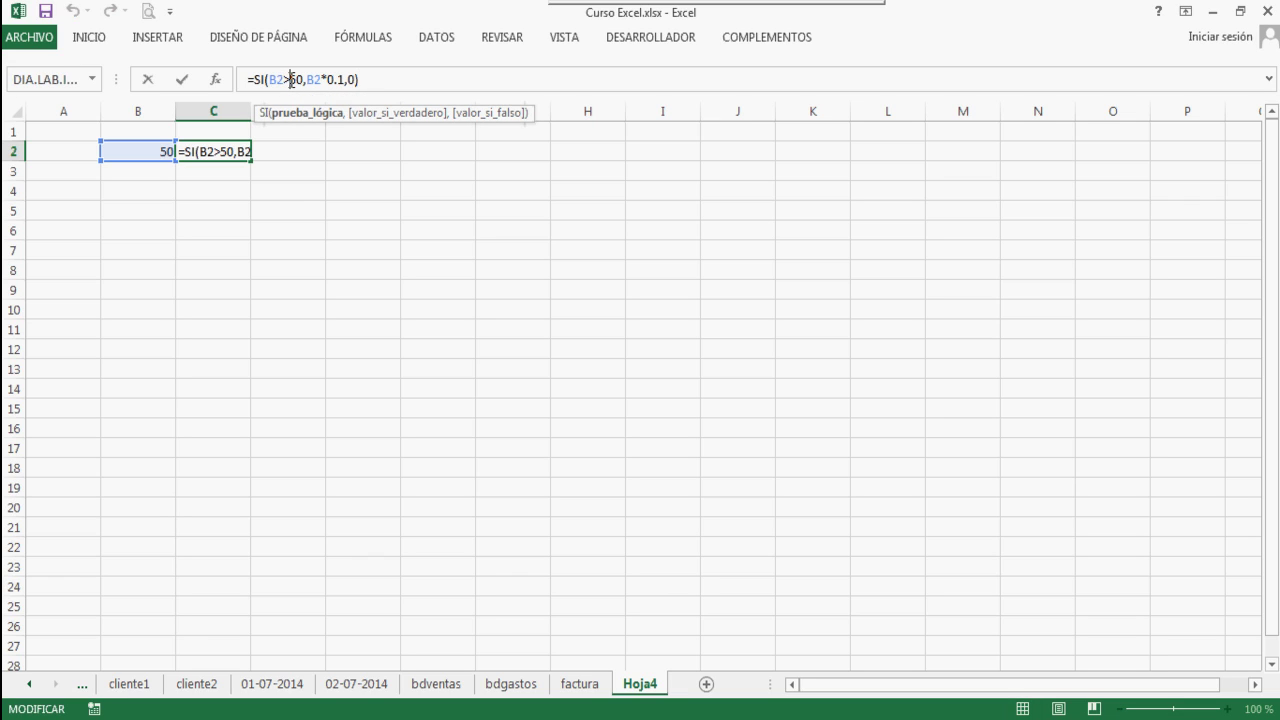
pyautogui.write('=')
pyautogui.press('Return')
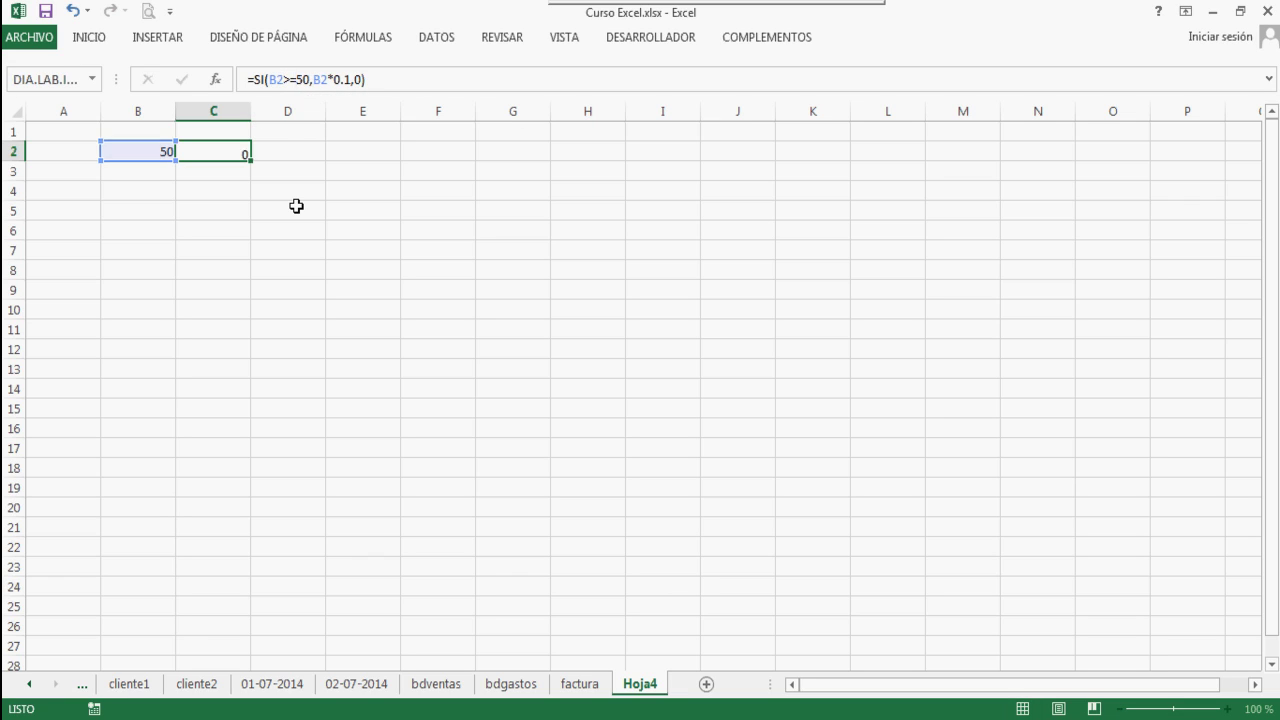
pyautogui.press('Up')
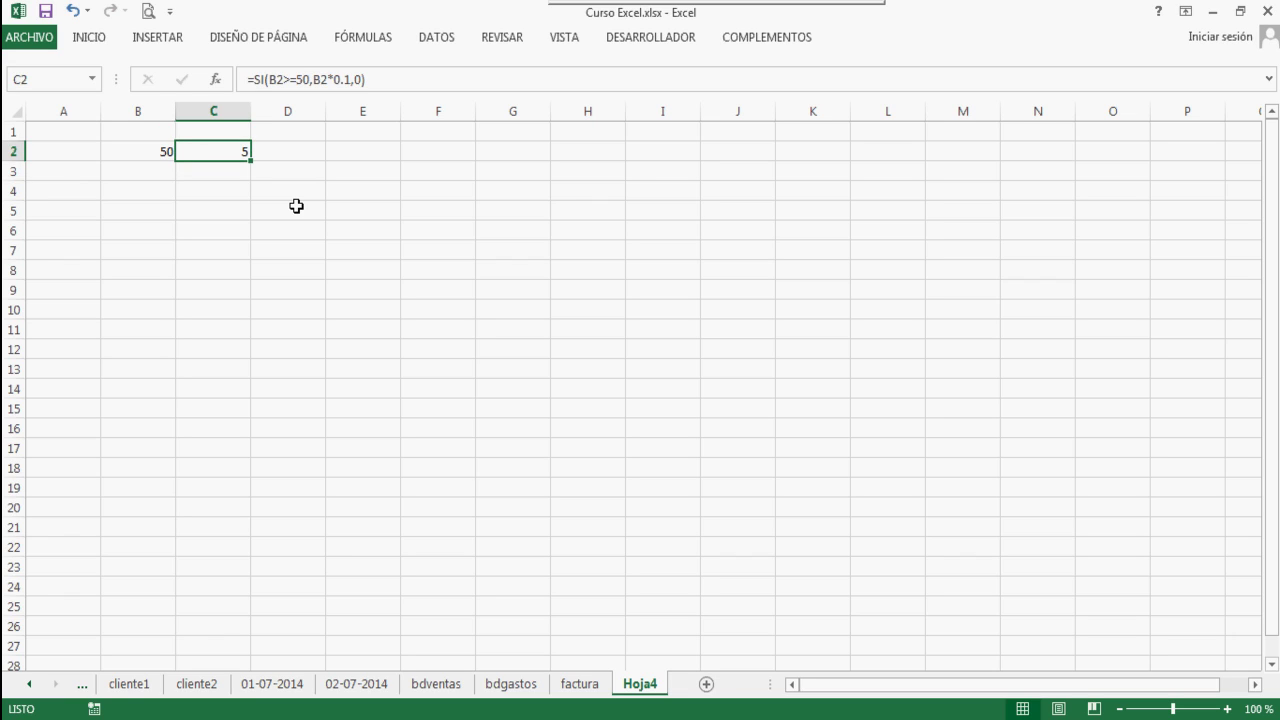
pyautogui.hotkey('ctrl', 'z')
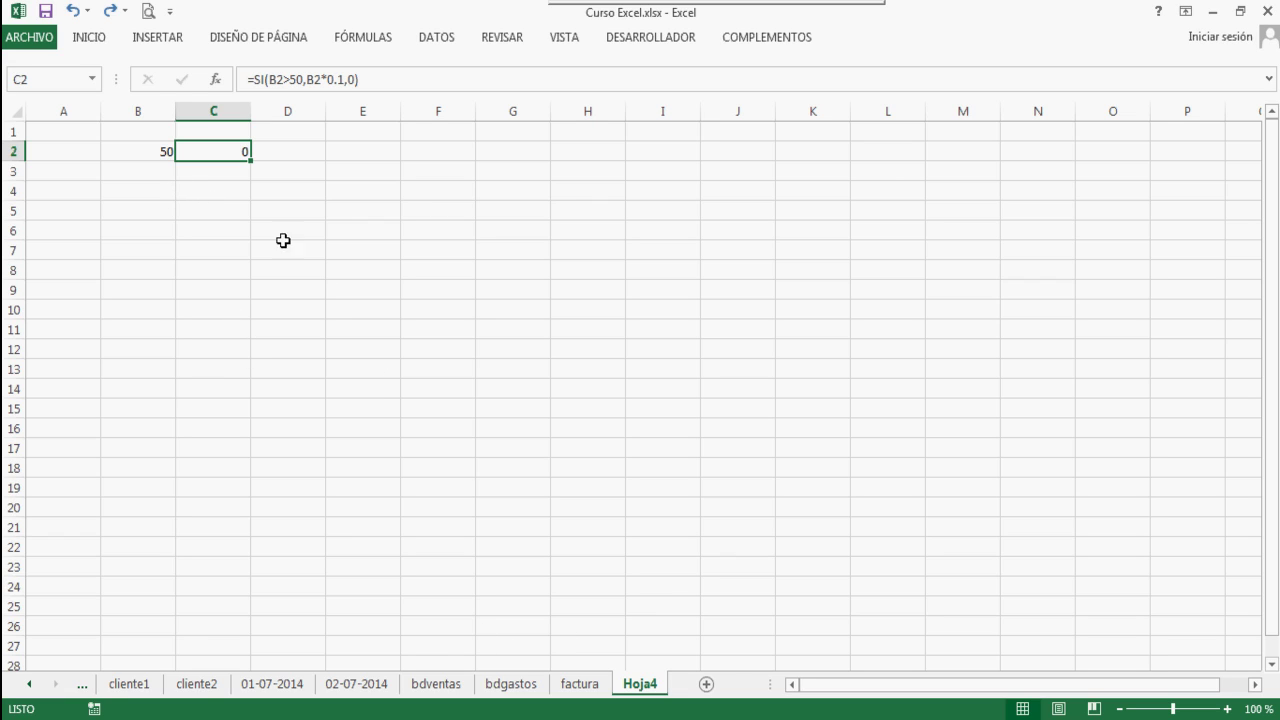
# Look up the BUSCARV function's description in the Búsqueda y referencia category for C4, and cancel without inserting it
pyautogui.click(224, 188)
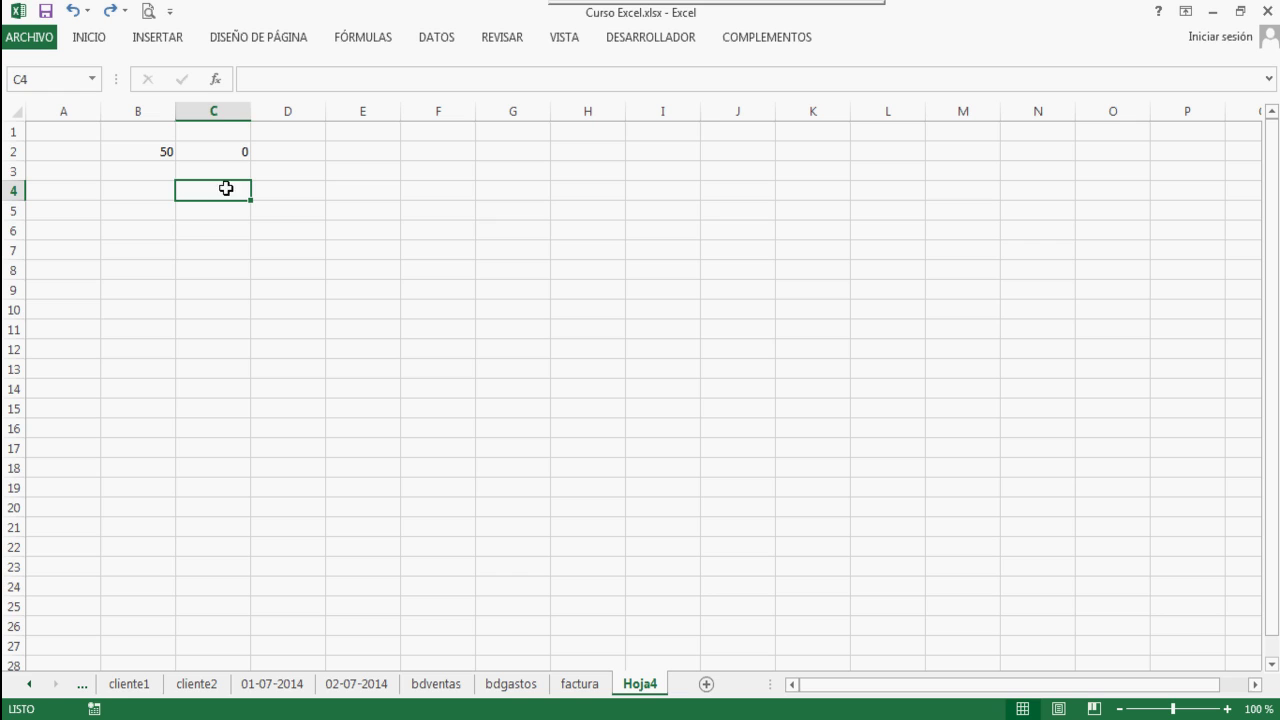
pyautogui.click(216, 80)
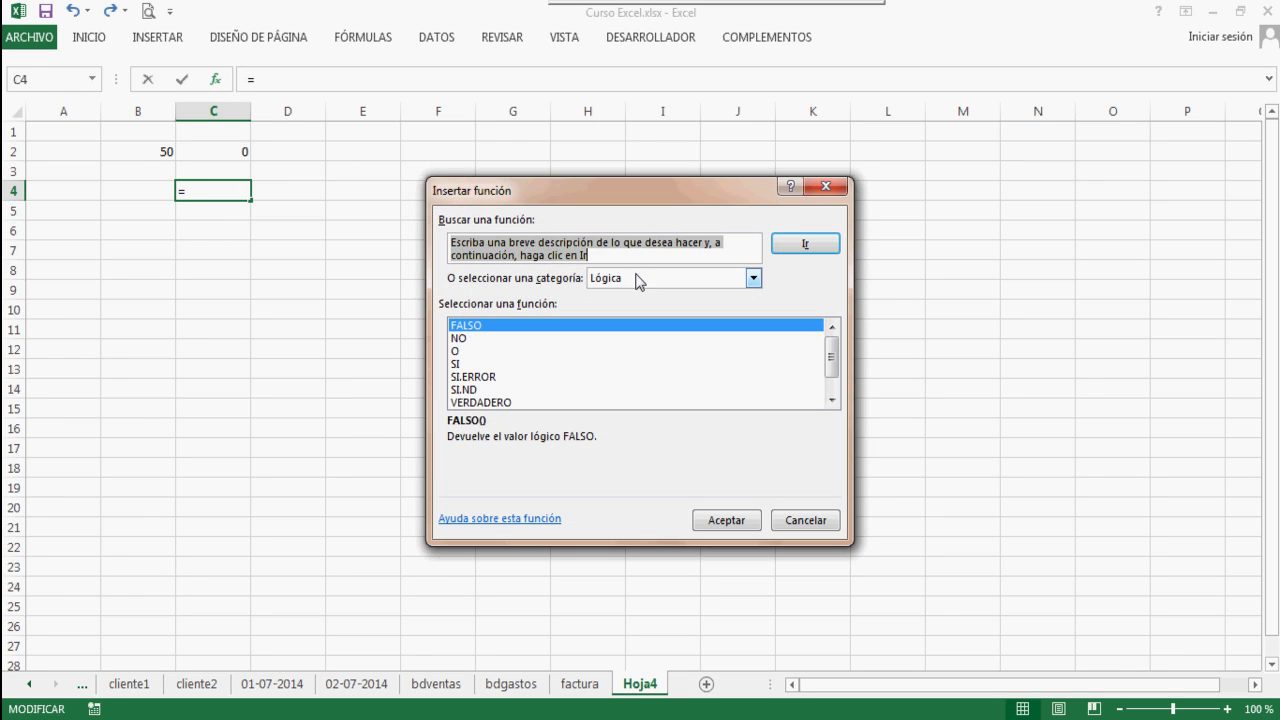
pyautogui.click(753, 279)
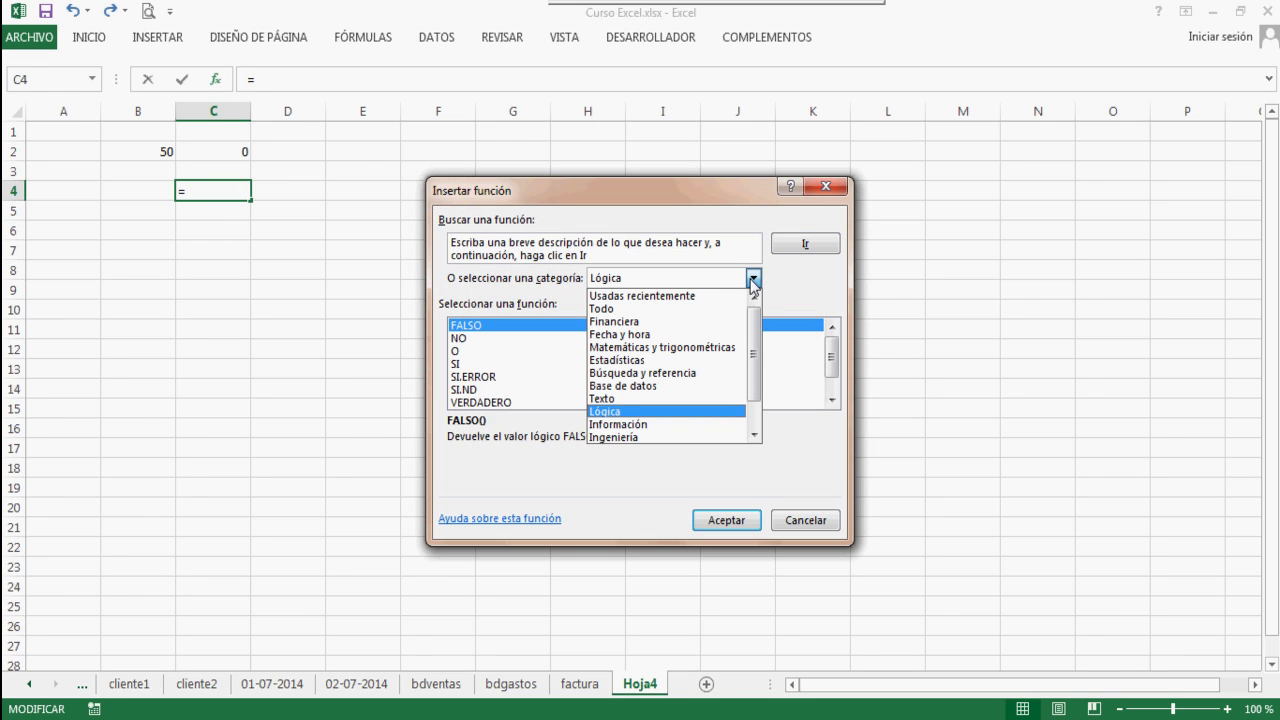
pyautogui.click(684, 374)
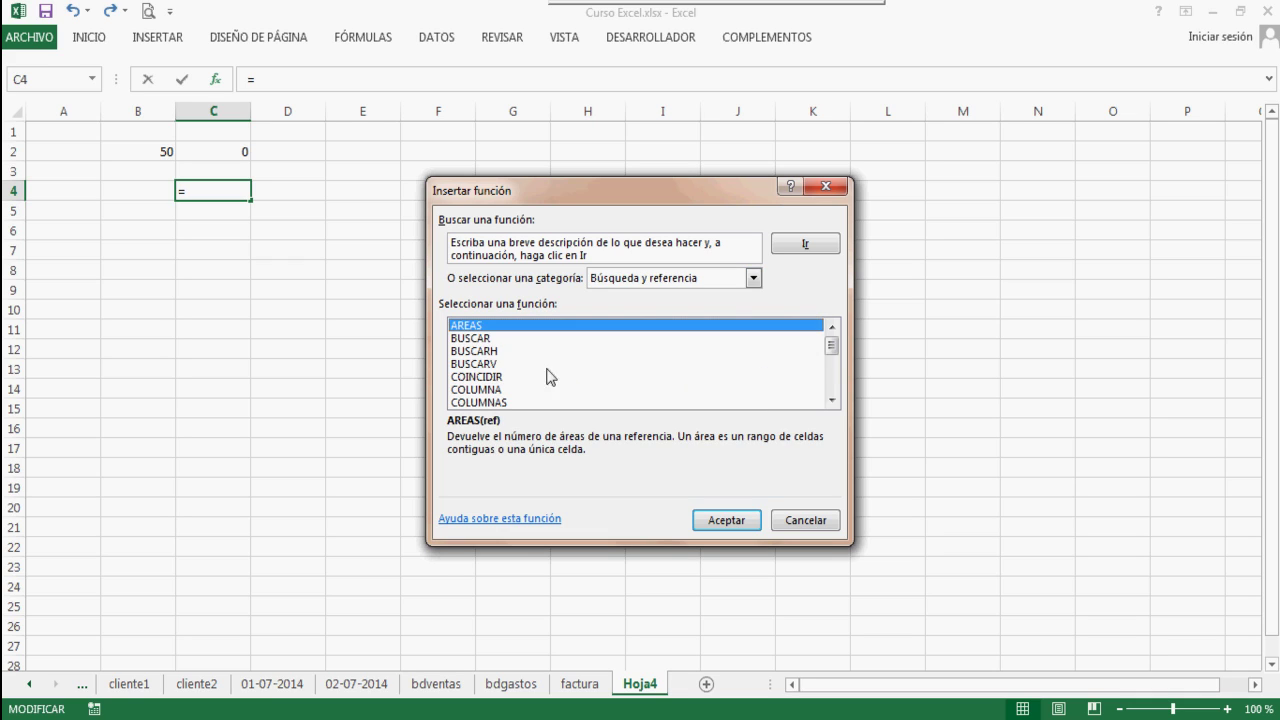
pyautogui.click(494, 365)
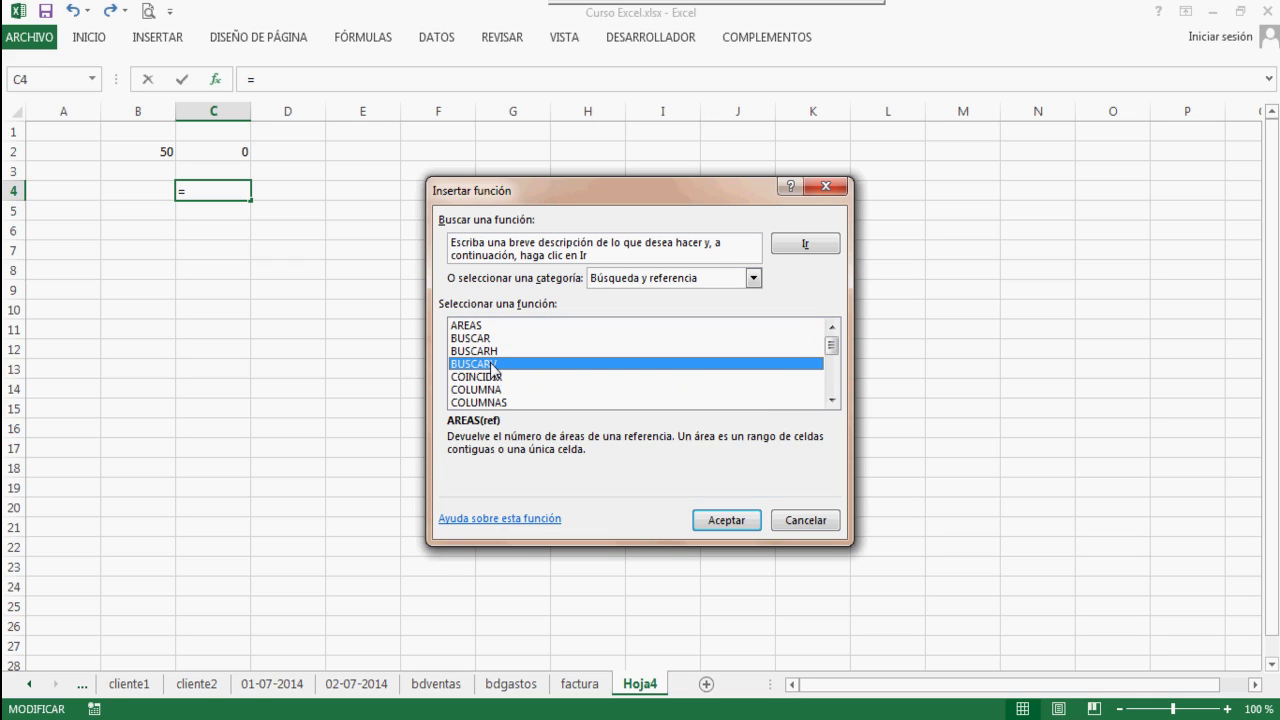
pyautogui.click(805, 521)
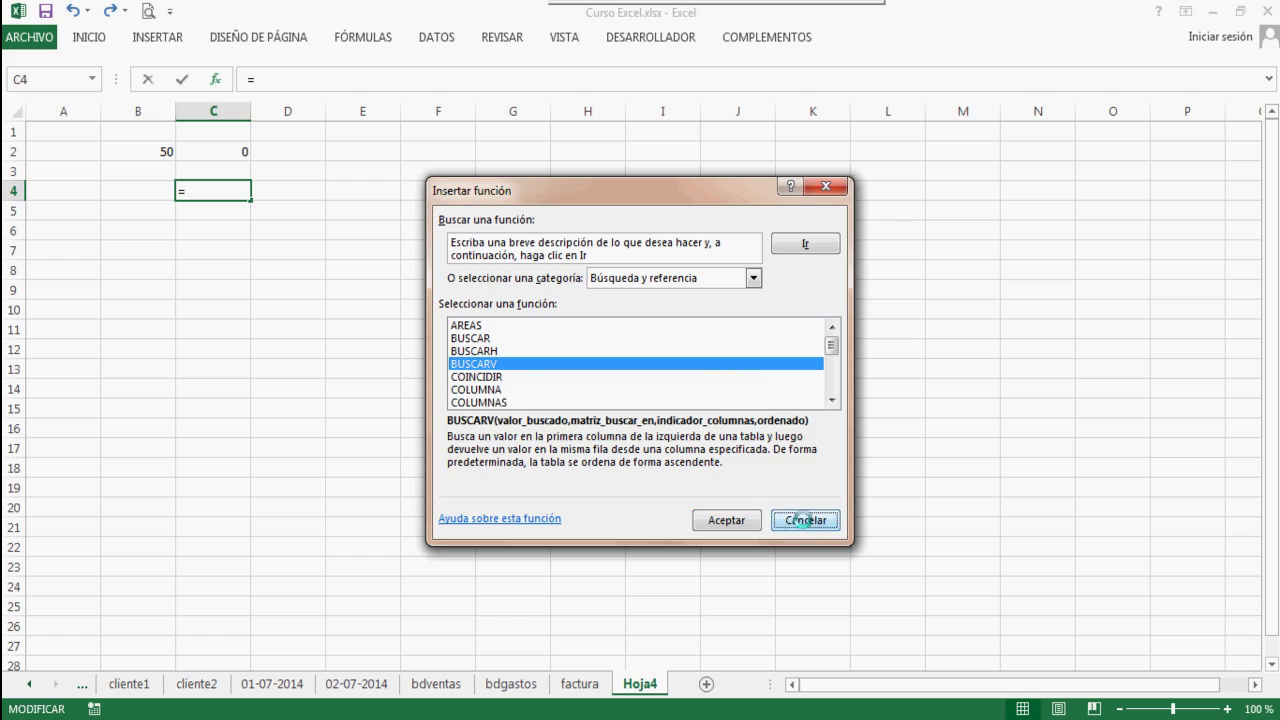
# Enter three people's first names in cells B4 through B6
pyautogui.click(152, 188)
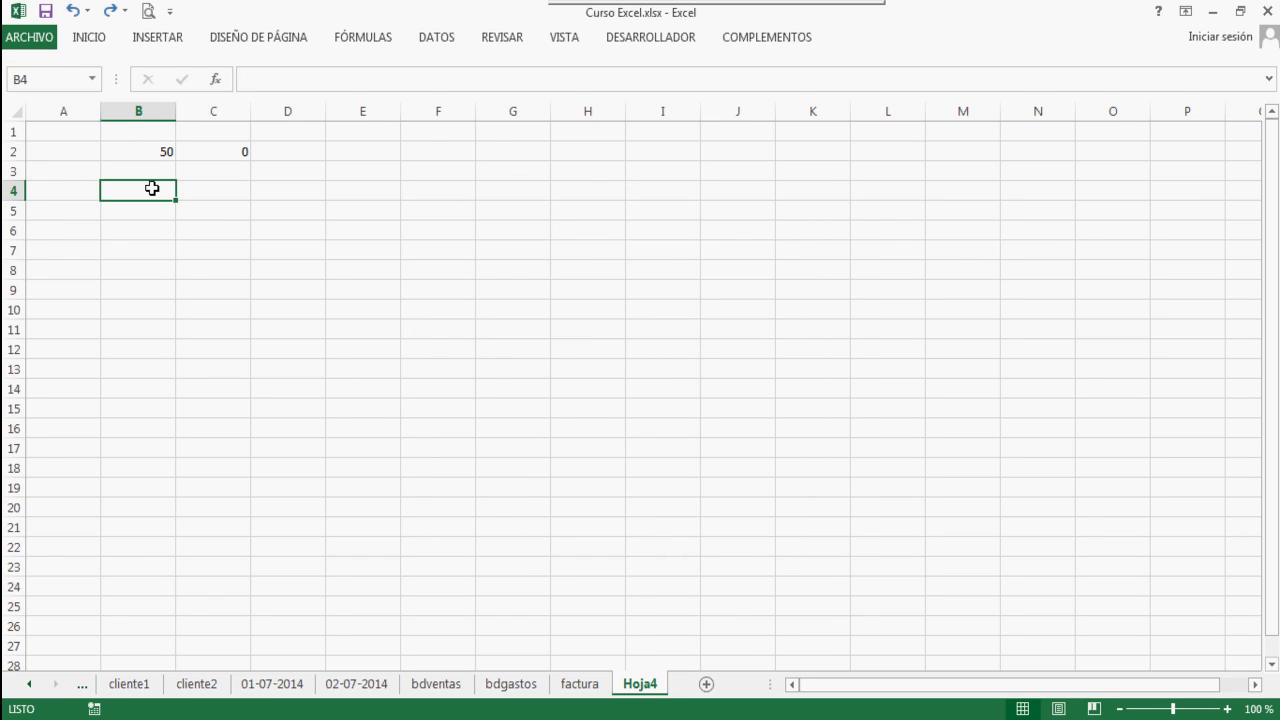
pyautogui.write('JUAN')
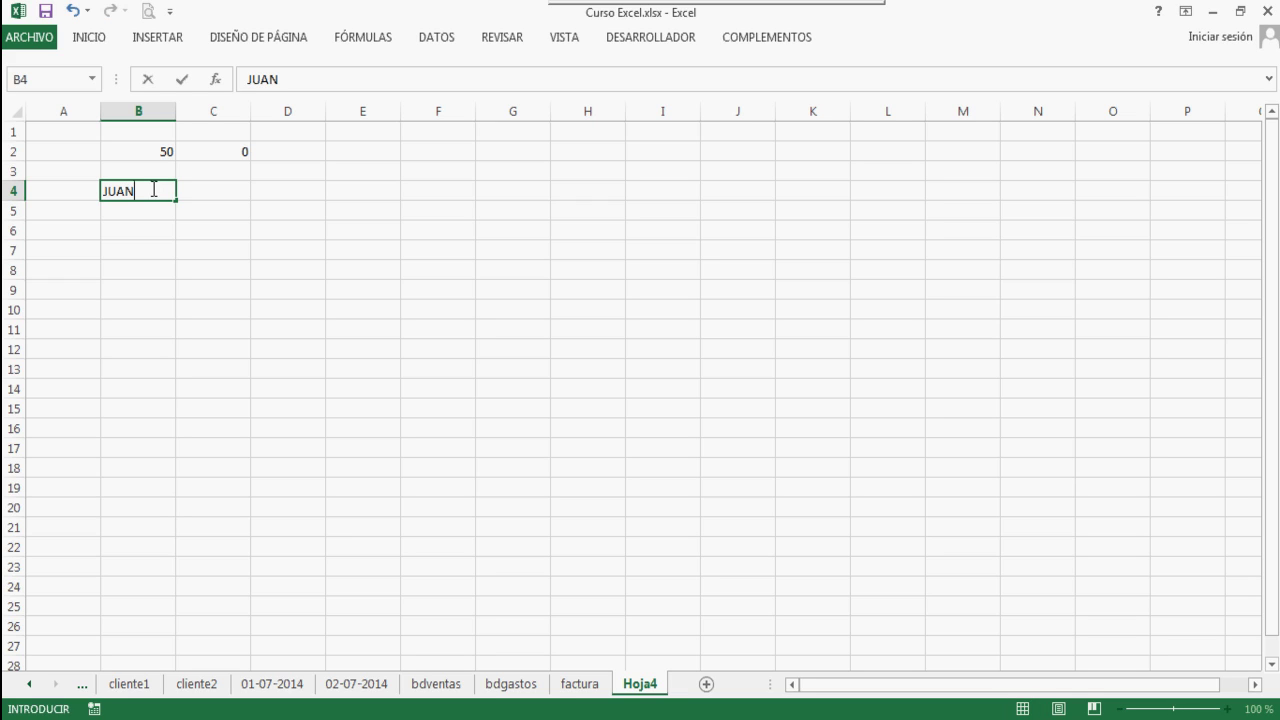
pyautogui.press('Return')
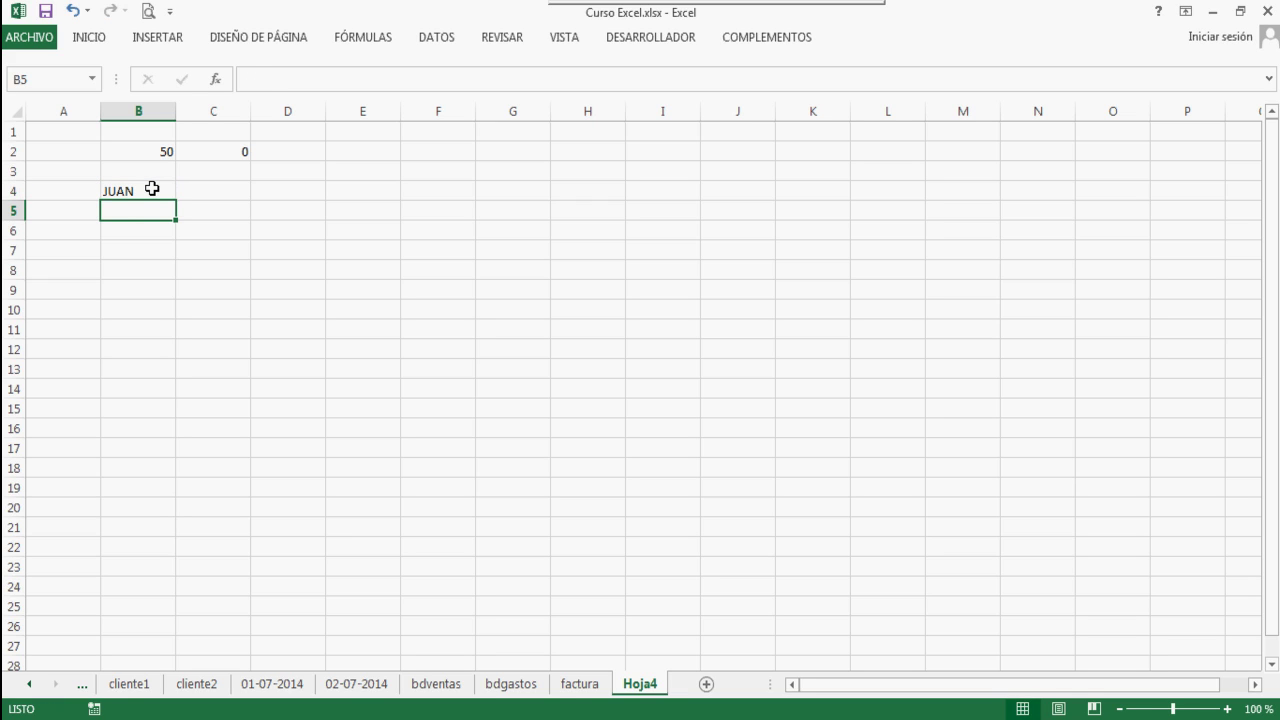
pyautogui.write('MARIA')
pyautogui.press('Return')
pyautogui.write('P')
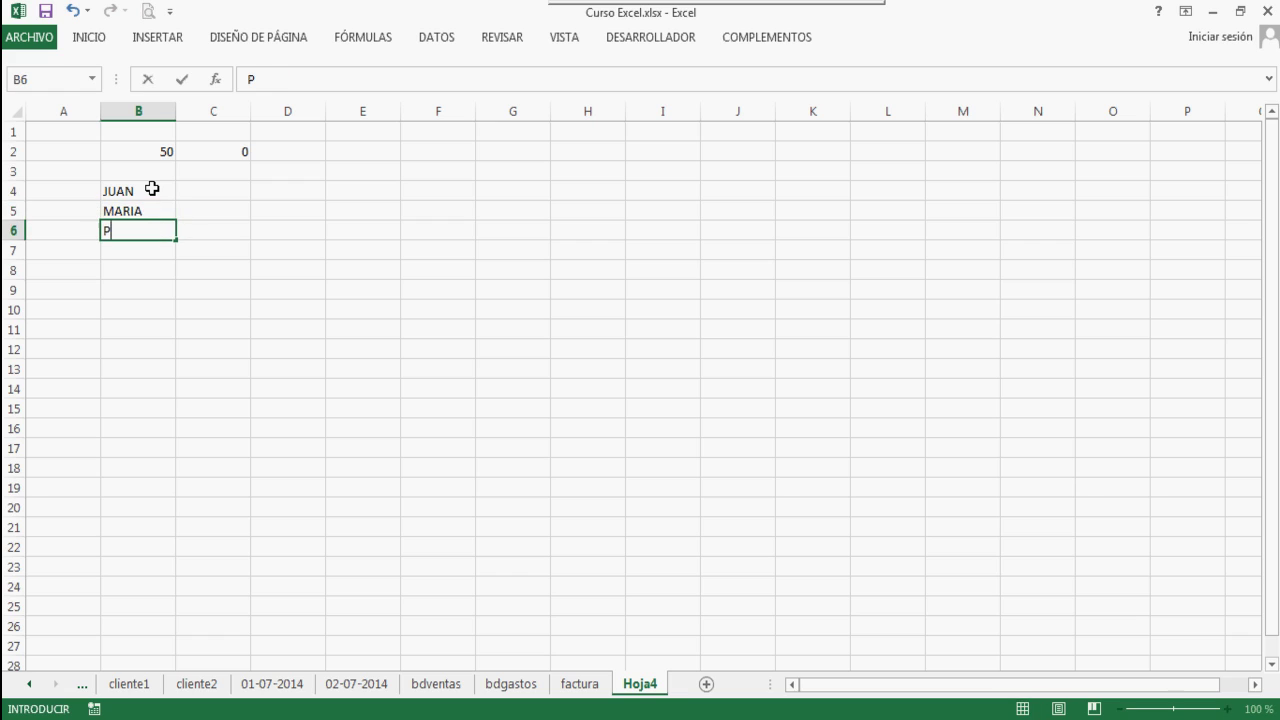
pyautogui.write('EDRO')
pyautogui.press('Tab')
# Enter the values 200, 300 and 100 beside the names, in cells C4 through C6
pyautogui.press('Up')
pyautogui.press('Up')
pyautogui.press('Up')
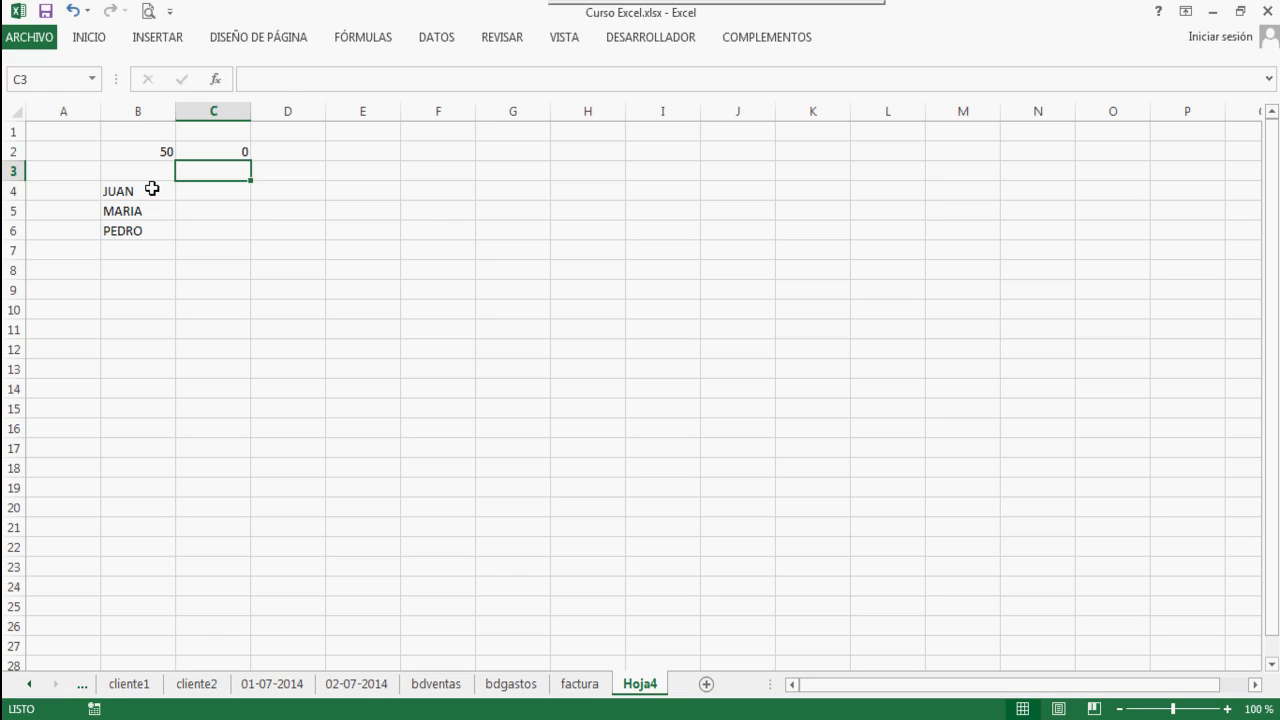
pyautogui.press('Down')
pyautogui.write('200')
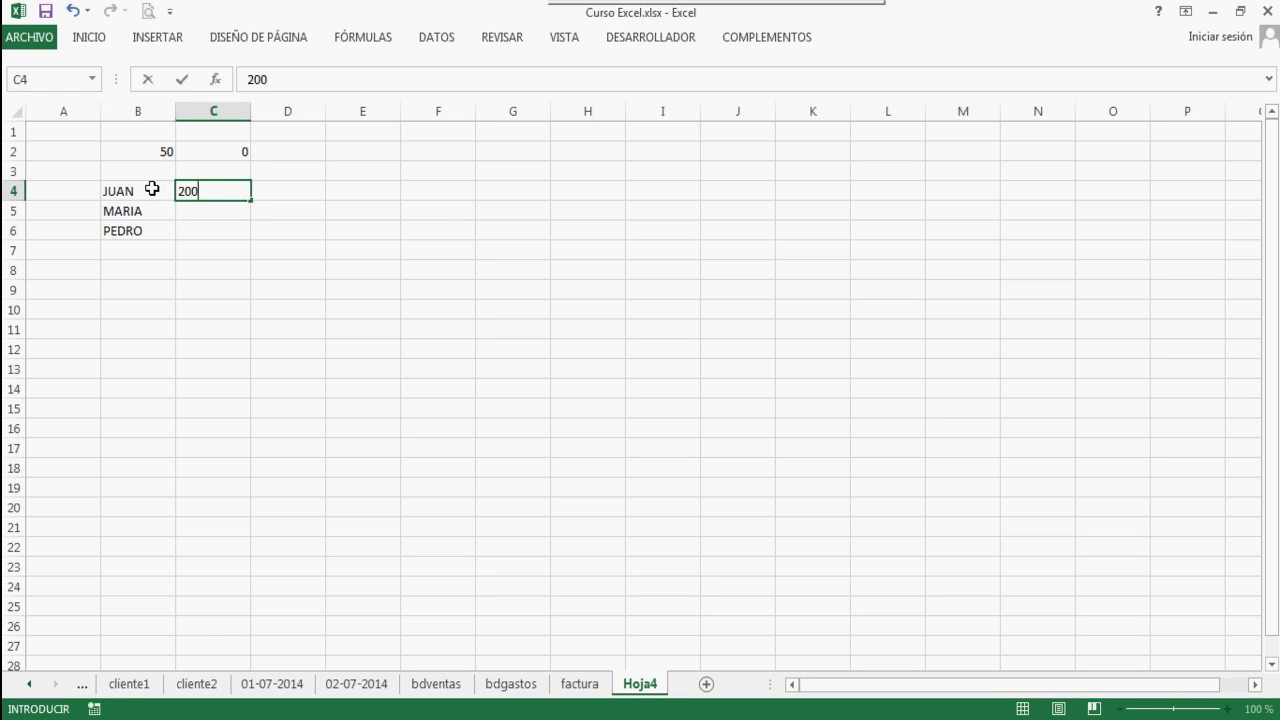
pyautogui.press('Return')
pyautogui.write('300')
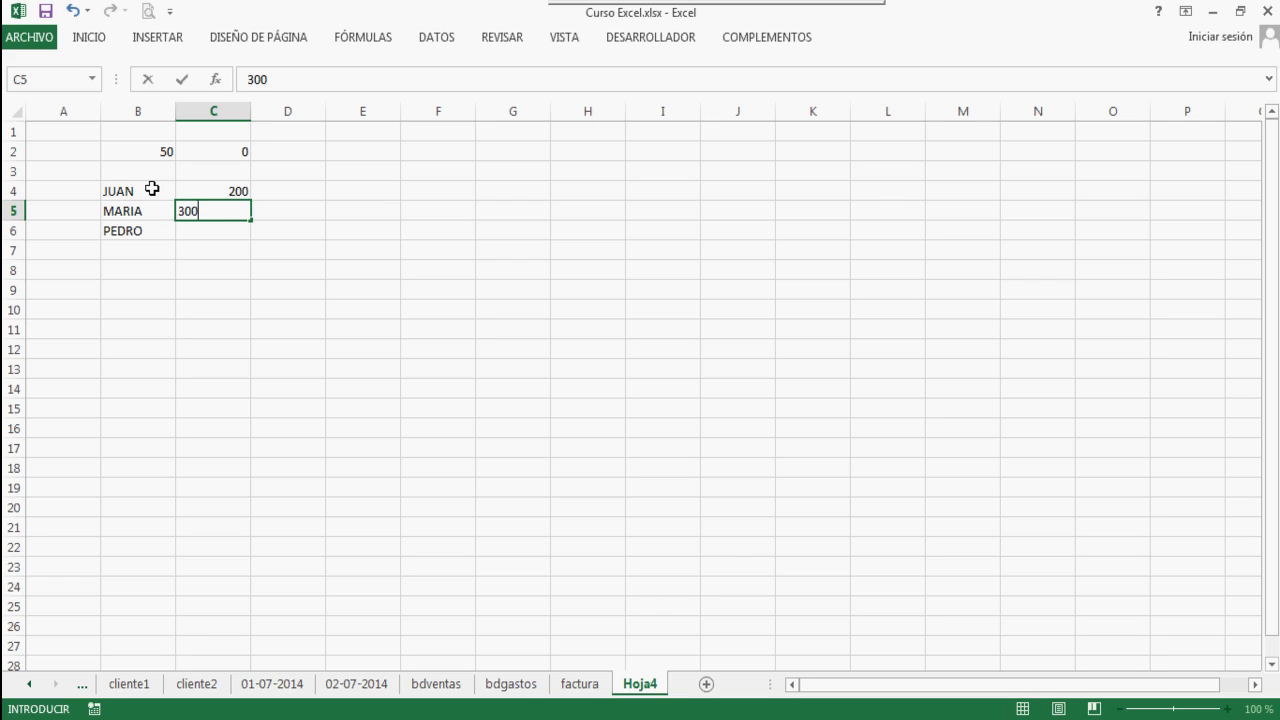
pyautogui.press('Return')
pyautogui.write('100')
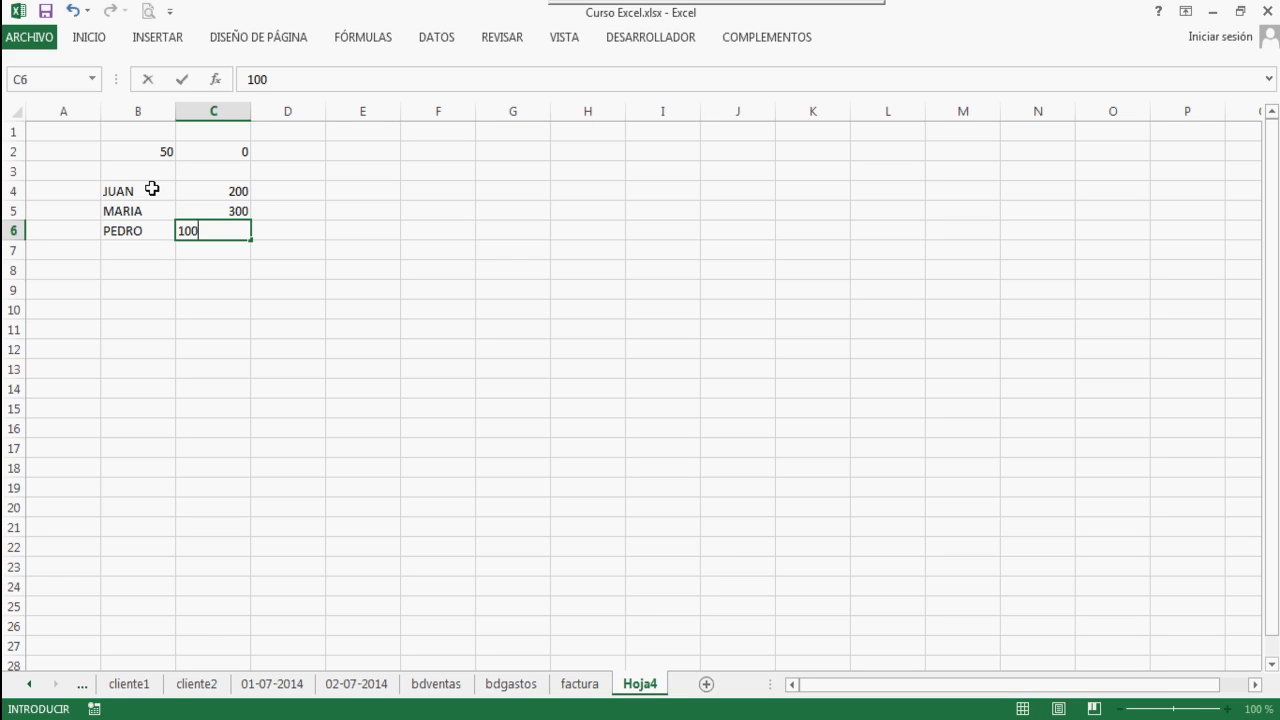
pyautogui.press('Return')
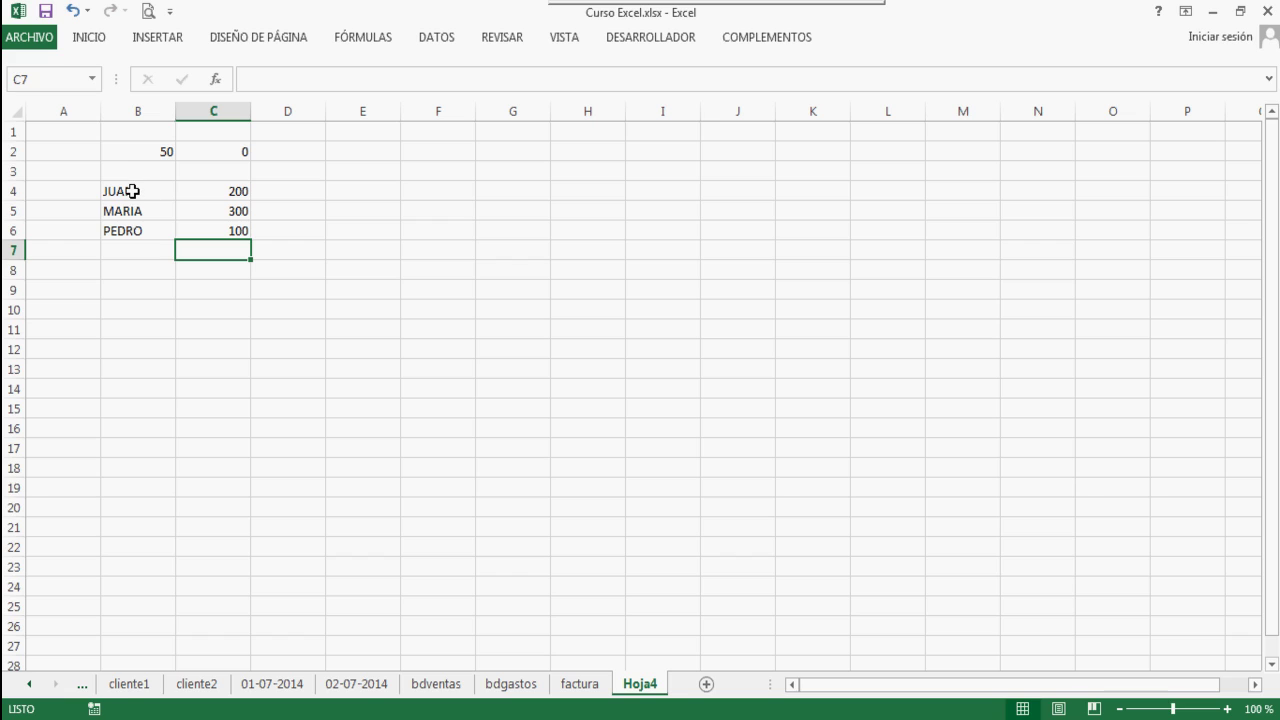
# Enter the first name from the B4:C6 table in E4 as the lookup value
pyautogui.moveTo(132, 191); pyautogui.dragTo(206, 222)
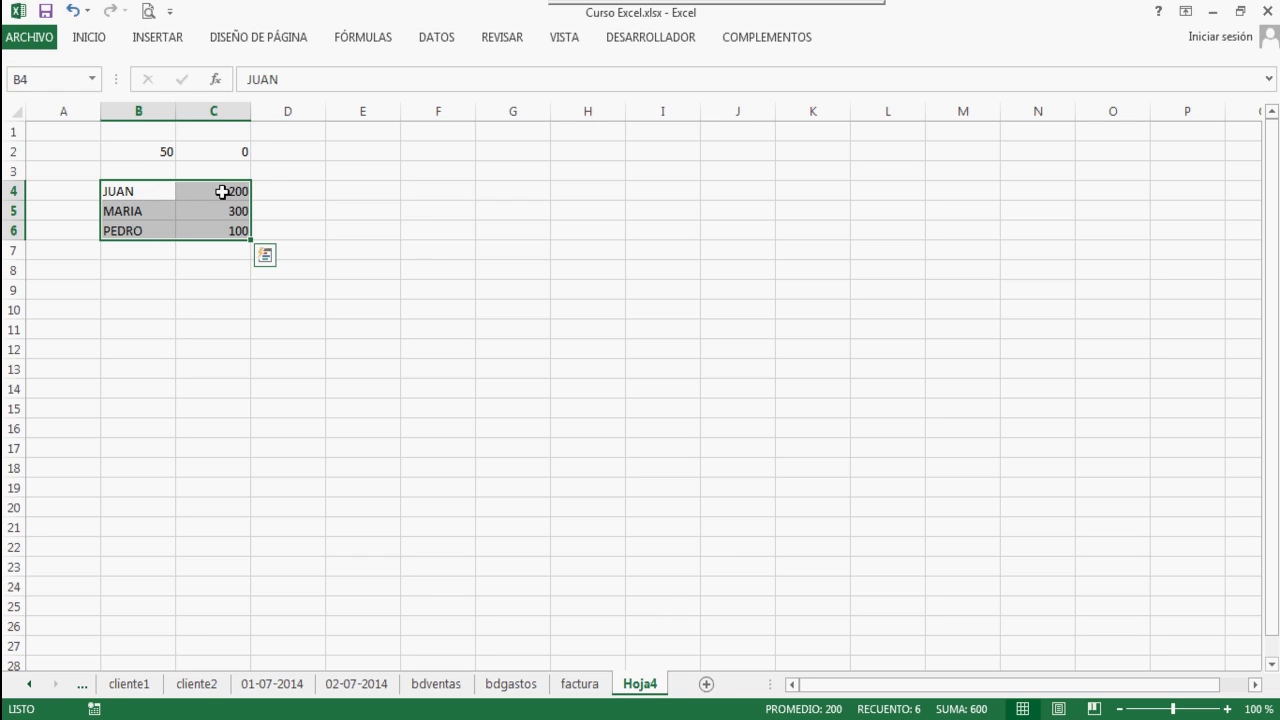
pyautogui.click(355, 188)
pyautogui.write('JUAN')
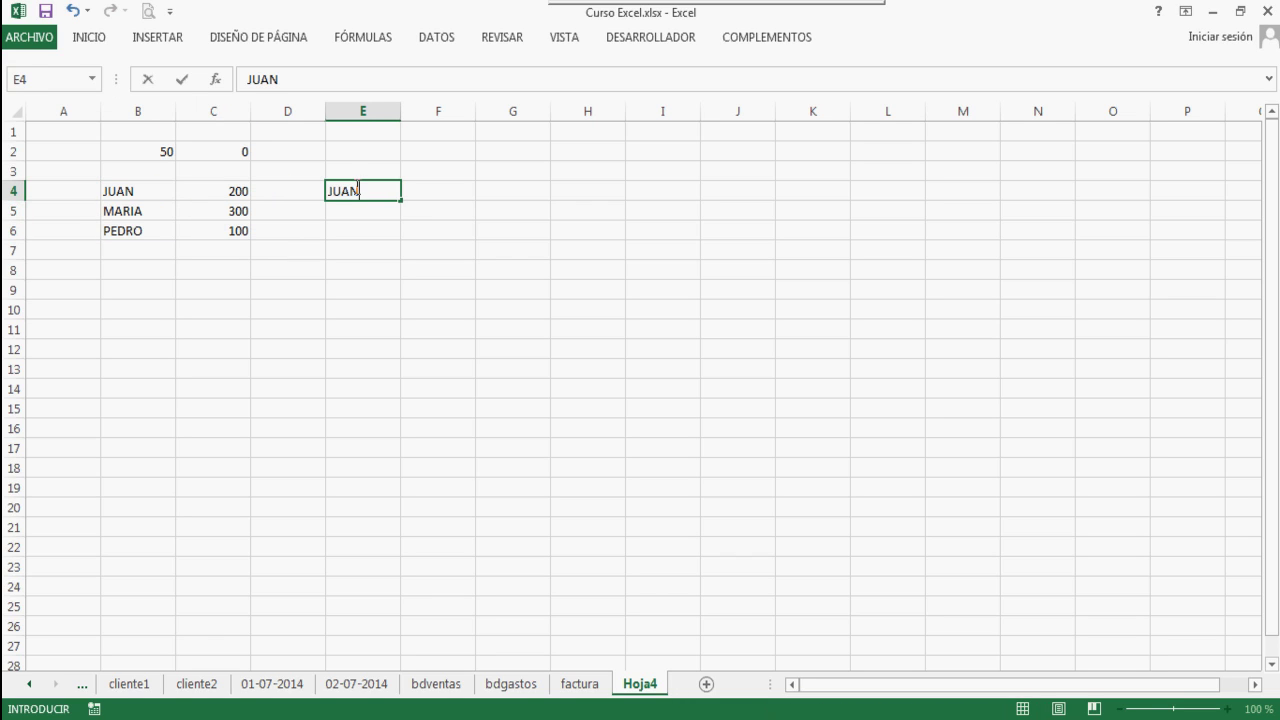
pyautogui.press('Tab')
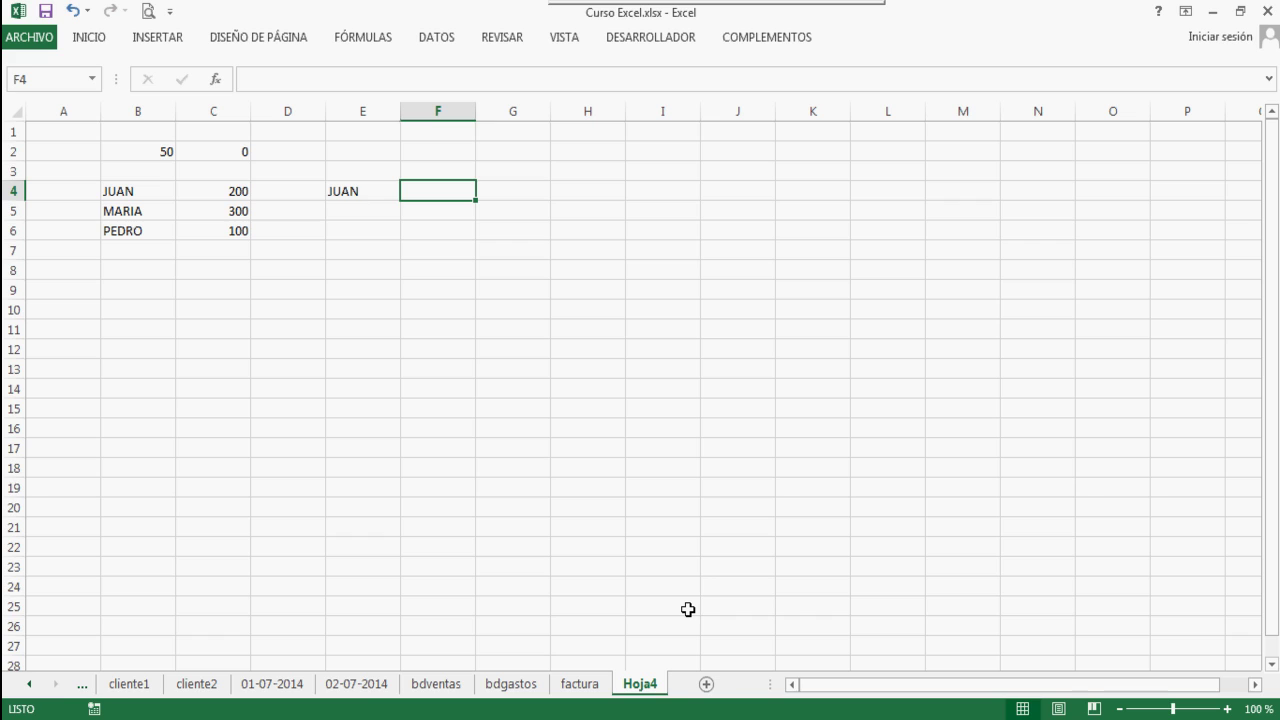
# Enter the formula =BUSCARV(E4,$B$4:$C$6,2,FALSO) in F4, with the table range as an absolute reference
pyautogui.write('=BUS')
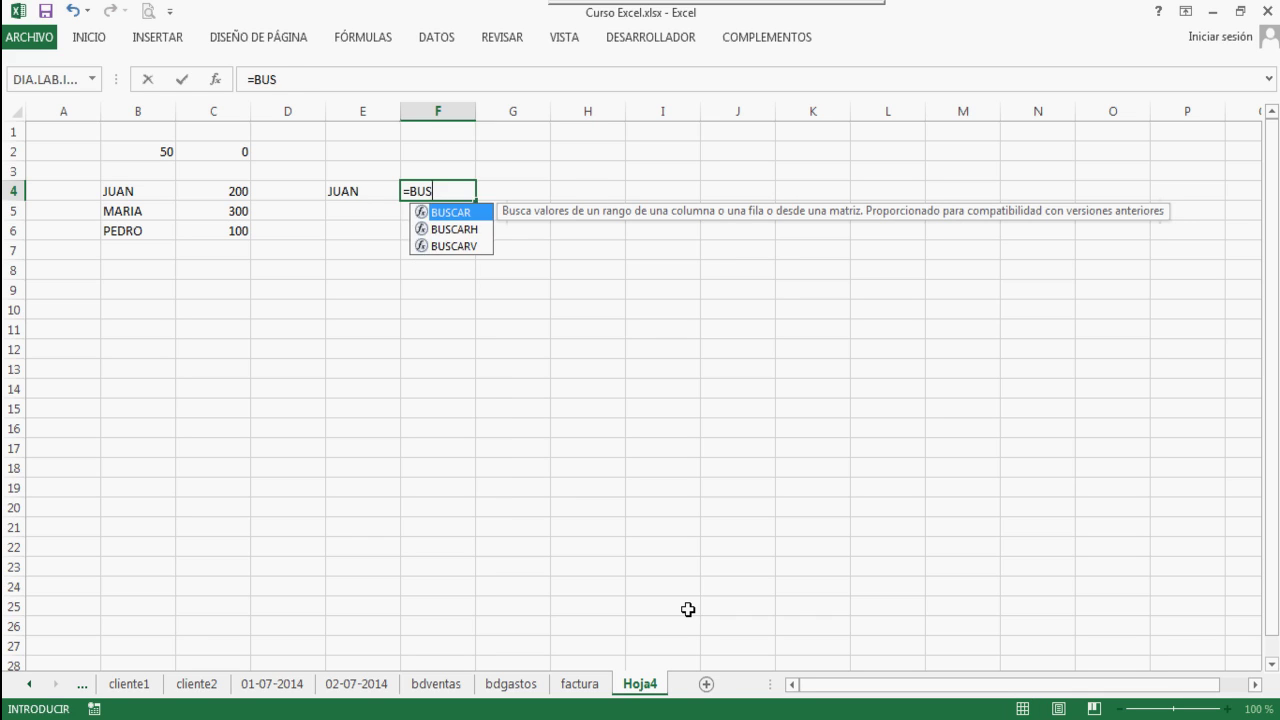
pyautogui.write('CARV(')
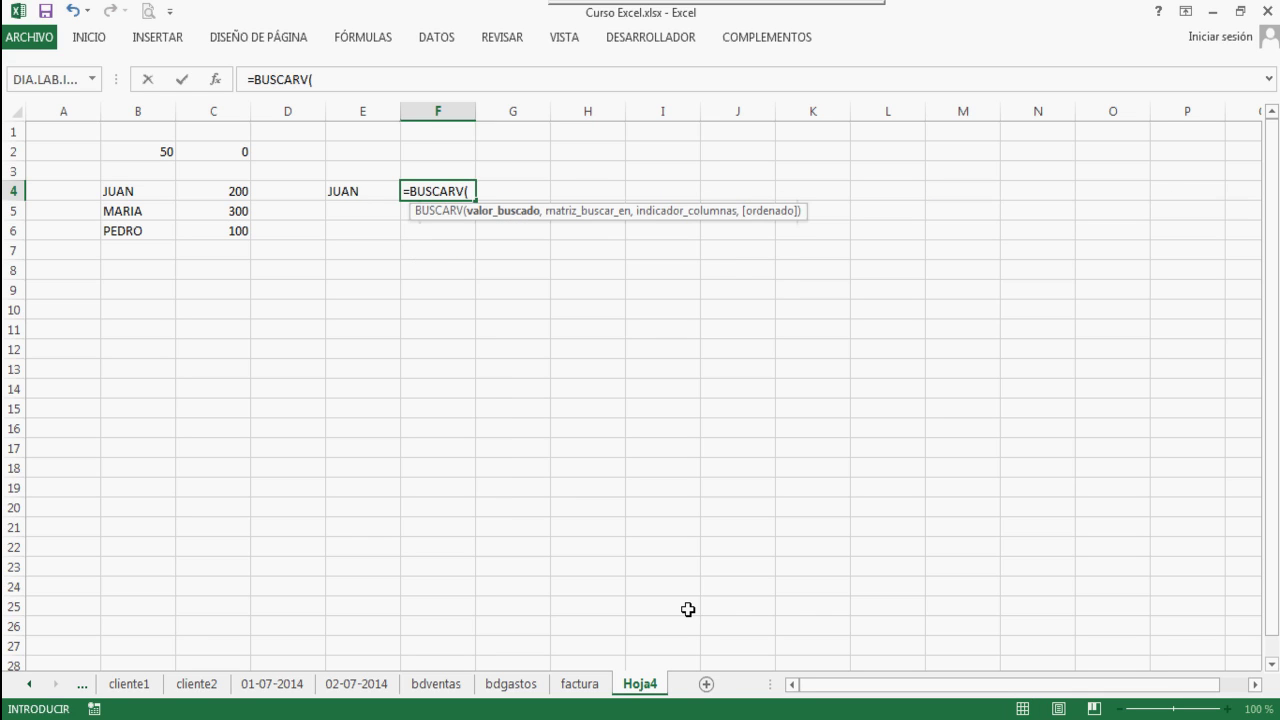
pyautogui.click(346, 191)
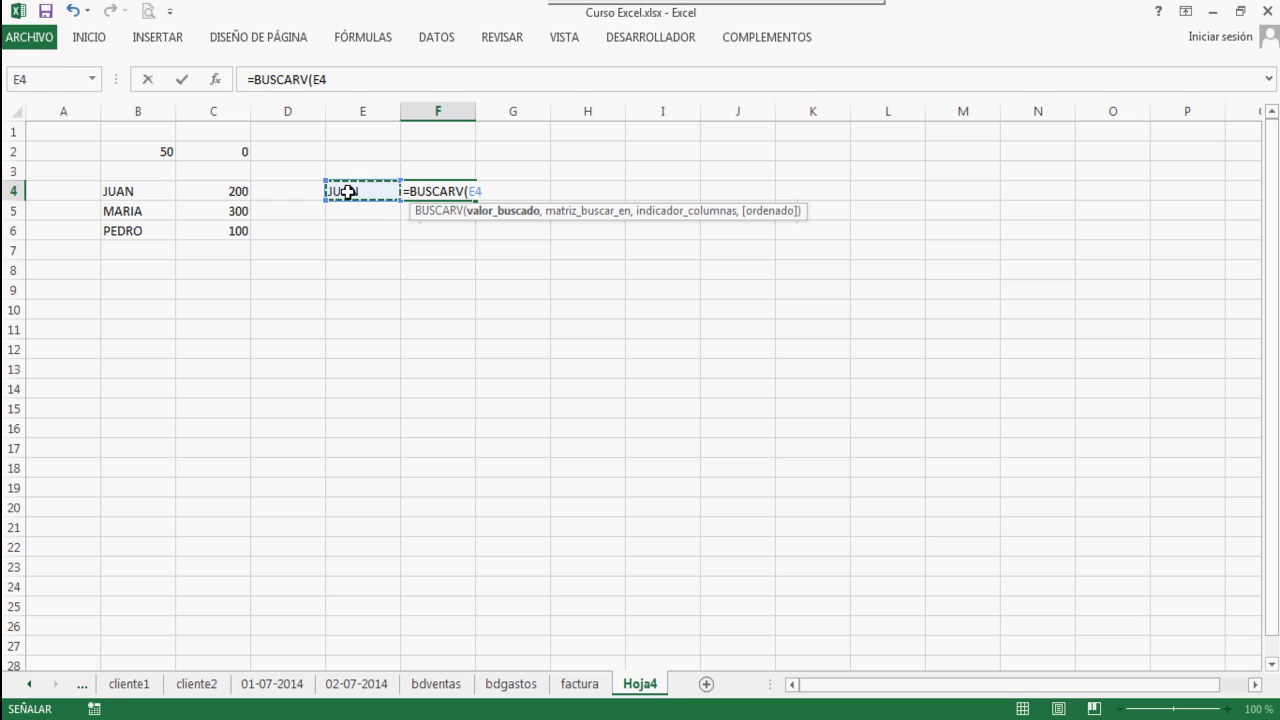
pyautogui.write(',')
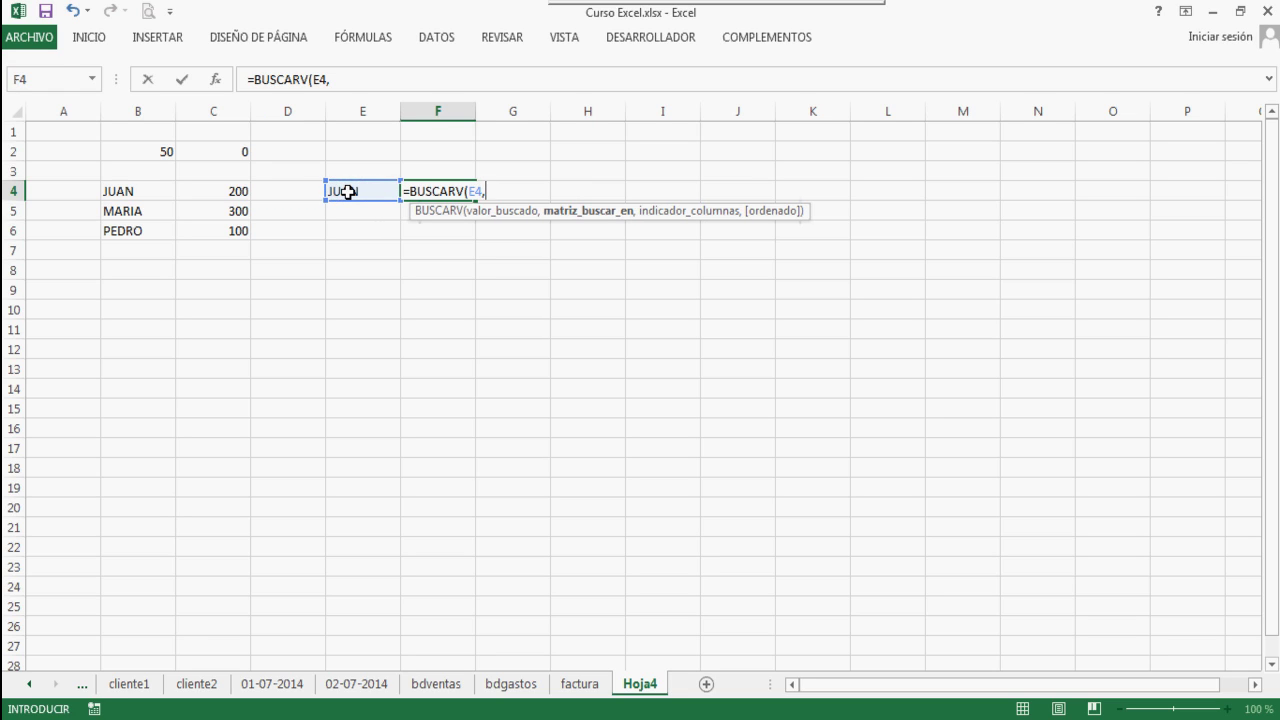
pyautogui.press('BackSpace')
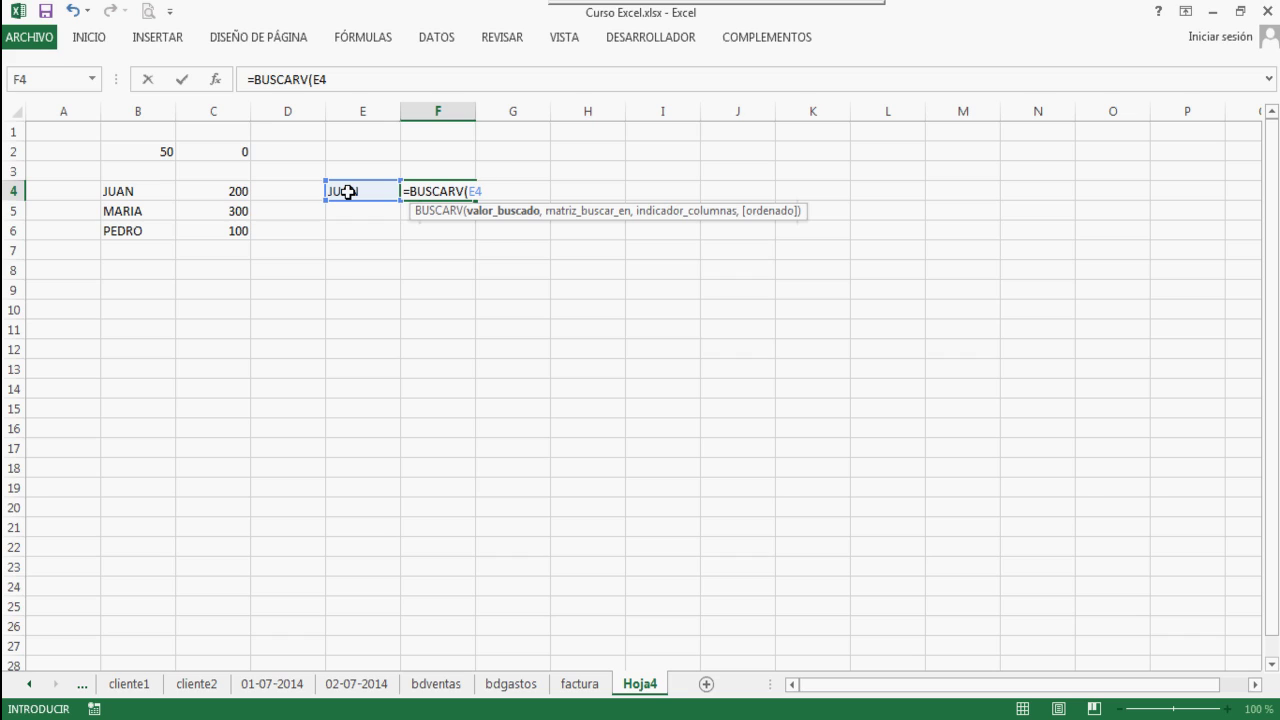
pyautogui.write(',')
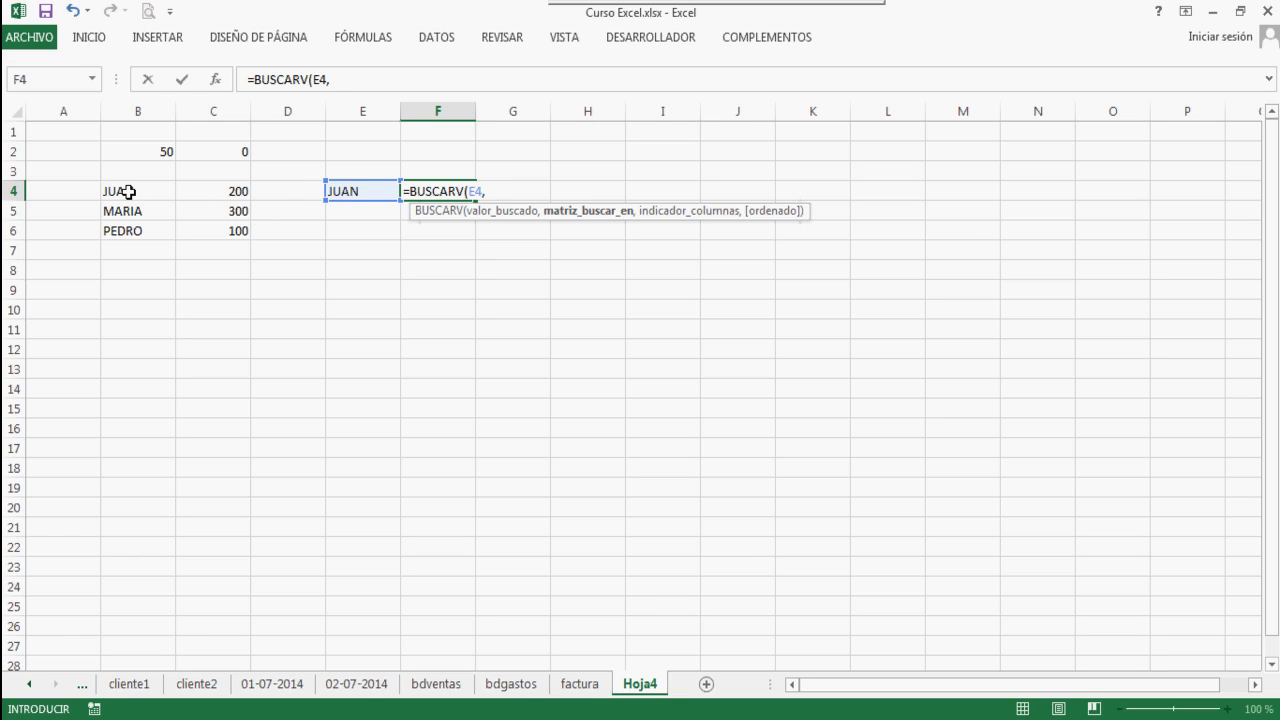
pyautogui.moveTo(126, 191); pyautogui.dragTo(200, 231)
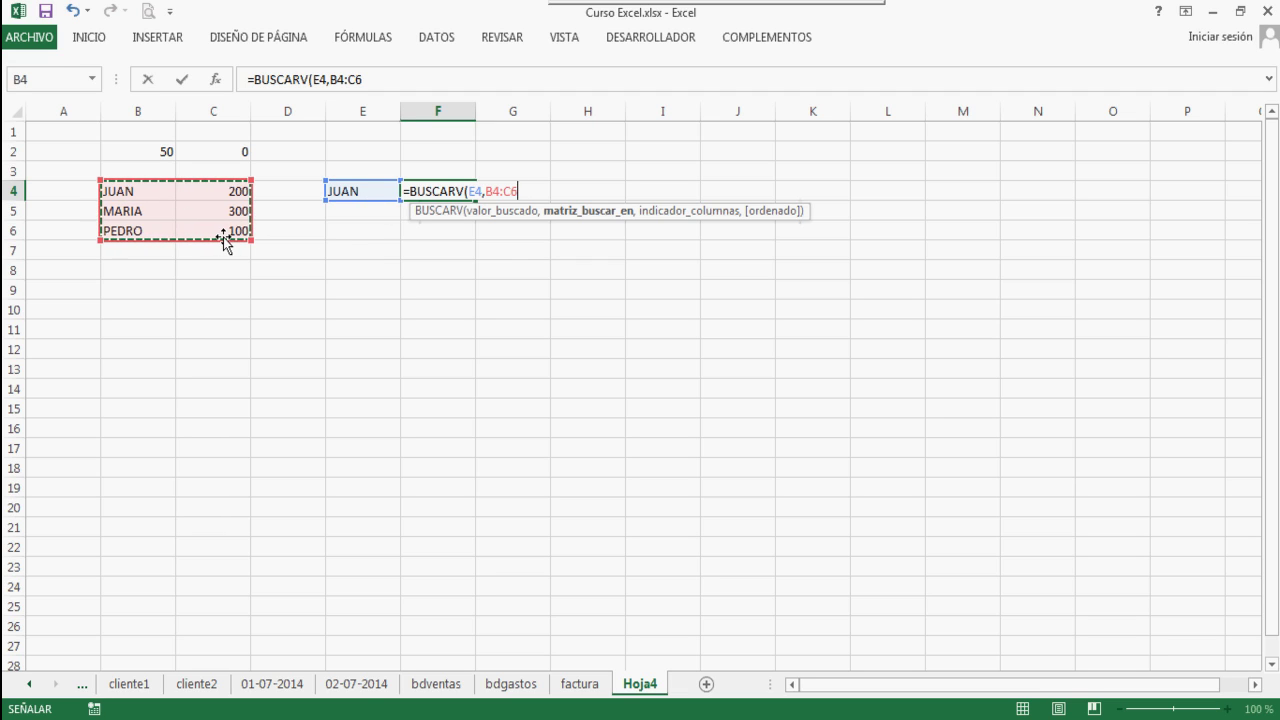
pyautogui.press('F4')
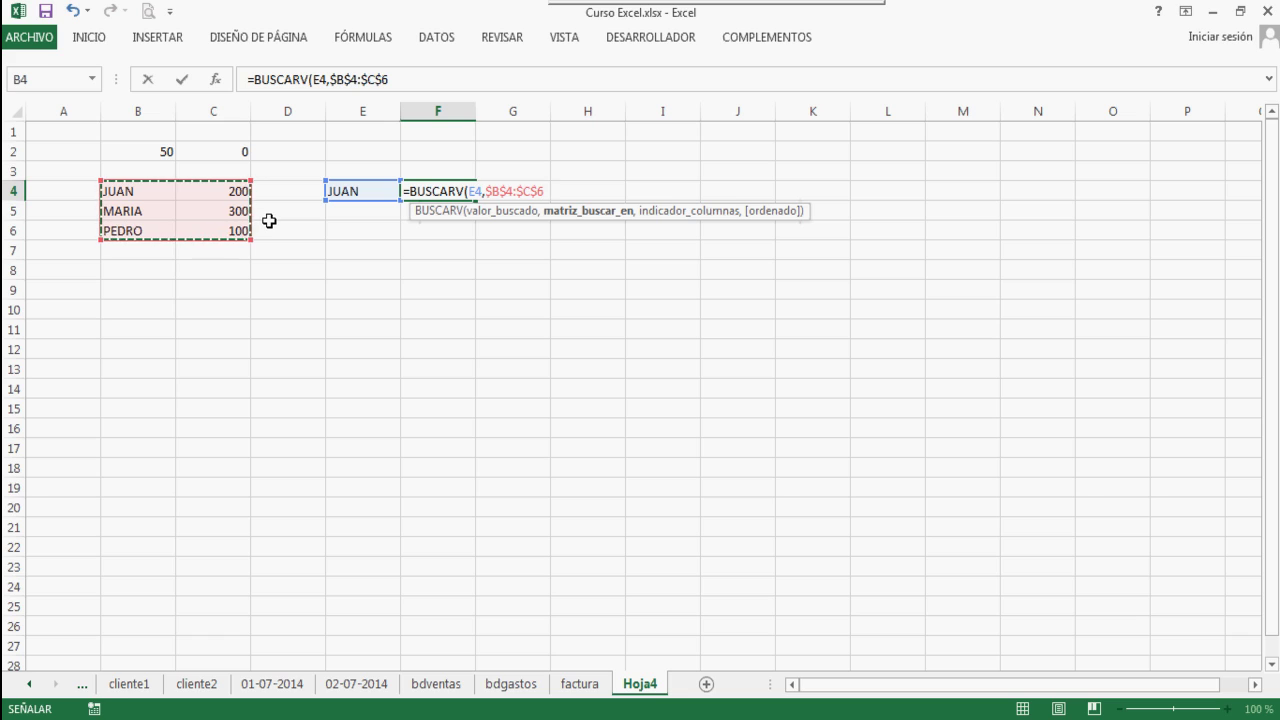
pyautogui.write(',')
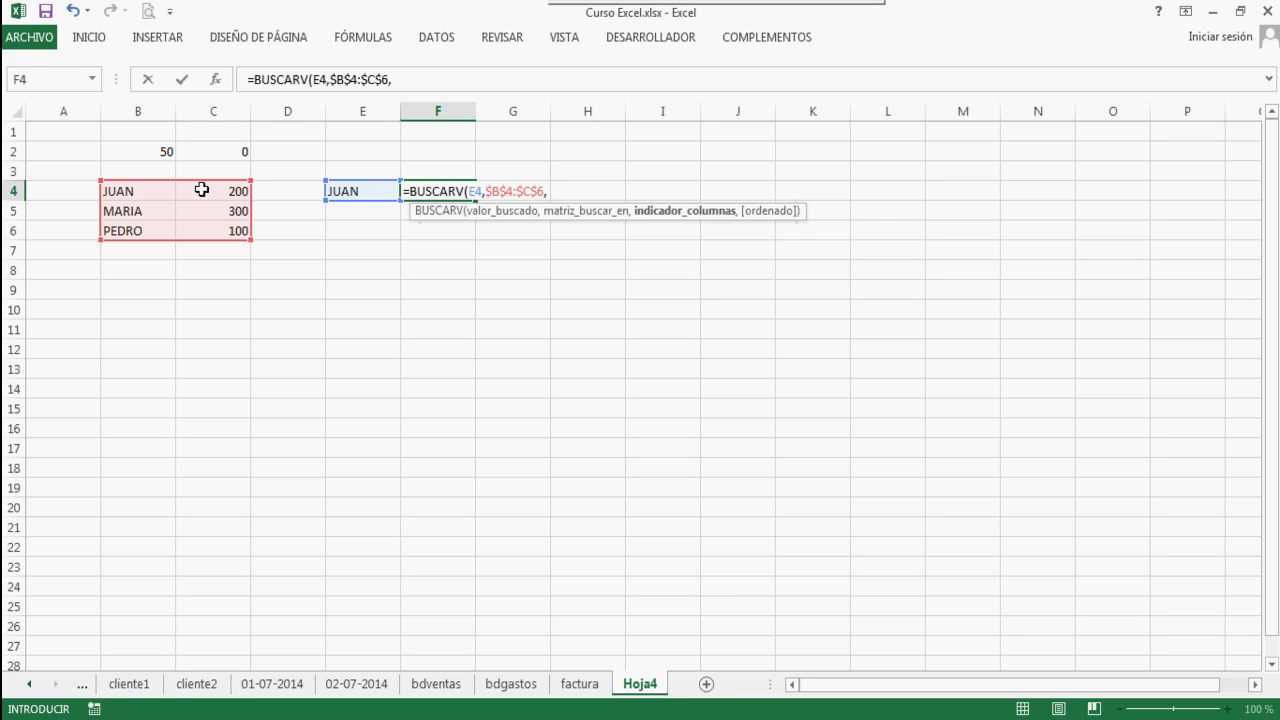
pyautogui.write('2')
pyautogui.write(',')
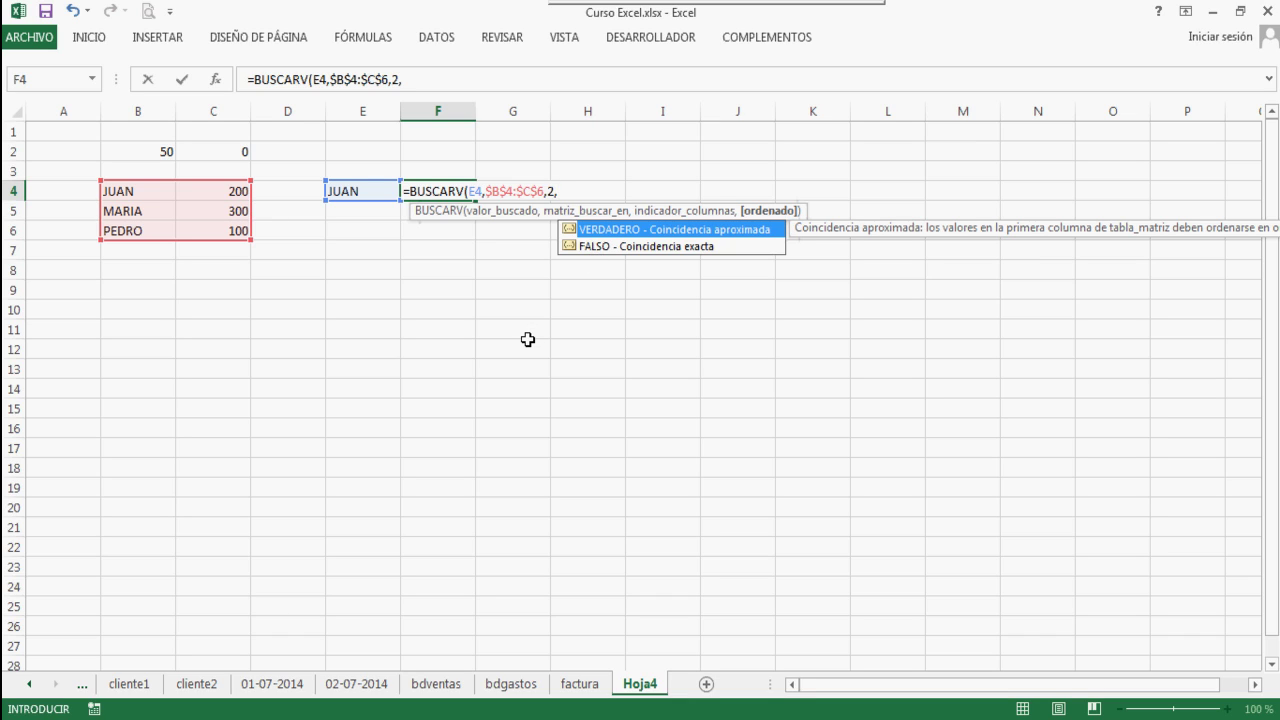
pyautogui.write('FALSO)')
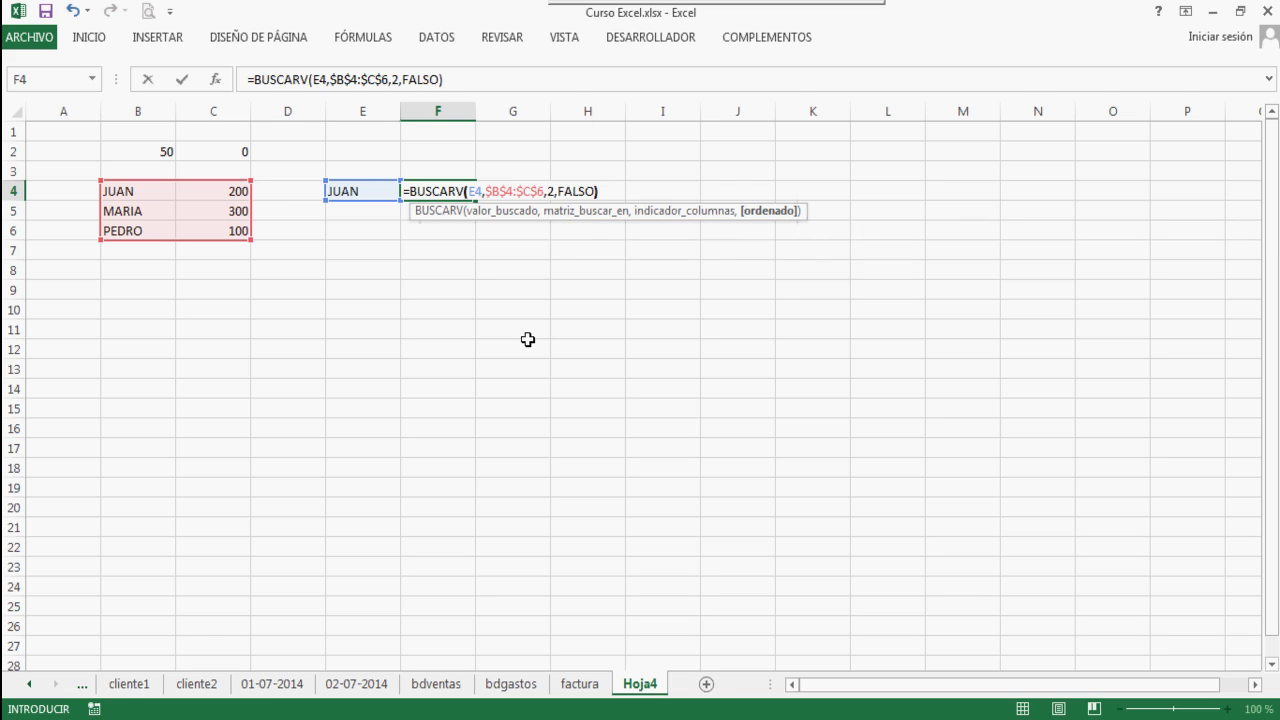
pyautogui.press('Return')
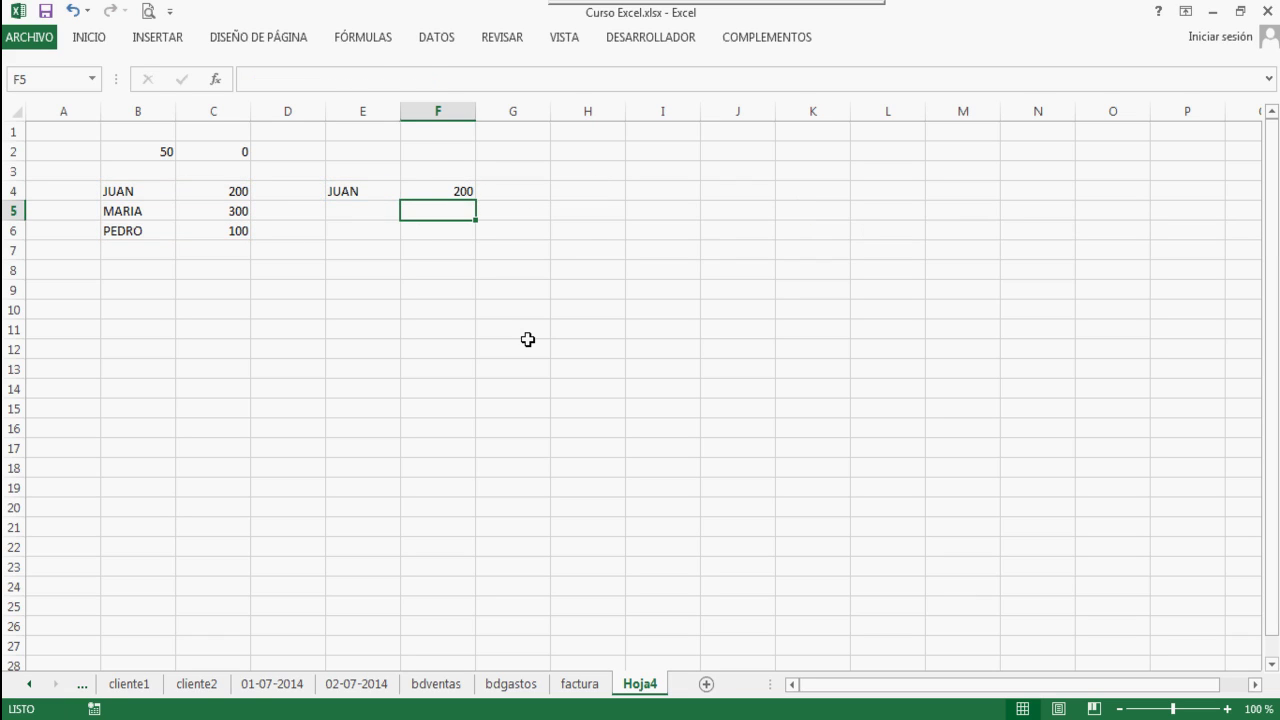
# Test the BUSCARV lookup by replacing the name in E4 with the one from B5, and with the one from B6
pyautogui.press('Up')
pyautogui.press('Left')
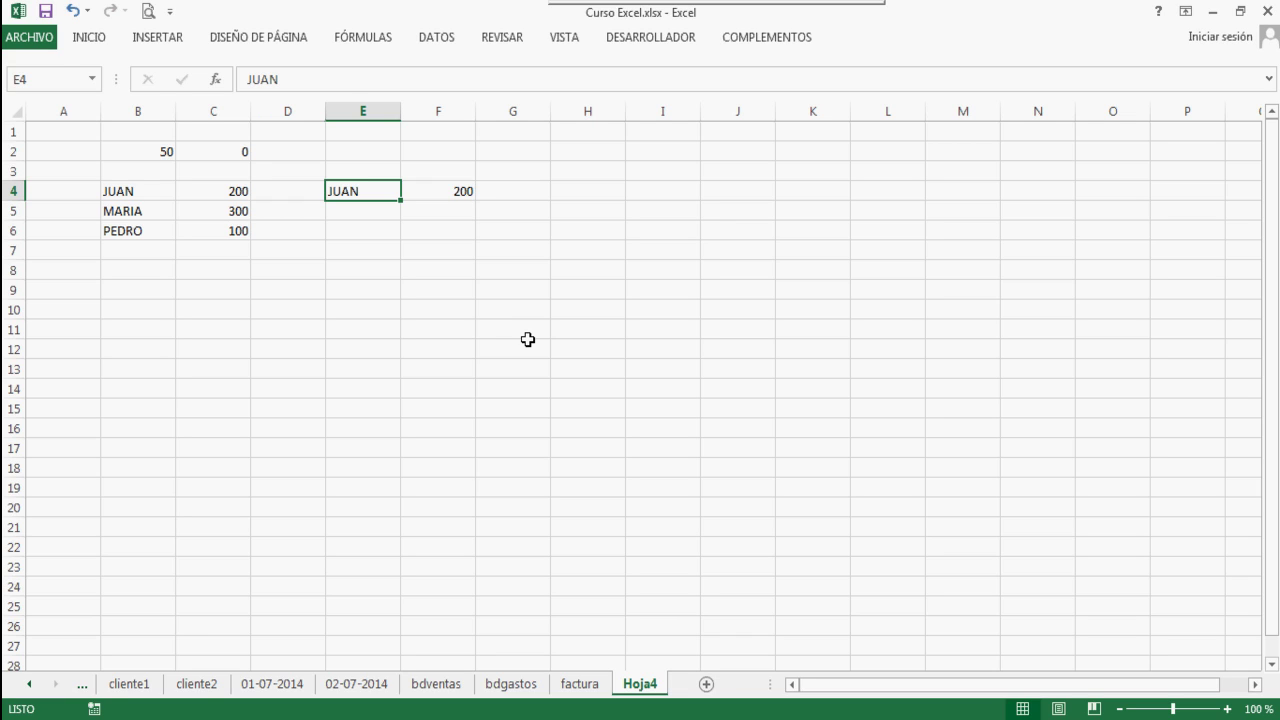
pyautogui.write('MARIA')
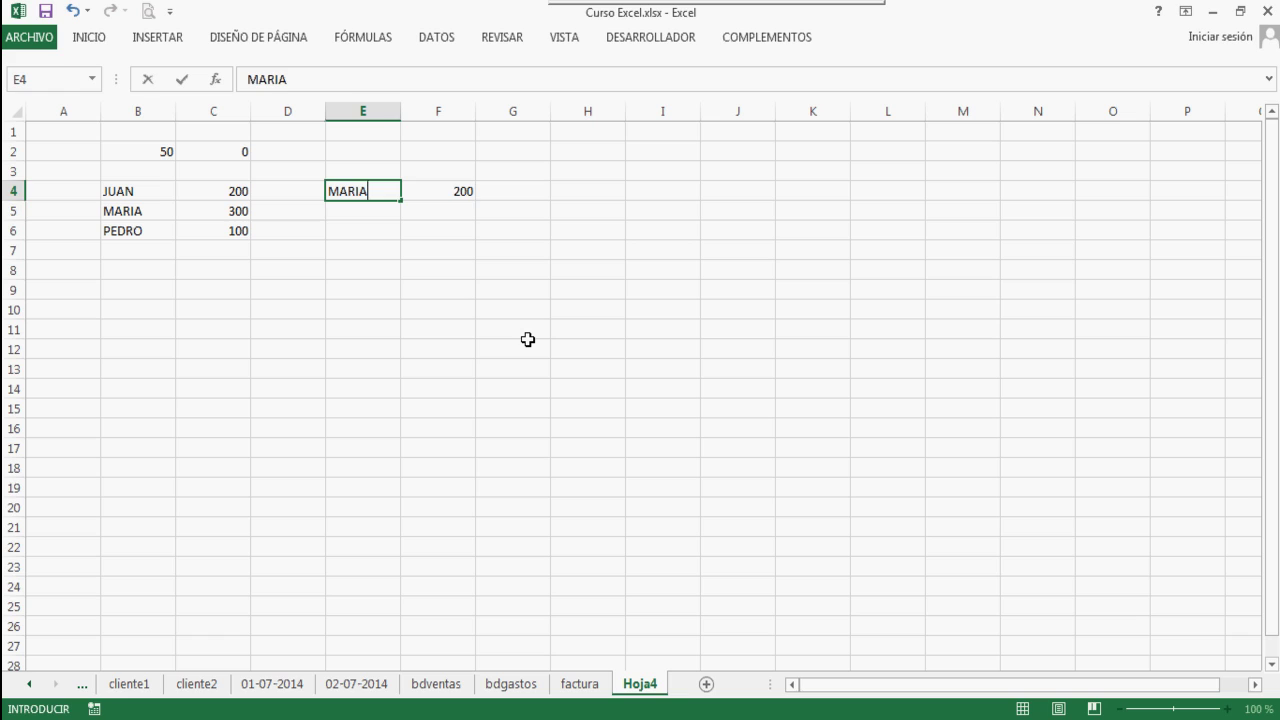
pyautogui.press('Return')
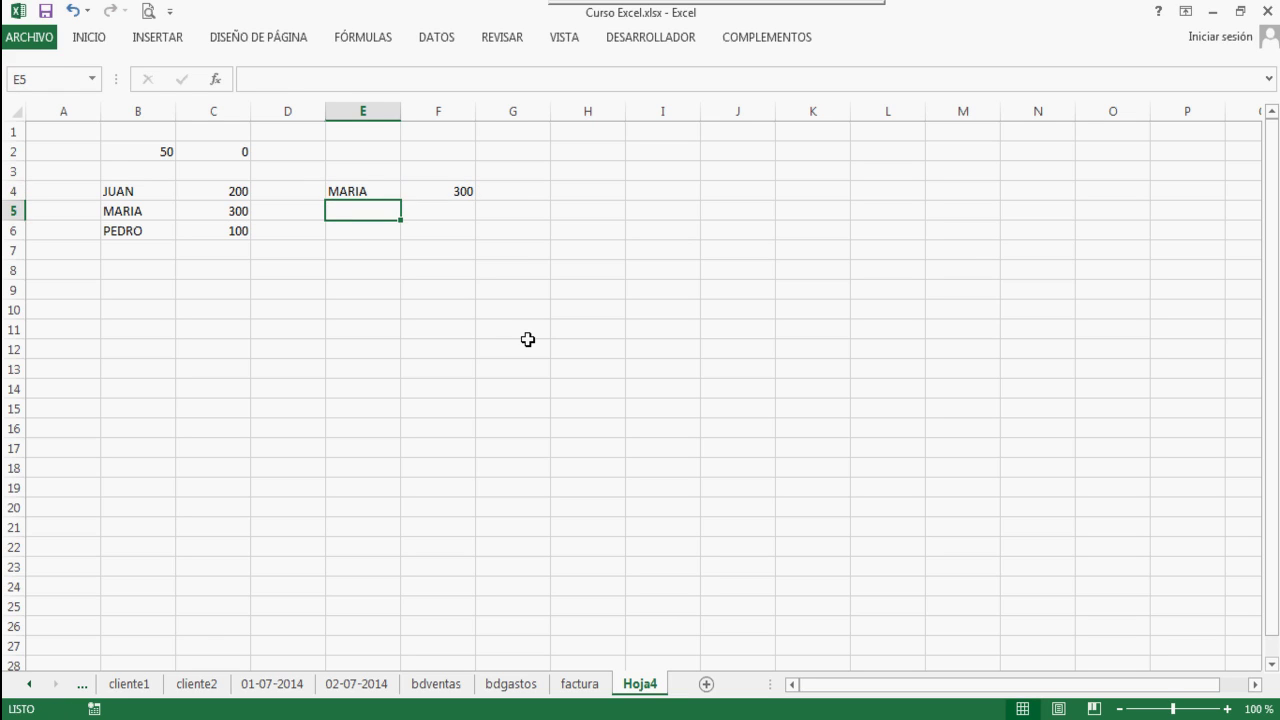
pyautogui.press('Up')
pyautogui.write('PEDRO')
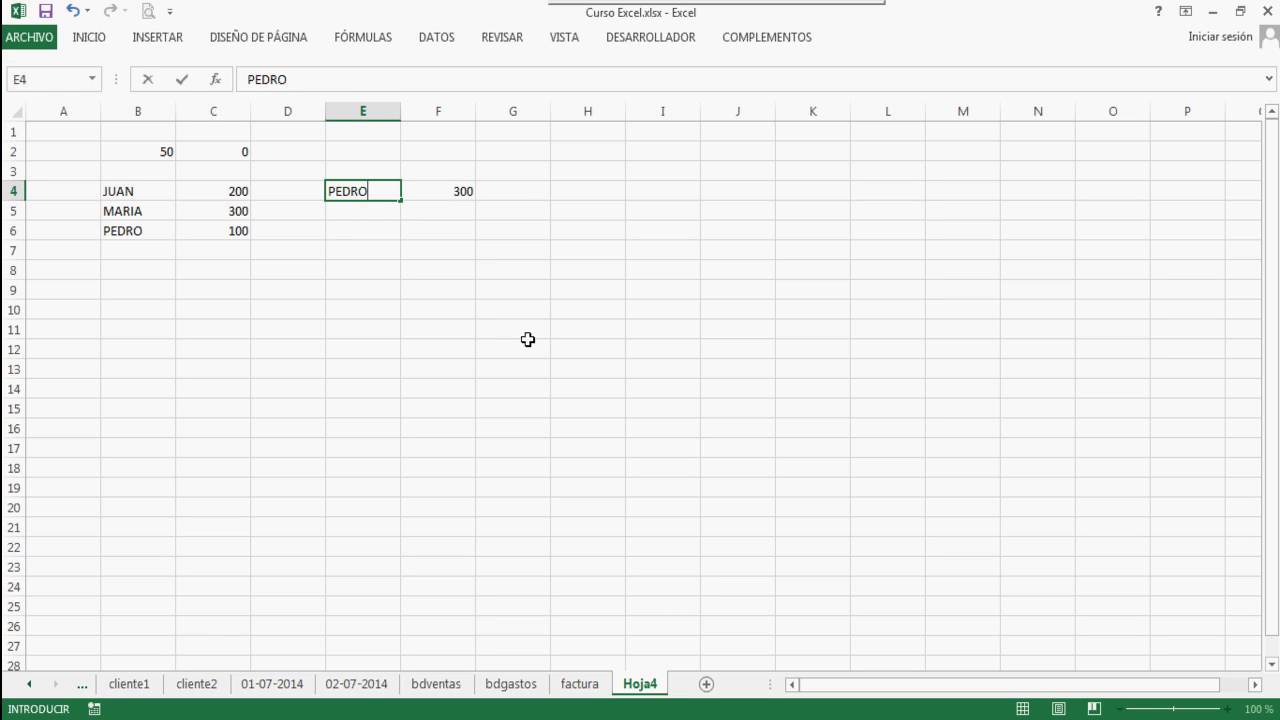
pyautogui.press('Return')
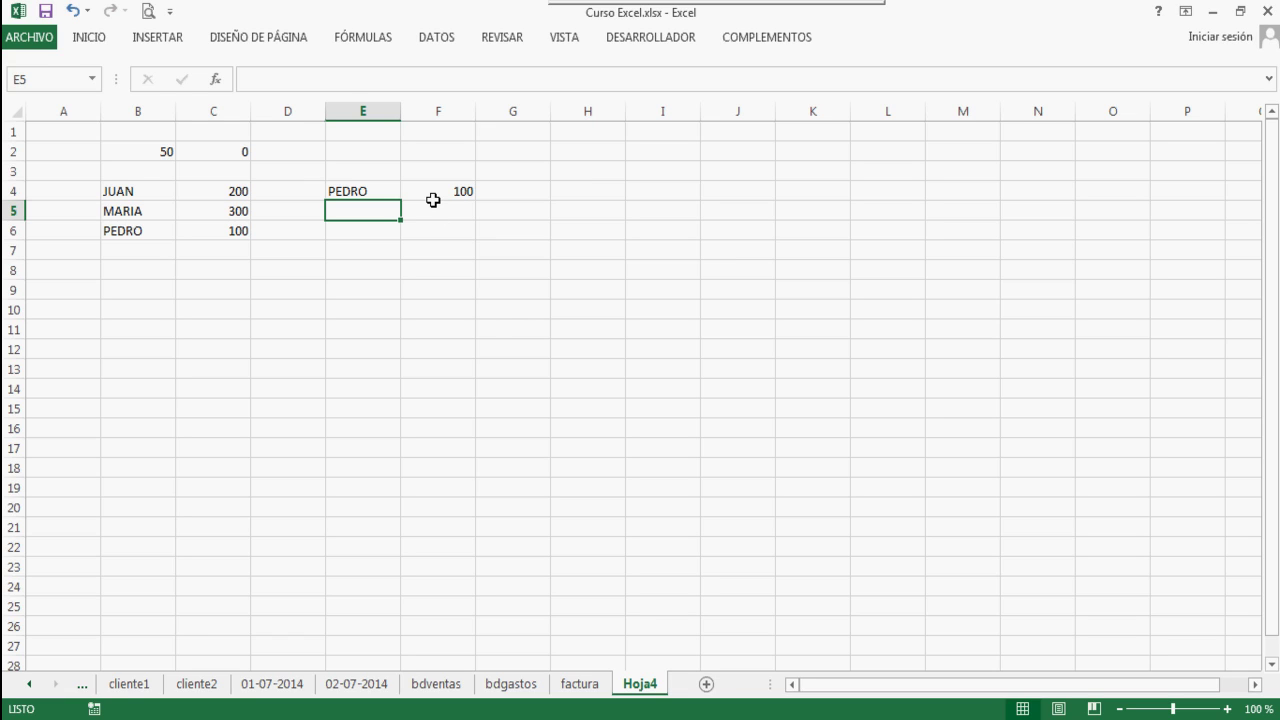
pyautogui.click(433, 192)
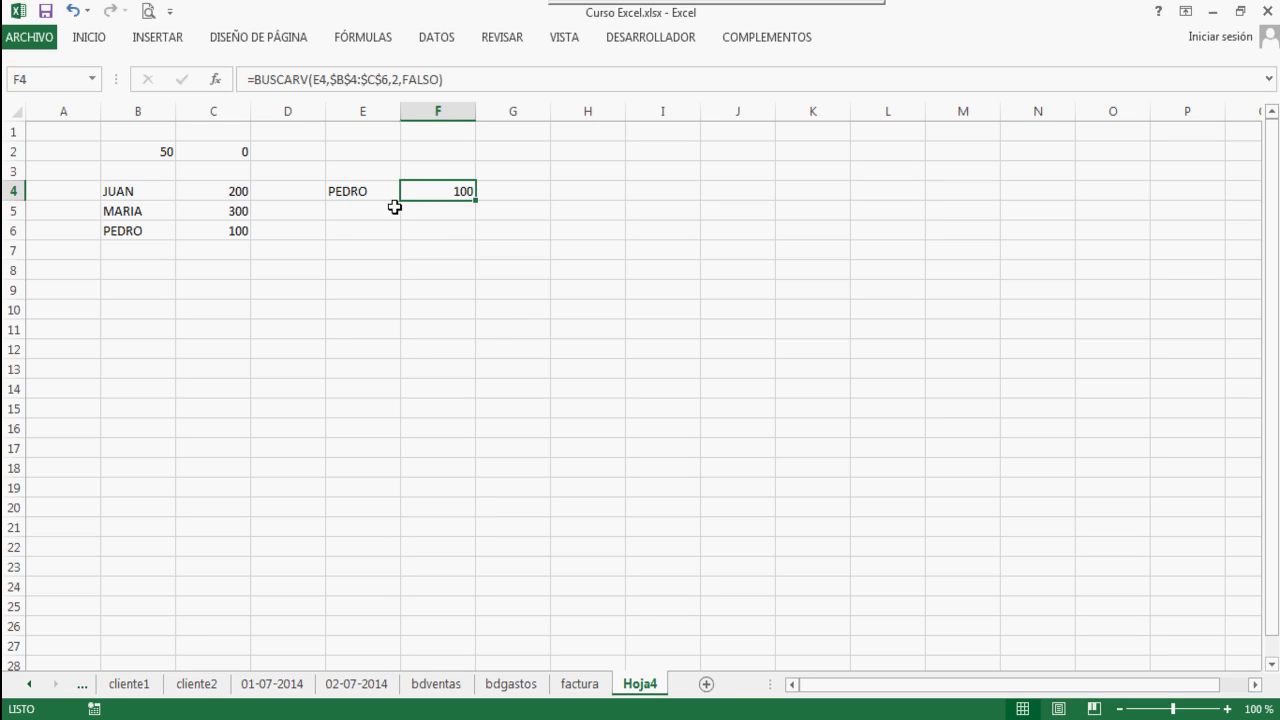
pyautogui.click(354, 211)
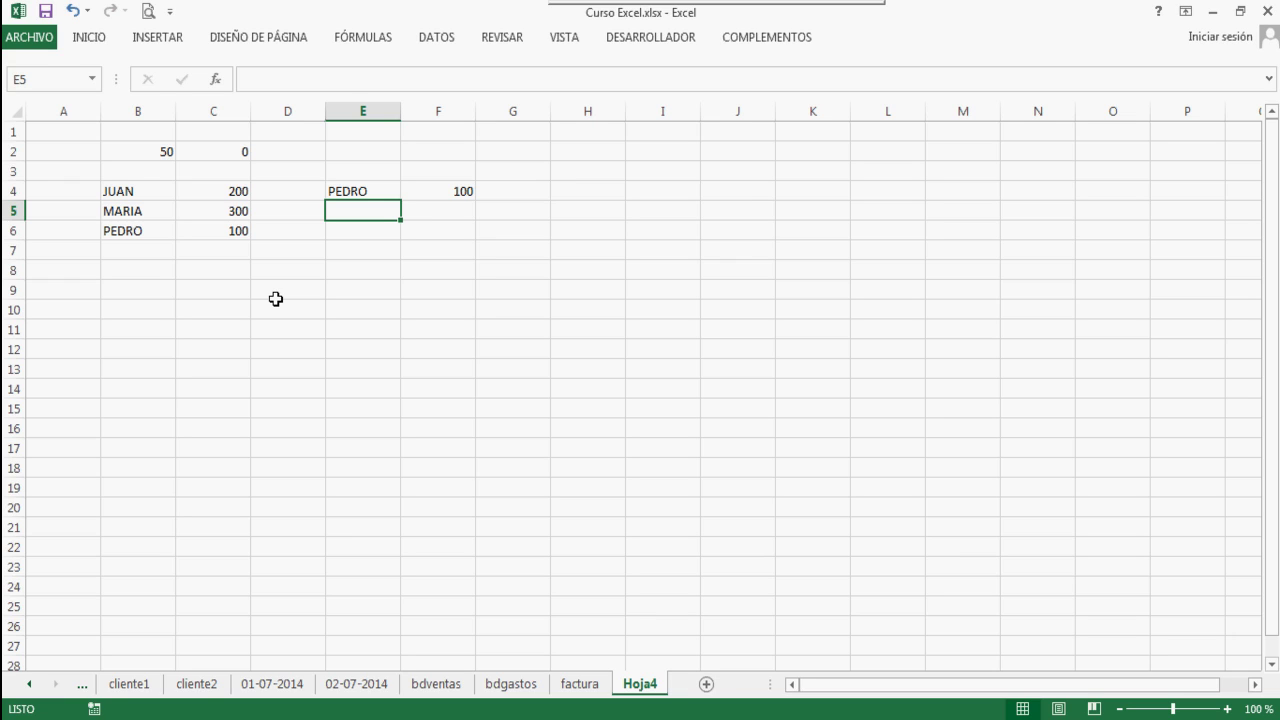
pyautogui.click(235, 288)
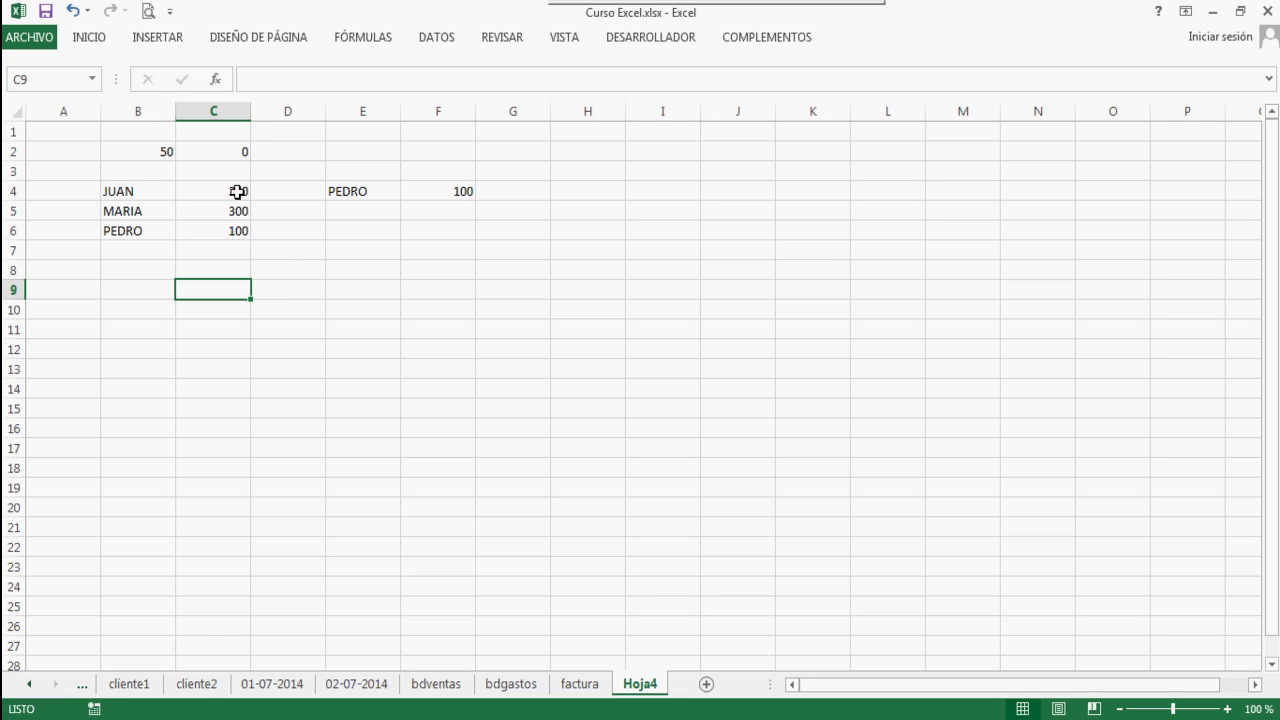
# Look up the BUSCAR function's description in the Búsqueda y referencia category for B8, and cancel without inserting it
pyautogui.click(131, 266)
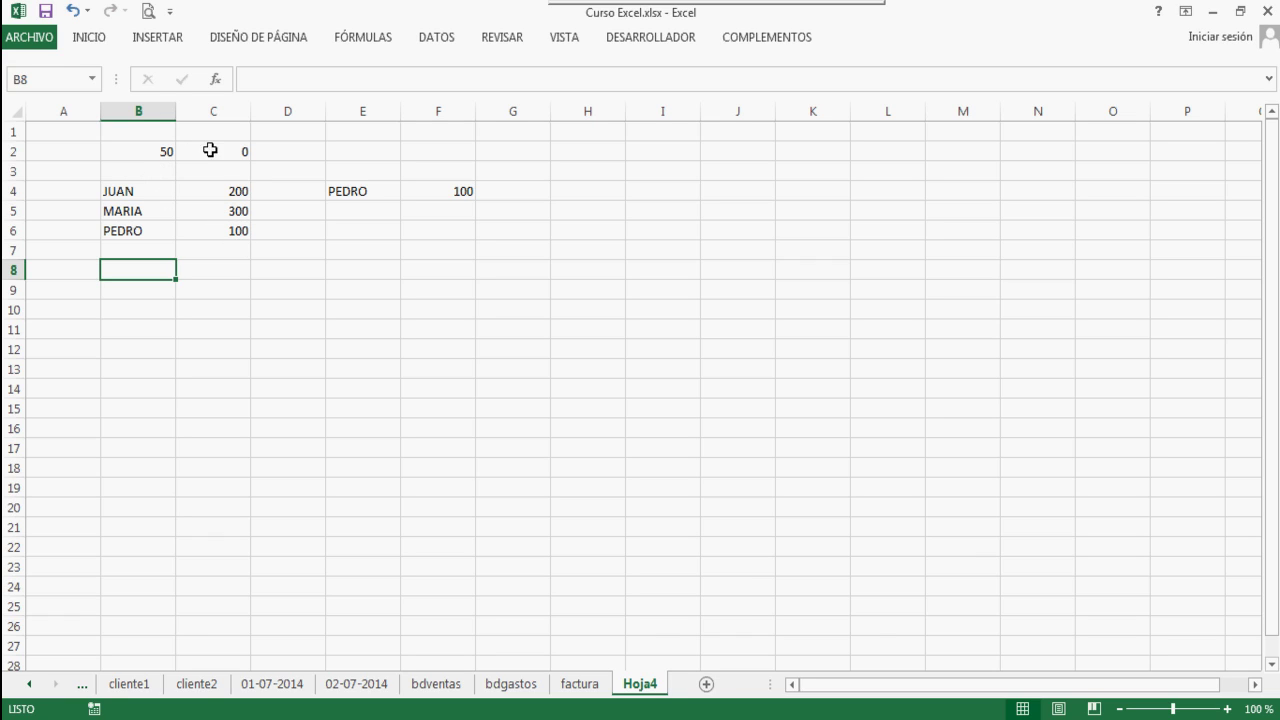
pyautogui.click(217, 80)
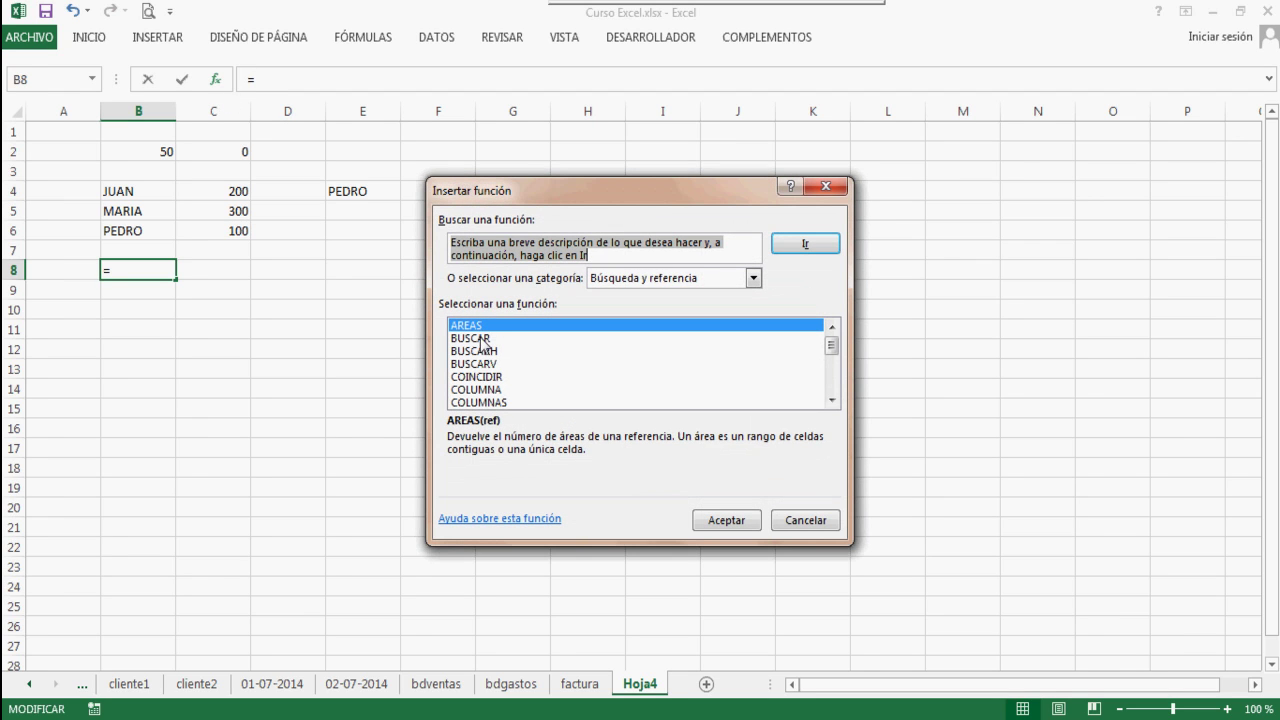
pyautogui.click(481, 339)
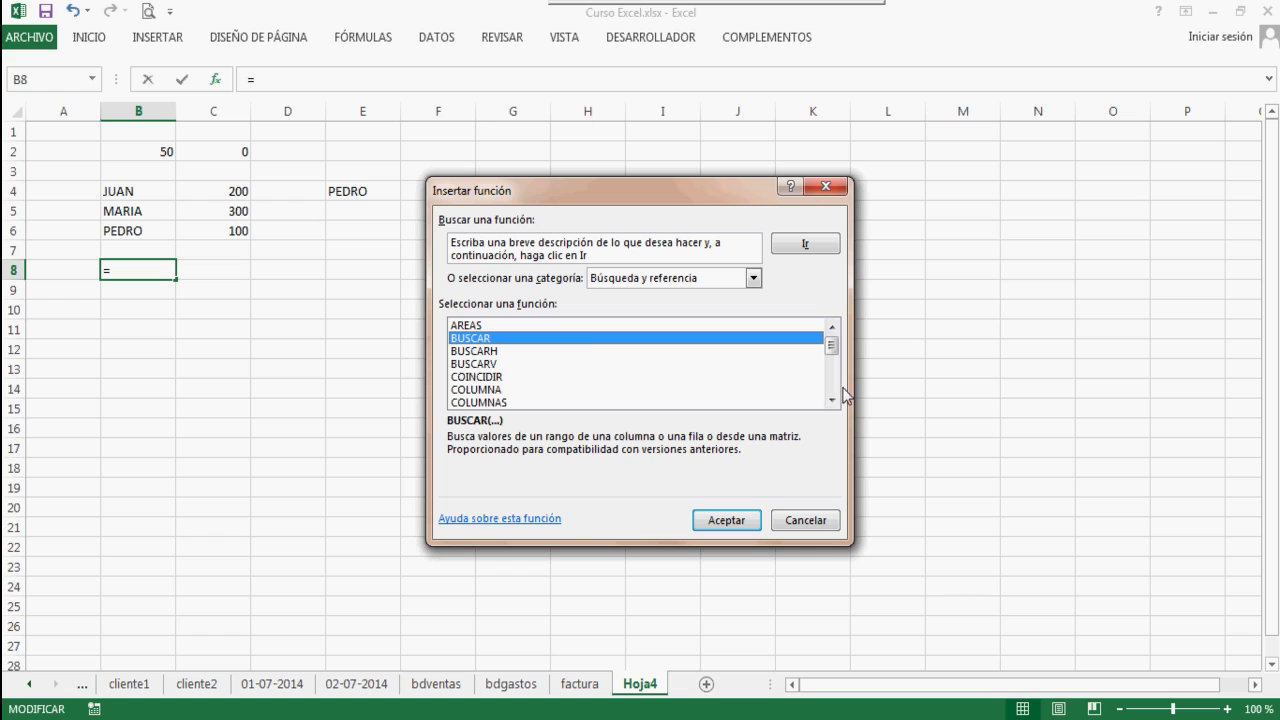
pyautogui.moveTo(833, 340)
pyautogui.mouseDown()
pyautogui.moveTo(835, 390)
pyautogui.moveTo(835, 340)
pyautogui.mouseUp()
pyautogui.click(796, 521)
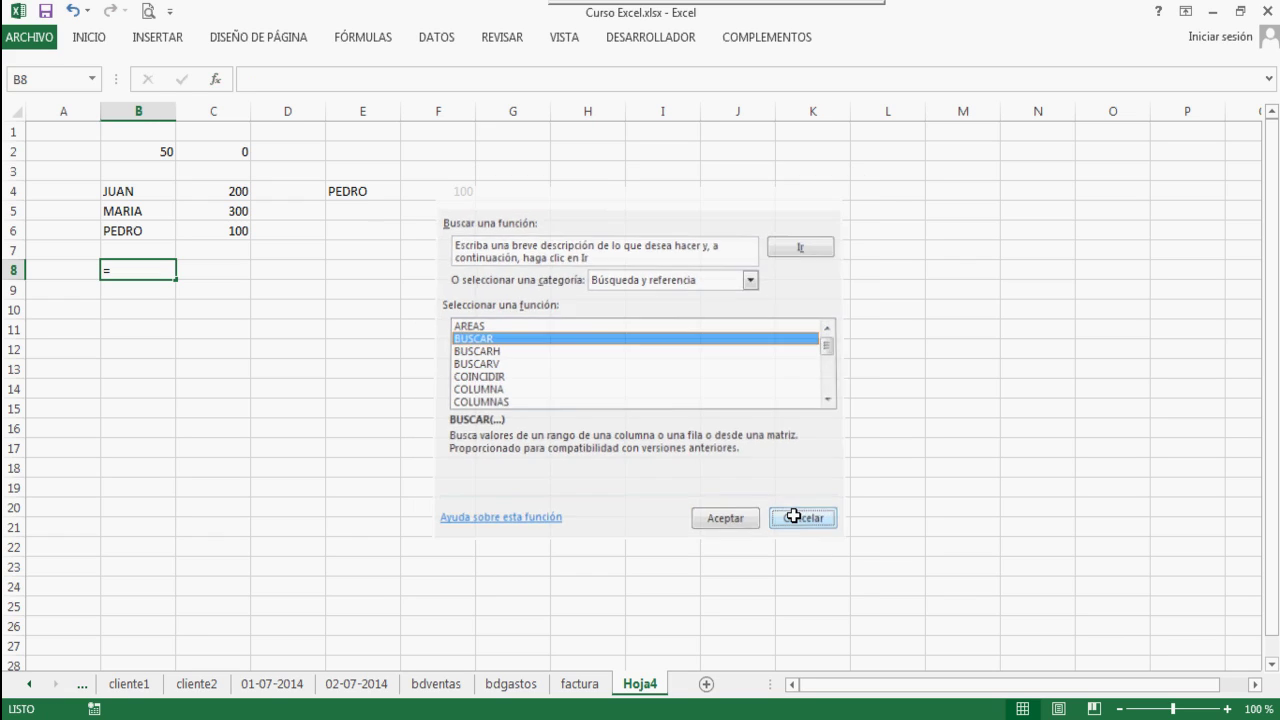